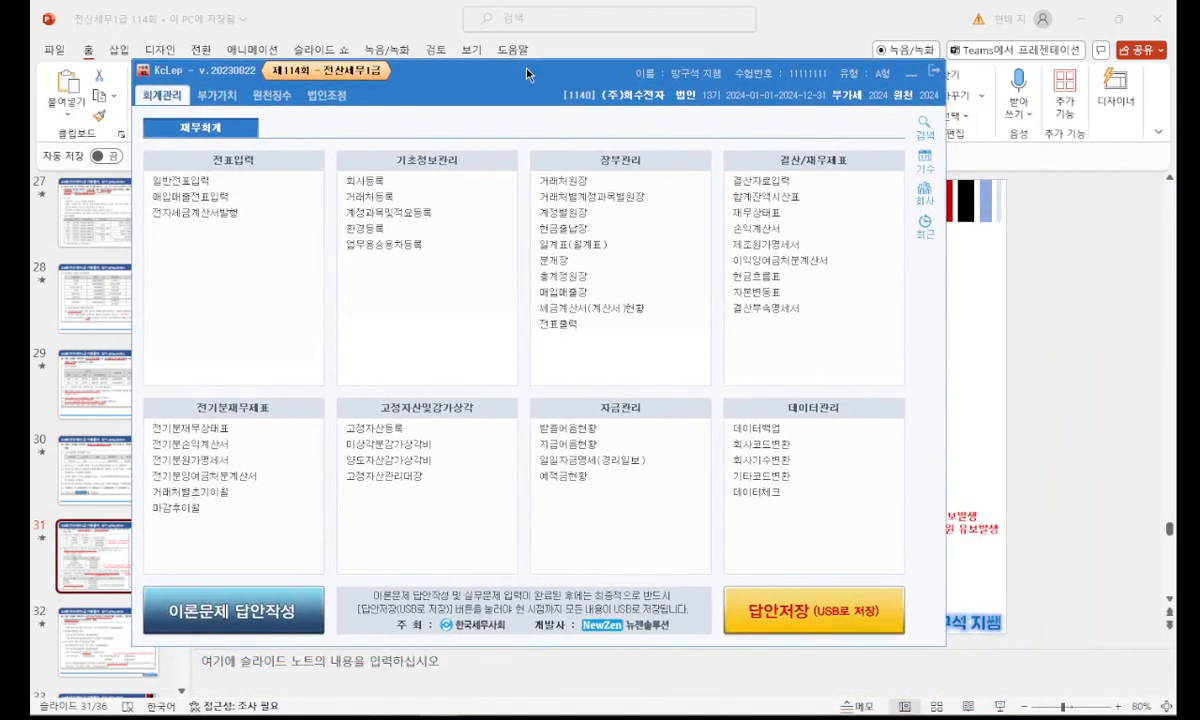
# Switch the working company to 1141 서강기업(주) and open the corporate tax adjustment (법인조정) module.
pyautogui.click(925, 192)
pyautogui.click(518, 292)
pyautogui.doubleClick(518, 292)
pyautogui.click(328, 95)
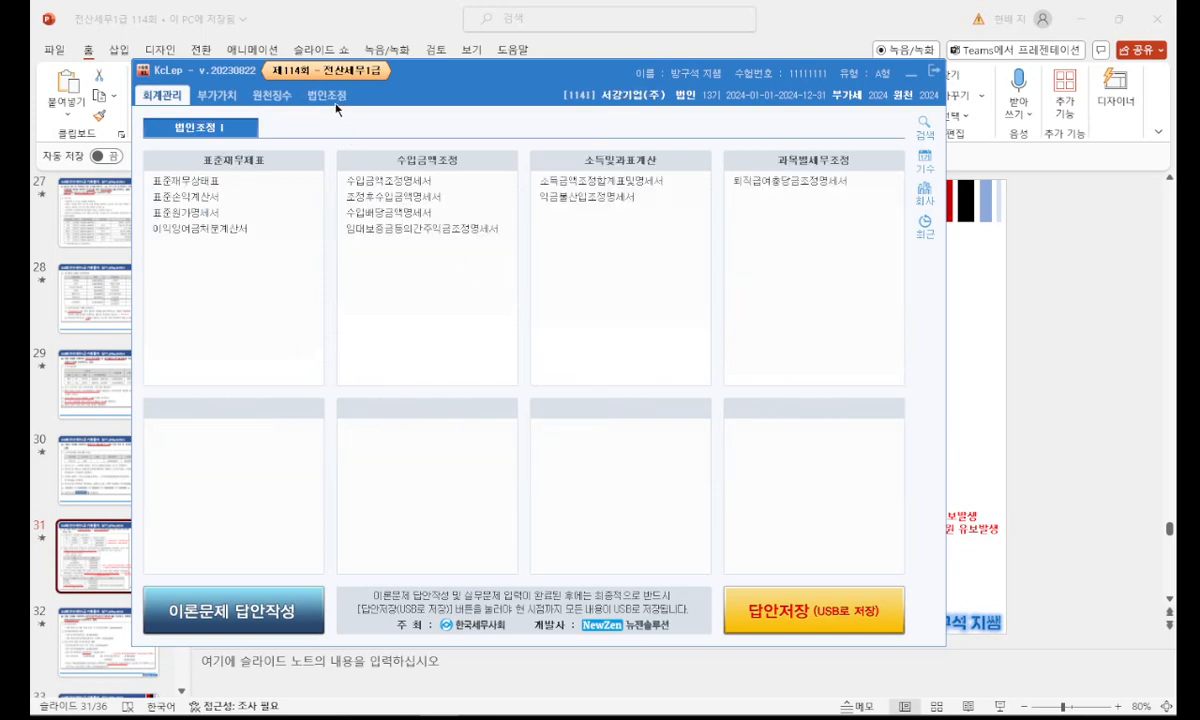
# Arrange the KcLep window and the exam-slide window side by side, with the slide fitted in its window.
pyautogui.moveTo(534, 66); pyautogui.dragTo(616, 70)
pyautogui.moveTo(790, 25); pyautogui.dragTo(431, 35)
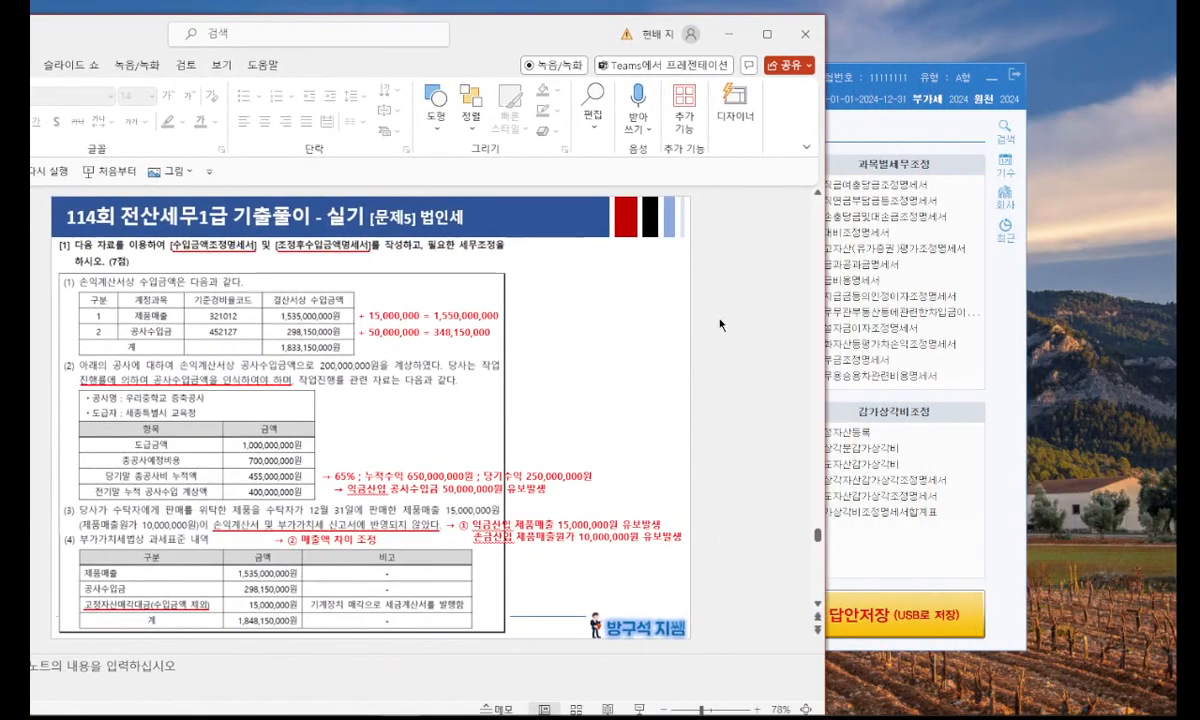
pyautogui.scroll(2, 677, 356)
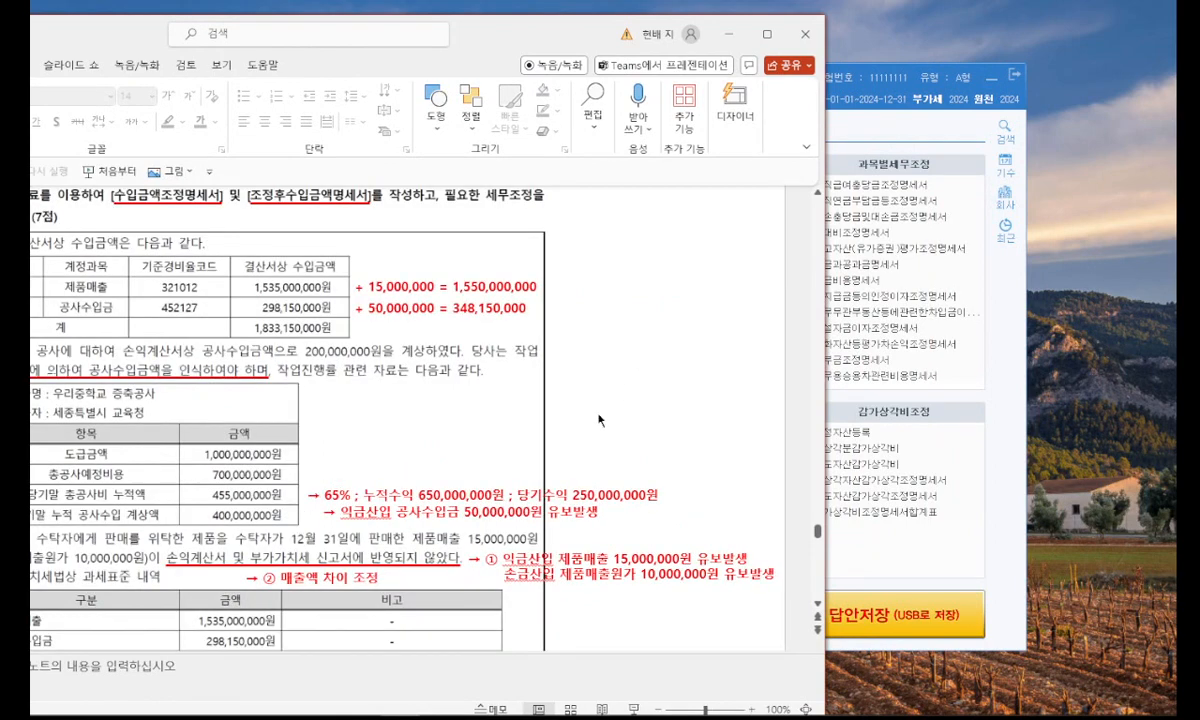
pyautogui.scroll(-2, 600, 478)
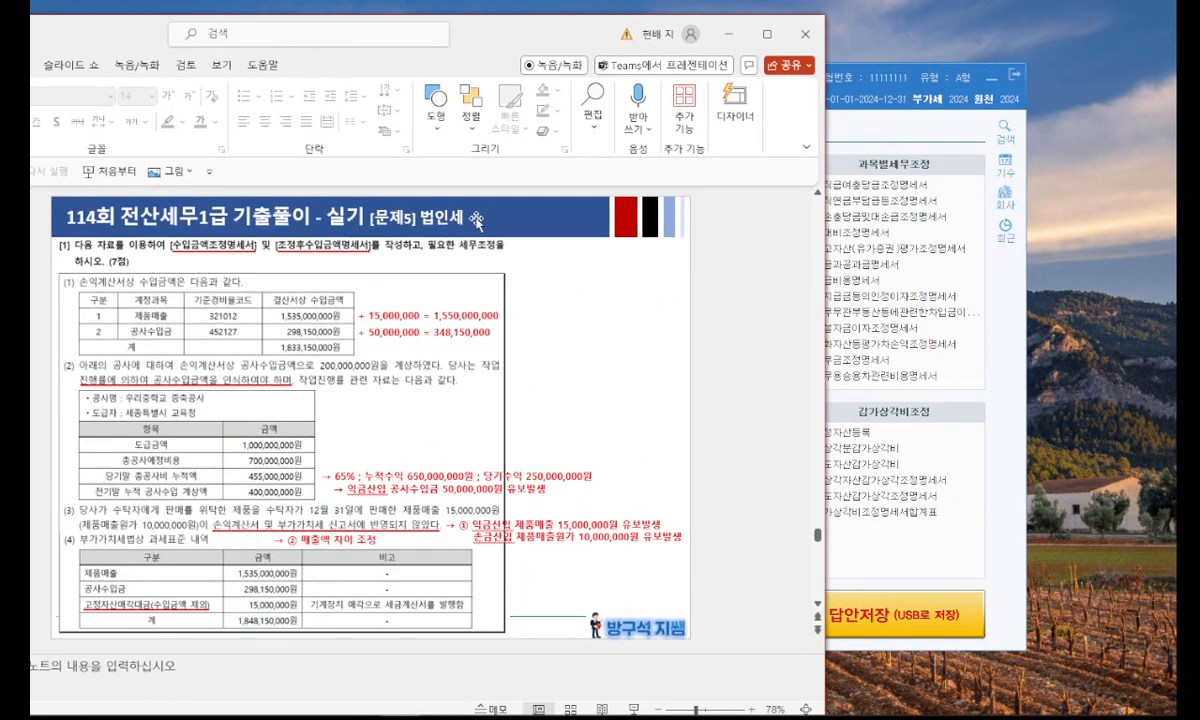
pyautogui.moveTo(456, 38); pyautogui.dragTo(492, 25)
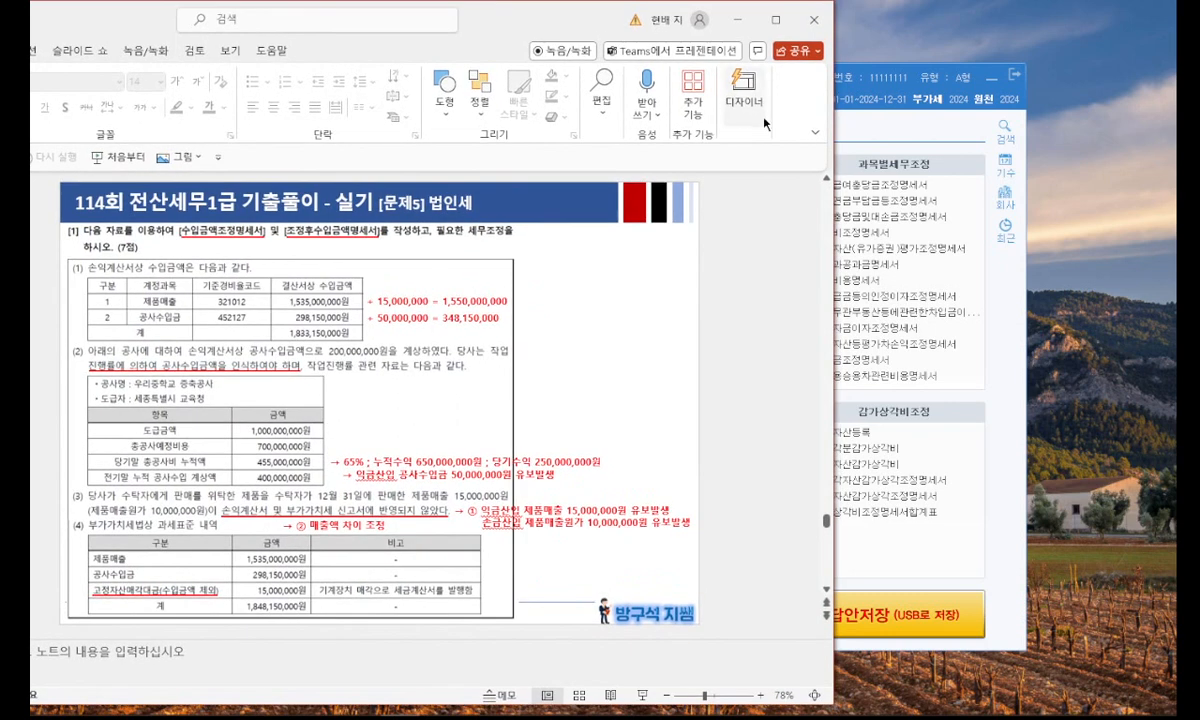
# Hide the quick access toolbar in the PowerPoint window to give the slide more room.
pyautogui.click(815, 134)
pyautogui.click(851, 227)
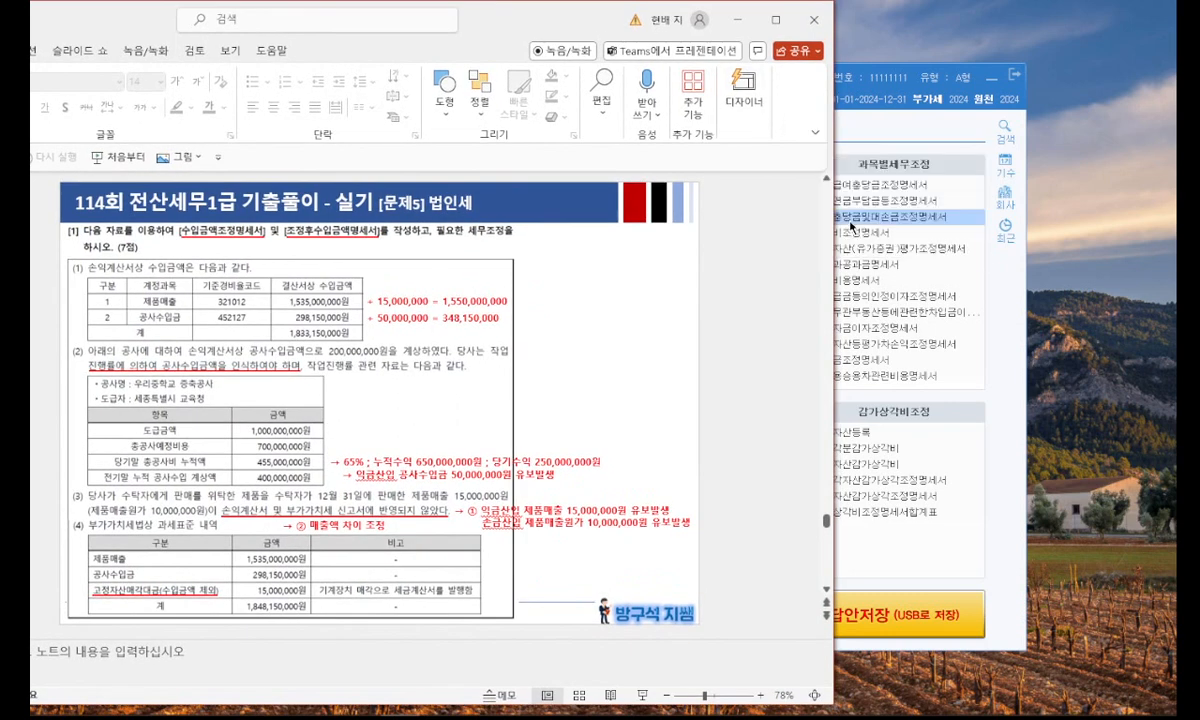
pyautogui.click(814, 133)
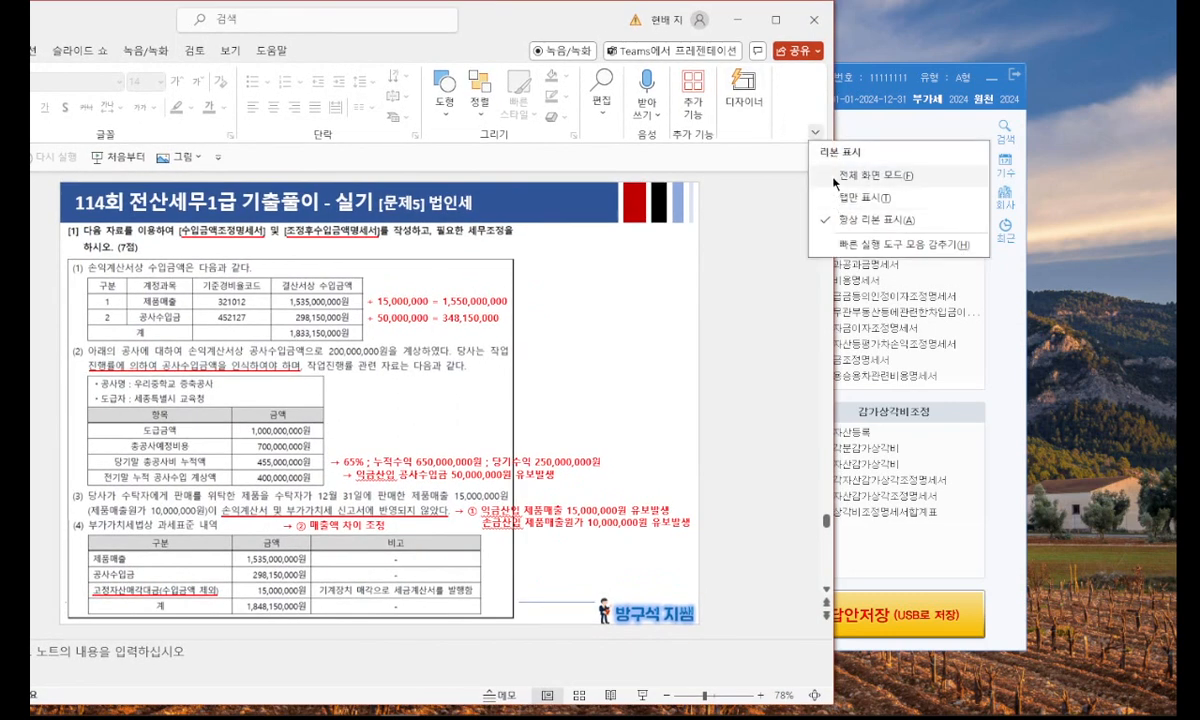
pyautogui.click(865, 244)
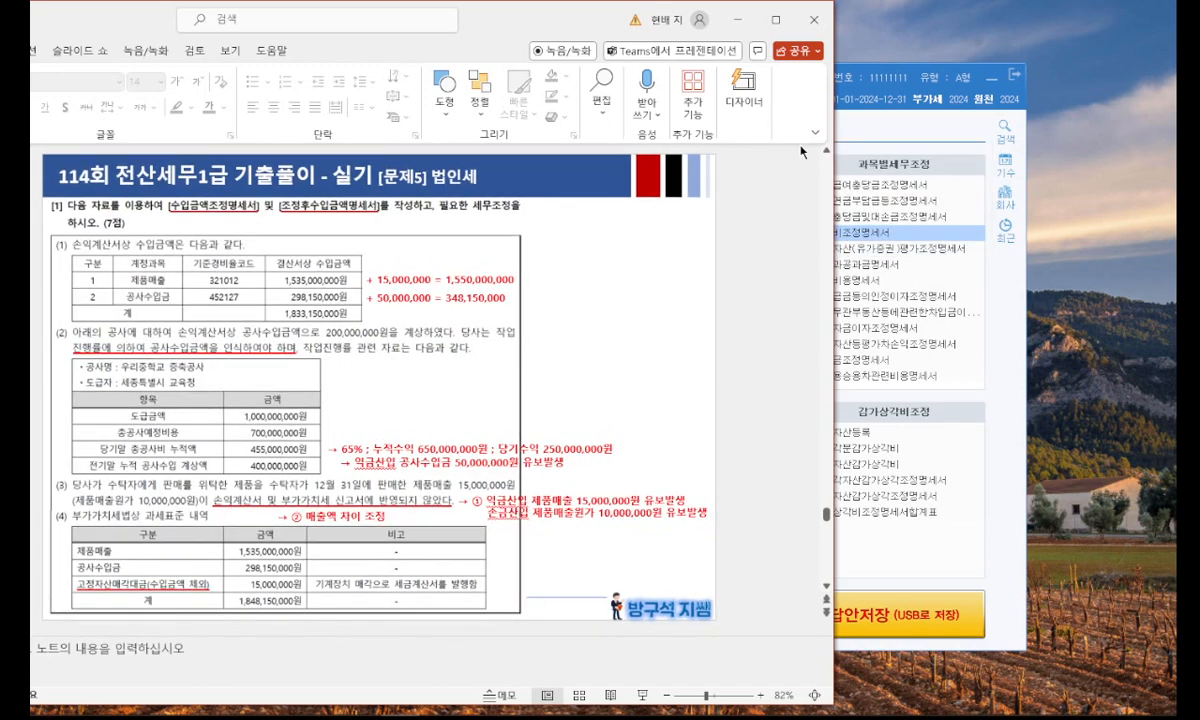
# Switch to KcLep and open the 작업진행률에 의한 수입금액 section of 수입금액조정명세서.
pyautogui.click(985, 555)
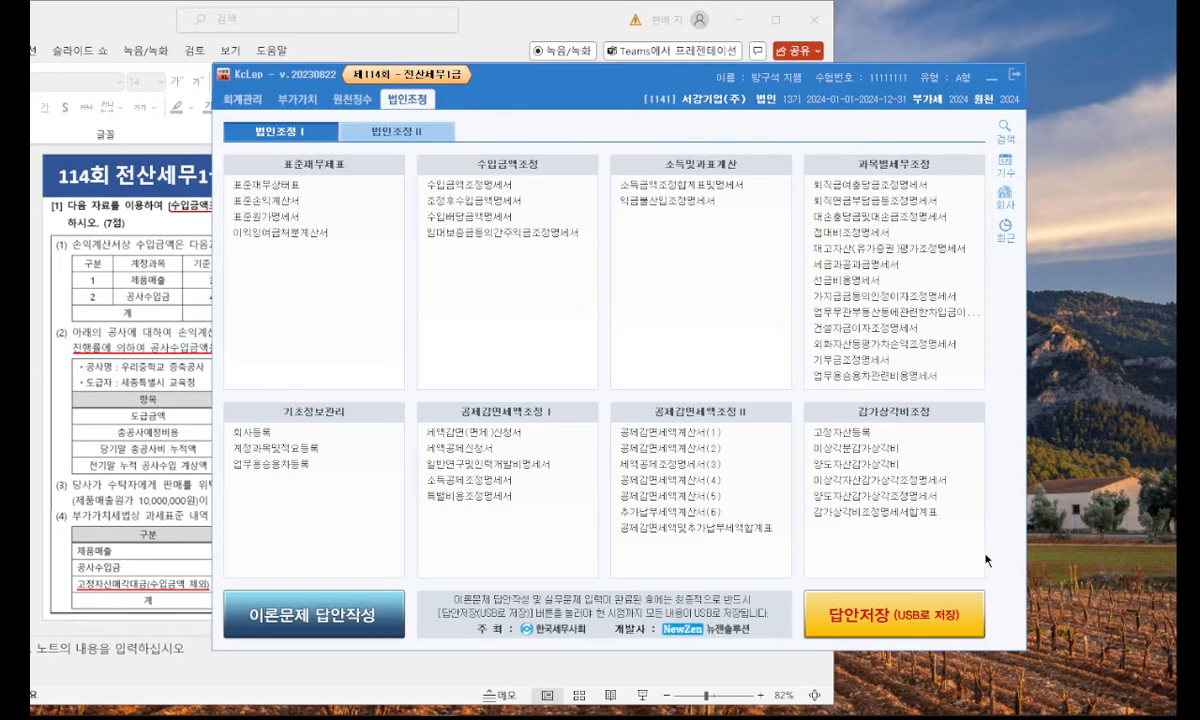
pyautogui.moveTo(565, 67); pyautogui.dragTo(657, 106)
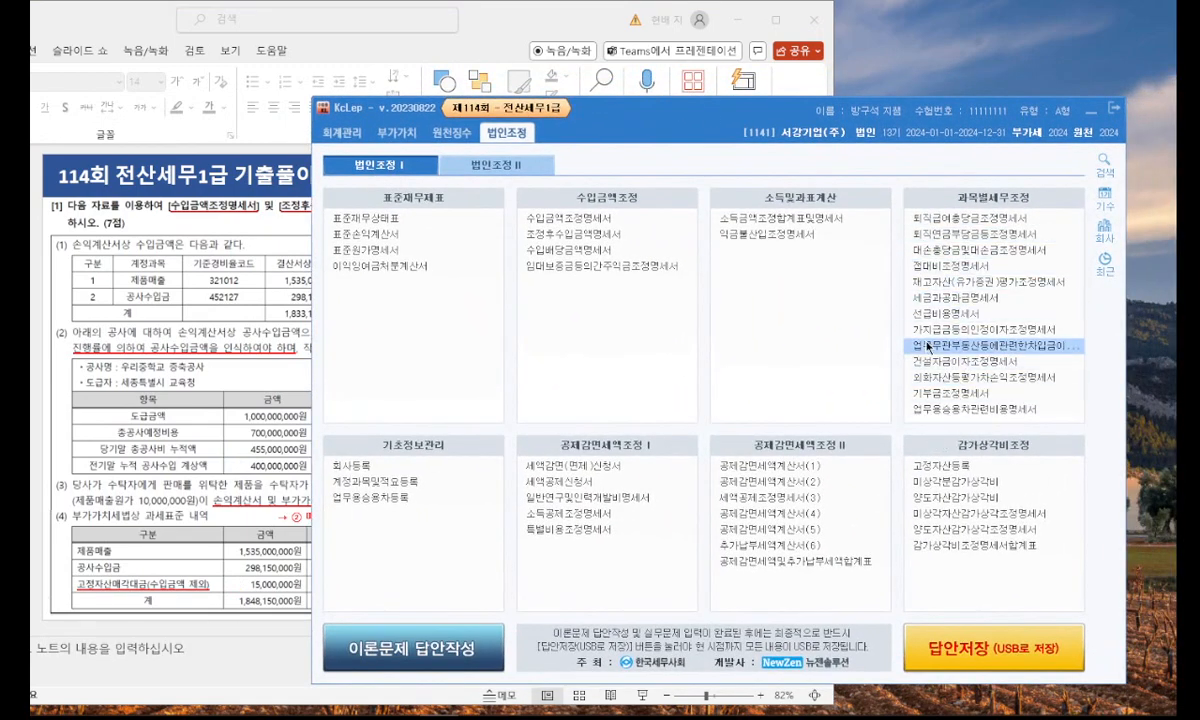
pyautogui.click(632, 222)
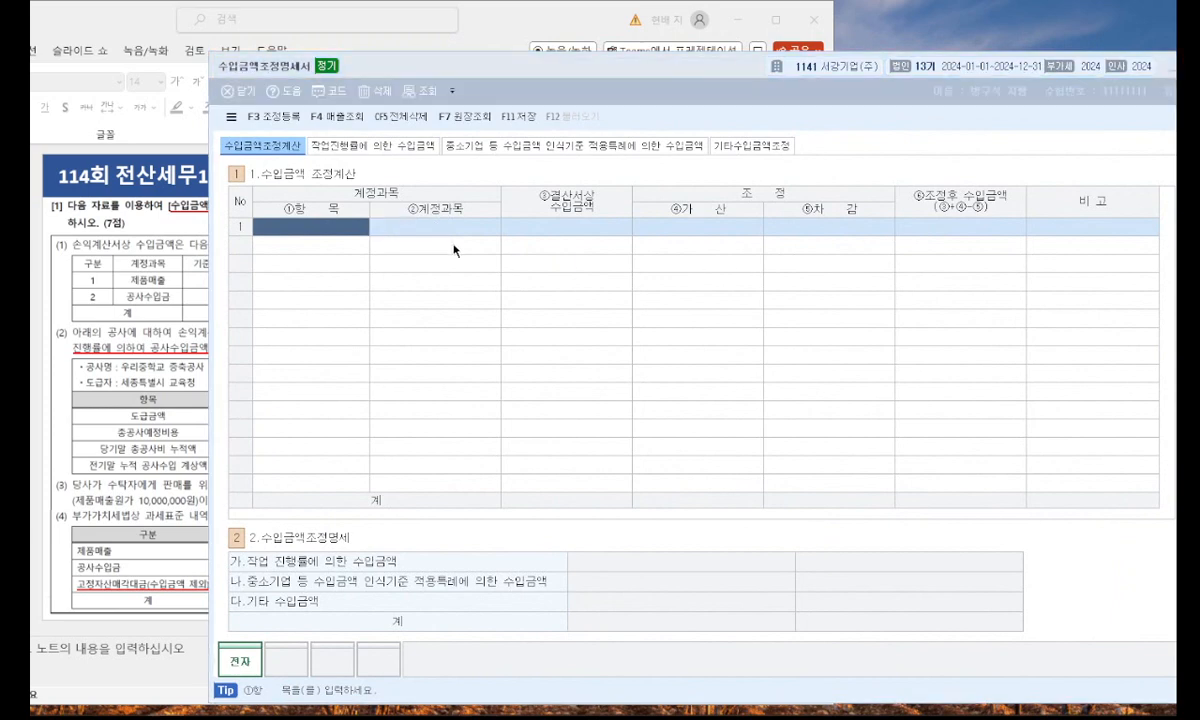
pyautogui.click(400, 146)
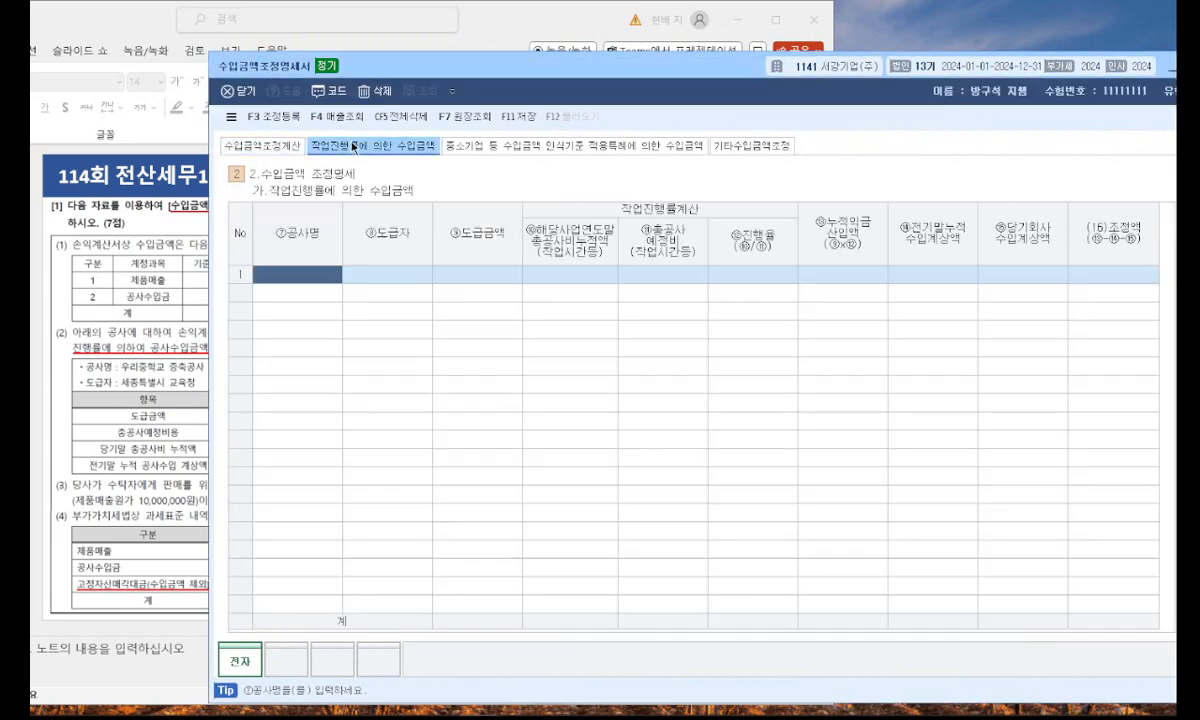
# Add a construction row with project name (공사명) 우리중학교 증축공사 and client (도급자) 세종특별시 교육청.
pyautogui.click(158, 362)
pyautogui.click(857, 326)
pyautogui.write('ㅇ')
pyautogui.write('우리중학')
pyautogui.write('교 증축공')
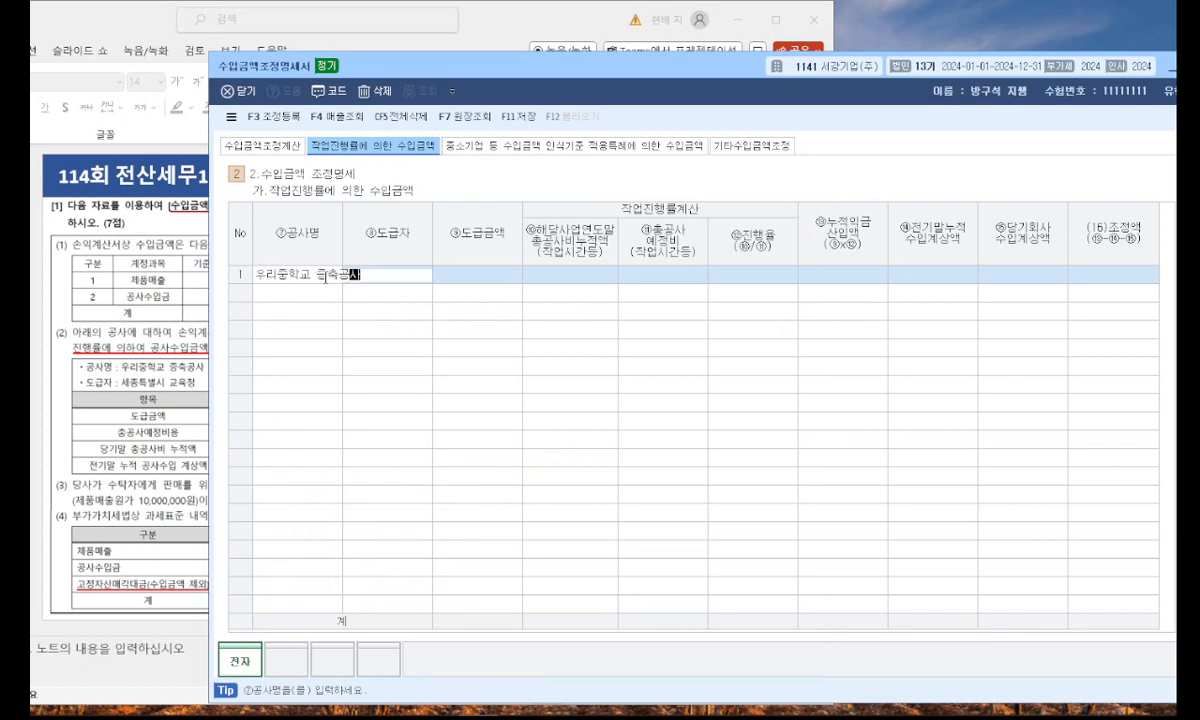
pyautogui.write('사')
pyautogui.press('Return')
pyautogui.write('세종특별시 ')
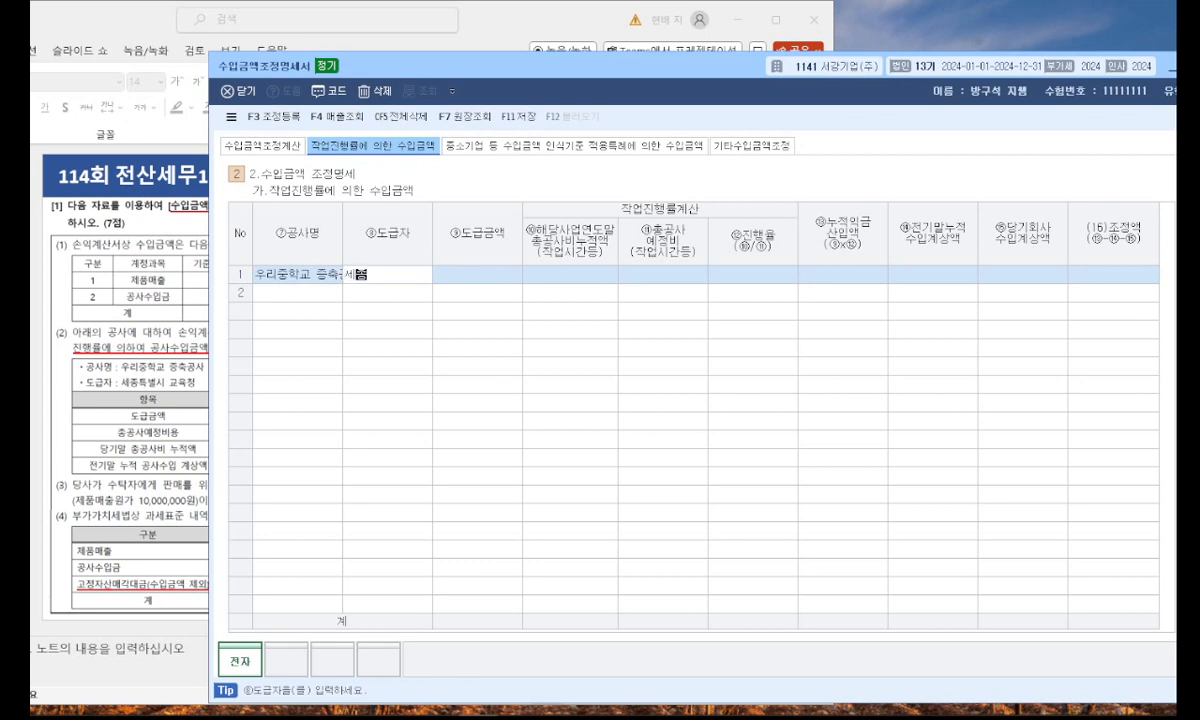
pyautogui.write('교육청')
pyautogui.press('Return')
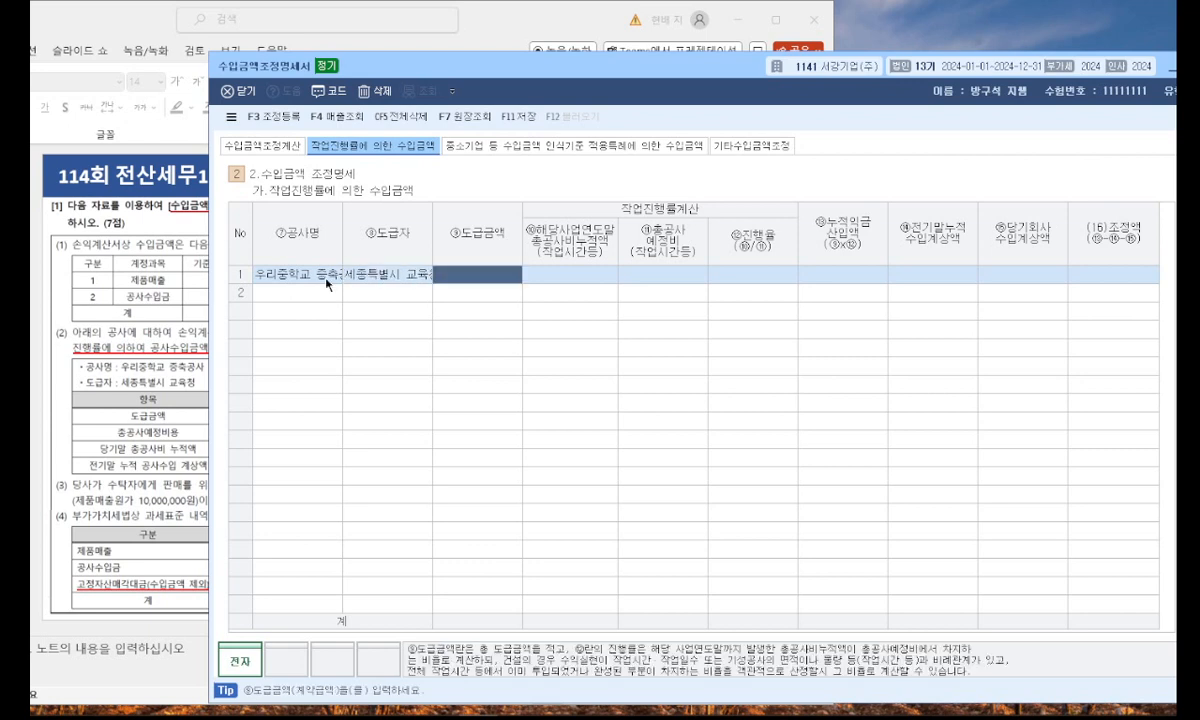
# Enter the project's contract amount 1,000,000,000, cumulative construction cost 455,000,000 and estimated total cost 700,000,000.
pyautogui.write('1,000,000,000')
pyautogui.press('Return')
pyautogui.click(100, 368)
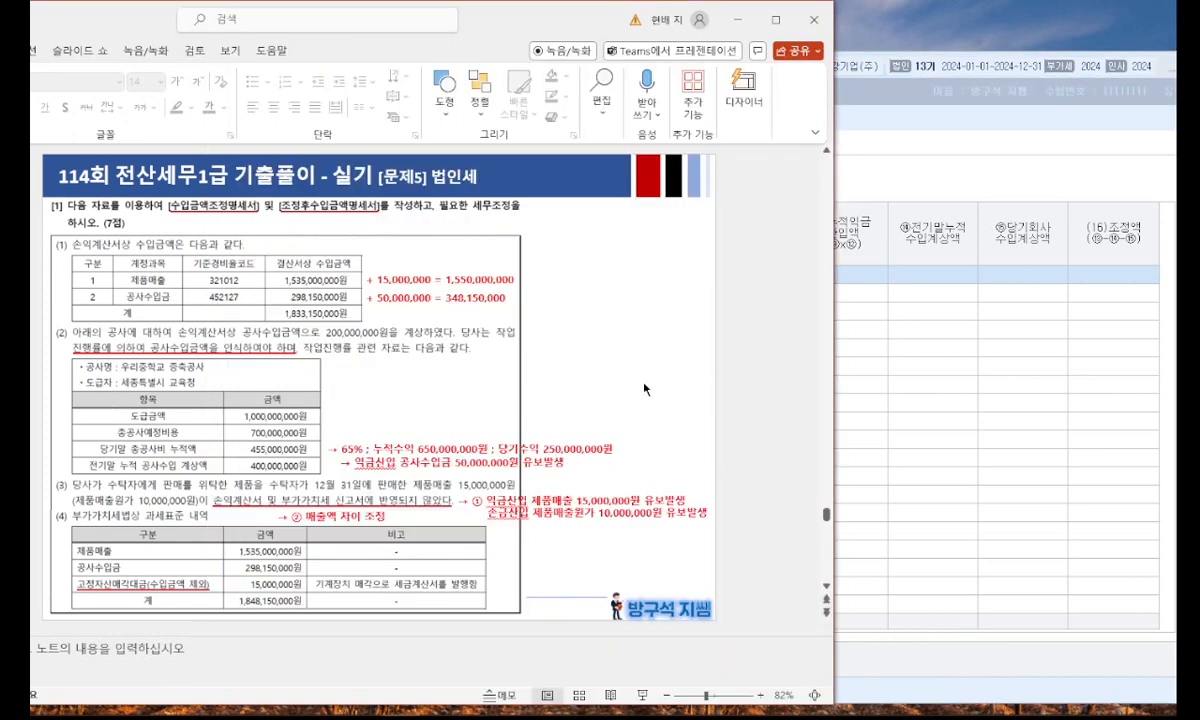
pyautogui.scroll(1, 700, 360)
pyautogui.scroll(-1, 771, 527)
pyautogui.click(872, 470)
pyautogui.write('455,000,000')
pyautogui.press('Return')
pyautogui.write('700,000,000')
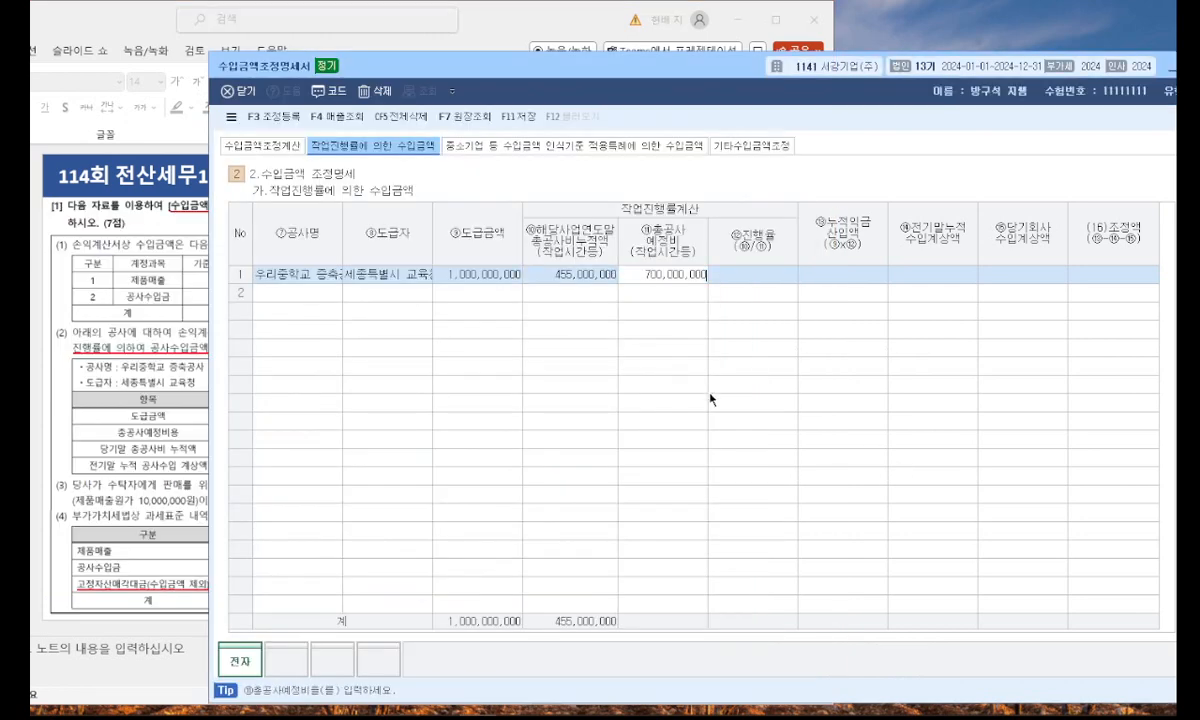
pyautogui.press('Return')
# Enter 400,000,000 as the prior-year cumulative revenue (전기말누적수입계상액) and 200,000,000 as the current-year recorded revenue (당기회사수입계상액).
pyautogui.press('Return')
pyautogui.press('Return')
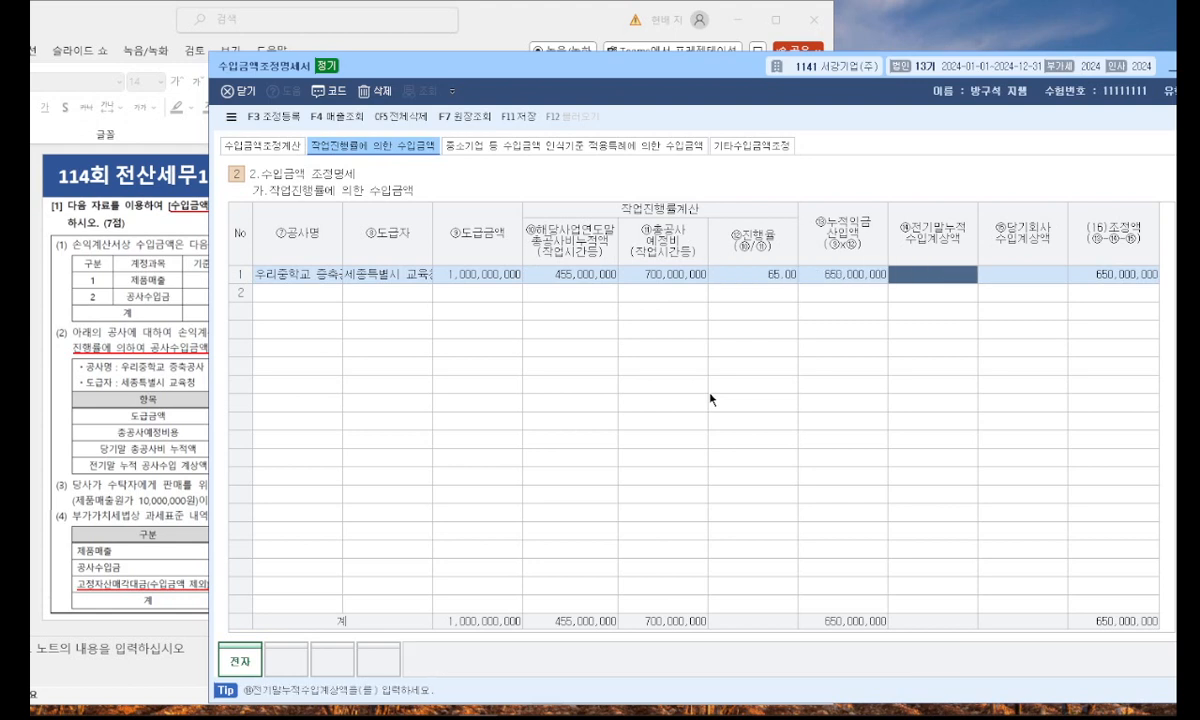
pyautogui.press('Return')
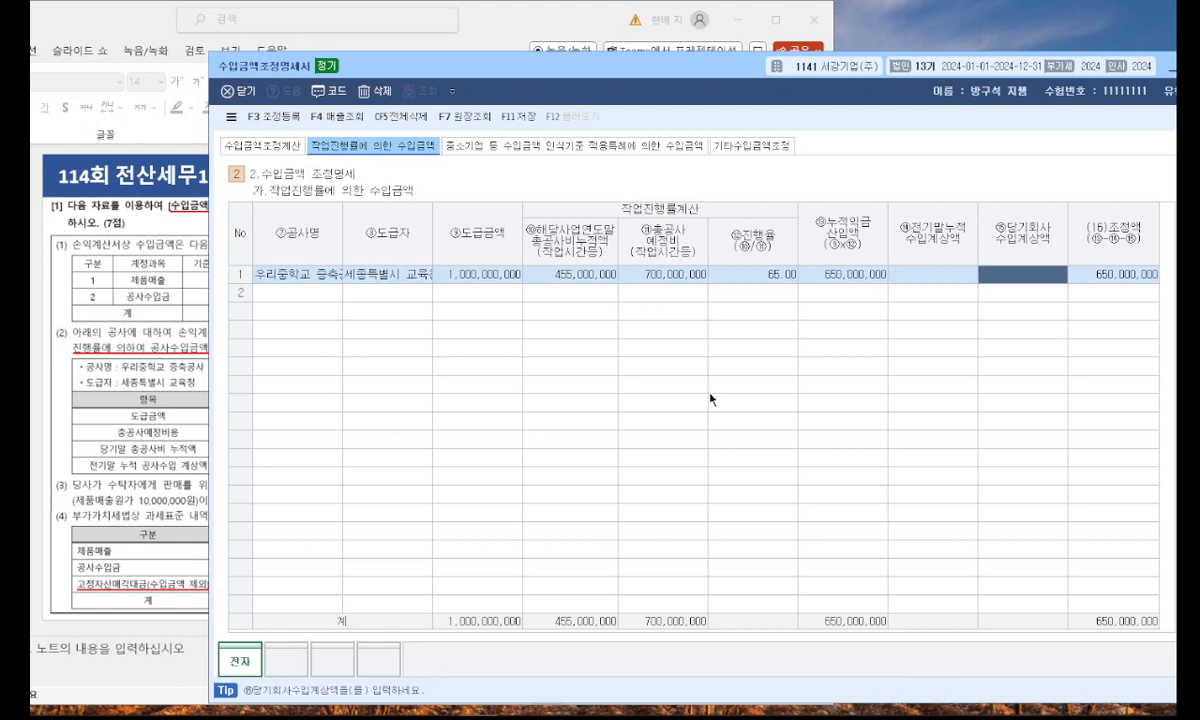
pyautogui.press('Left')
pyautogui.write('400000000')
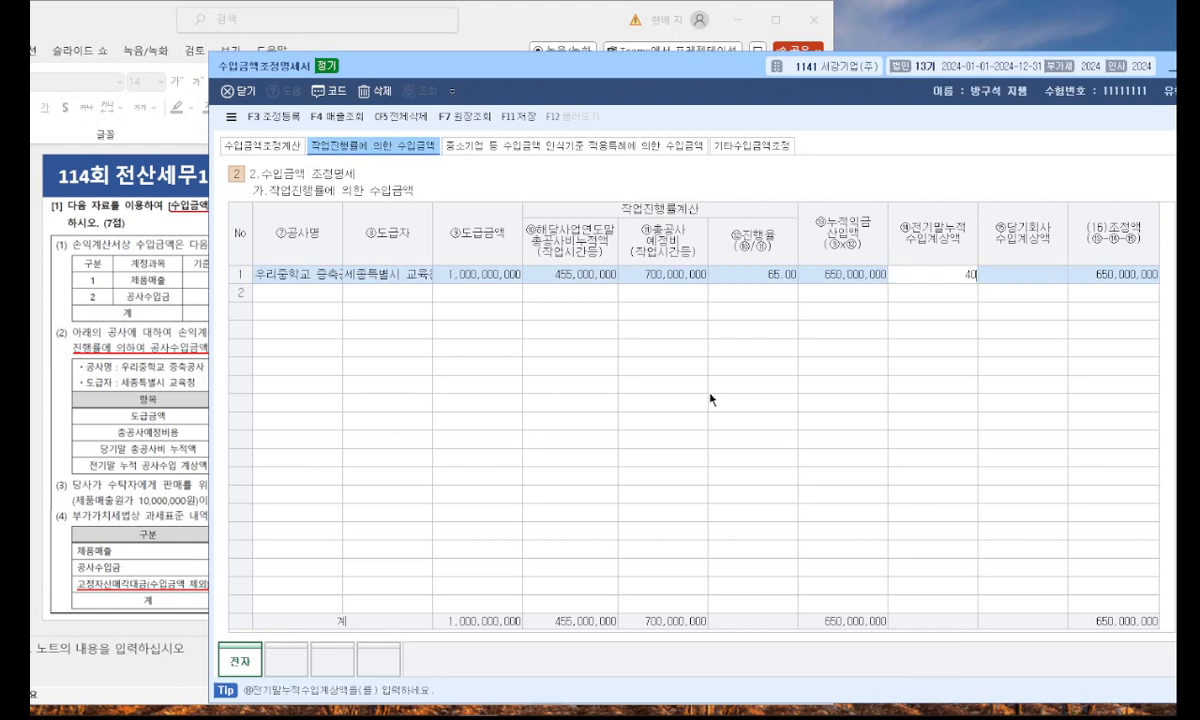
pyautogui.press('Return')
pyautogui.write('200,000,000')
pyautogui.press('Return')
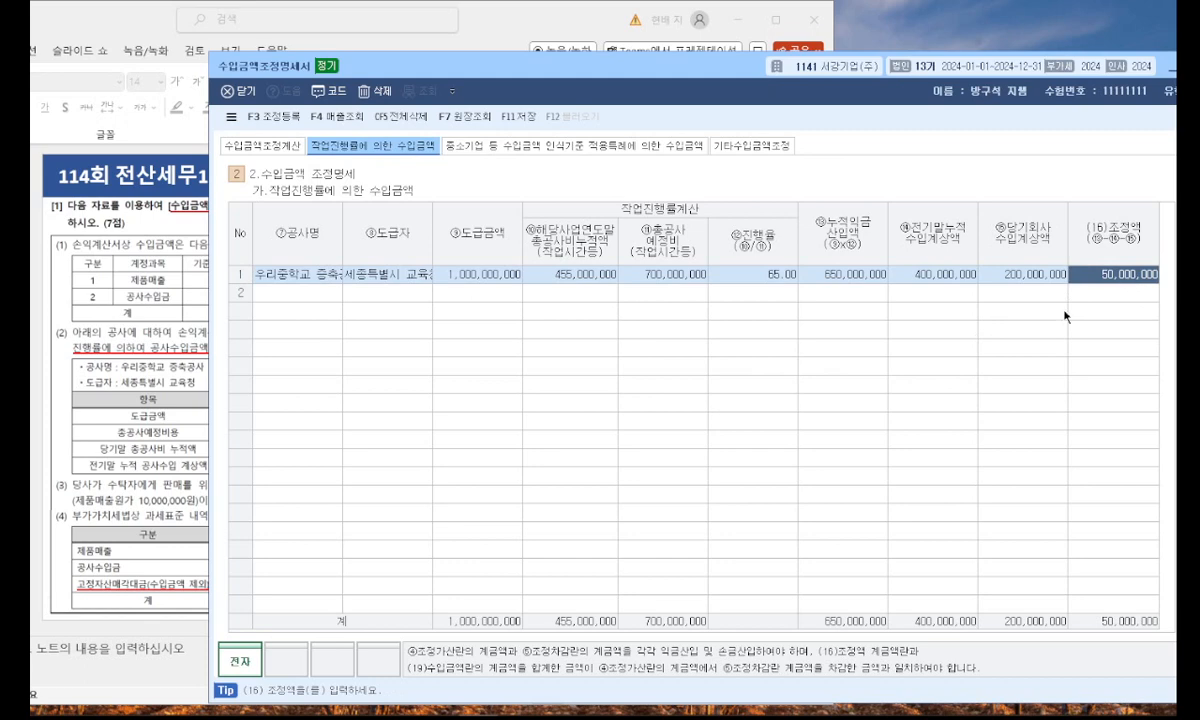
# Add a 제품매출 row in 기타수입금액조정 with revenue (수입금액) 15,000,000 and corresponding cost (대응원가) 10,000,000.
pyautogui.click(727, 147)
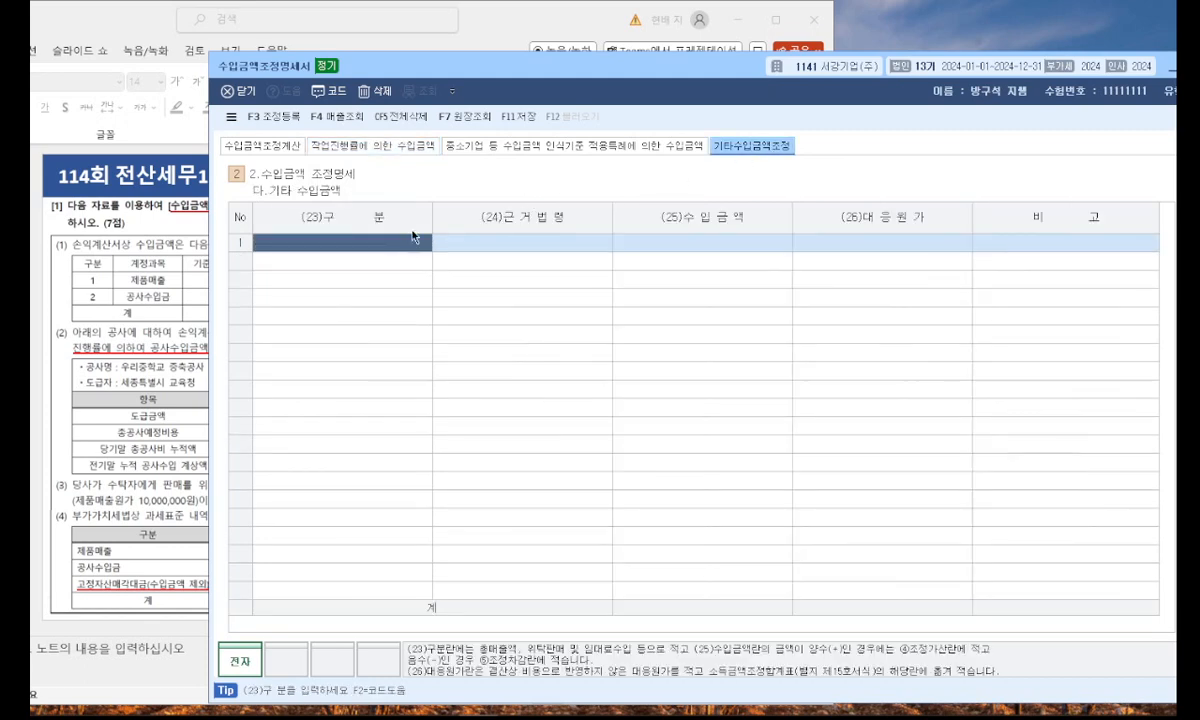
pyautogui.click(101, 500)
pyautogui.click(931, 370)
pyautogui.write('제품매출')
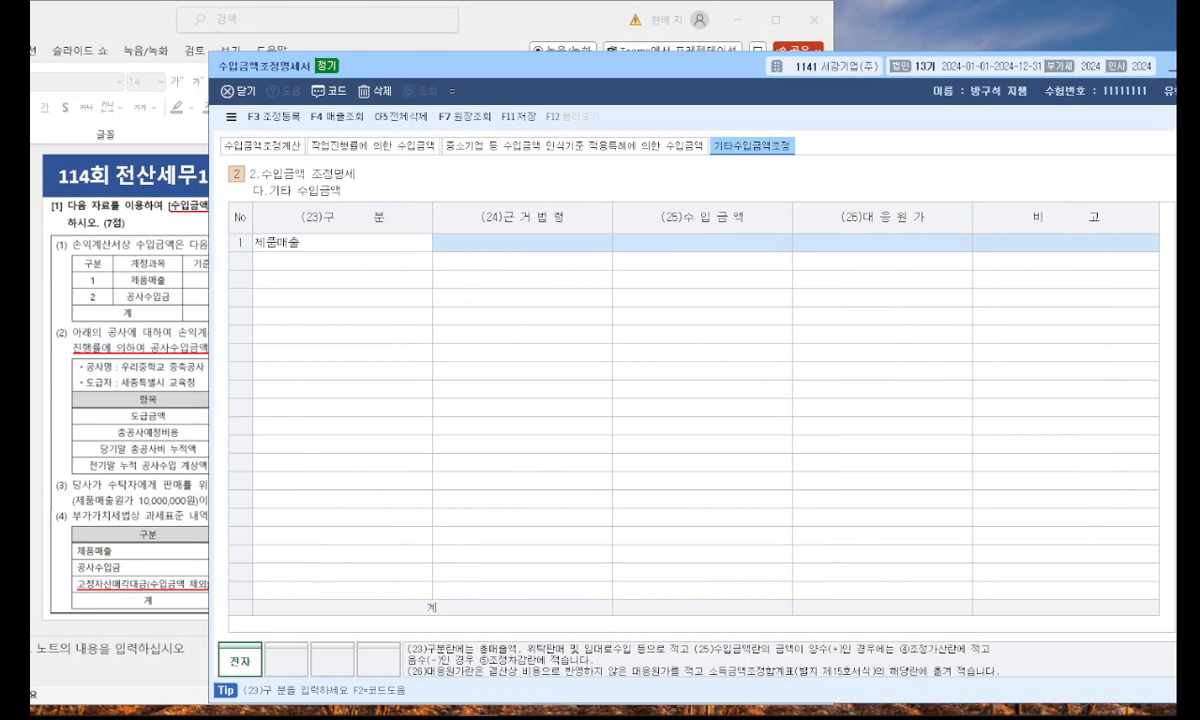
pyautogui.press('Return')
pyautogui.press('Return')
pyautogui.write('15000000')
pyautogui.press('Return')
pyautogui.write('10,000,000')
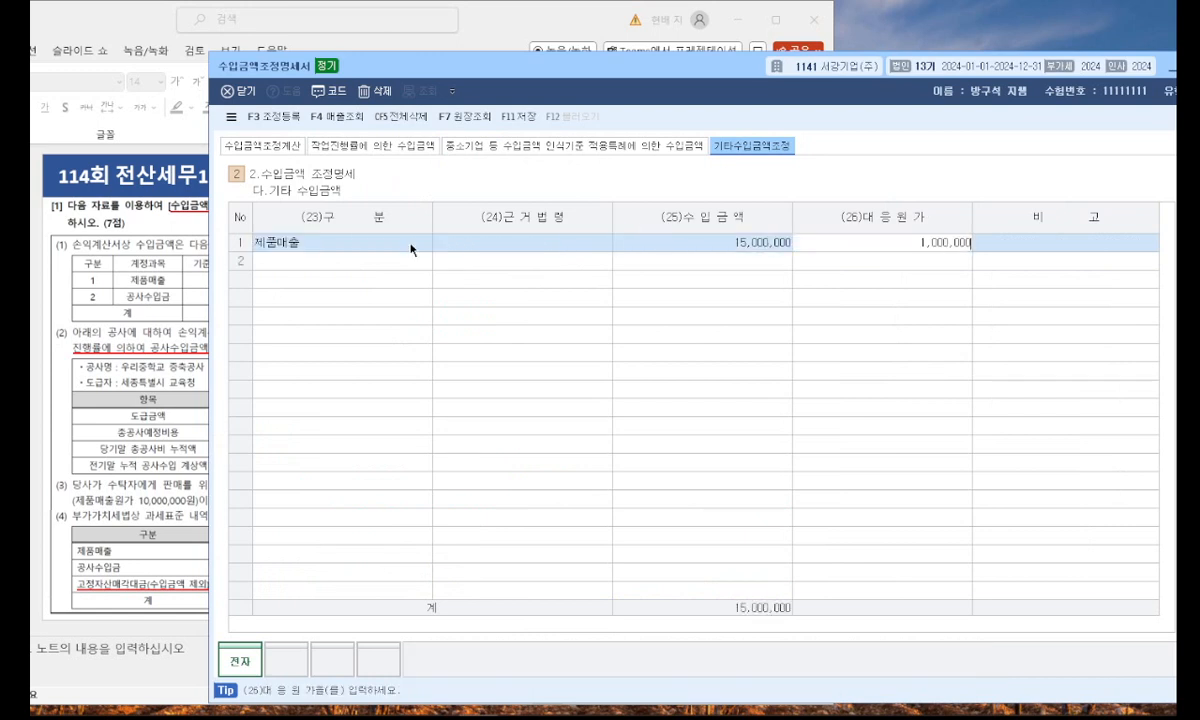
pyautogui.press('Return')
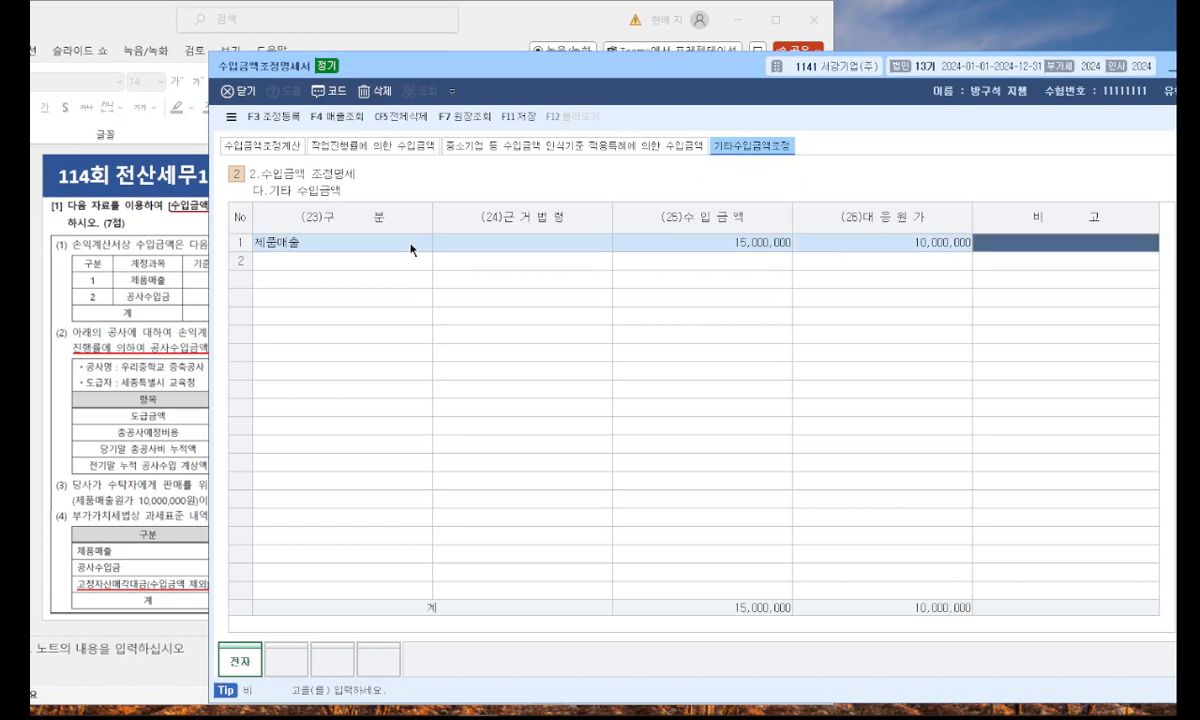
# Start the first 수입금액조정계산 row with item 매출 and account 제품매출, keeping the problem slide in view.
pyautogui.hotkey('alt', 'Tab')
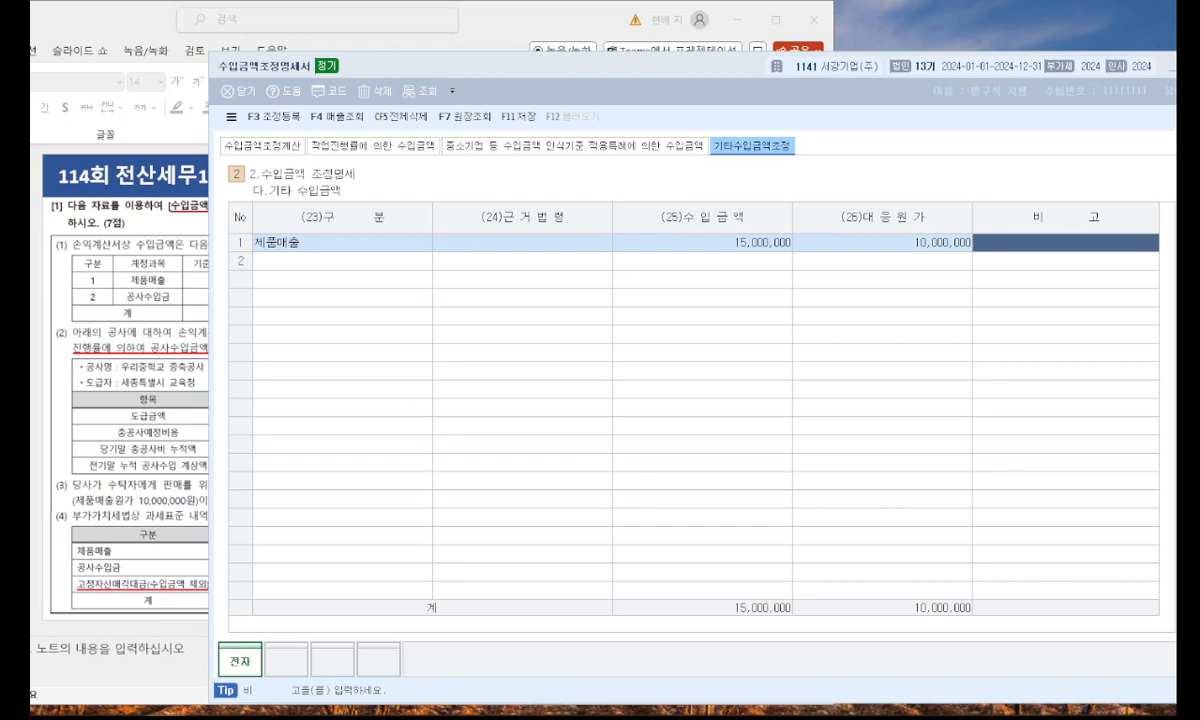
pyautogui.click(270, 150)
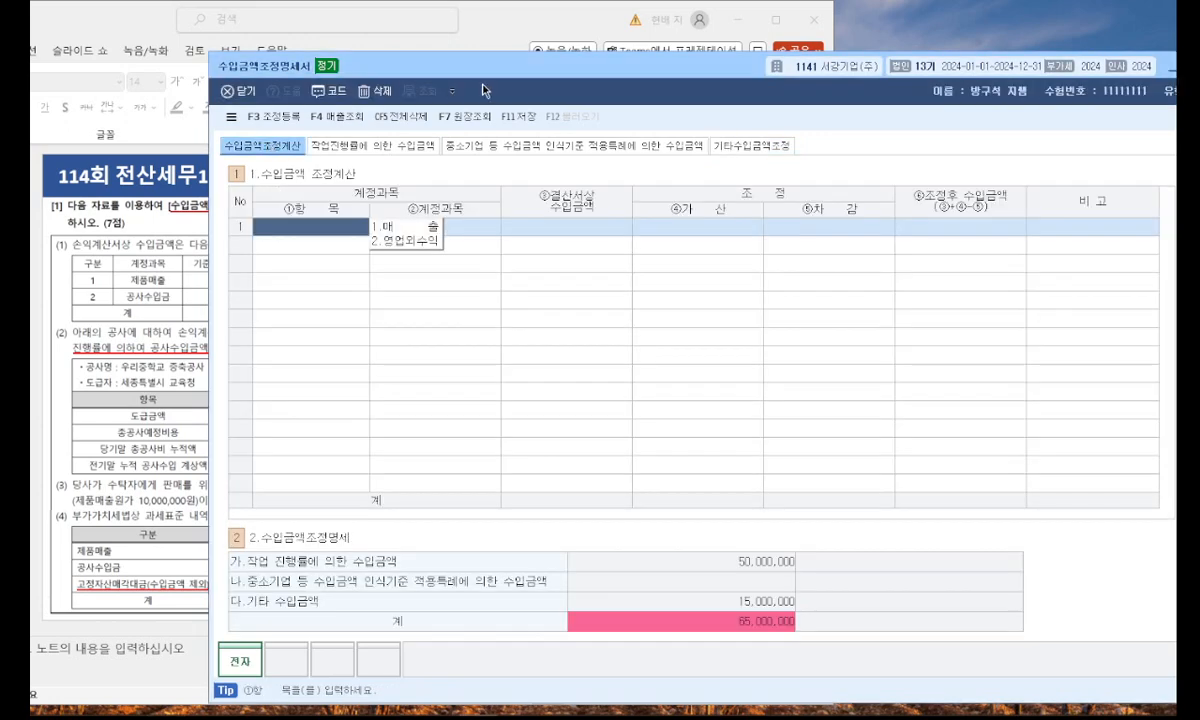
pyautogui.moveTo(506, 72); pyautogui.dragTo(820, 75)
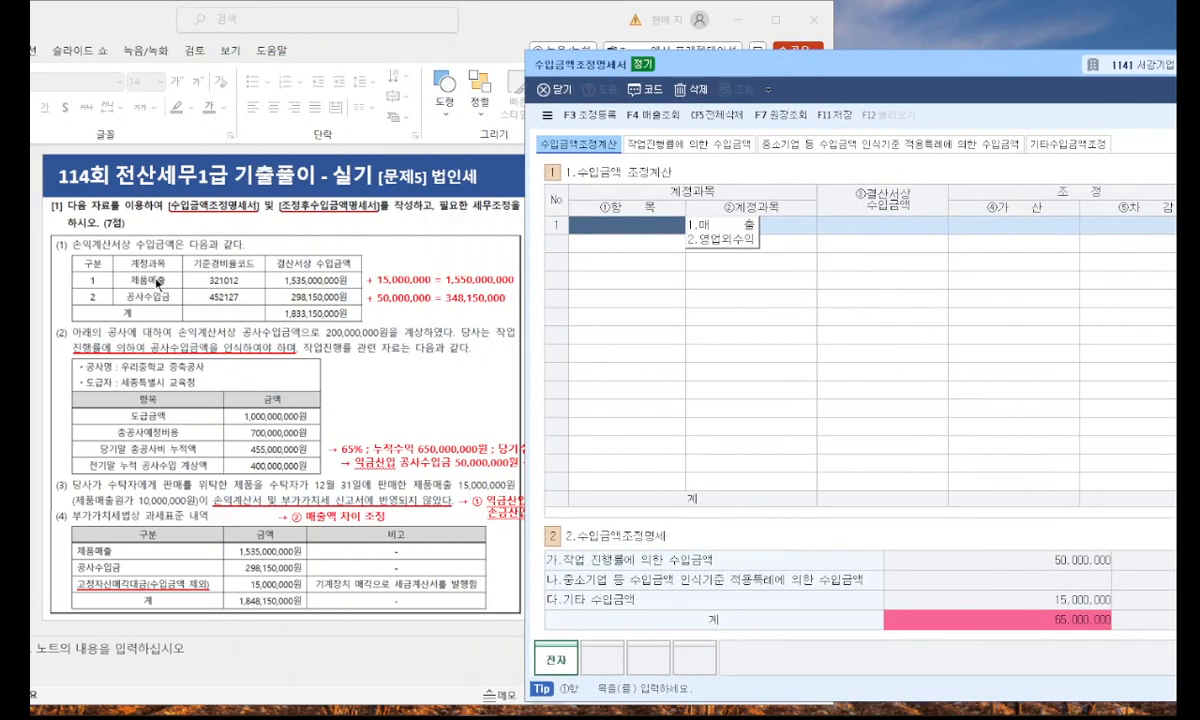
pyautogui.click(725, 227)
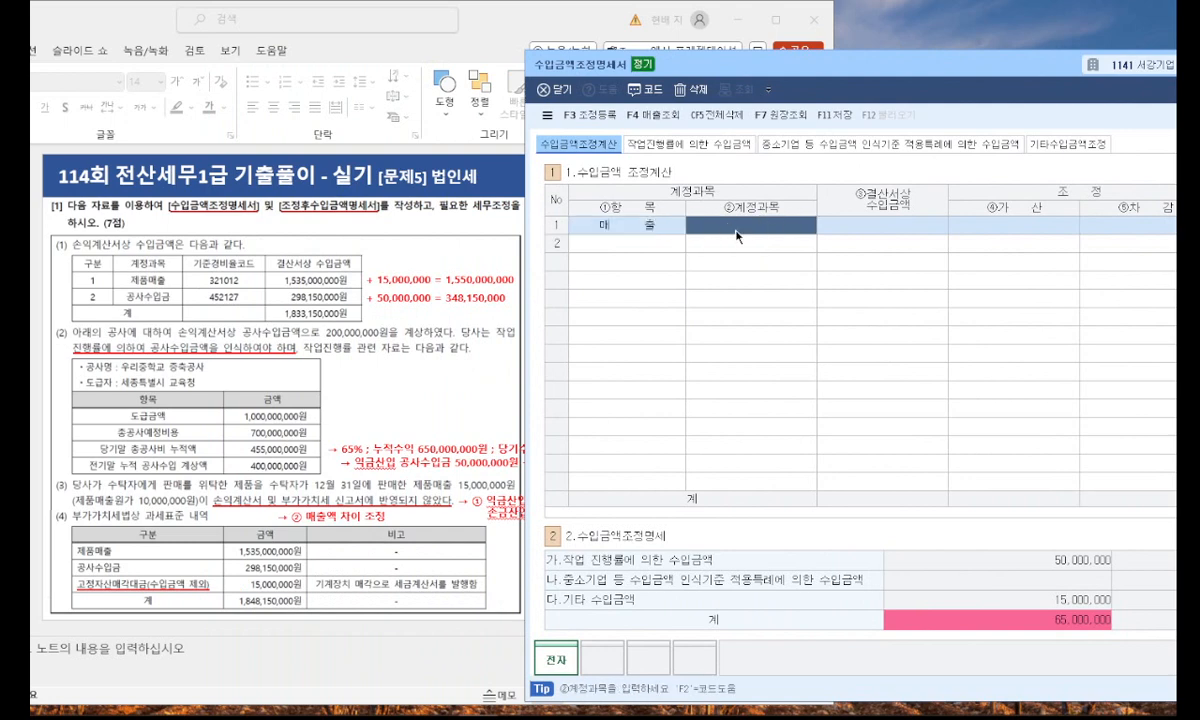
pyautogui.write('ㅈㅔ품매출')
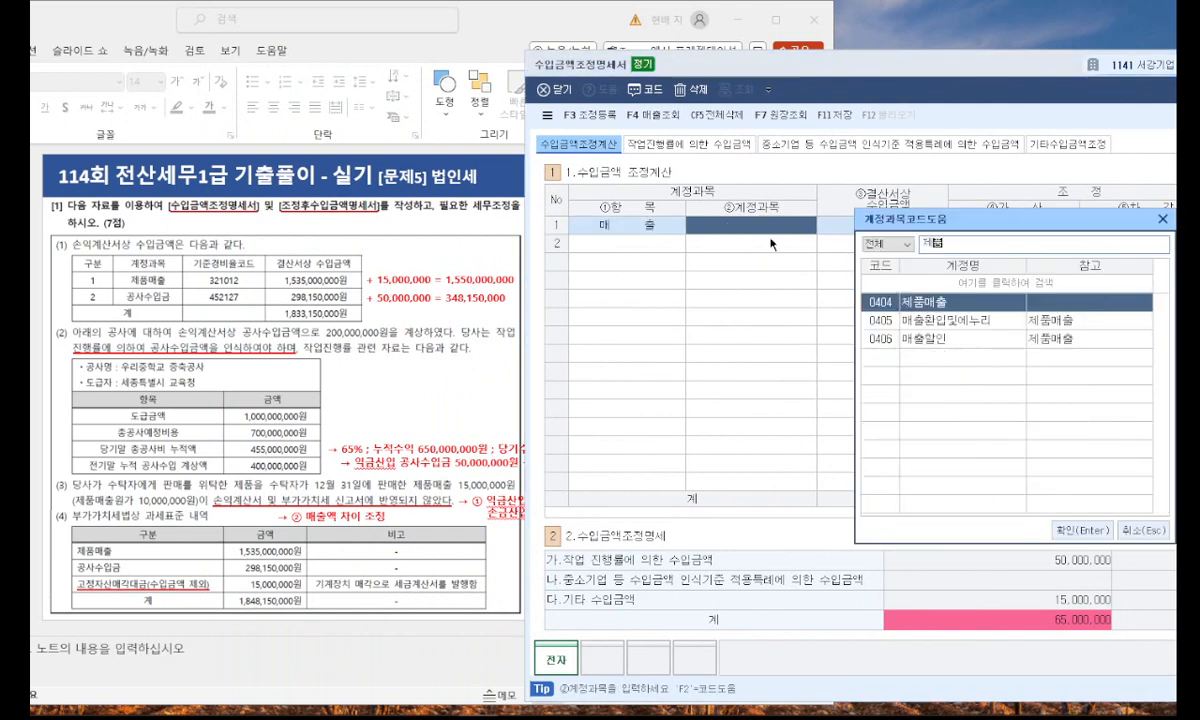
pyautogui.press('Return')
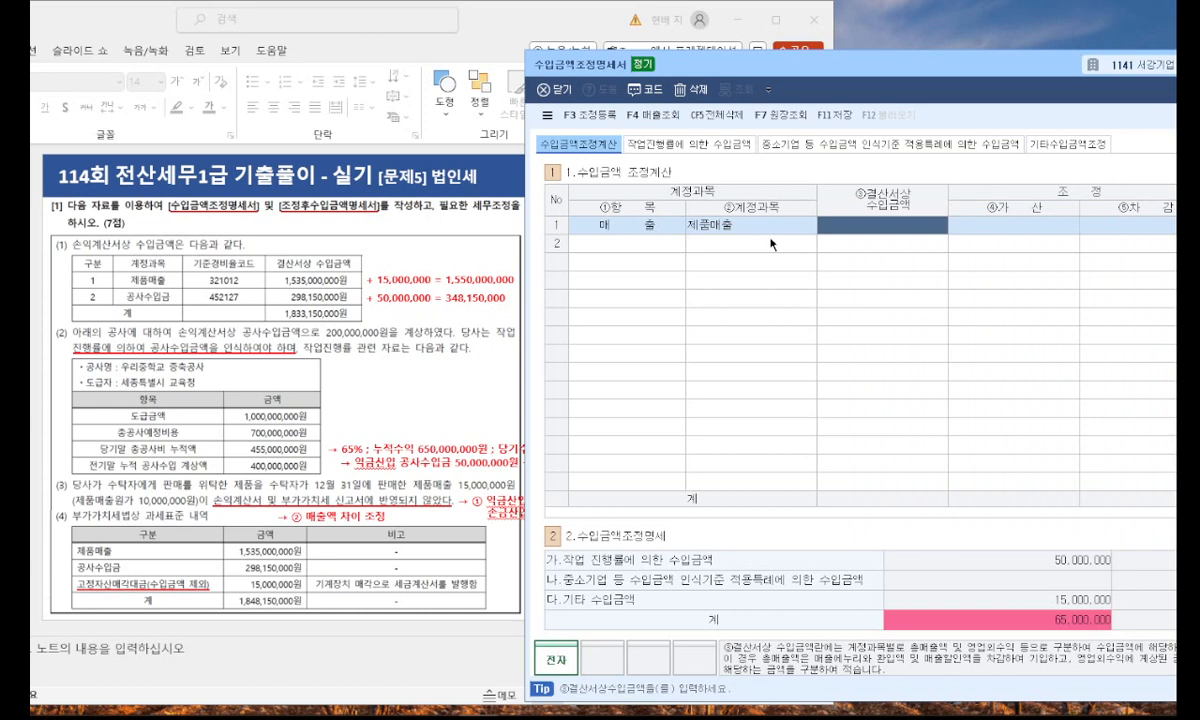
# Enter 1,535,000,000 as the 제품매출 row's book revenue (결산서상 수입금액) and 15,000,000 as its addition (가산).
pyautogui.write('1,5')
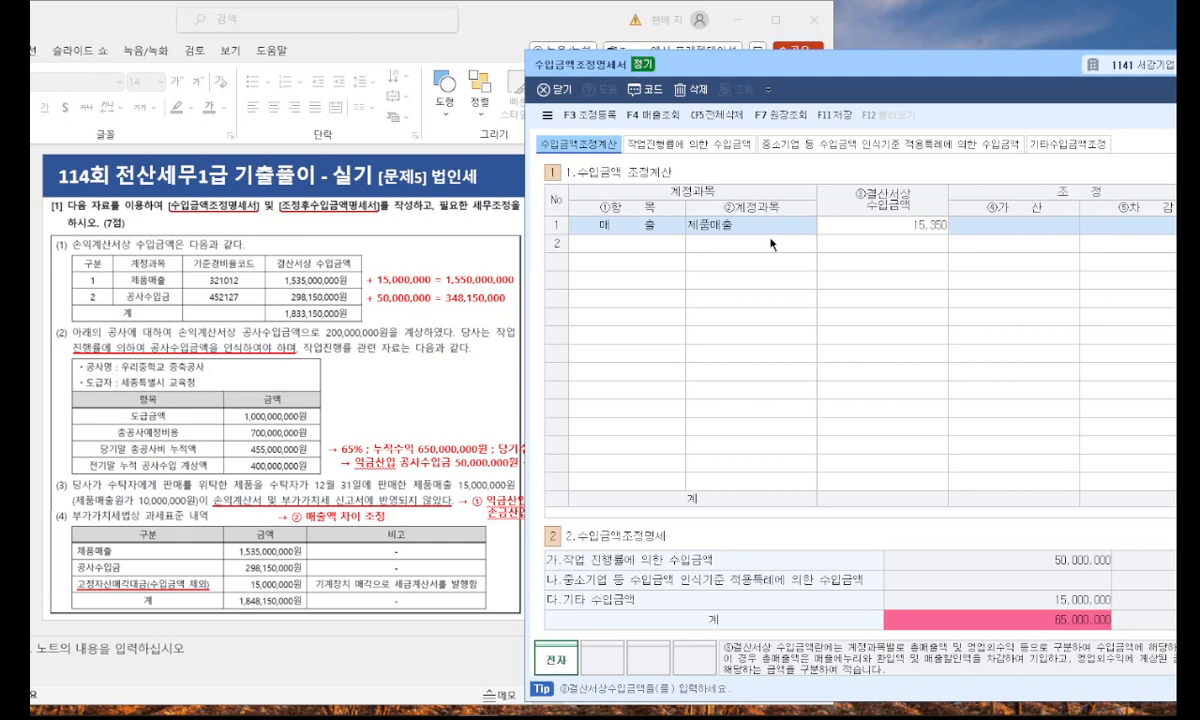
pyautogui.write('35,000,000')
pyautogui.press('Return')
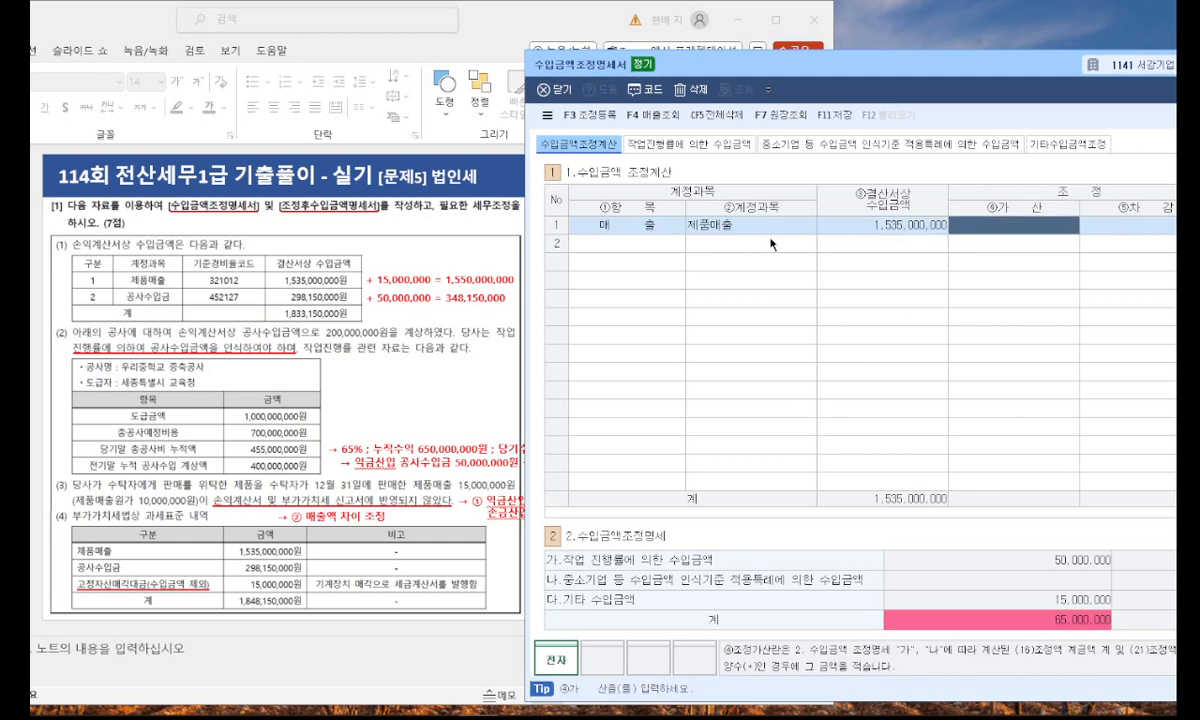
pyautogui.write('15000000')
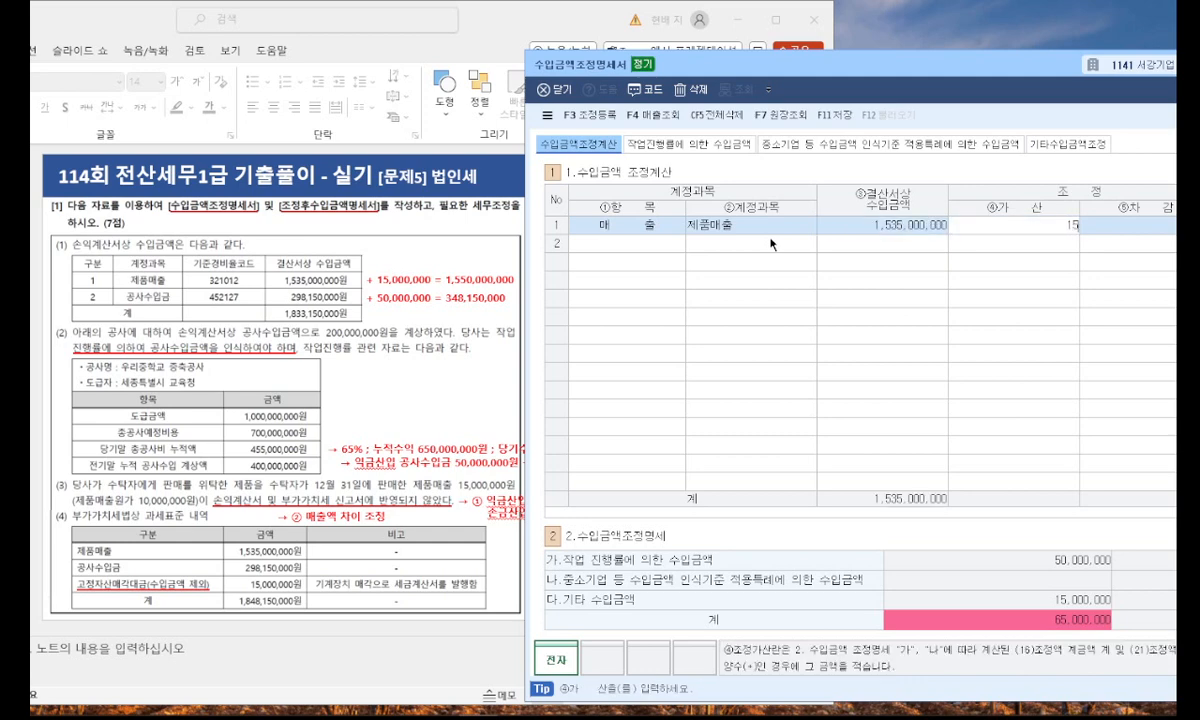
pyautogui.press('Return')
pyautogui.press('Return')
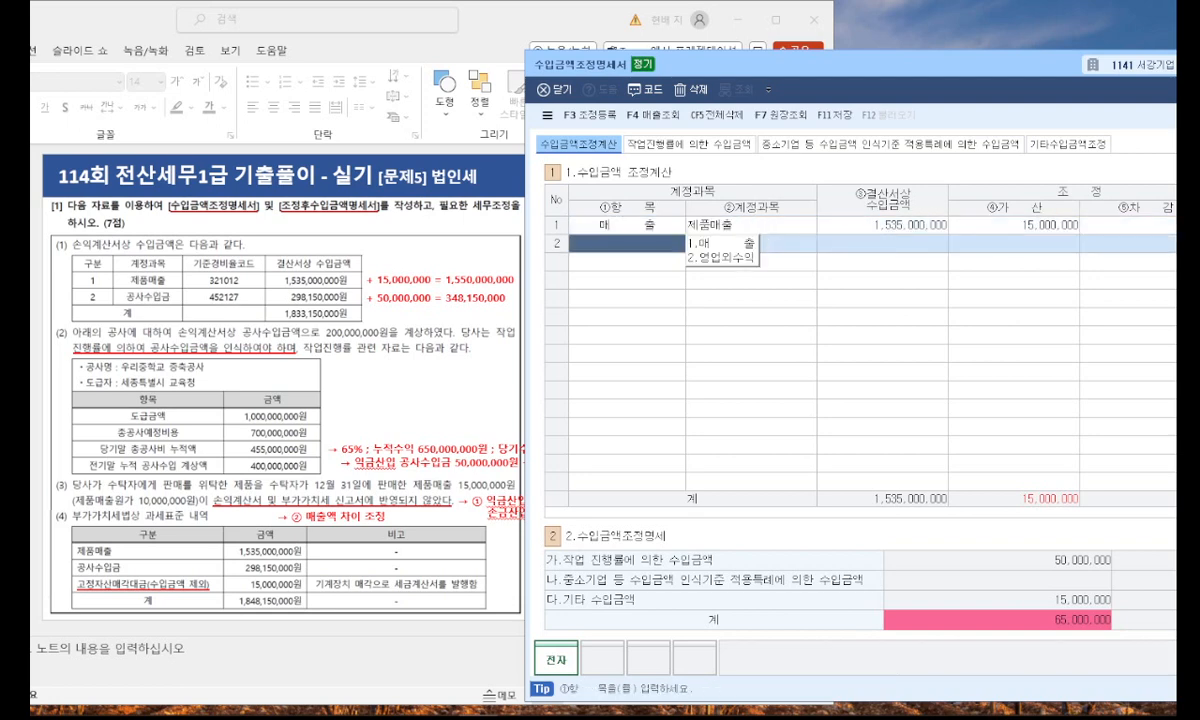
# Start the second 수입금액조정계산 row with item 매출 and account 공사수입금.
pyautogui.click(664, 247)
pyautogui.click(734, 244)
pyautogui.press('F2')
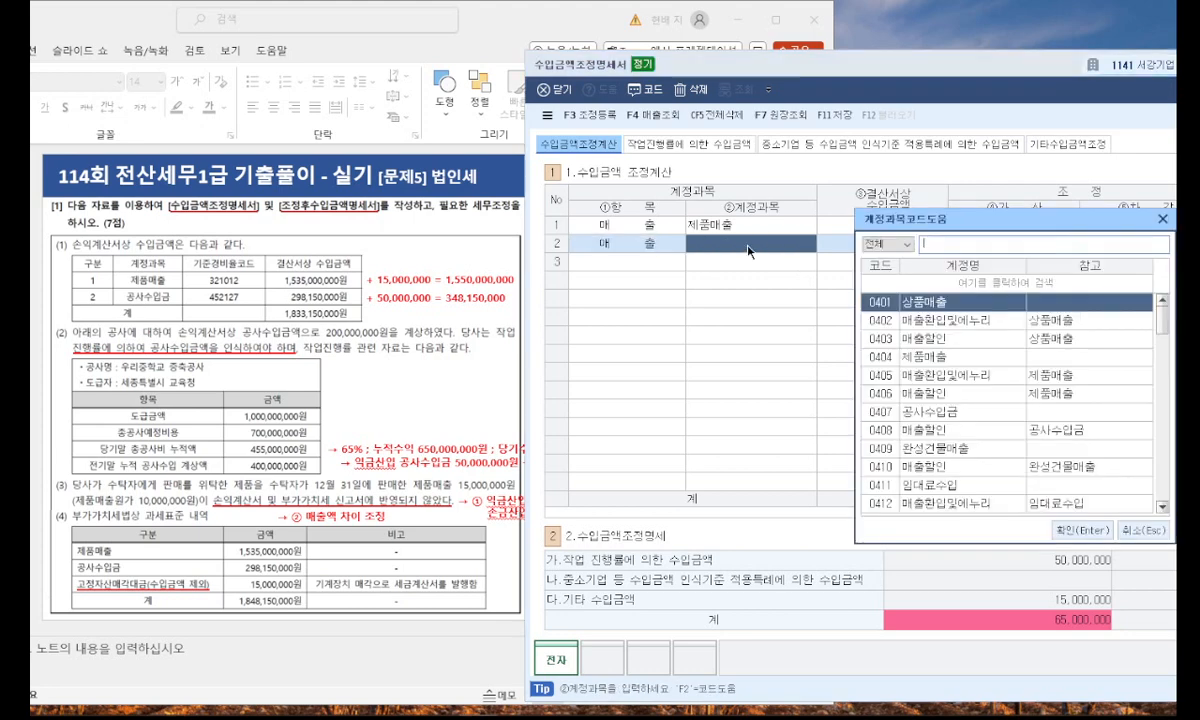
pyautogui.write('공사수입')
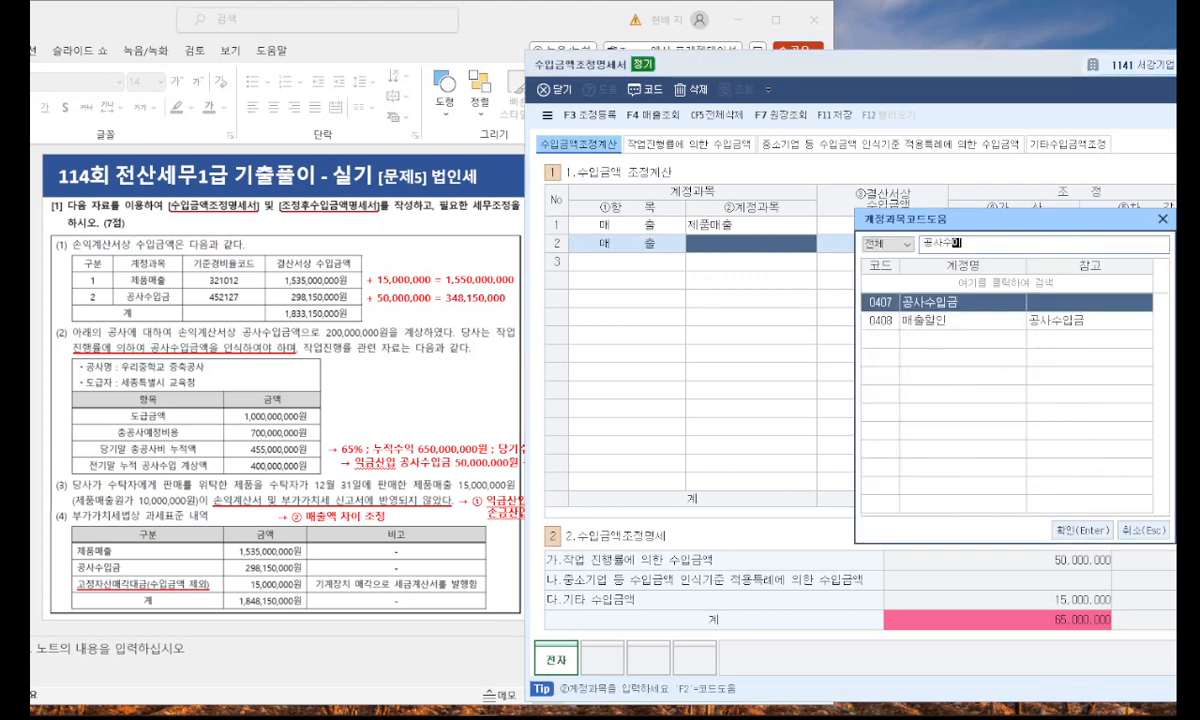
pyautogui.press('Return')
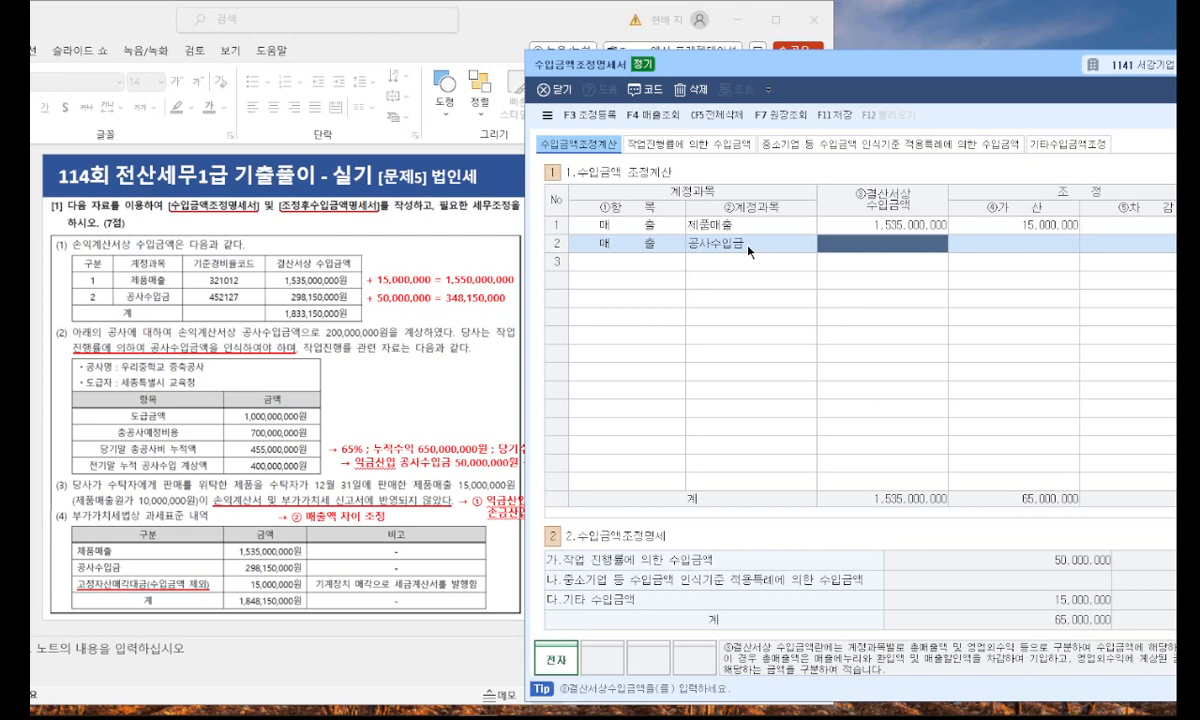
# Enter 298,150,000 as the 공사수입금 row's book revenue (결산서상 수입금액) and 50,000,000 as its addition (가산).
pyautogui.write('298,150,000')
pyautogui.press('Return')
pyautogui.write('5')
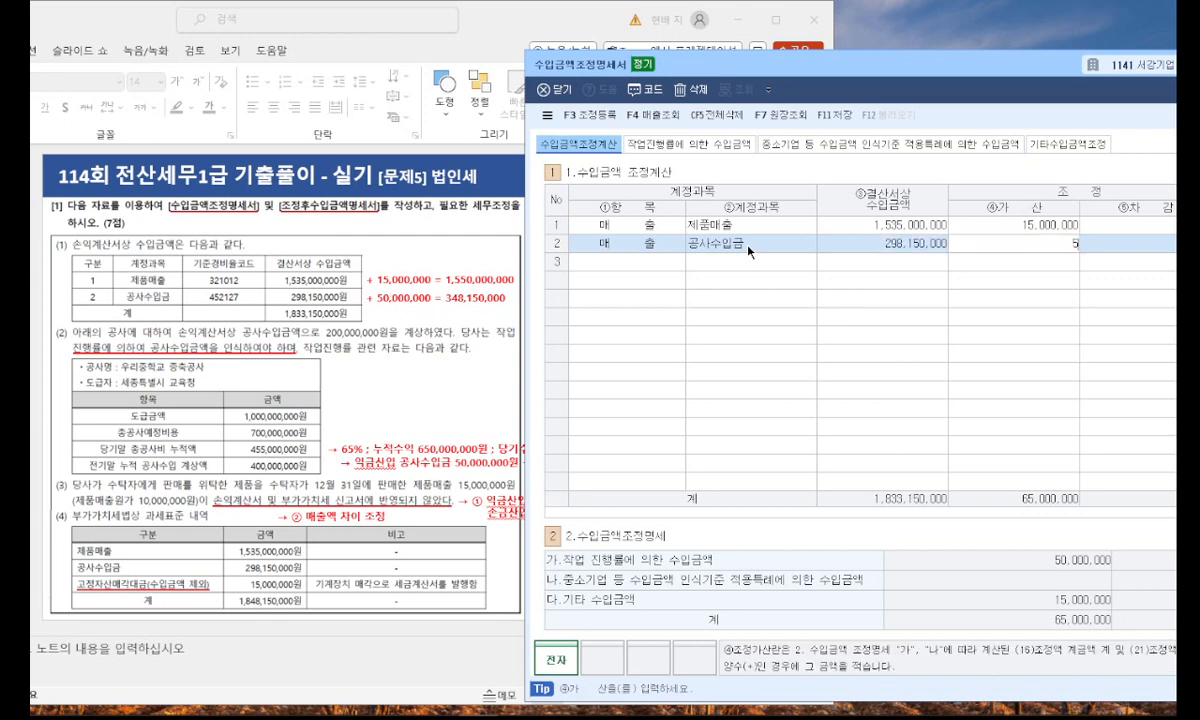
pyautogui.write('0,000,000')
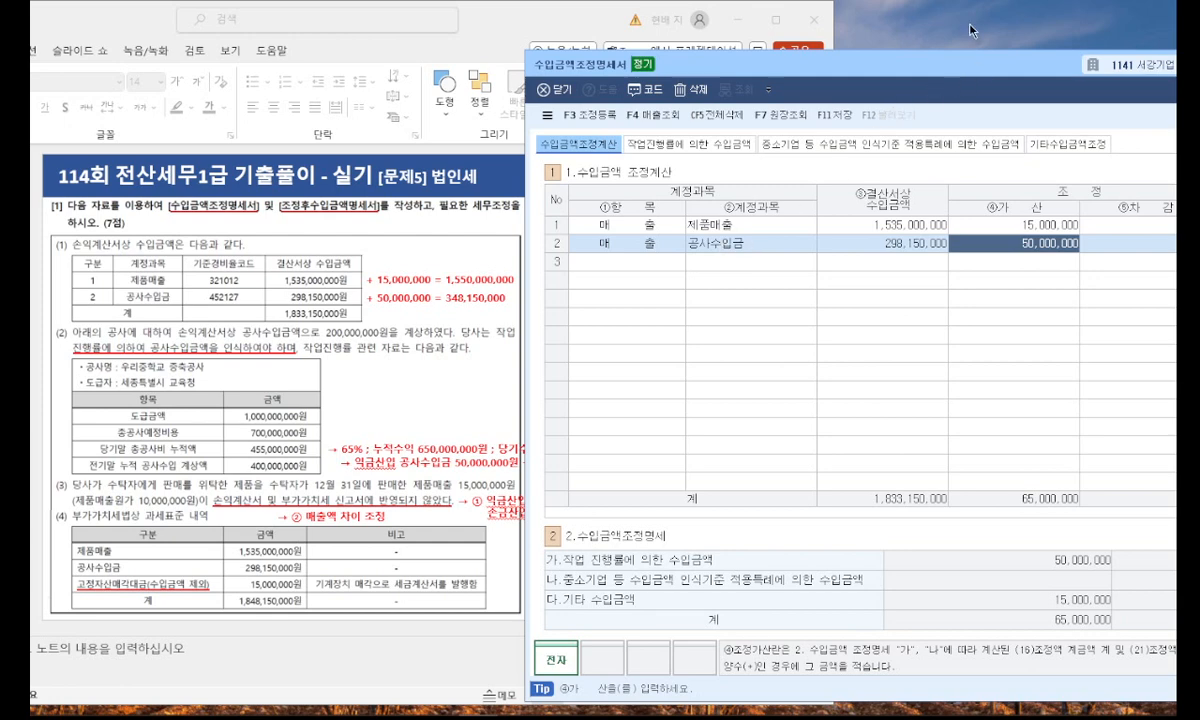
# Compare the additions (가산) in 수입금액조정계산 with the 작업진행률 and 기타 수입금액 amounts in the 수입금액조정명세 summary.
pyautogui.moveTo(934, 54); pyautogui.dragTo(733, 65)
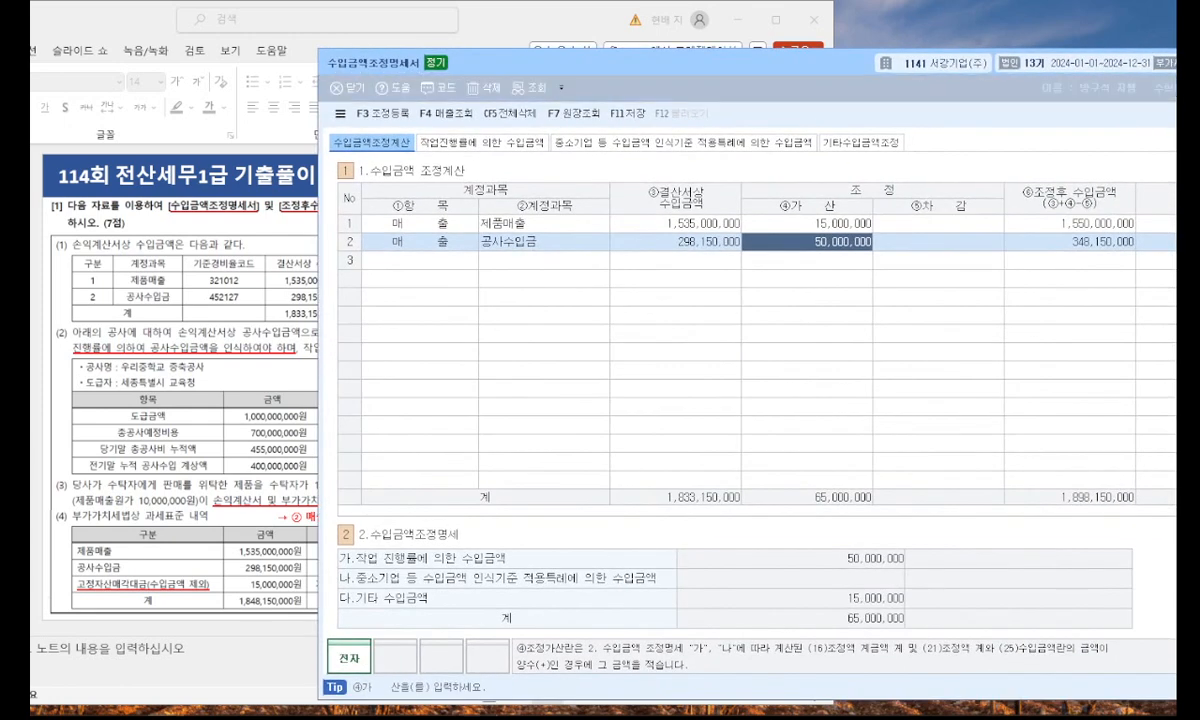
pyautogui.click(885, 567)
pyautogui.moveTo(840, 625)
pyautogui.mouseDown()
pyautogui.moveTo(800, 598)
pyautogui.moveTo(905, 545)
pyautogui.moveTo(875, 630)
pyautogui.moveTo(925, 632)
pyautogui.mouseUp()
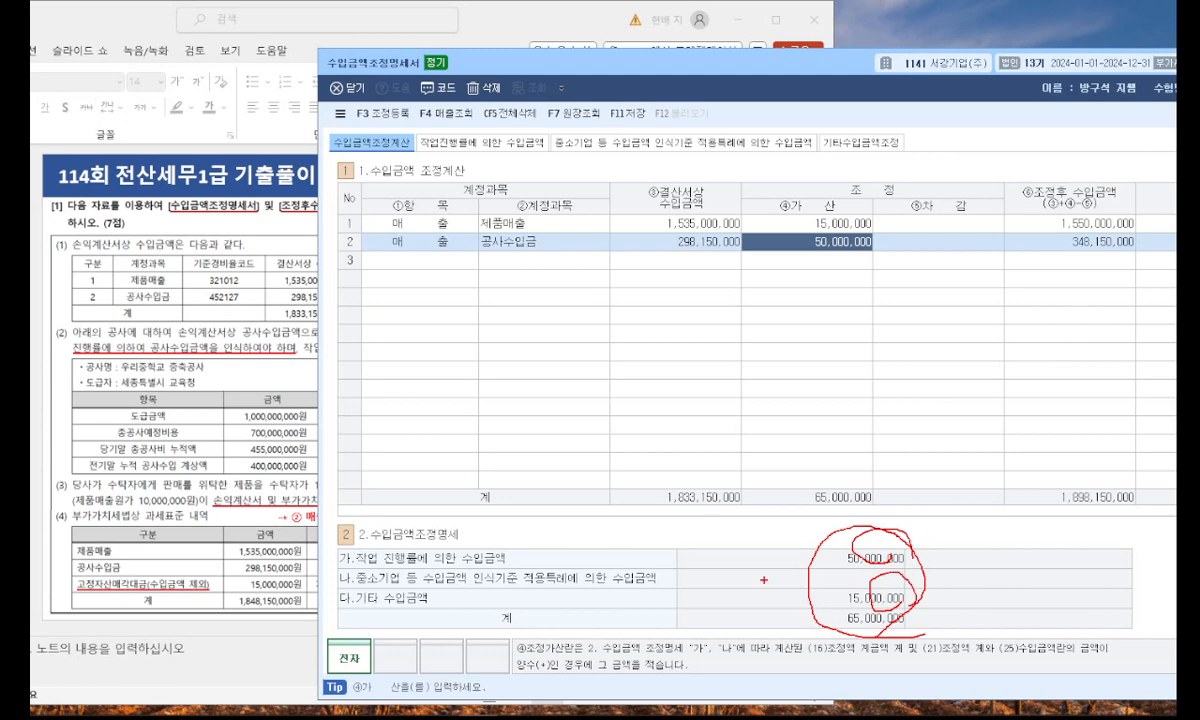
pyautogui.click(280, 390)
pyautogui.moveTo(410, 294)
pyautogui.mouseDown()
pyautogui.moveTo(368, 248)
pyautogui.moveTo(410, 325)
pyautogui.mouseUp()
pyautogui.press('Escape')
pyautogui.click(899, 371)
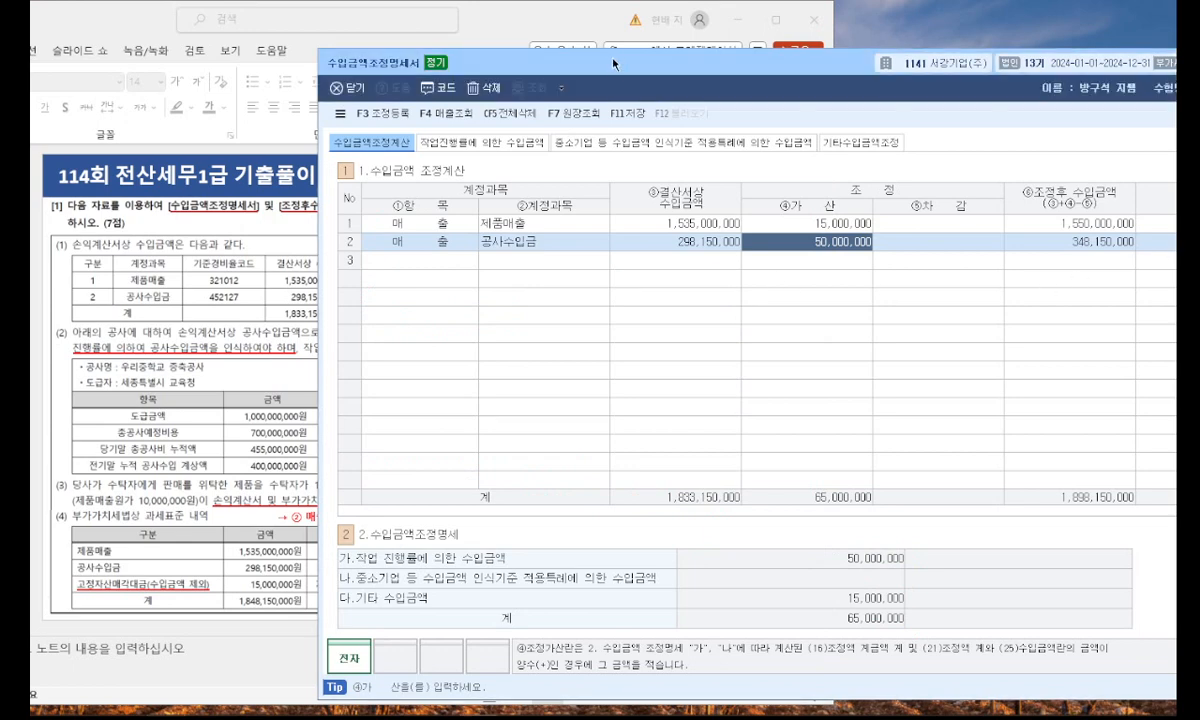
# Save the 수입금액조정명세서 and close it.
pyautogui.moveTo(619, 62); pyautogui.dragTo(345, 62)
pyautogui.moveTo(532, 63); pyautogui.dragTo(630, 63)
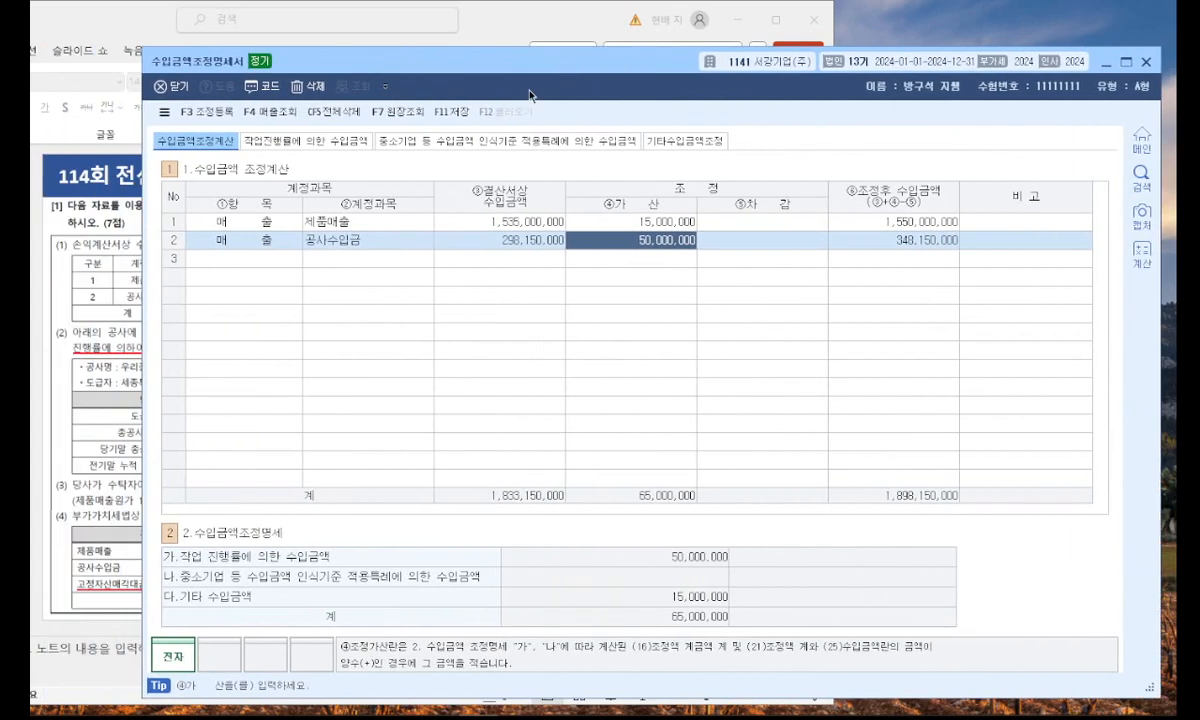
pyautogui.click(463, 119)
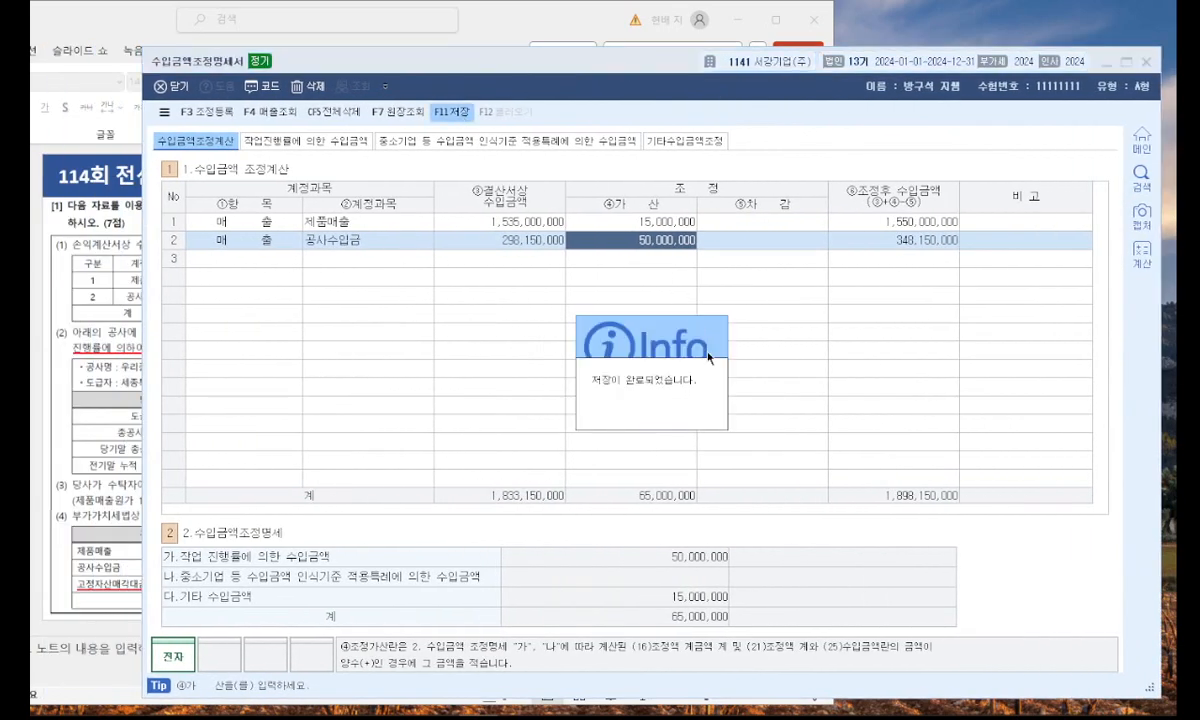
pyautogui.click(1151, 63)
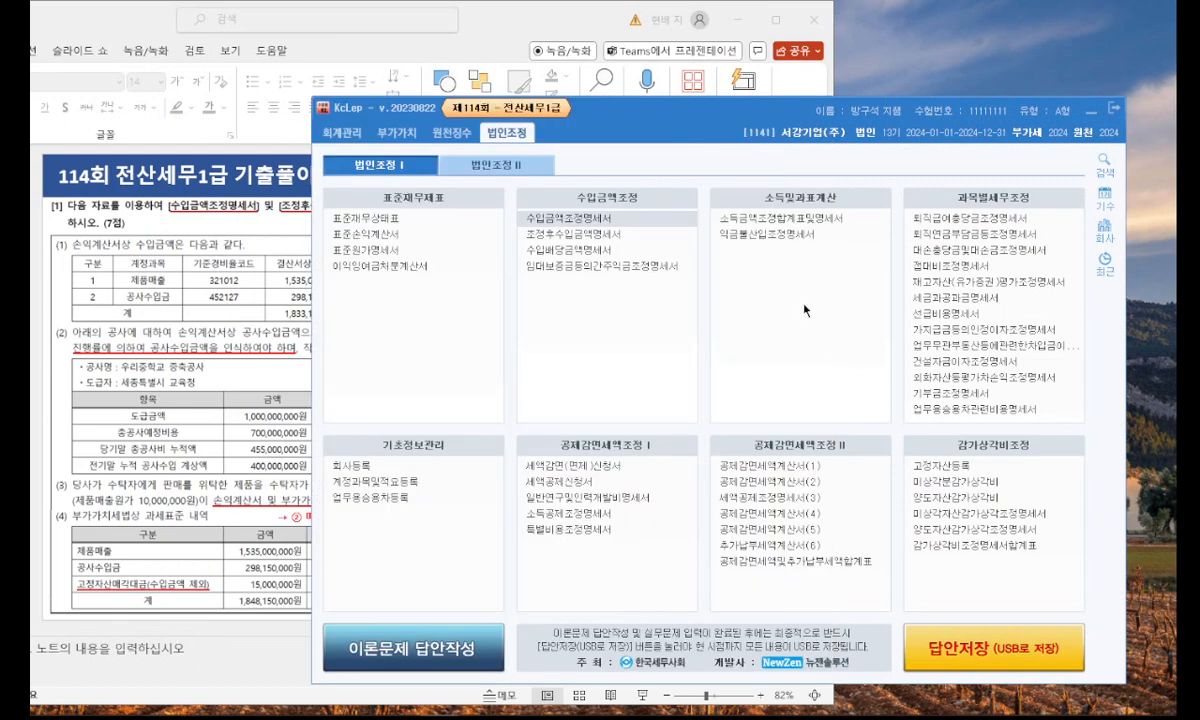
# Open the 조정후수입금액명세서 and set row 01's 기준(단순)경비율번호 to 321012.
pyautogui.click(575, 234)
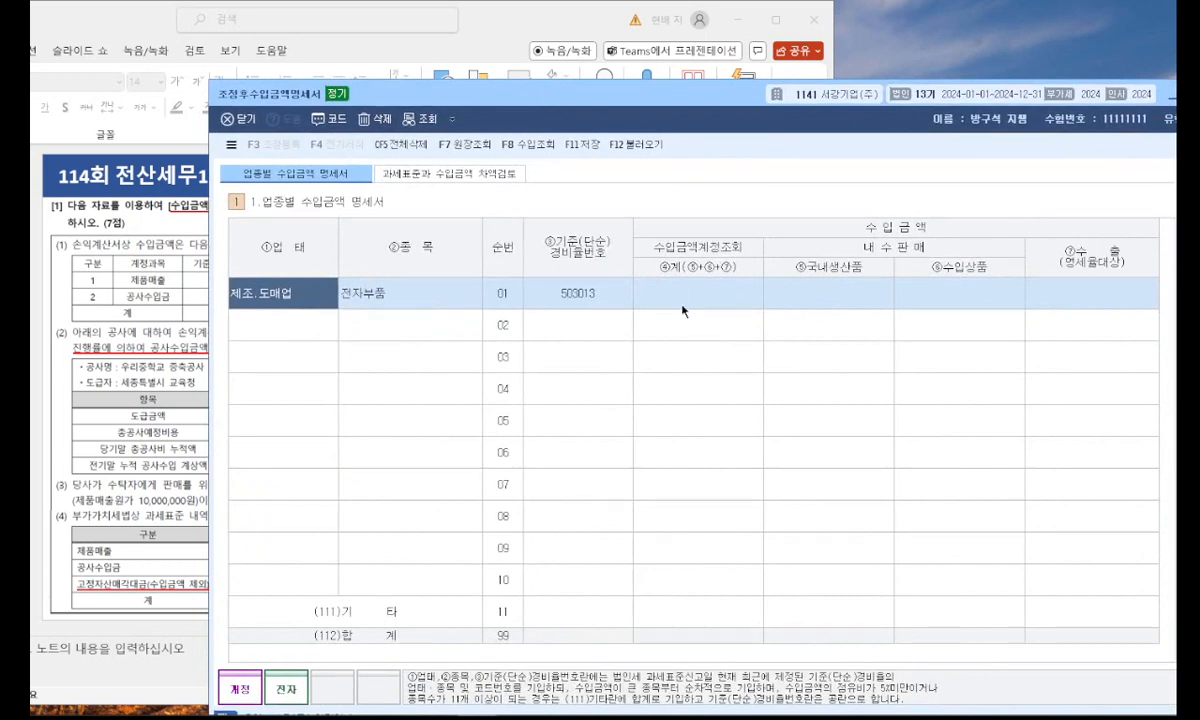
pyautogui.click(574, 297)
pyautogui.click(135, 268)
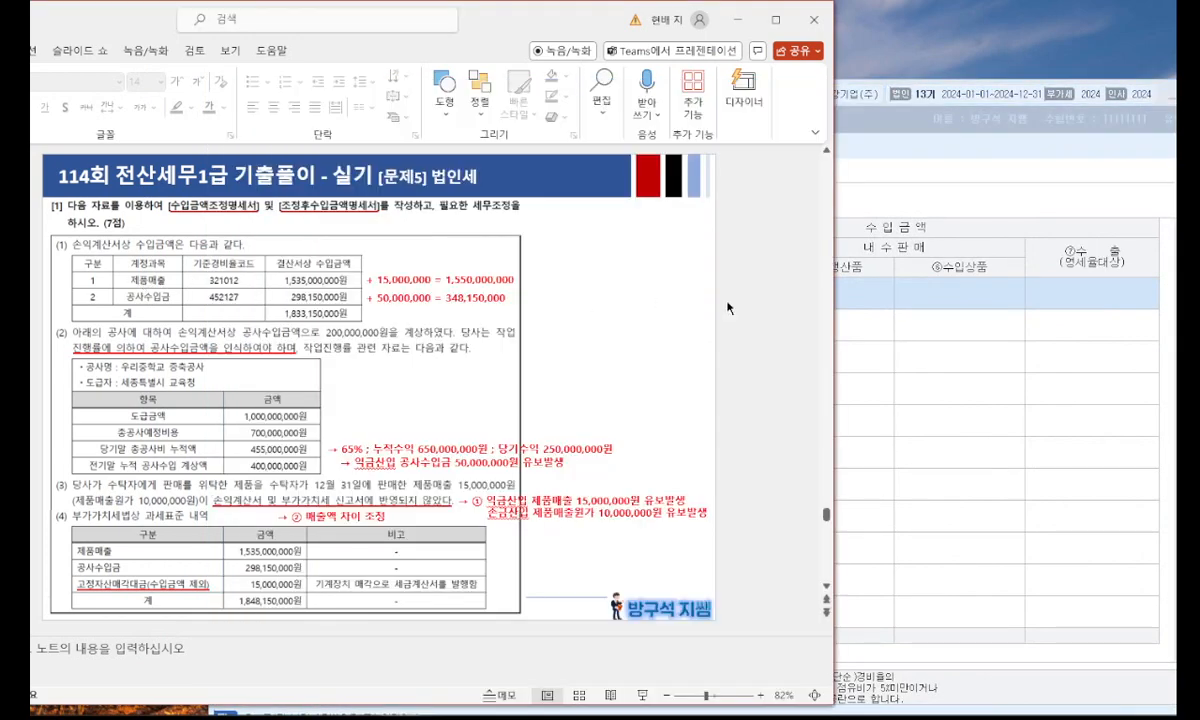
pyautogui.click(866, 326)
pyautogui.click(574, 293)
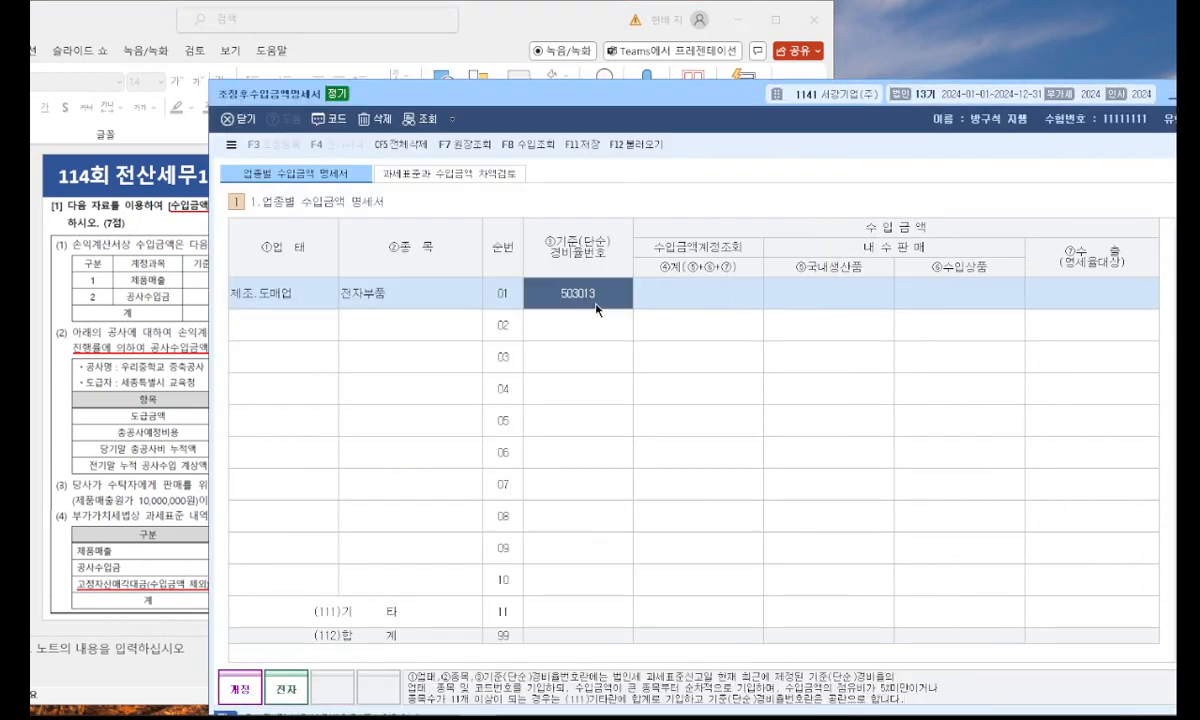
pyautogui.write('321012')
pyautogui.click(660, 297)
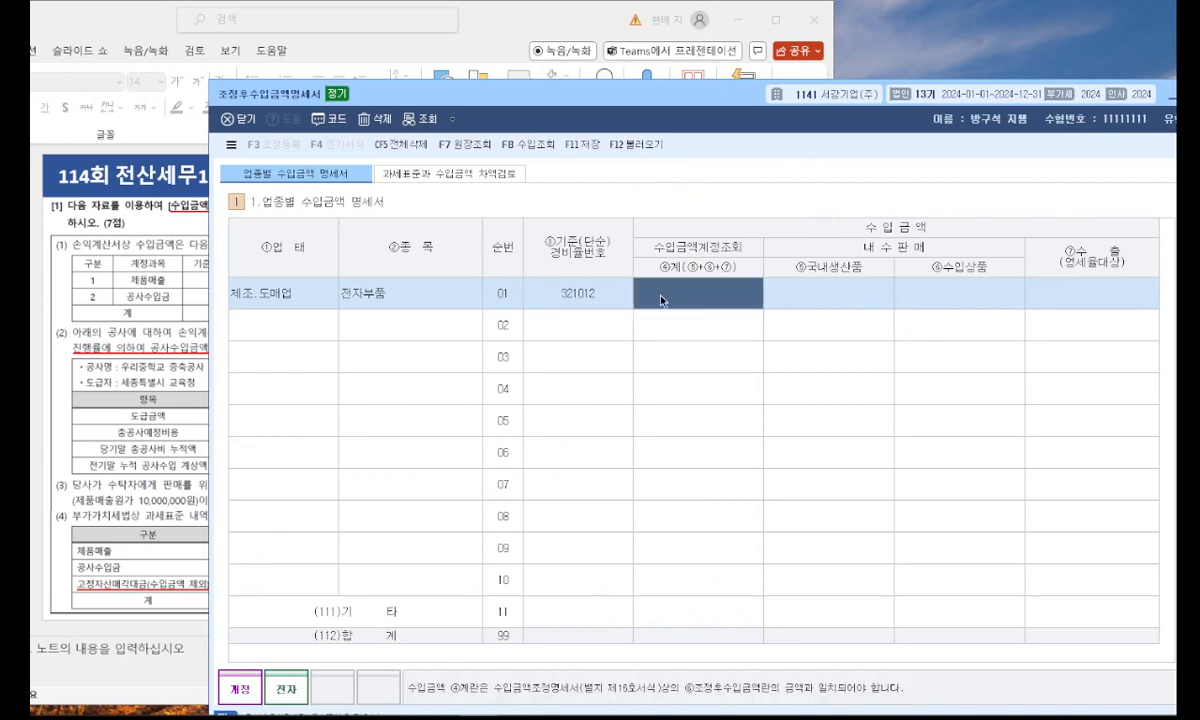
# Enter 1,550,000,000 as row 01's total revenue (④계) in the 업종별 수입금액 명세서.
pyautogui.click(160, 282)
pyautogui.click(862, 300)
pyautogui.write('1,550,000,000')
pyautogui.press('Return')
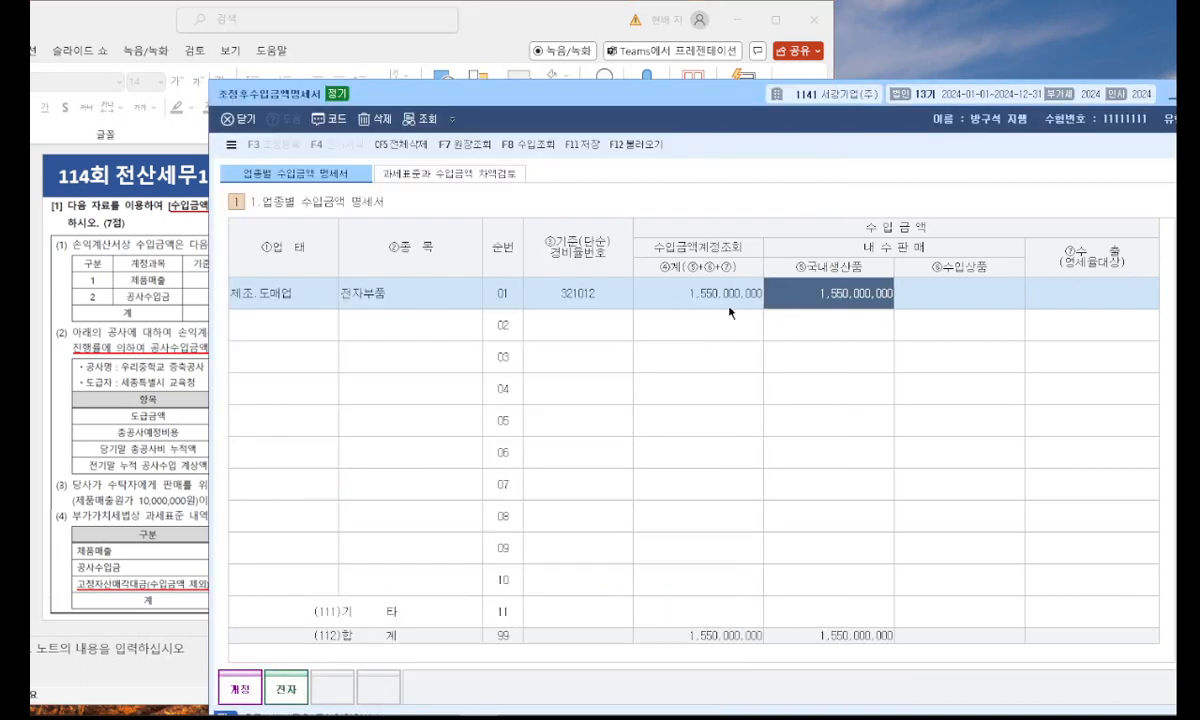
# Set row 02's 기준(단순)경비율번호 to 452127, checking the code on the problem slide.
pyautogui.click(120, 345)
pyautogui.click(917, 325)
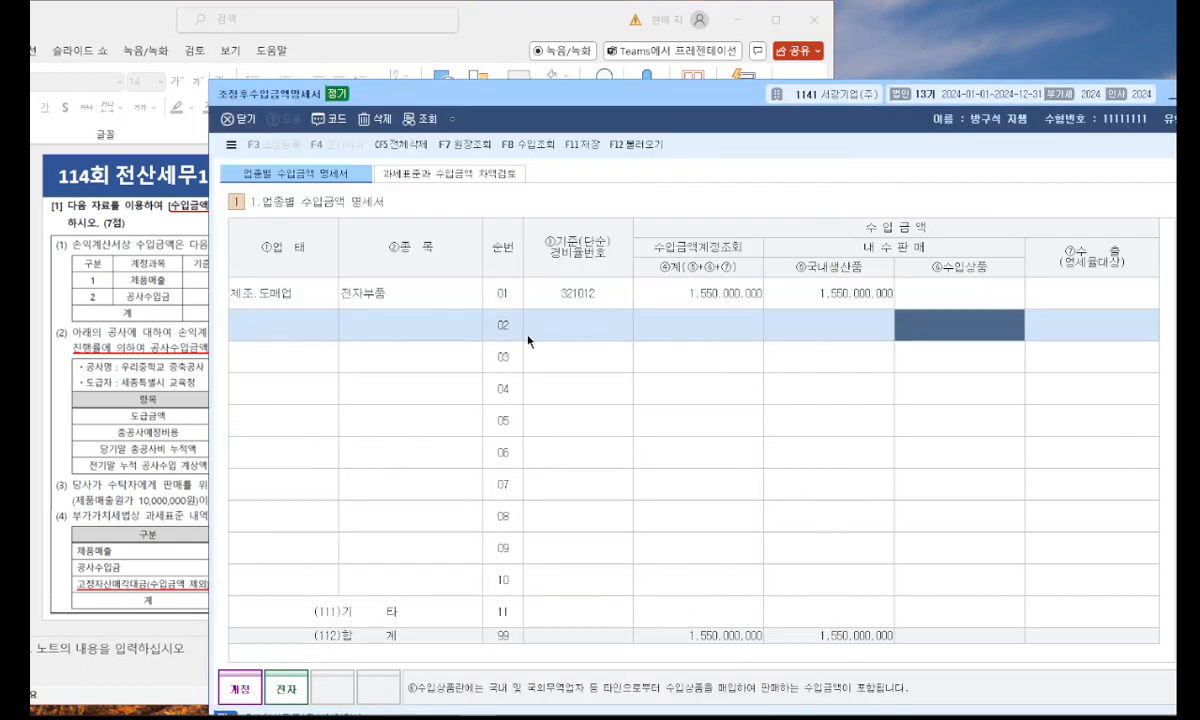
pyautogui.click(295, 322)
pyautogui.click(567, 328)
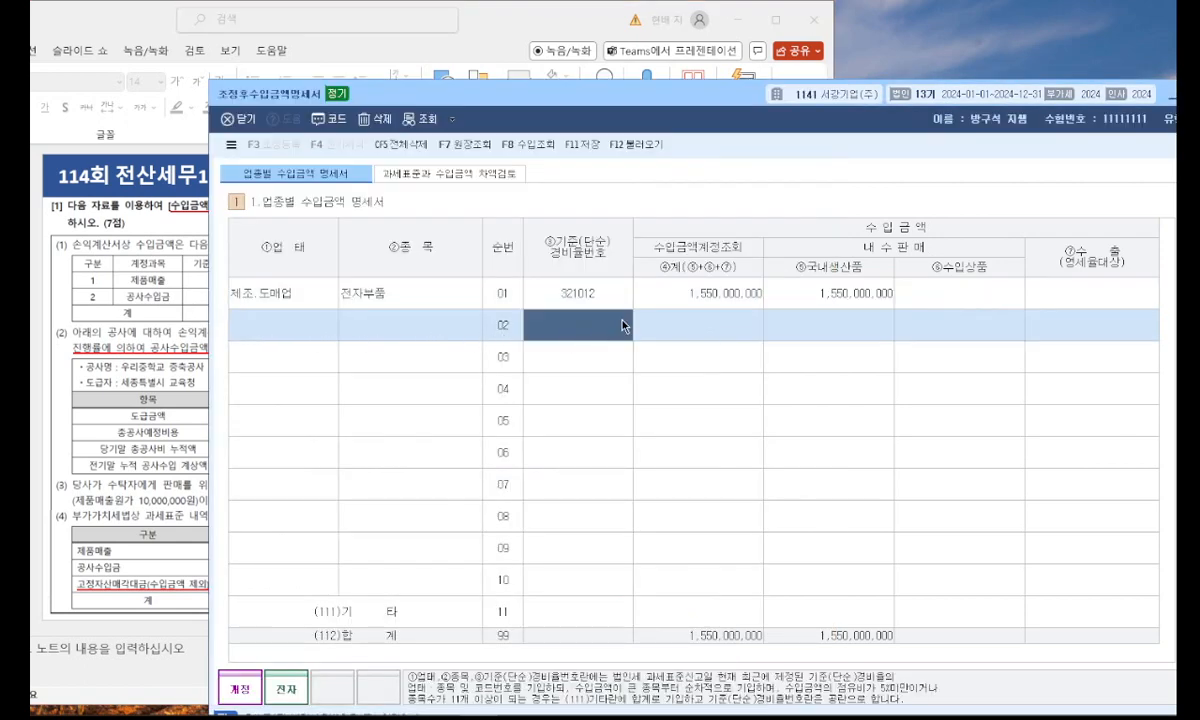
pyautogui.press('F2')
pyautogui.press('Escape')
pyautogui.click(145, 354)
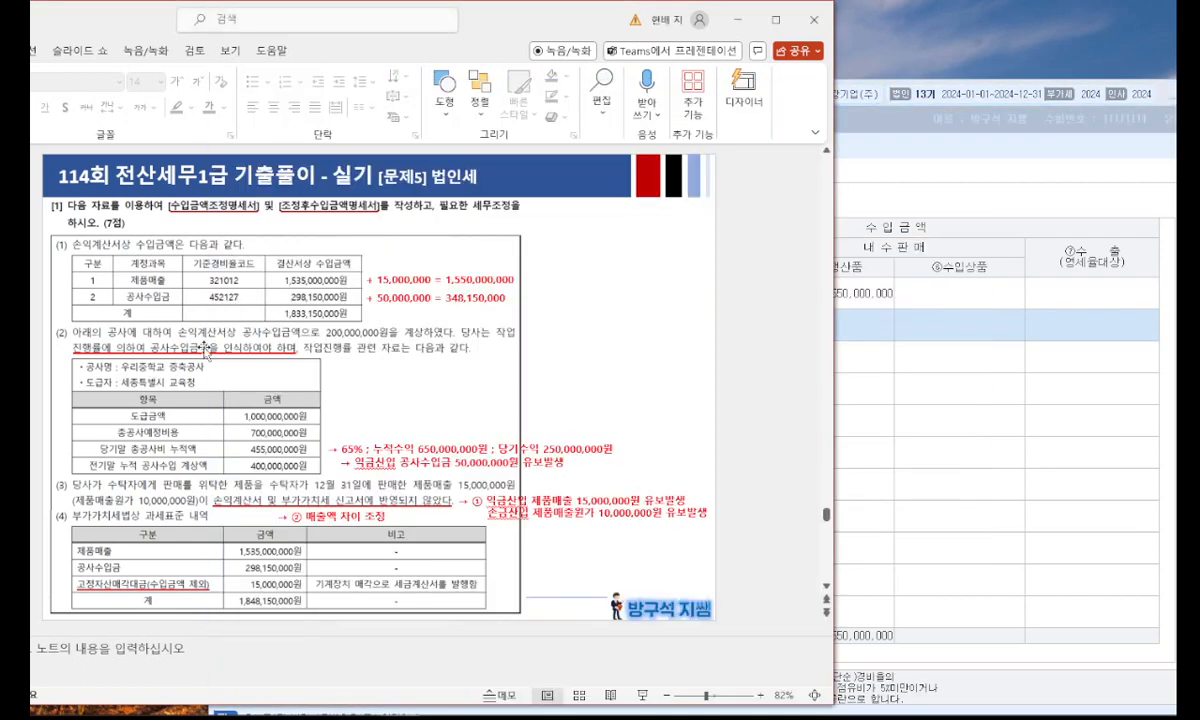
pyautogui.click(860, 336)
pyautogui.click(600, 330)
pyautogui.write('452127')
pyautogui.click(686, 332)
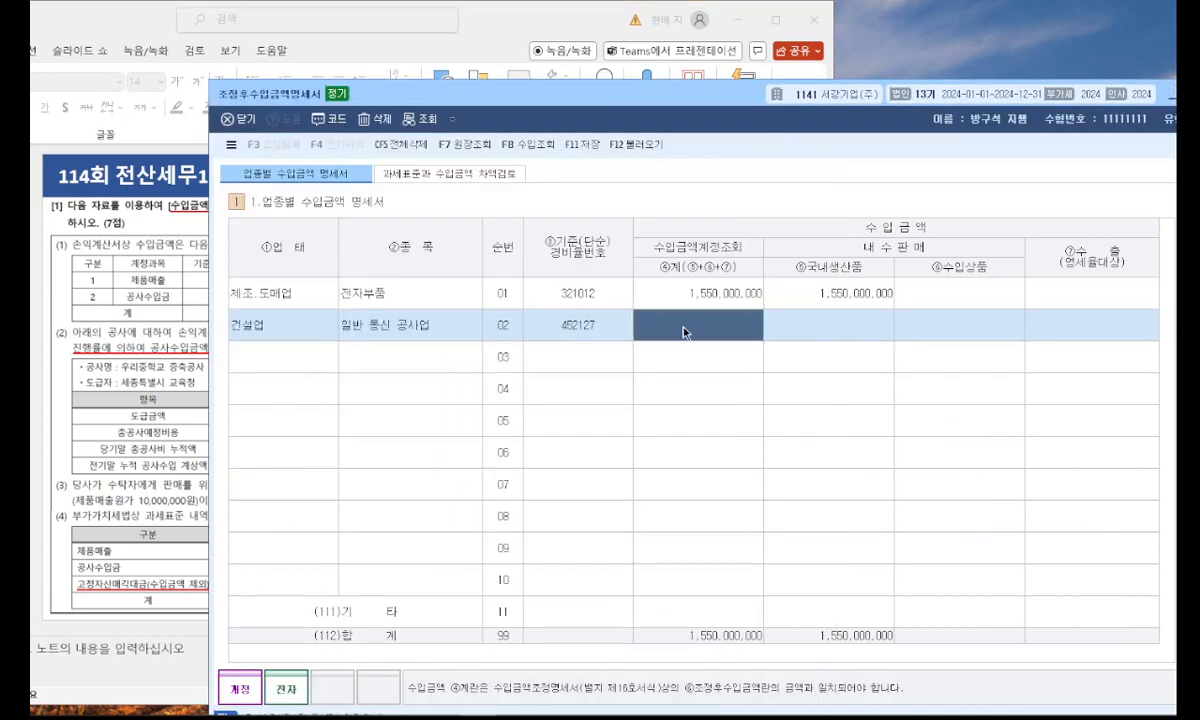
# Enter 348,150,000 as row 02's total revenue (④계), taken from the problem slide.
pyautogui.hotkey('alt', 'Tab')
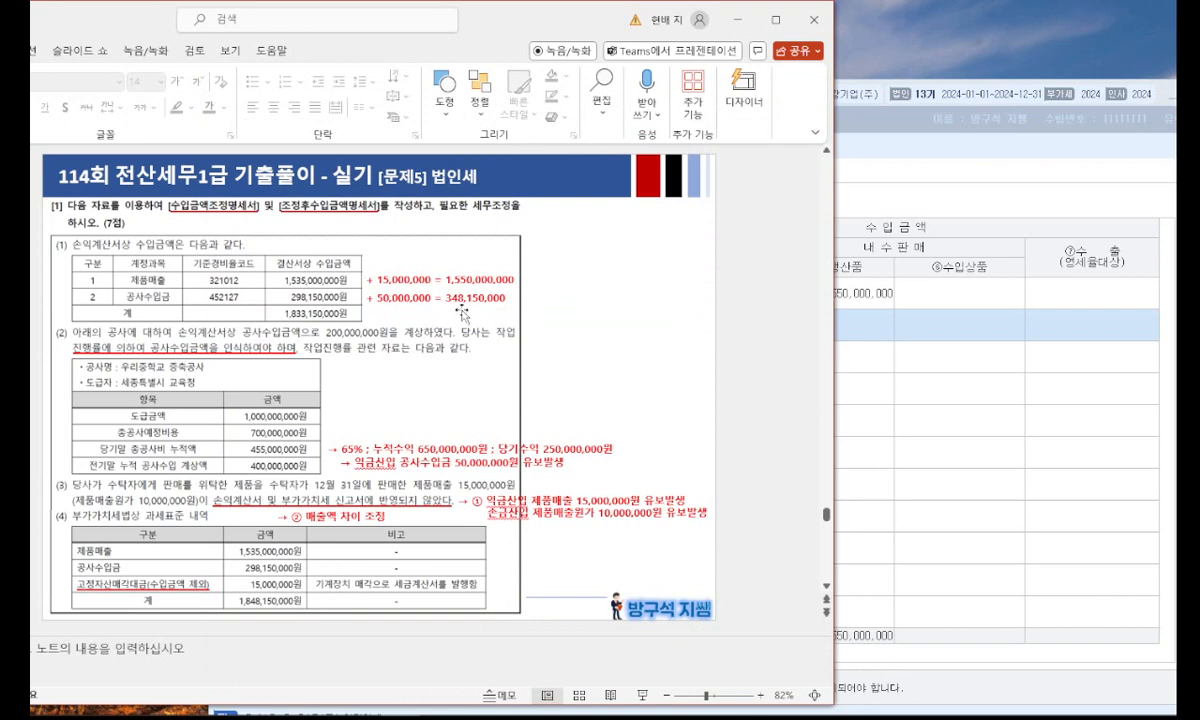
pyautogui.hotkey('alt', 'Tab')
pyautogui.click(702, 322)
pyautogui.write('3')
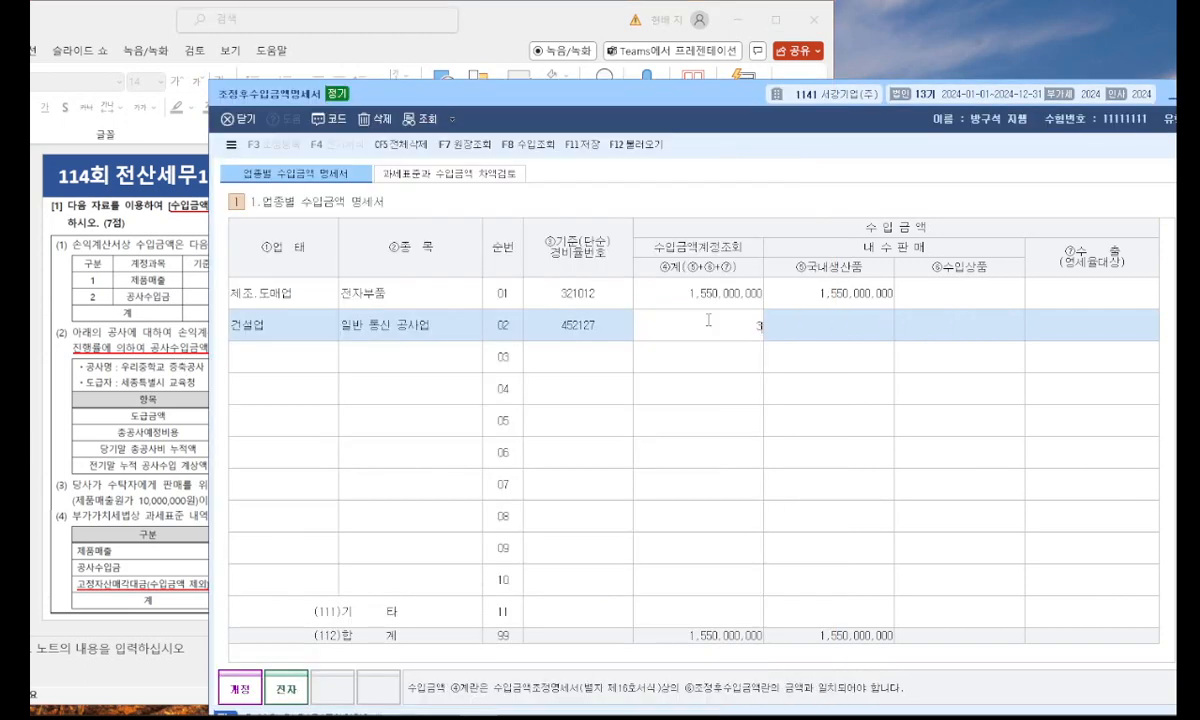
pyautogui.write('48,150,000')
pyautogui.press('Return')
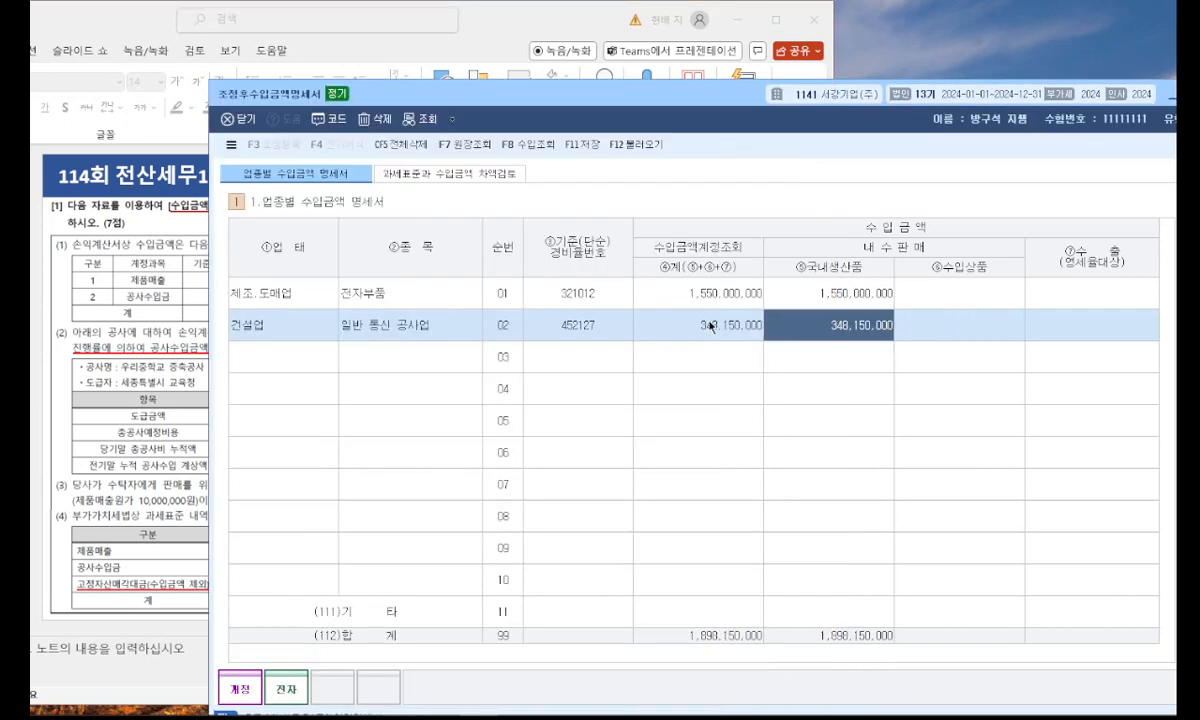
pyautogui.click(726, 420)
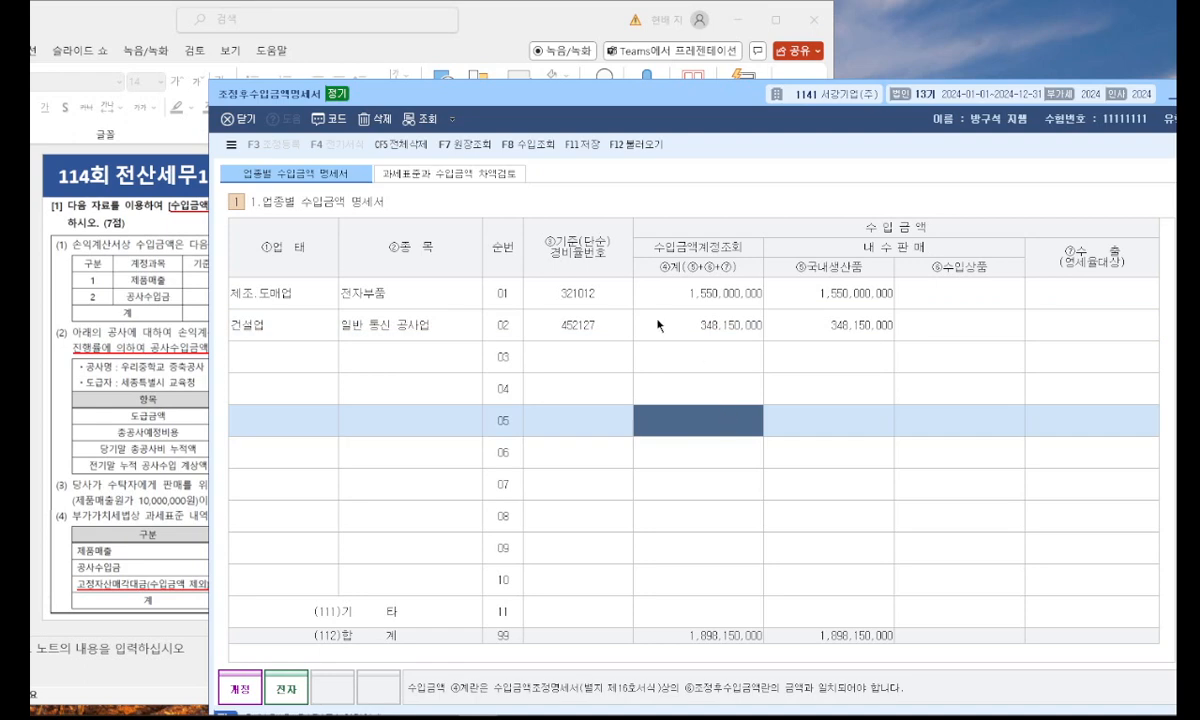
# In 과세표준과 수입금액 차액검토, enter 1,848,150,000 as the general taxable amount (과세(일반)), using the slide's VAT tax base total.
pyautogui.click(466, 174)
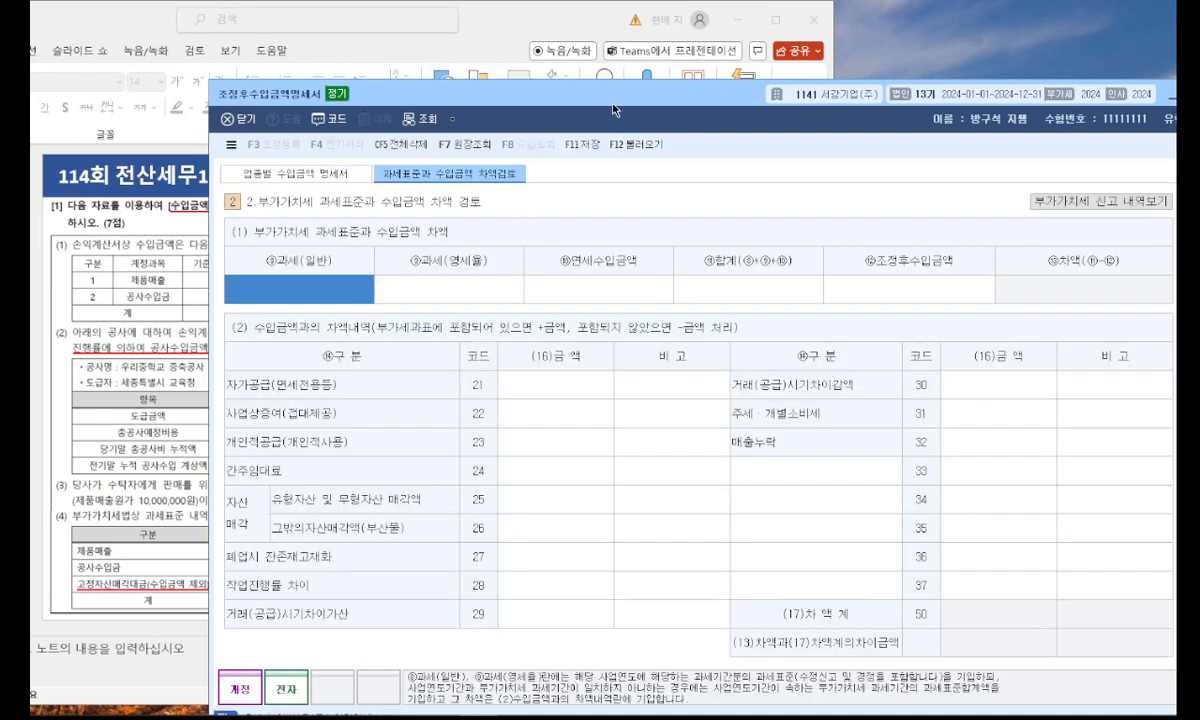
pyautogui.moveTo(613, 103); pyautogui.dragTo(695, 82)
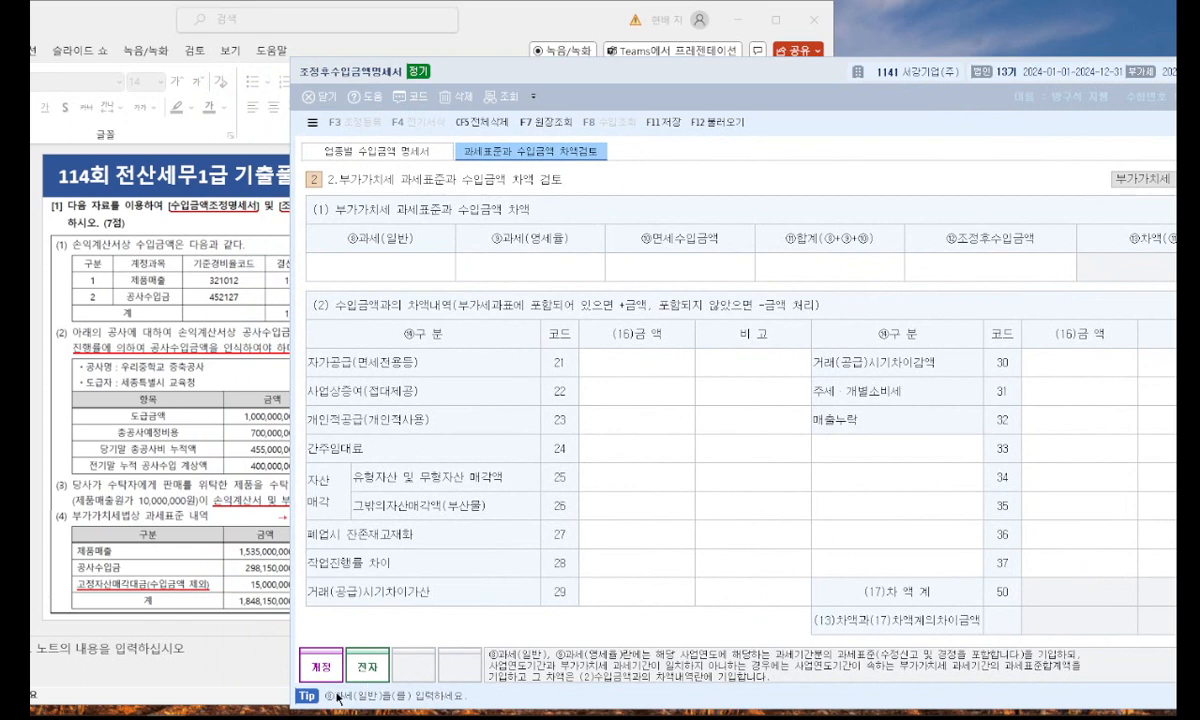
pyautogui.click(261, 591)
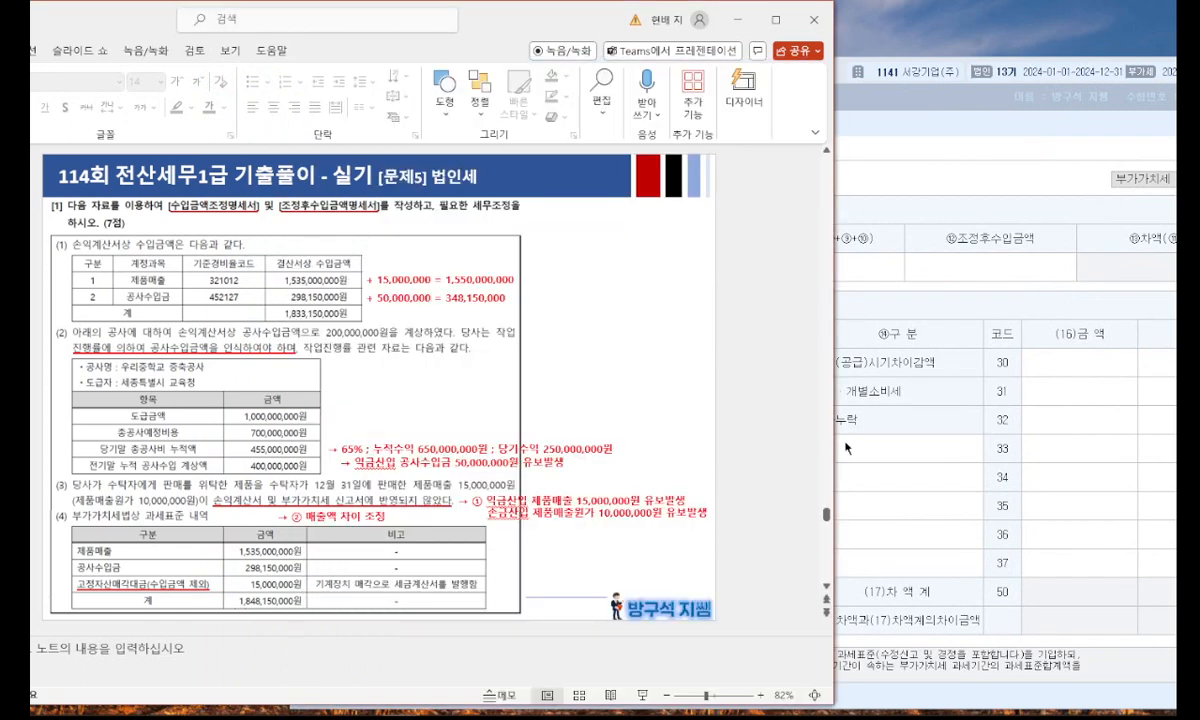
pyautogui.click(872, 438)
pyautogui.click(427, 269)
pyautogui.write('1,848,150,000')
pyautogui.press('Return')
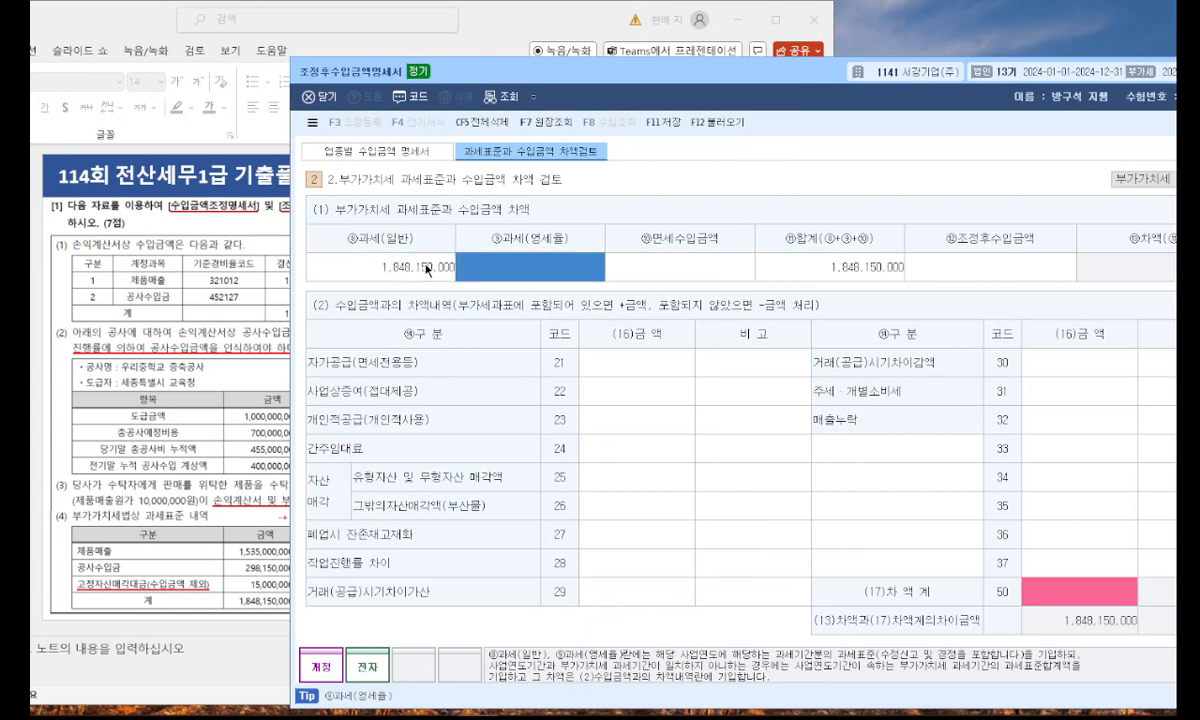
# Look up the total in the 업종별 수입금액 명세서 and enter 1,898,150,000 as the 조정후수입금액 in the 차액검토 section.
pyautogui.click(979, 269)
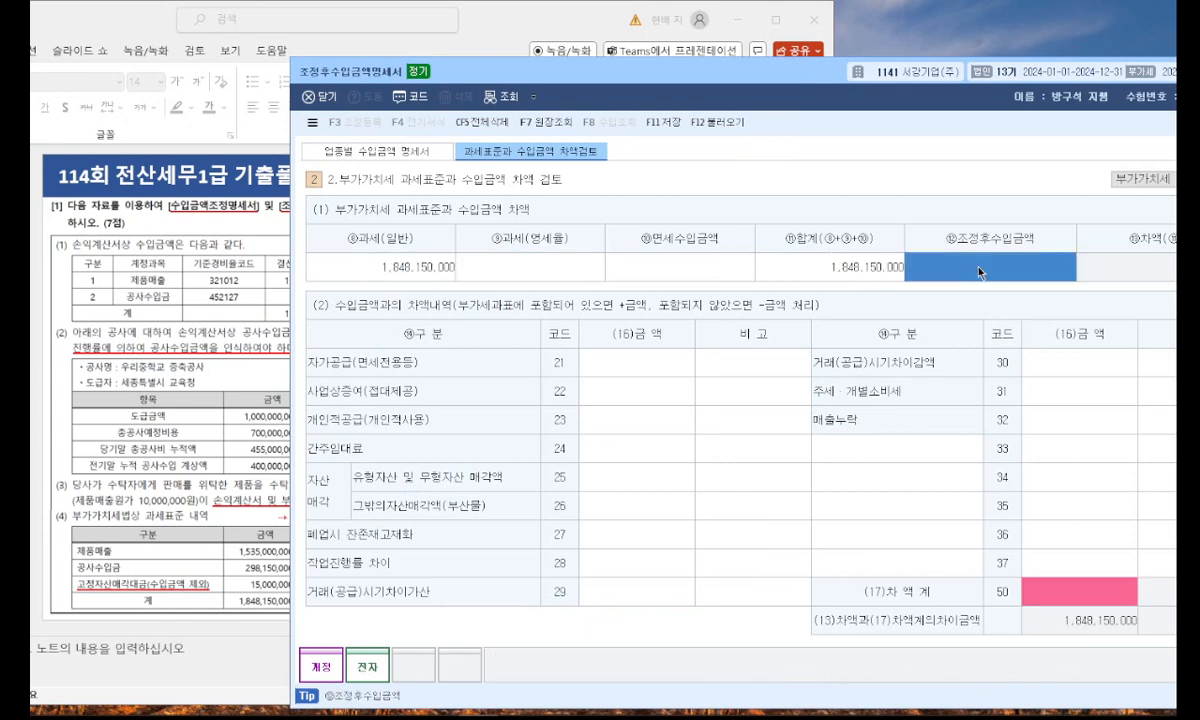
pyautogui.moveTo(715, 61); pyautogui.dragTo(595, 112)
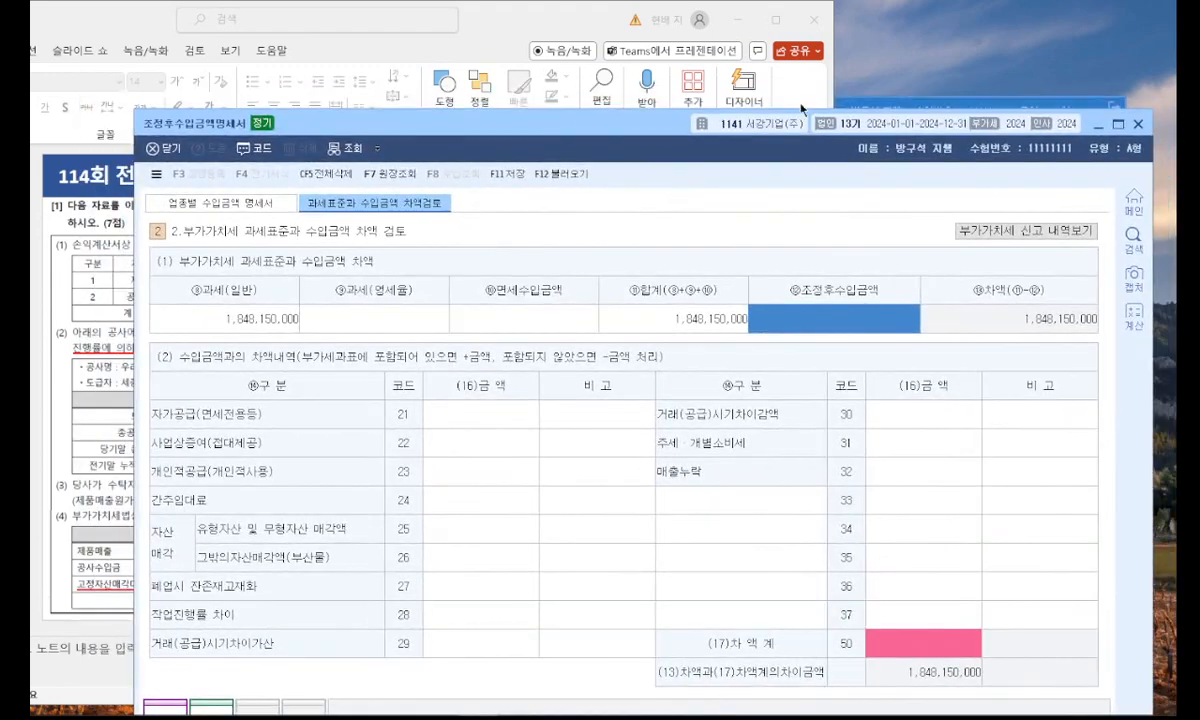
pyautogui.click(848, 103)
pyautogui.click(600, 238)
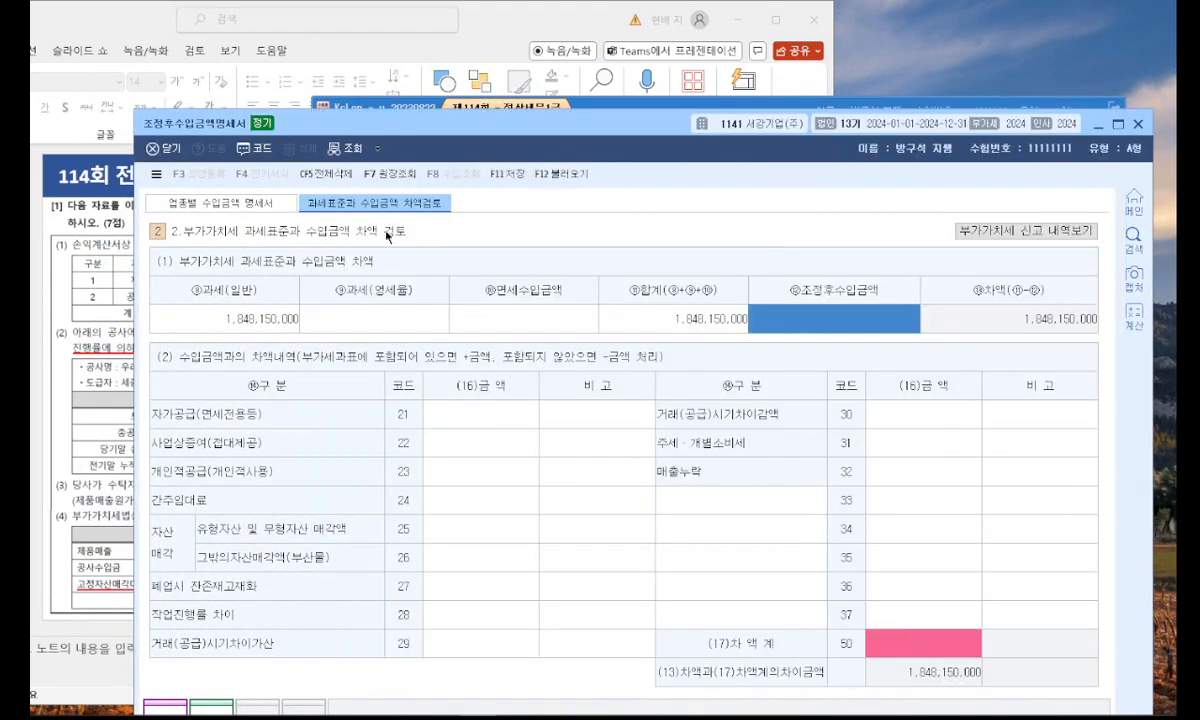
pyautogui.click(256, 204)
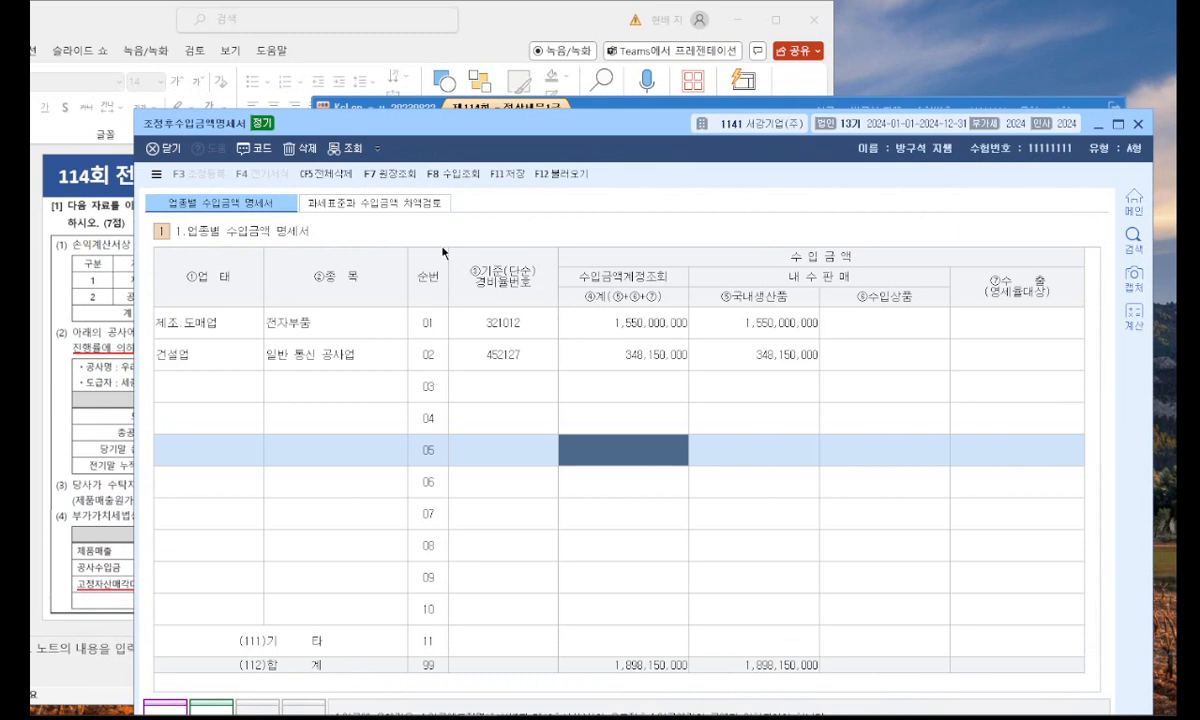
pyautogui.click(375, 203)
pyautogui.click(815, 321)
pyautogui.write('1898150000')
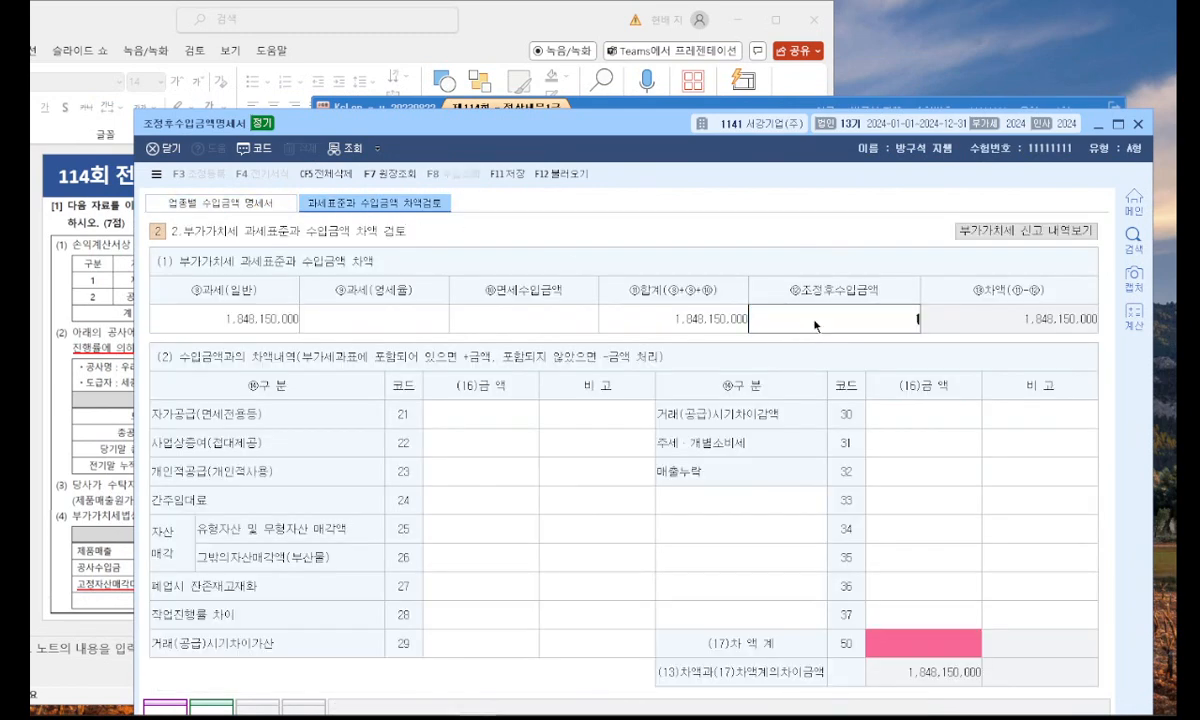
pyautogui.press('Return')
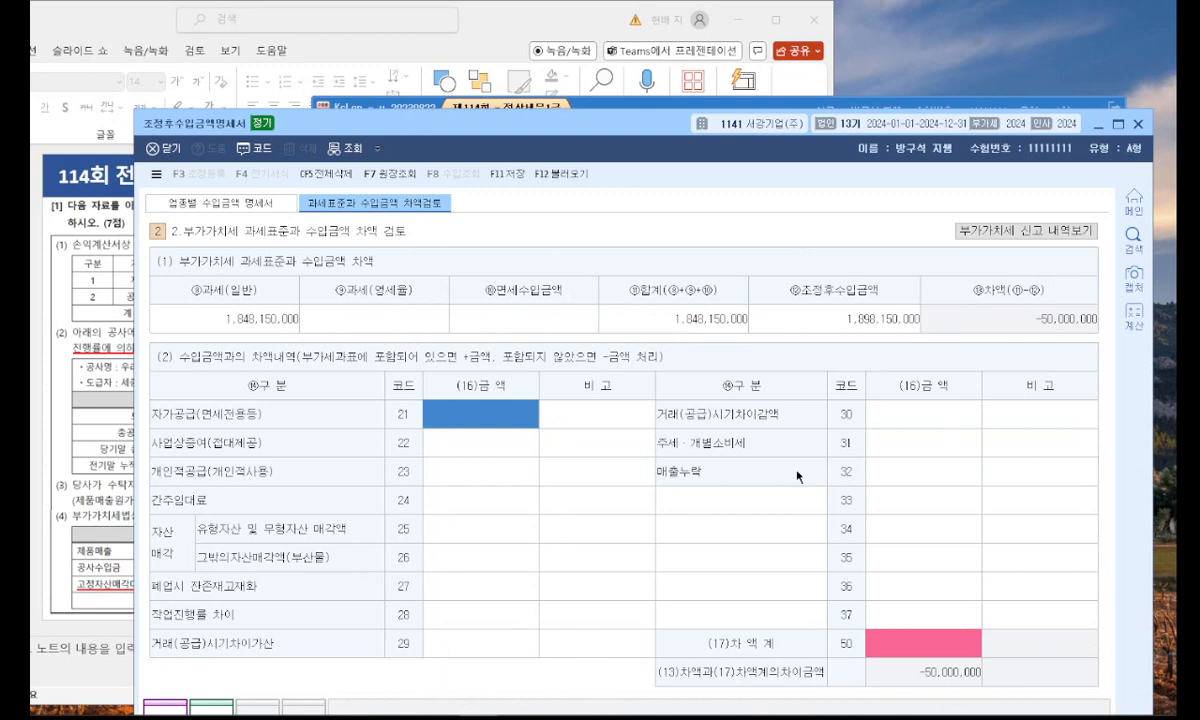
# Check the slide and enter 15,000,000 as the difference for 유형자산 및 무형자산 매각액 (code 25).
pyautogui.moveTo(570, 123); pyautogui.dragTo(692, 88)
pyautogui.click(504, 24)
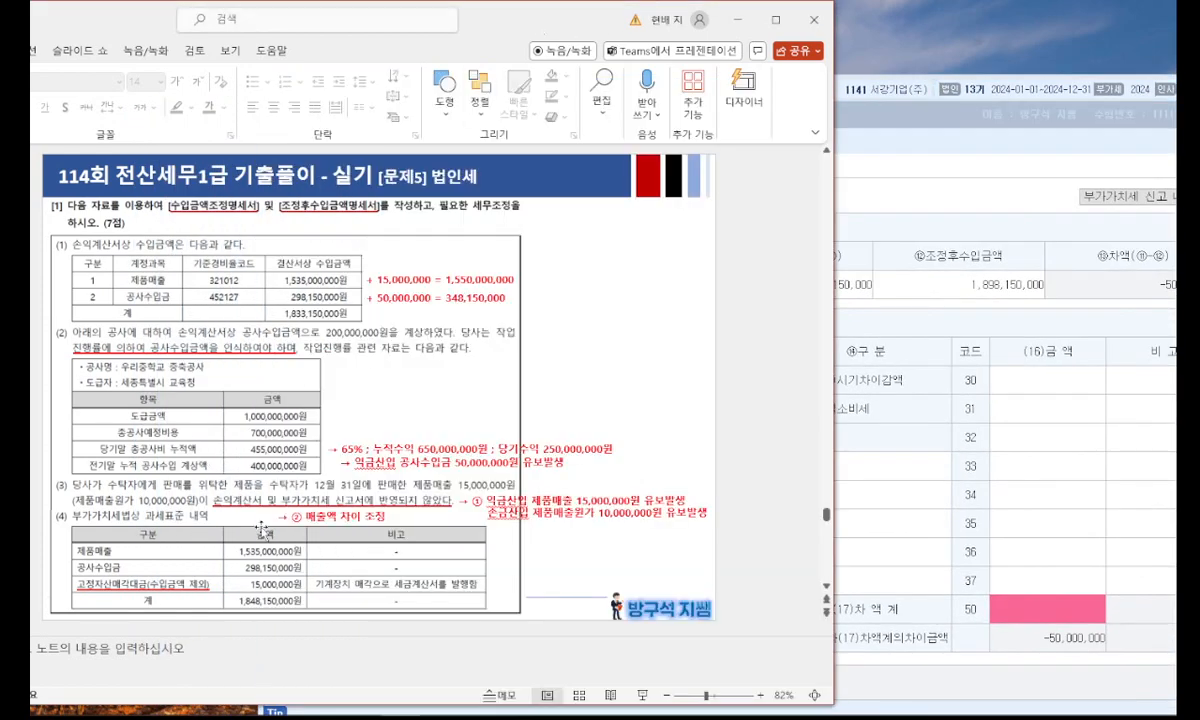
pyautogui.click(845, 422)
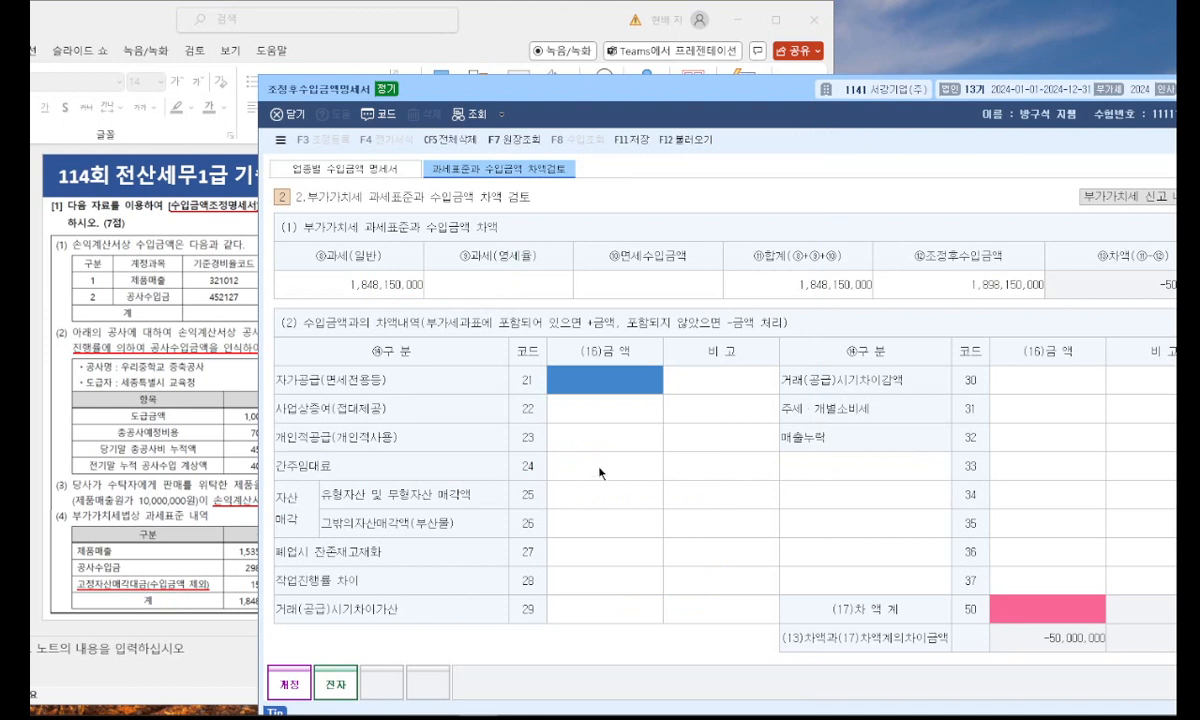
pyautogui.click(588, 500)
pyautogui.write('15000000')
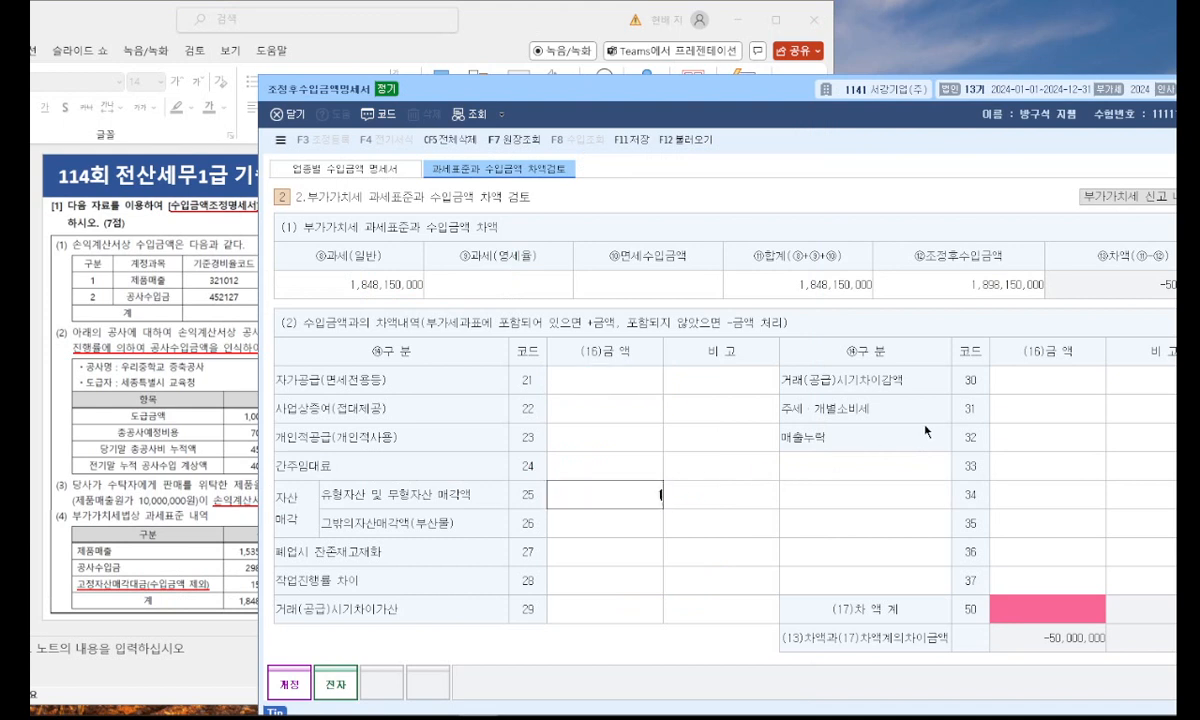
pyautogui.press('Return')
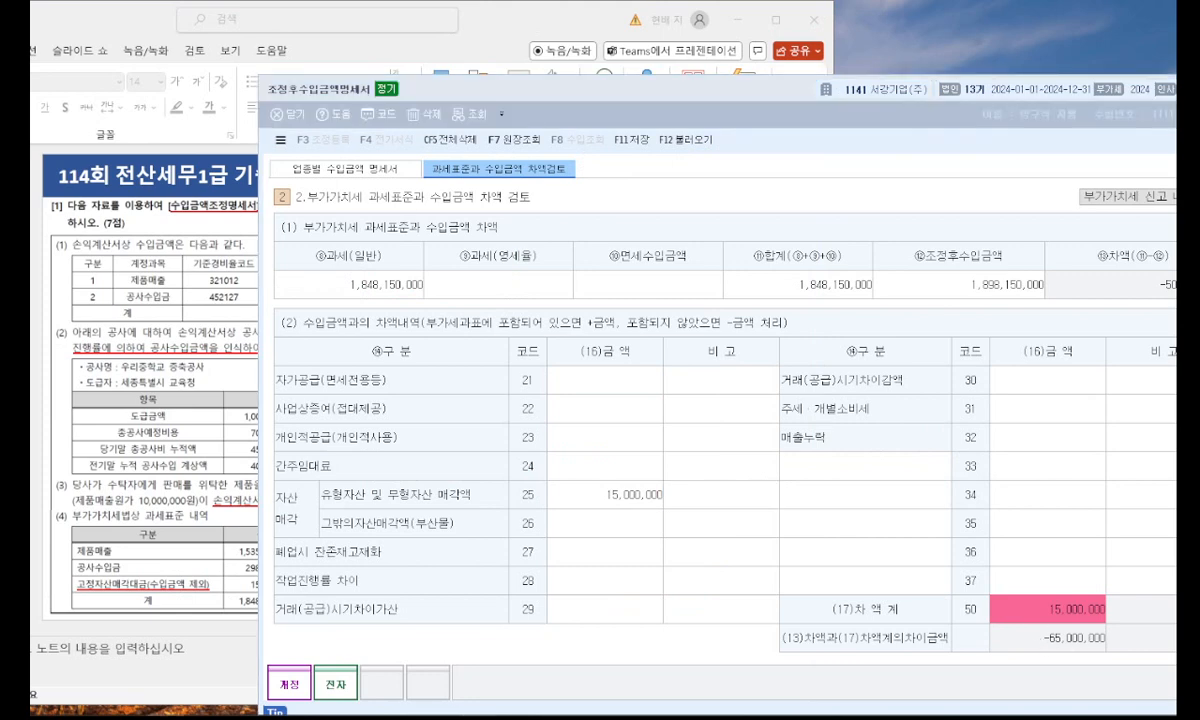
# Enter -50,000,000 as the difference for 작업진행률 차이 (code 28), consulting the problem slide.
pyautogui.click(595, 580)
pyautogui.click(134, 568)
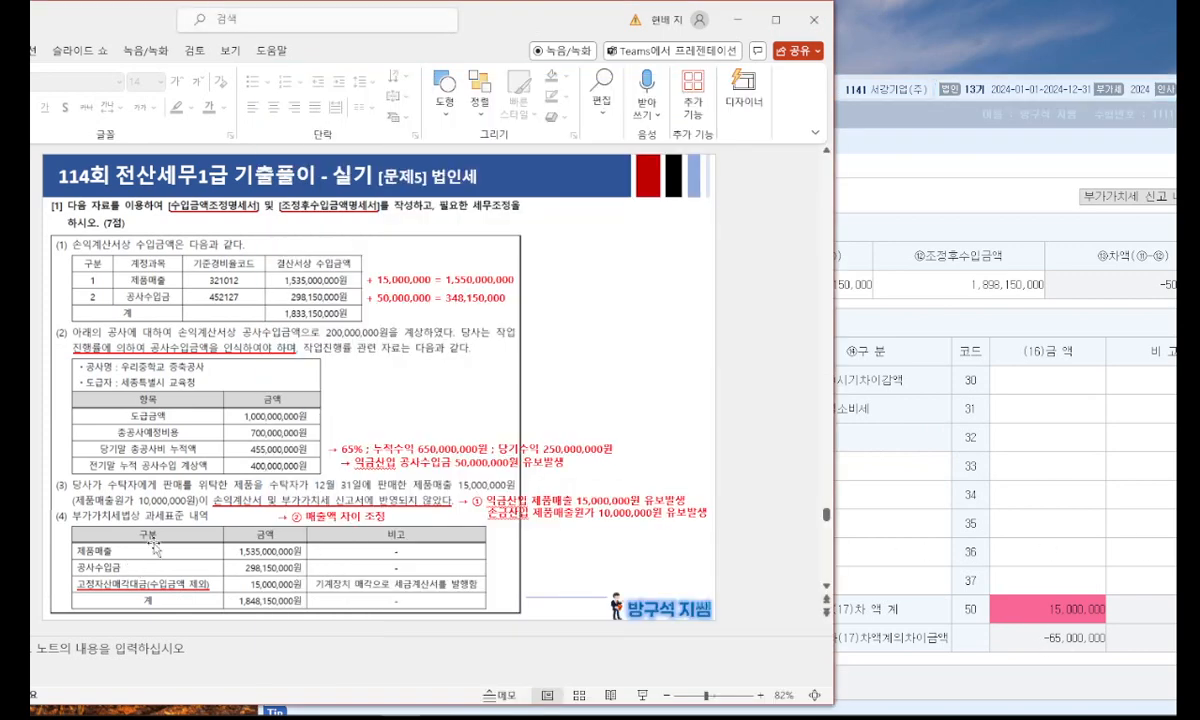
pyautogui.click(942, 468)
pyautogui.click(645, 559)
pyautogui.click(635, 588)
pyautogui.write('-50,000,000')
pyautogui.press('Return')
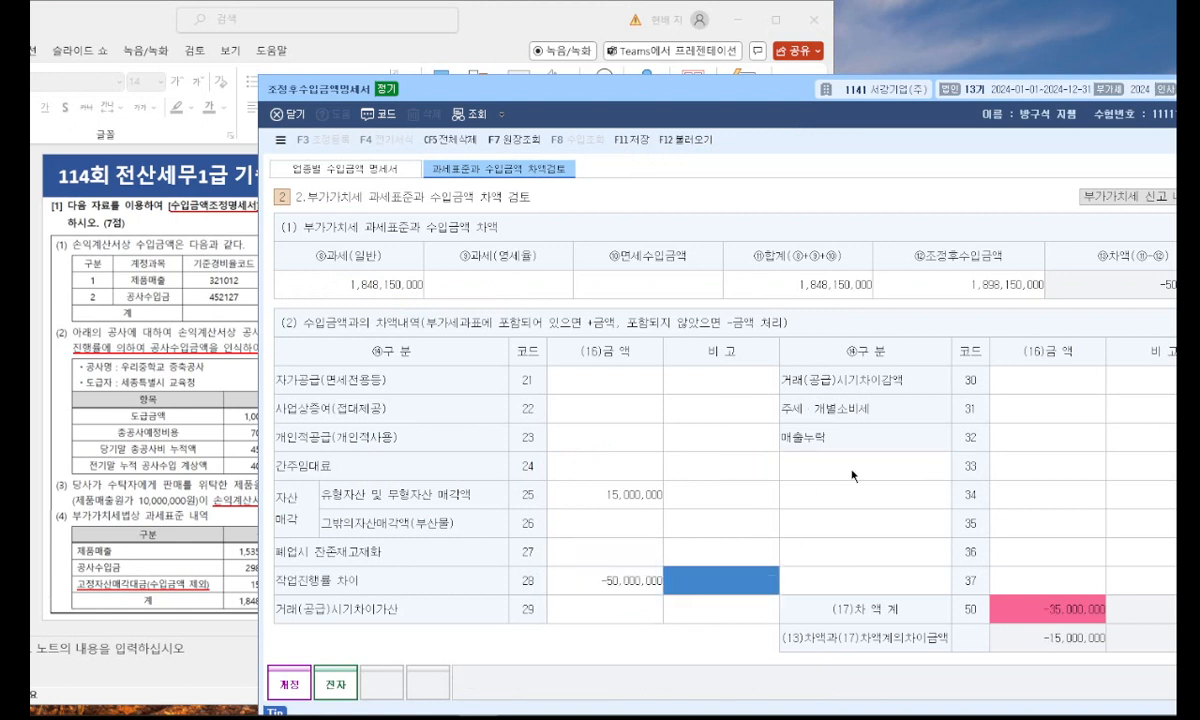
# Enter -15,000,000 as the difference for 매출누락 (code 32), based on the slide's omitted product sales.
pyautogui.click(1040, 437)
pyautogui.click(207, 414)
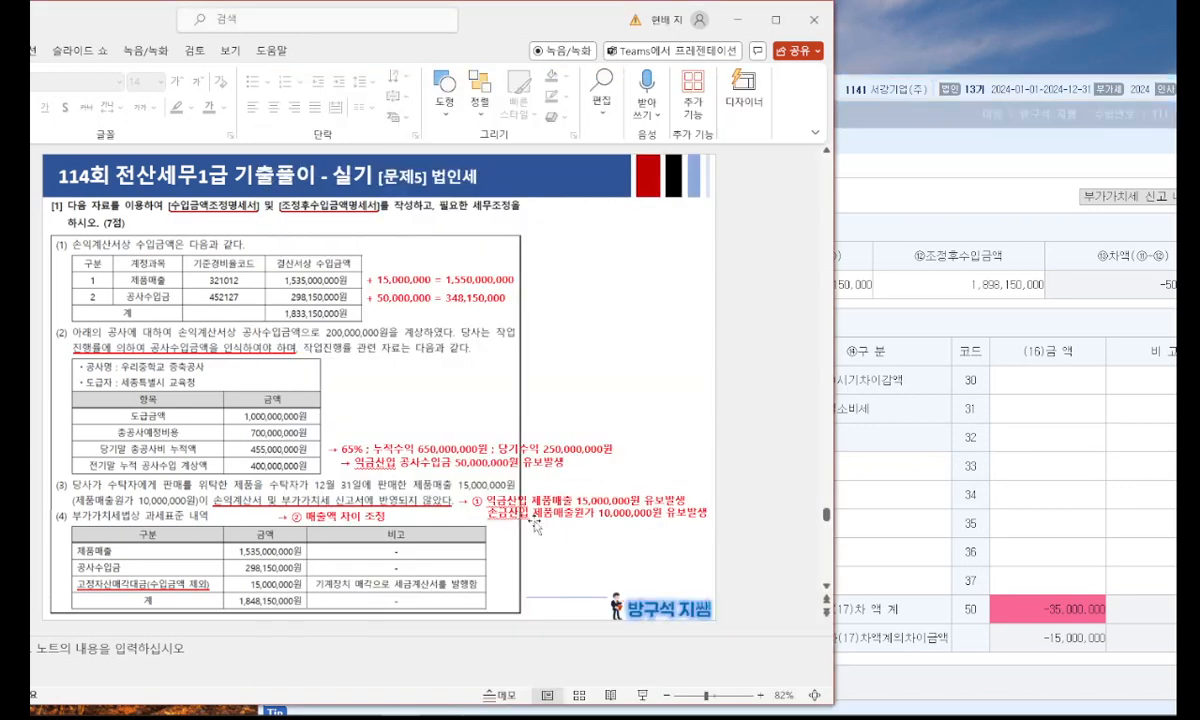
pyautogui.click(1024, 433)
pyautogui.click(1024, 433)
pyautogui.write('-15000000')
pyautogui.press('Return')
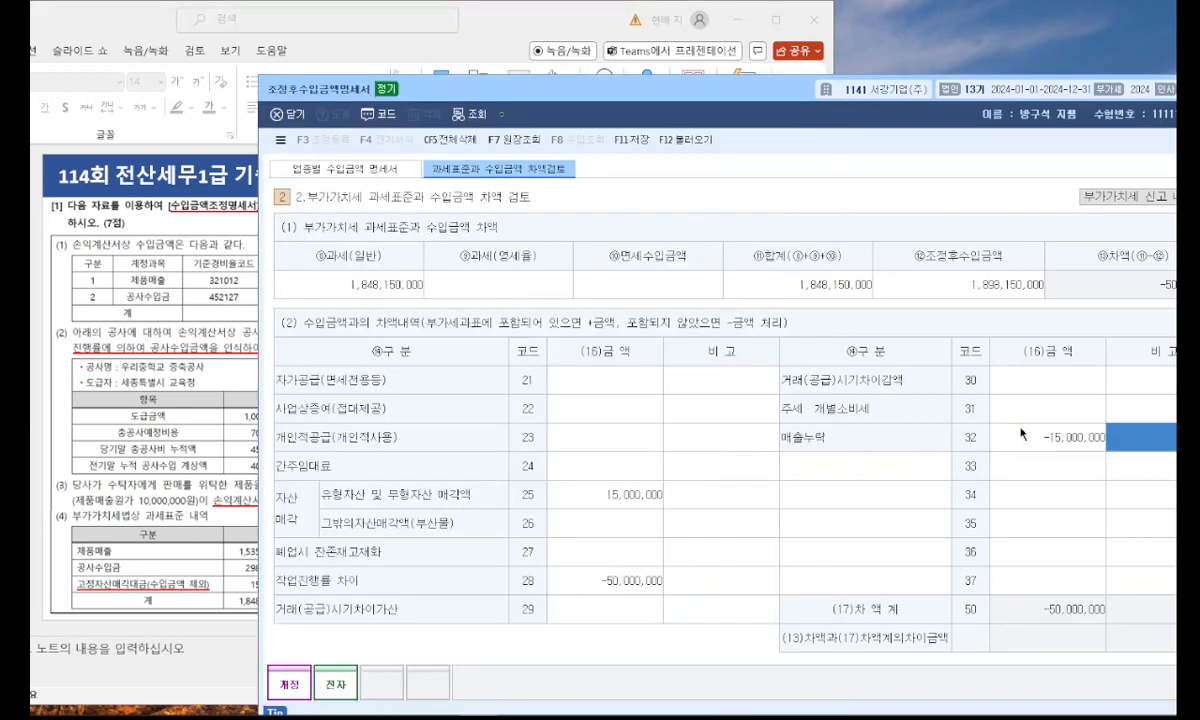
# Check the (13)차액과(17)차액계의차이금액 row and save the 조정후수입금액명세서.
pyautogui.moveTo(793, 648); pyautogui.dragTo(948, 636)
pyautogui.moveTo(1068, 630)
pyautogui.mouseDown()
pyautogui.moveTo(1100, 648)
pyautogui.moveTo(1035, 650)
pyautogui.moveTo(1100, 625)
pyautogui.mouseUp()
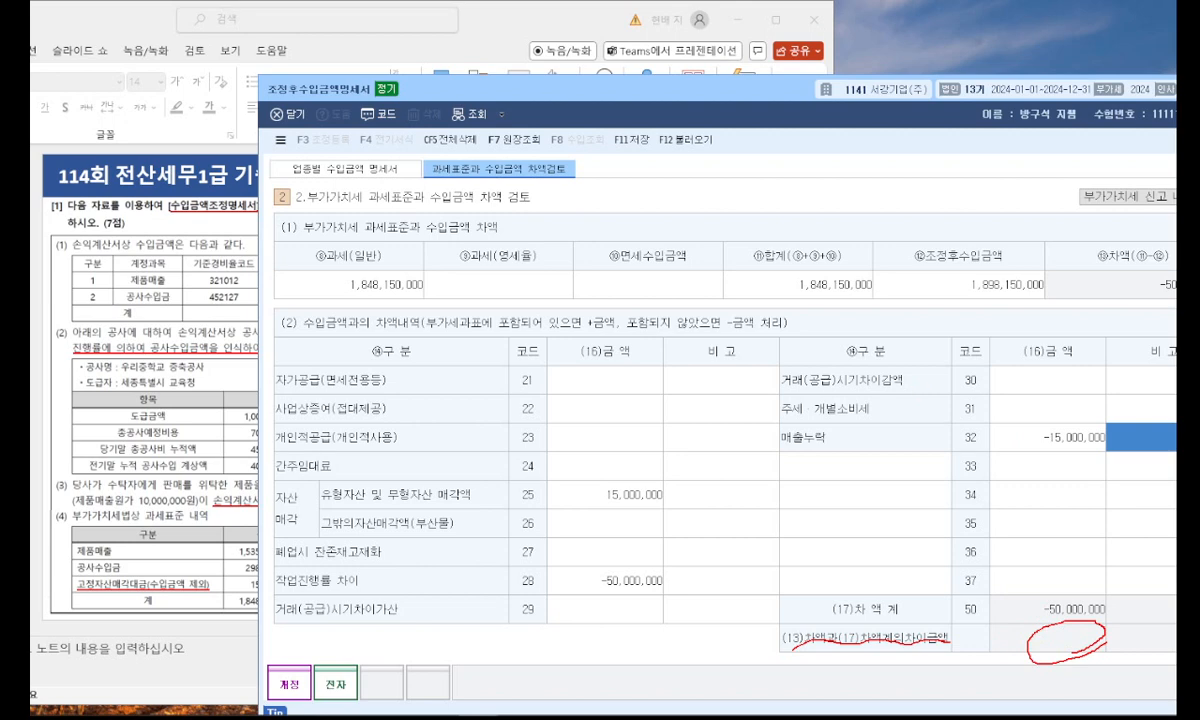
pyautogui.press('Escape')
pyautogui.moveTo(650, 88); pyautogui.dragTo(466, 57)
pyautogui.click(454, 108)
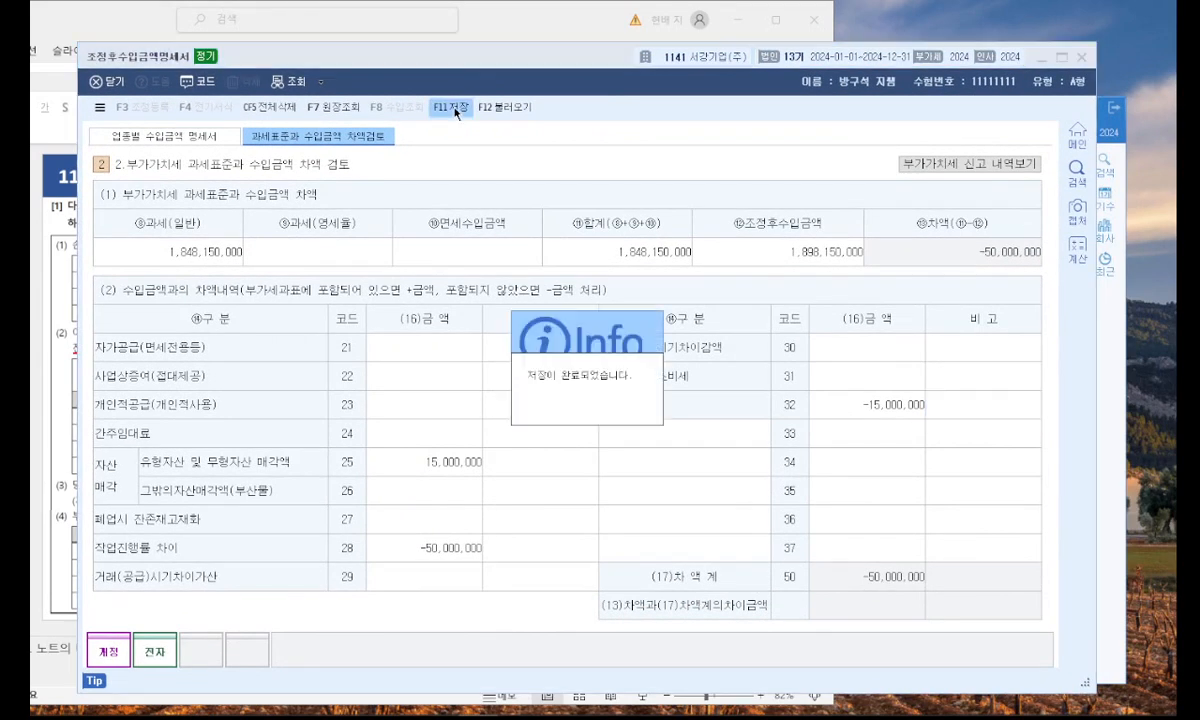
# Recheck the 업종별 수입금액 명세서 section and close the 조정후수입금액명세서.
pyautogui.click(181, 133)
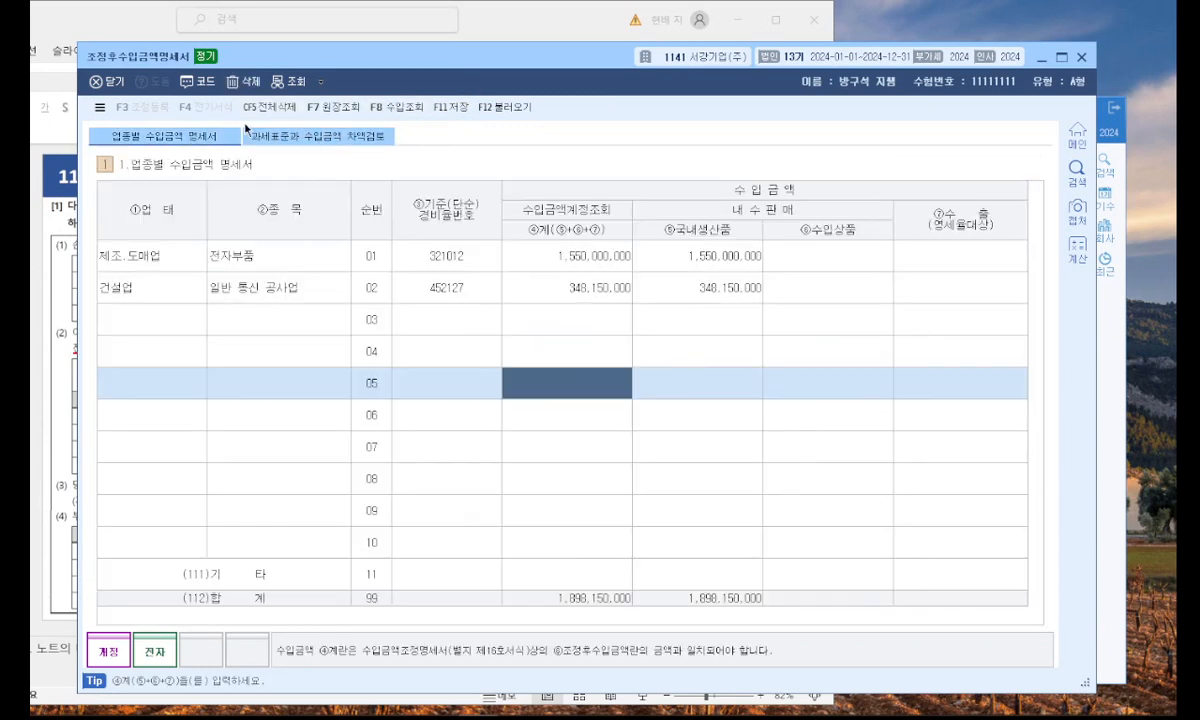
pyautogui.click(322, 137)
pyautogui.click(207, 130)
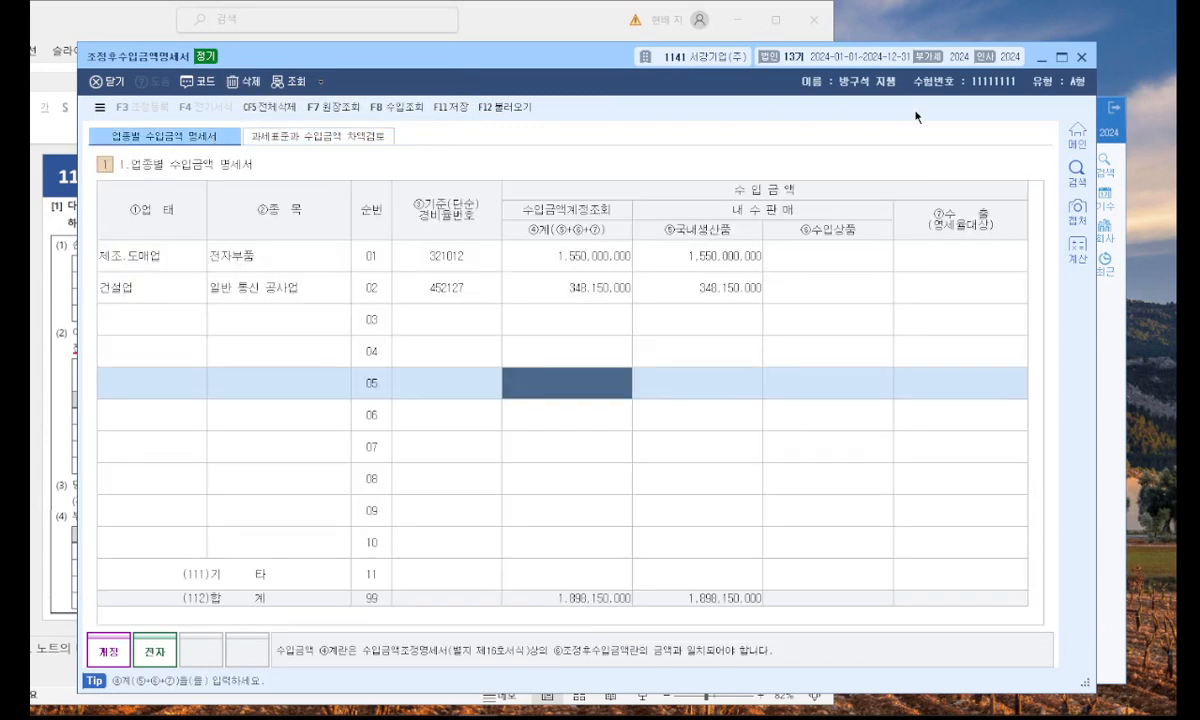
pyautogui.click(1088, 60)
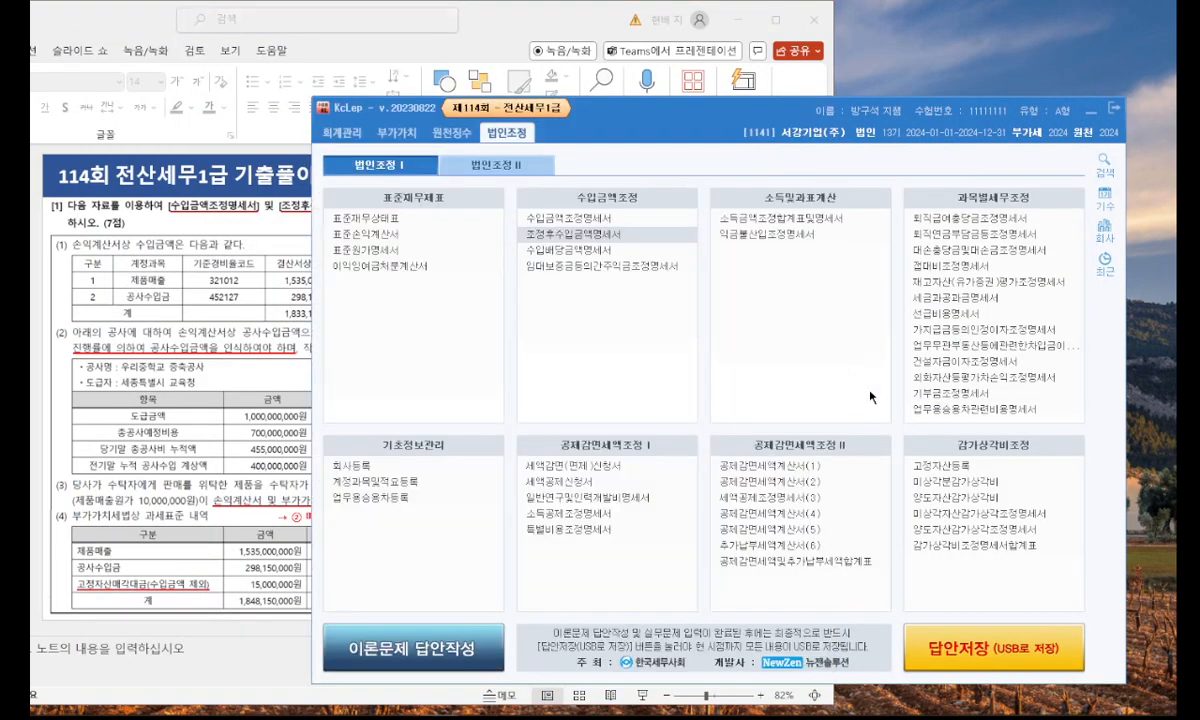
# Reopen the 수입금액조정명세서 and bring up its 조정 등록 window, consulting the slide's tax adjustments.
pyautogui.click(605, 219)
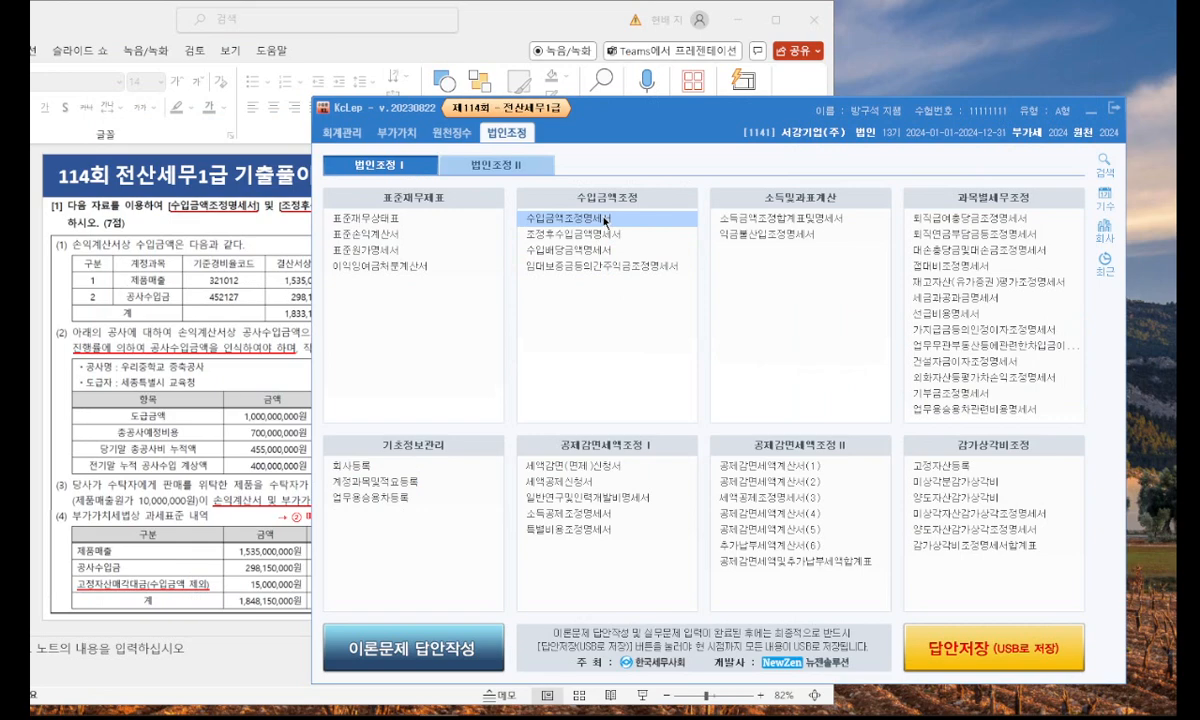
pyautogui.click(605, 219)
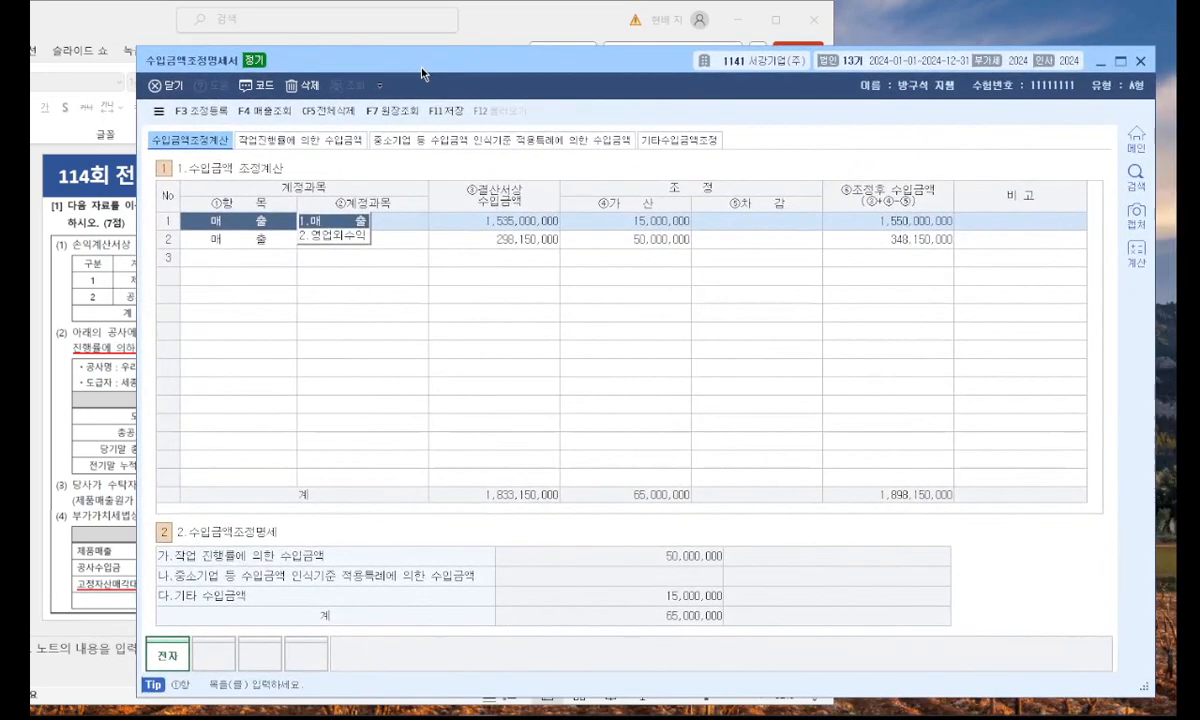
pyautogui.click(196, 111)
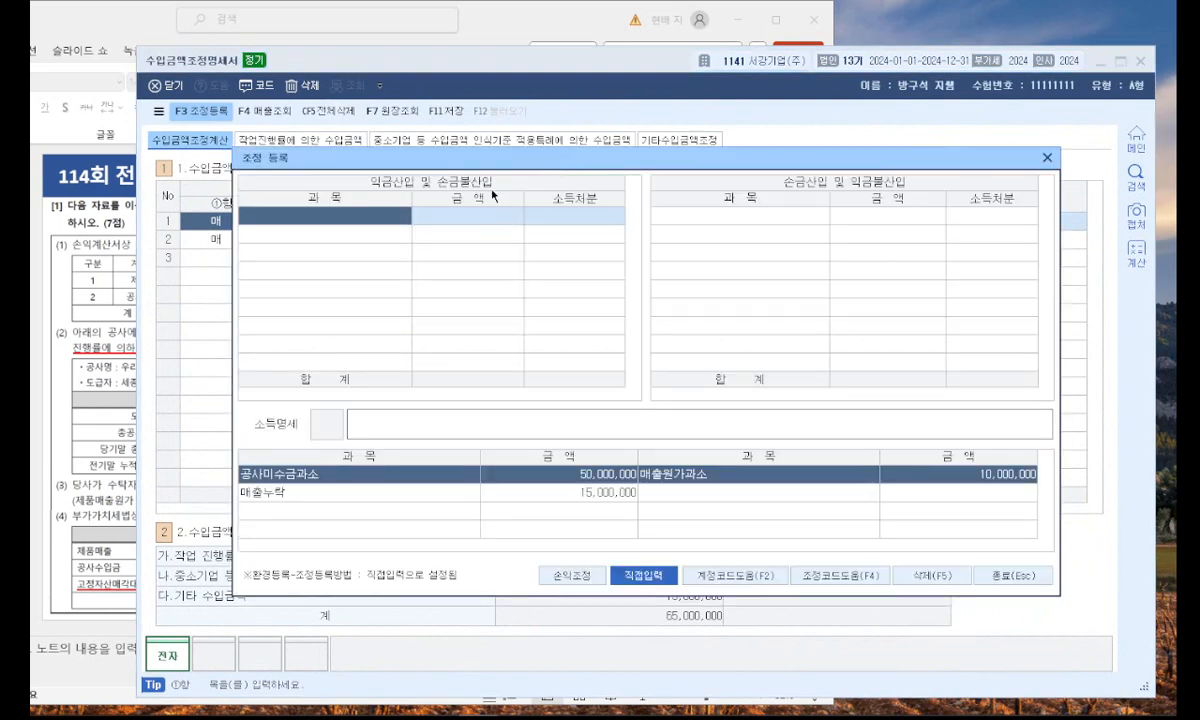
pyautogui.click(69, 390)
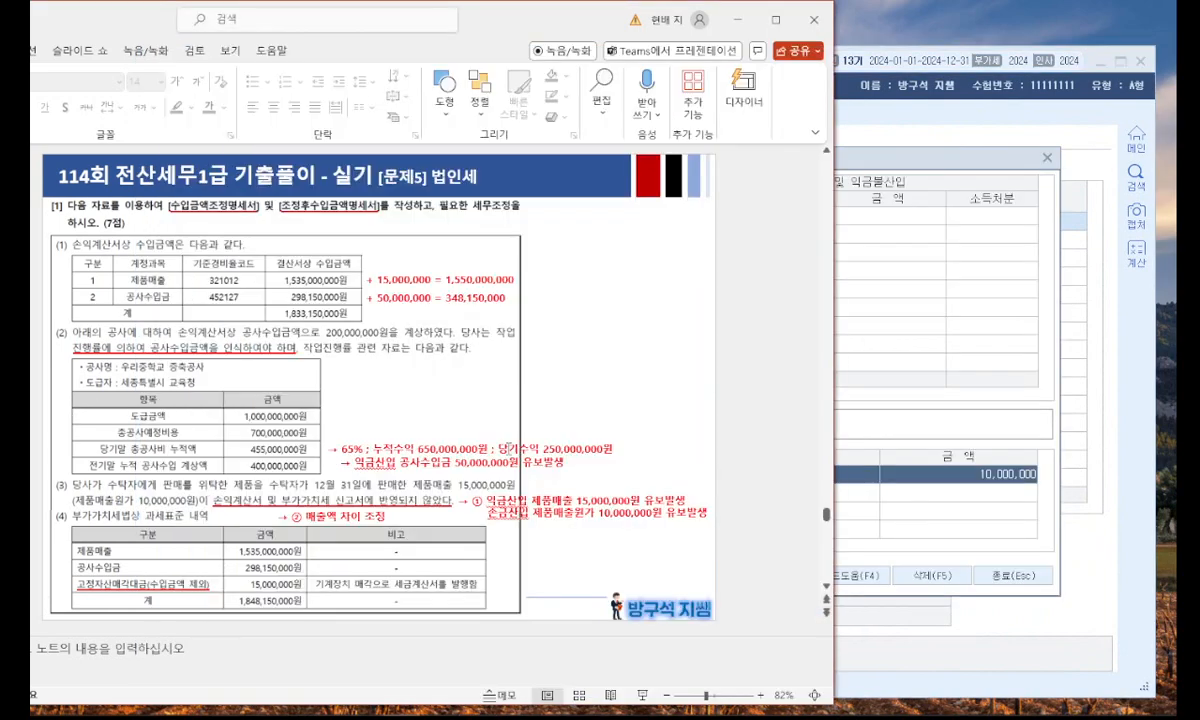
pyautogui.click(928, 324)
# Register 공사미수금과소 of 50,000,000 under 익금산입 및 손금불산입 with income disposition 유보발생.
pyautogui.click(358, 217)
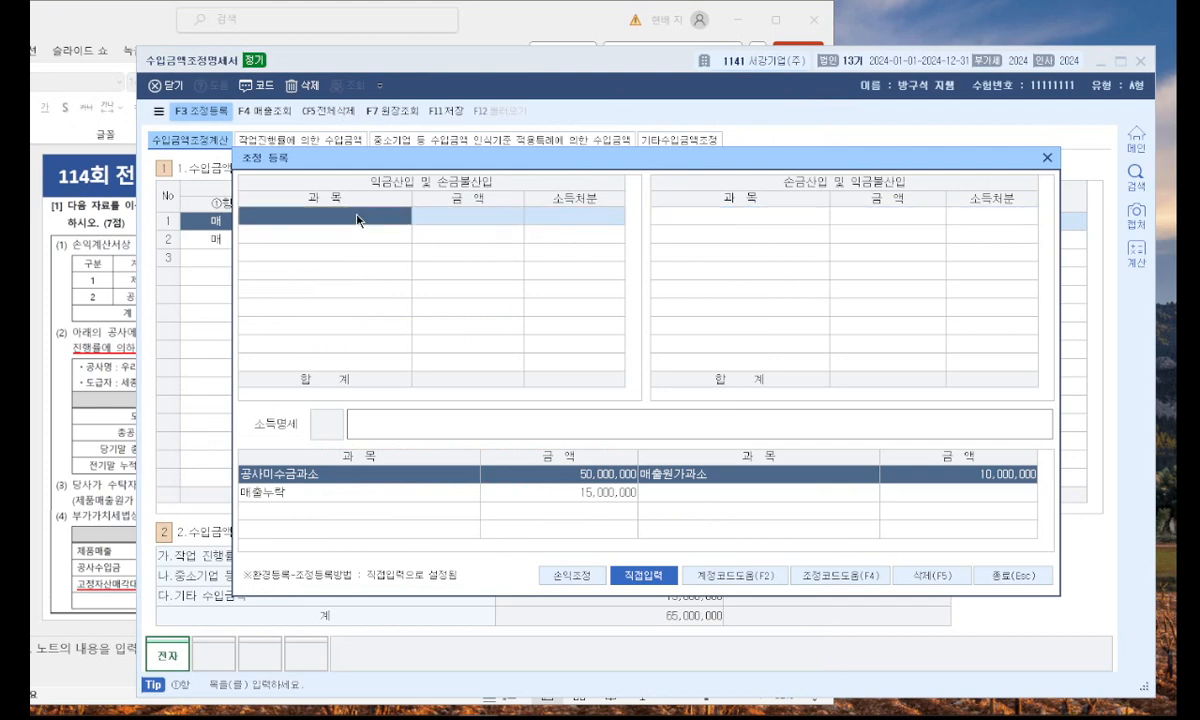
pyautogui.write('공사미수금과소')
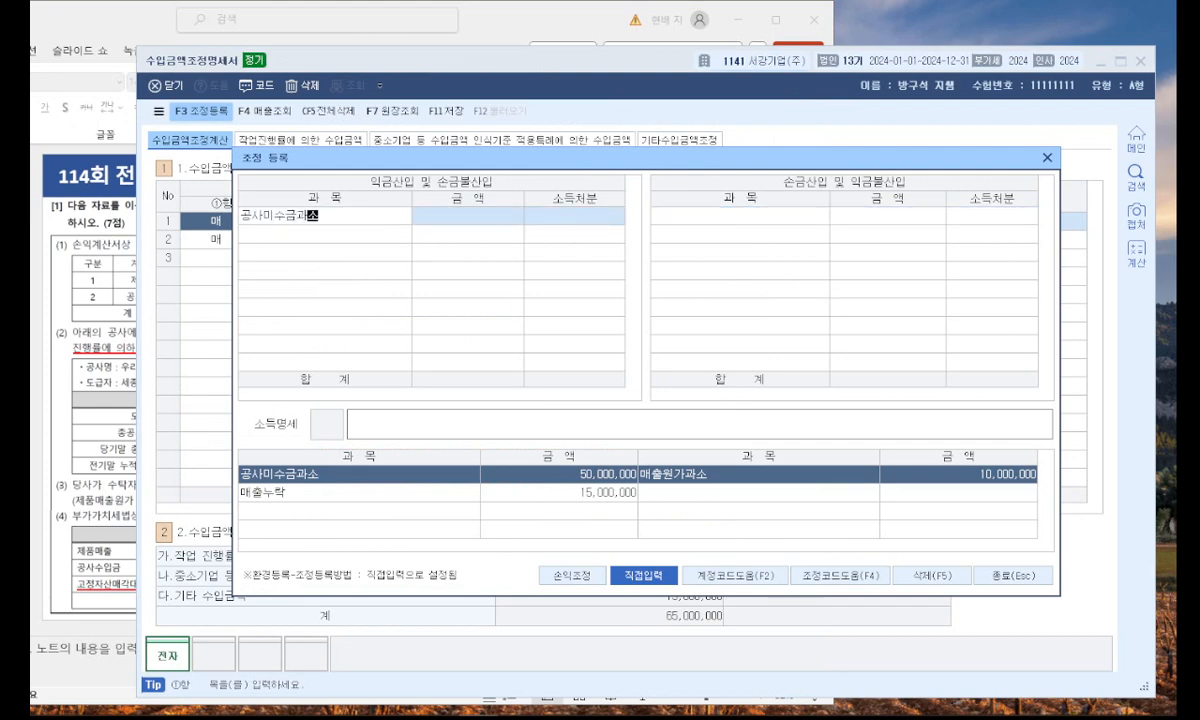
pyautogui.press('Return')
pyautogui.write('50000000')
pyautogui.press('Return')
pyautogui.press('Return')
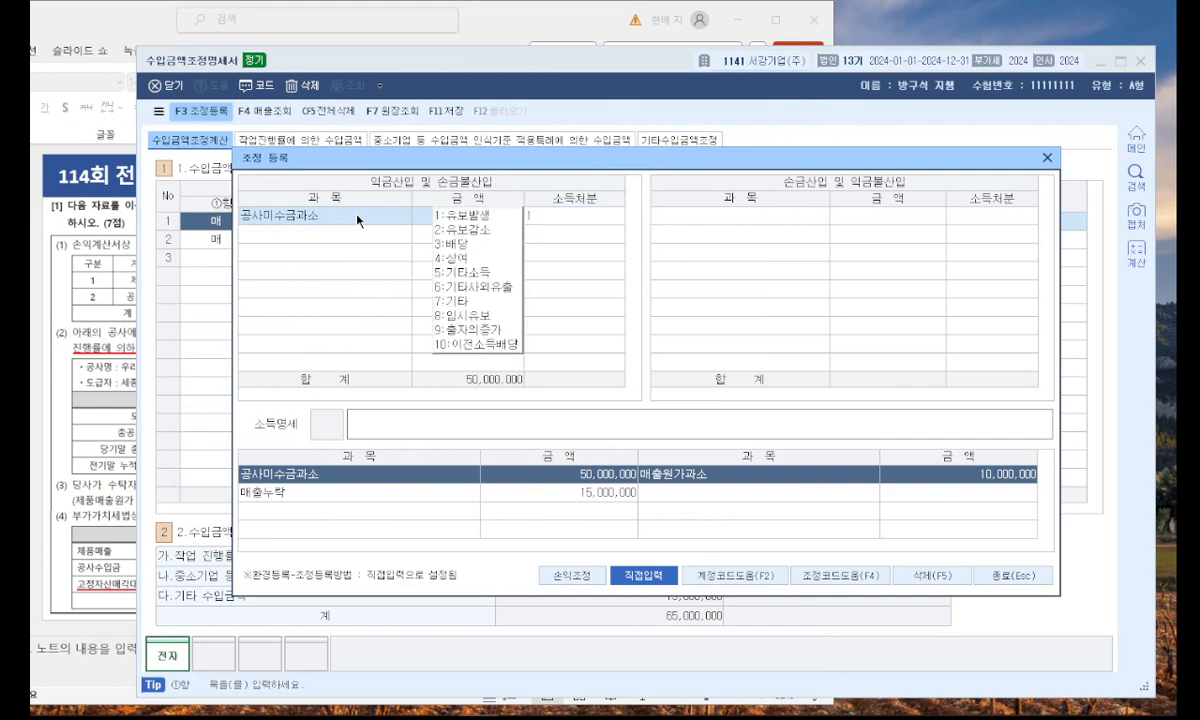
pyautogui.write('1')
pyautogui.press('Return')
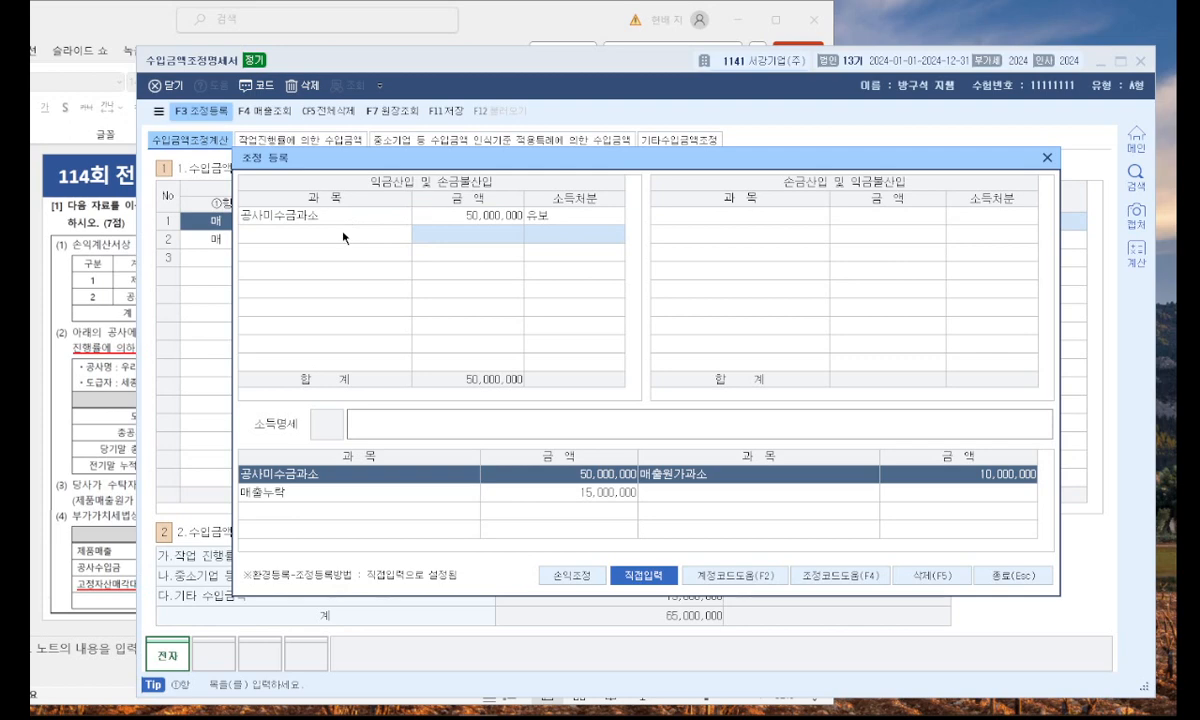
pyautogui.click(552, 212)
pyautogui.click(331, 234)
pyautogui.click(747, 217)
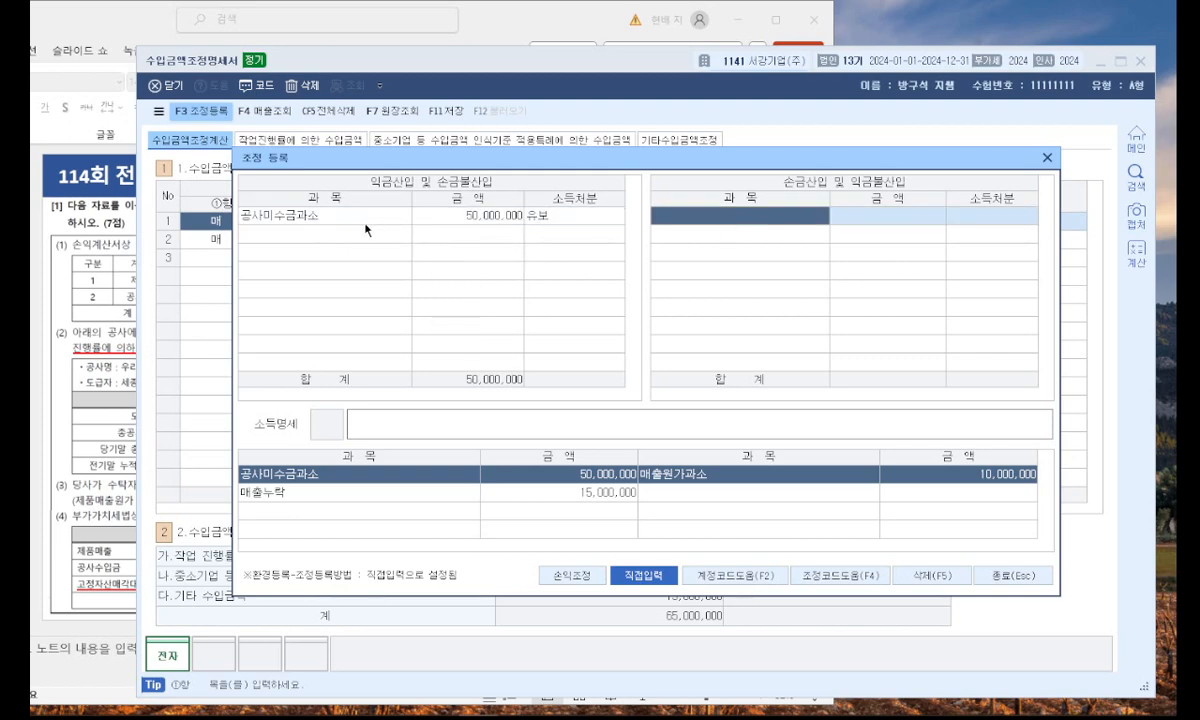
# Add 매출누락 of 15,000,000 under 익금산입 및 손금불산입 with income disposition 유보발생.
pyautogui.click(328, 238)
pyautogui.write('매출누락')
pyautogui.press('Return')
pyautogui.write('15000000')
pyautogui.press('Return')
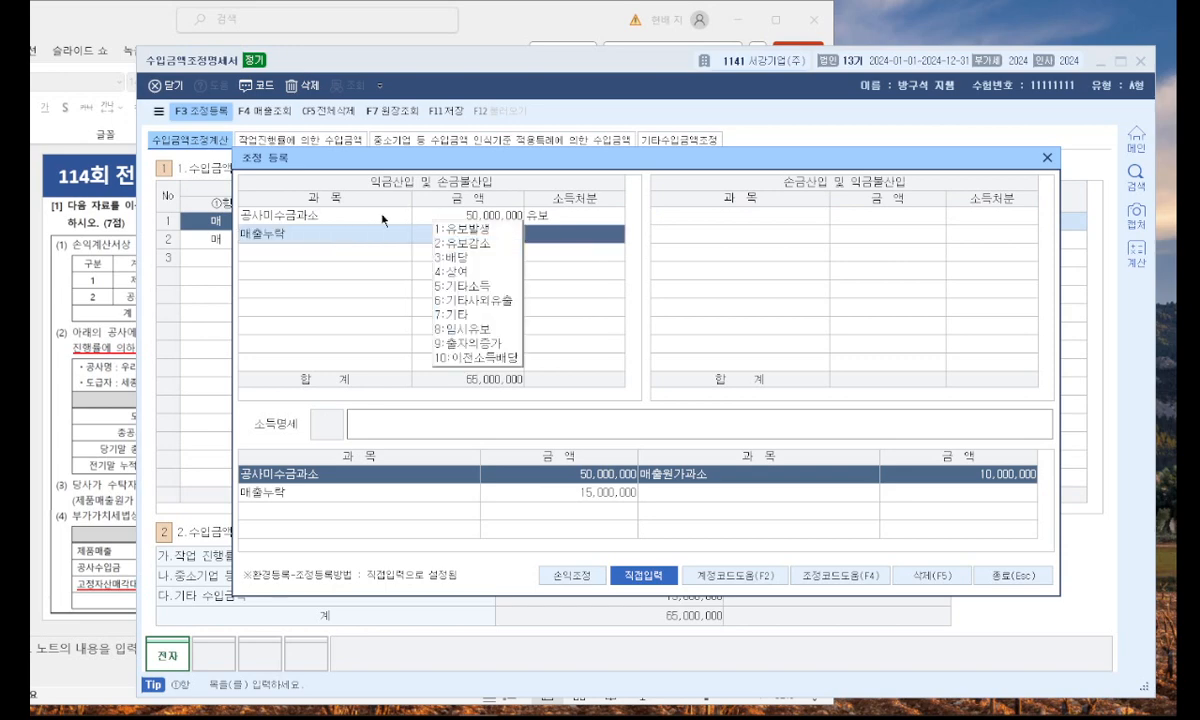
pyautogui.click(471, 231)
# Register 매출원가과소 of 10,000,000 under 손금산입 및 익금불산입 with income disposition 유보발생.
pyautogui.click(703, 222)
pyautogui.write('매출원가')
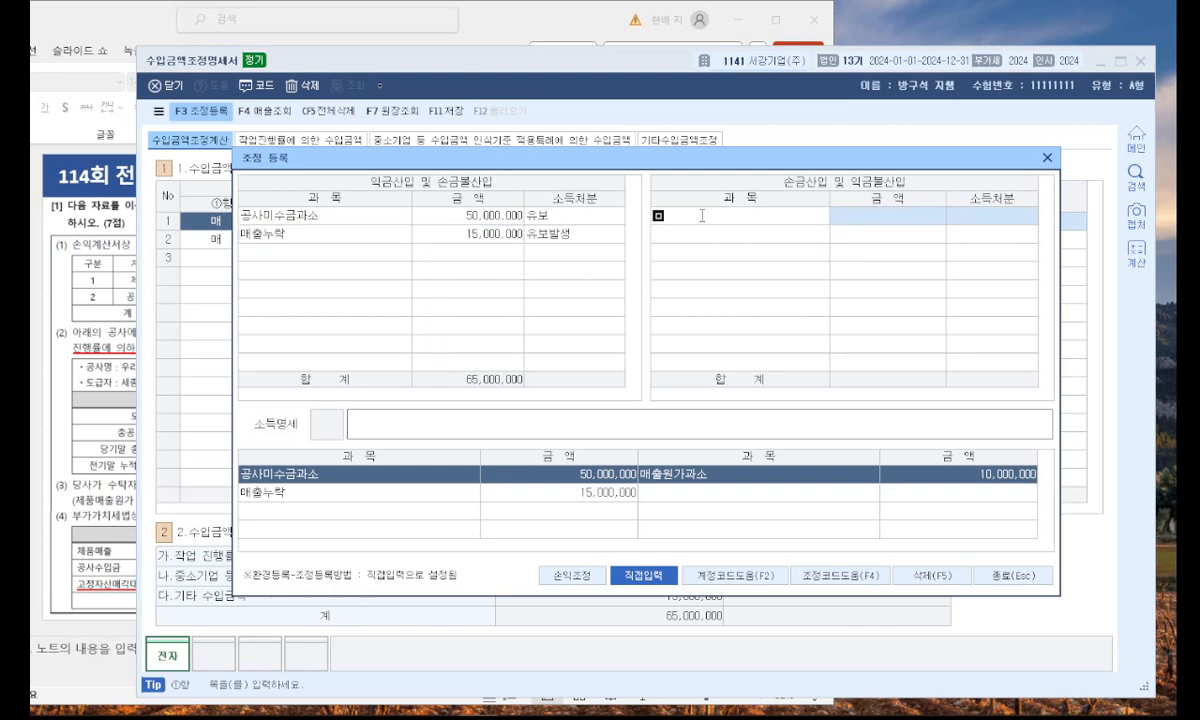
pyautogui.write('과소')
pyautogui.press('Return')
pyautogui.write('10000000')
pyautogui.press('Return')
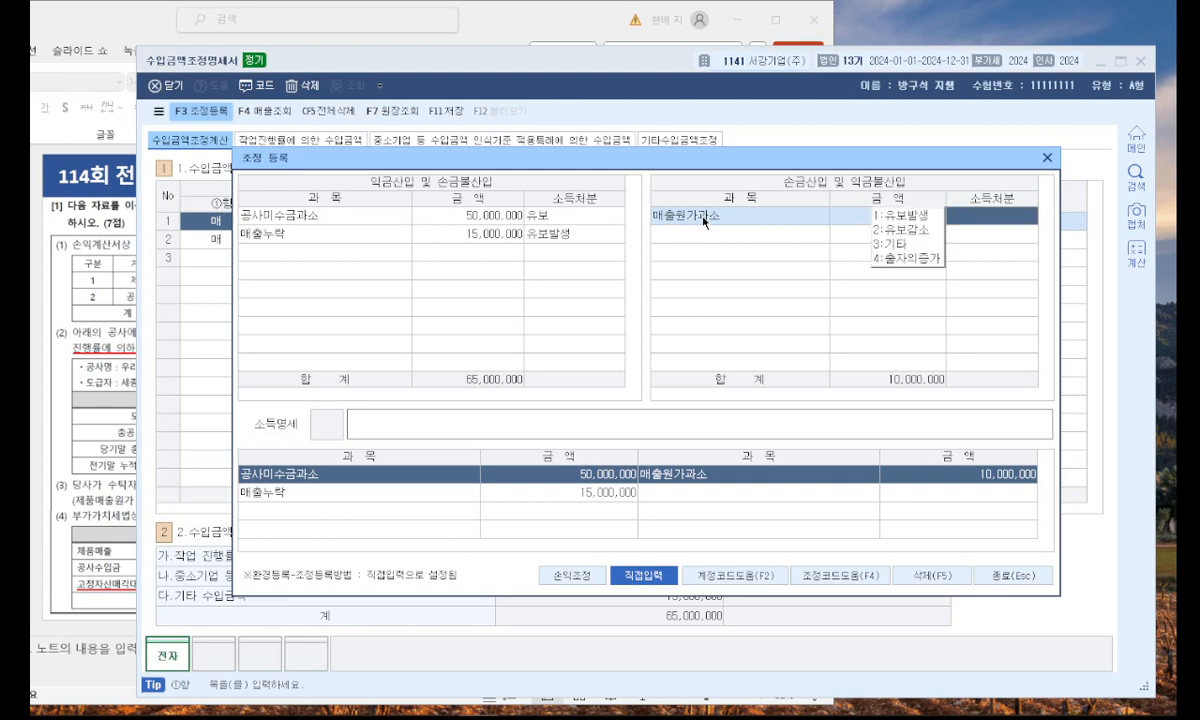
pyautogui.click(898, 228)
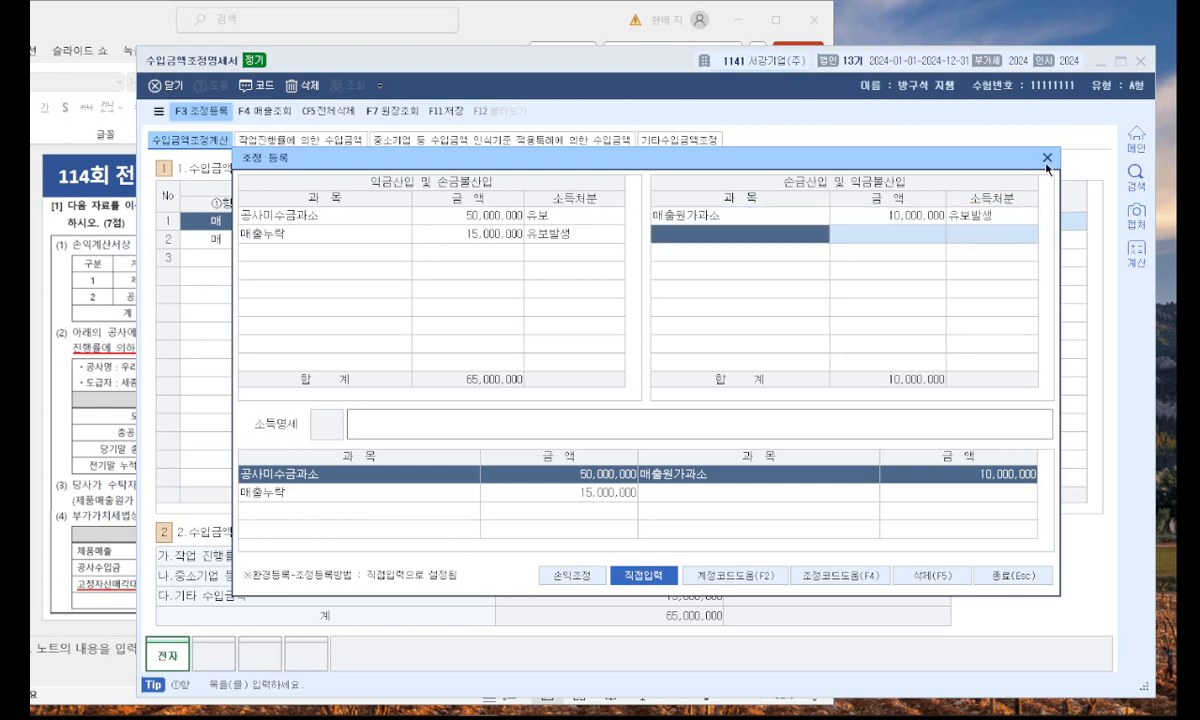
# Close the 조정 등록 window, then save and close the 수입금액조정명세서.
pyautogui.click(1047, 160)
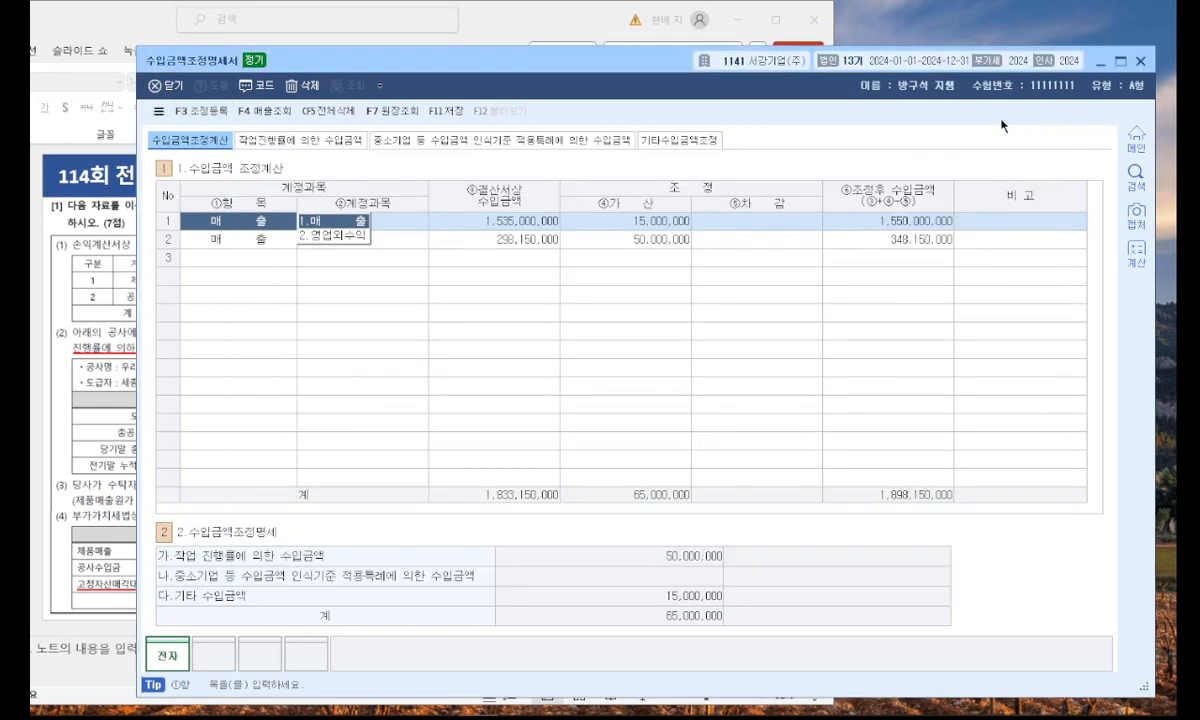
pyautogui.click(446, 111)
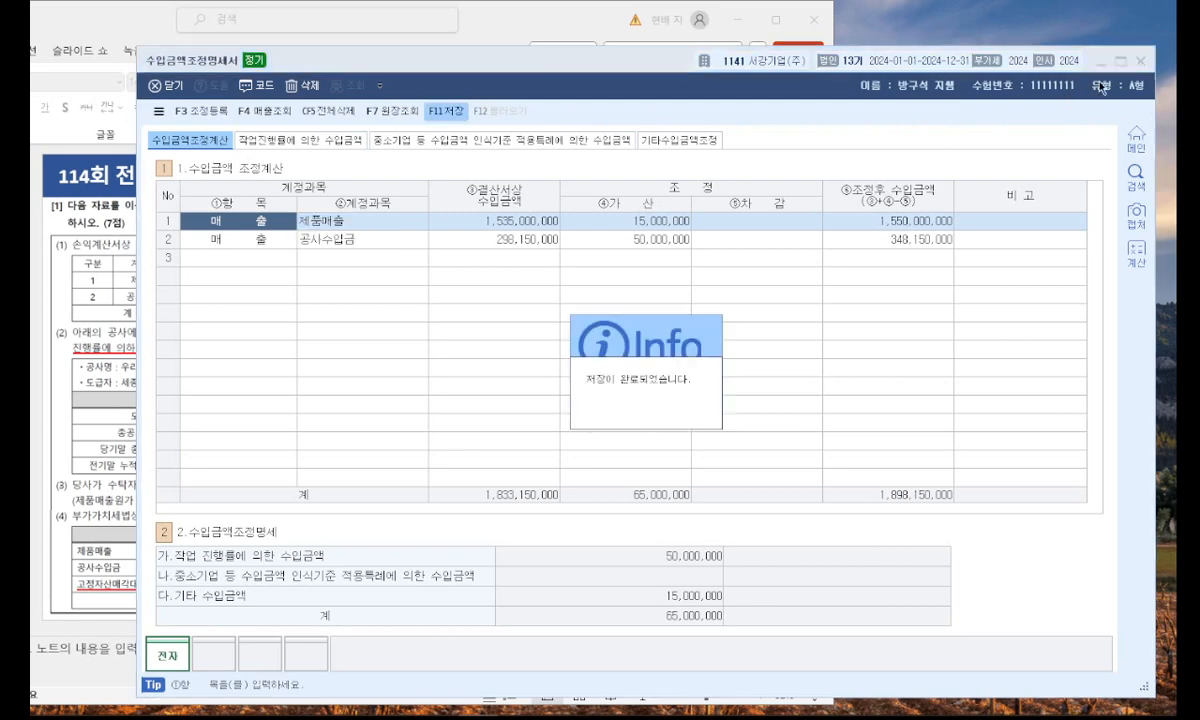
pyautogui.click(1142, 61)
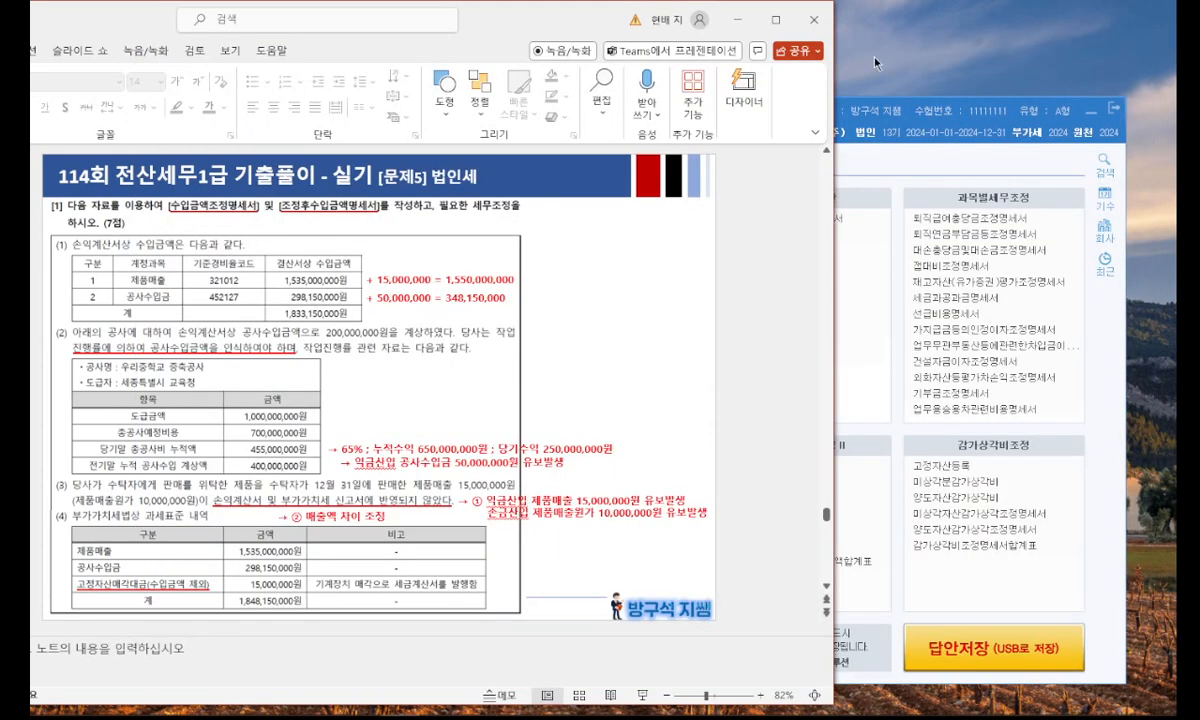
# Switch to PowerPoint and present slide 32 with the 퇴직연금부담금등조정명세서 problem full screen.
pyautogui.click(777, 24)
pyautogui.click(140, 604)
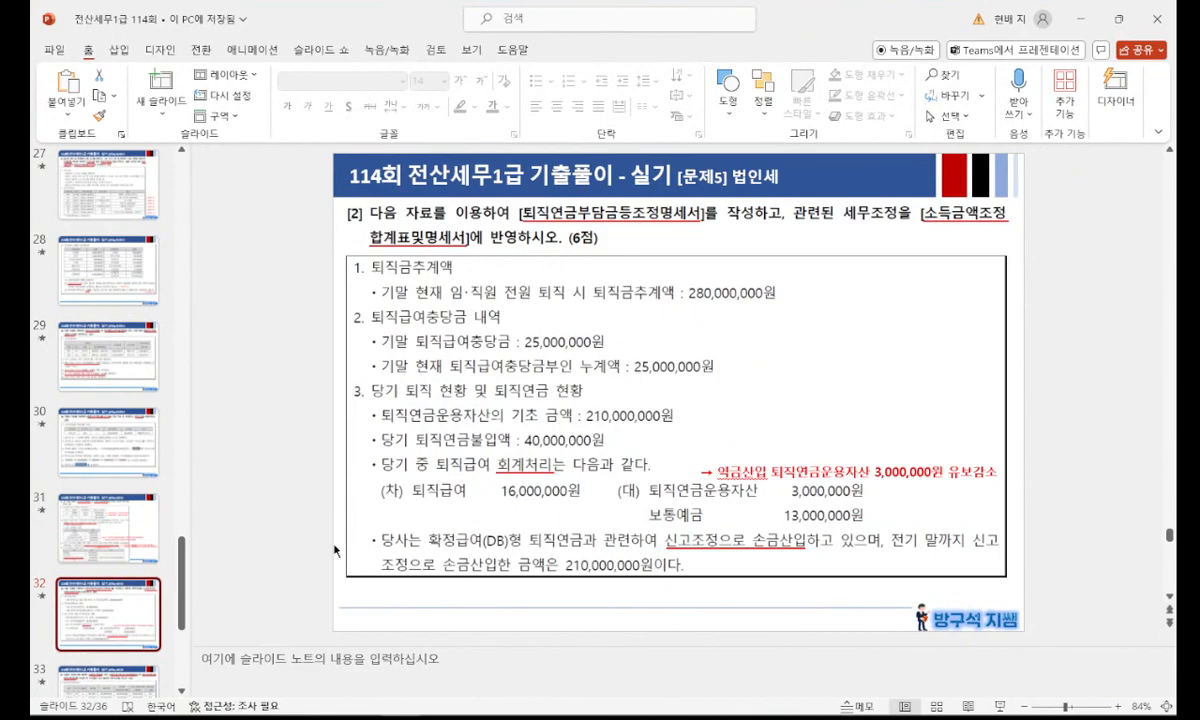
pyautogui.hotkey('shift', 'F5')
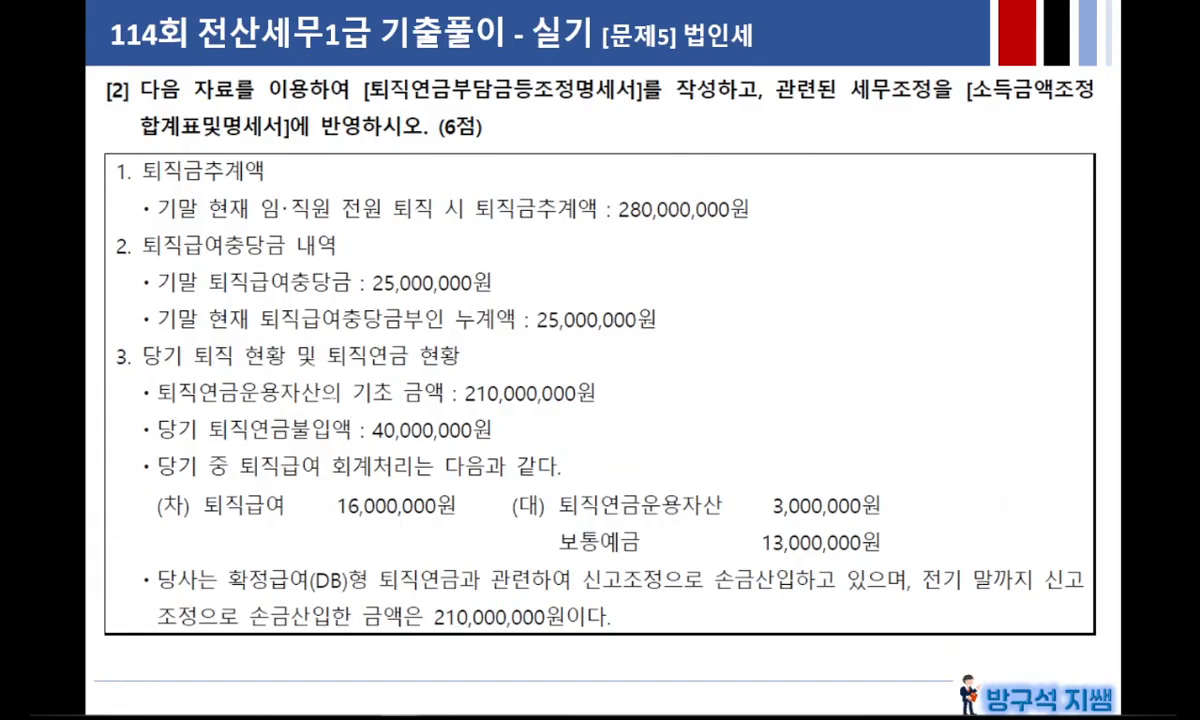
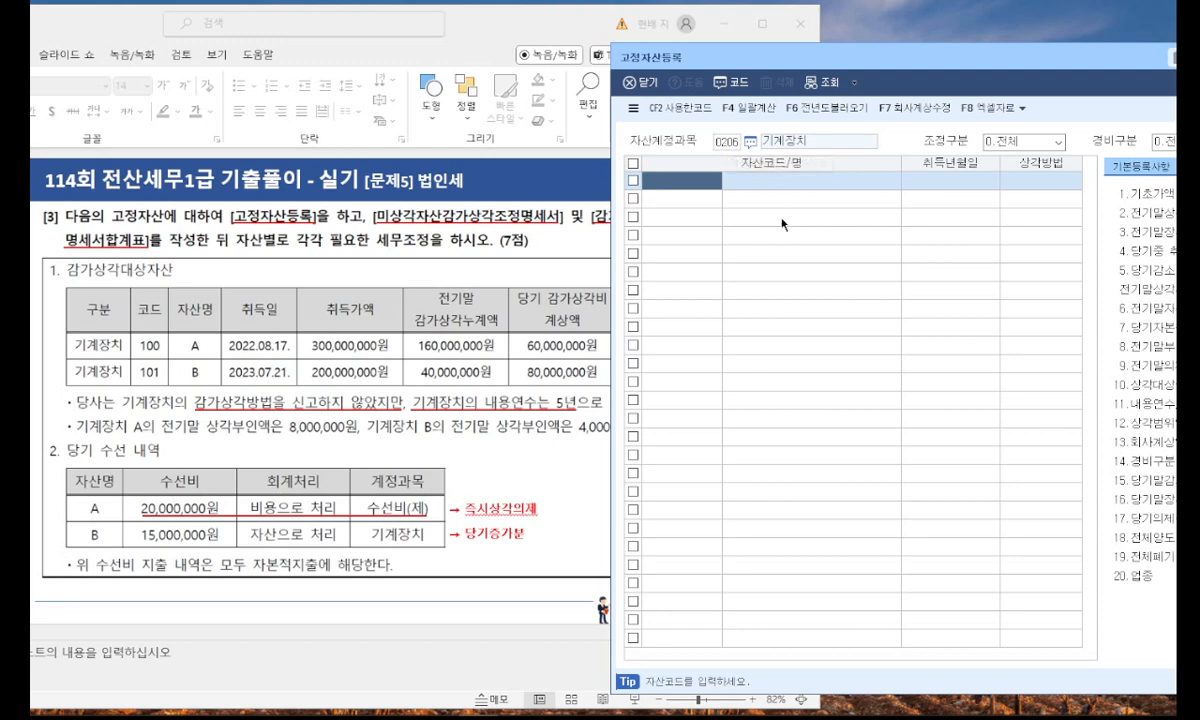
pyautogui.click(664, 180)
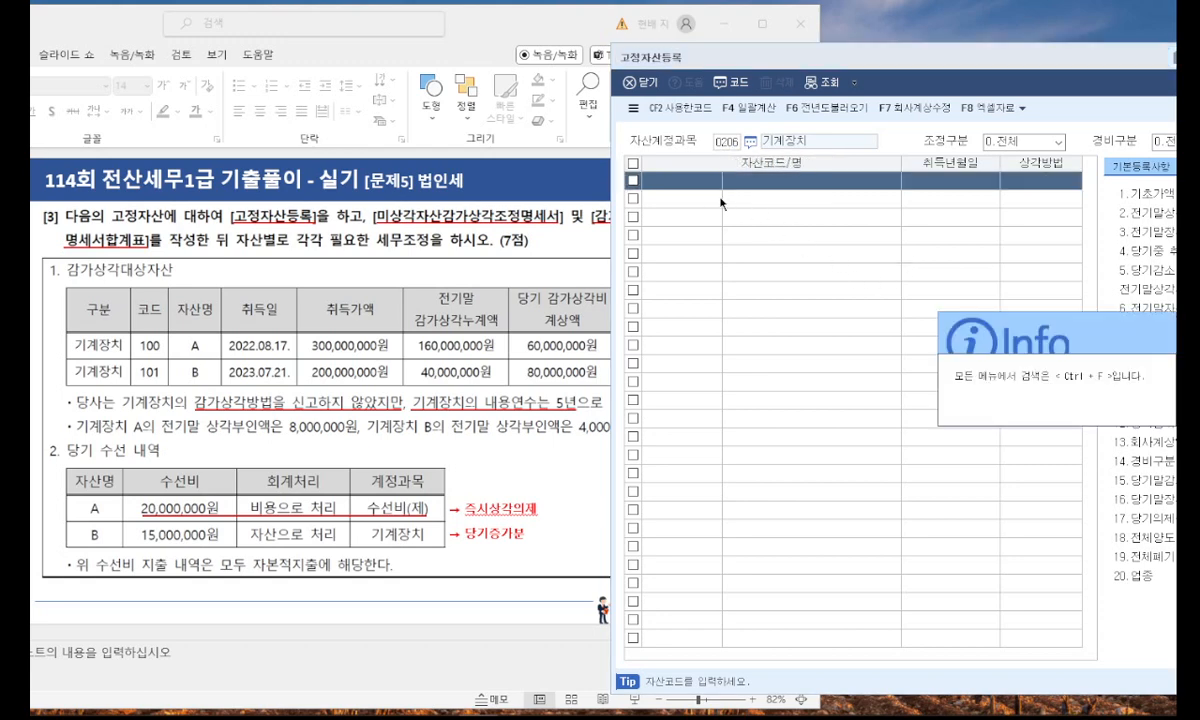
pyautogui.hotkey('ctrl', 'f')
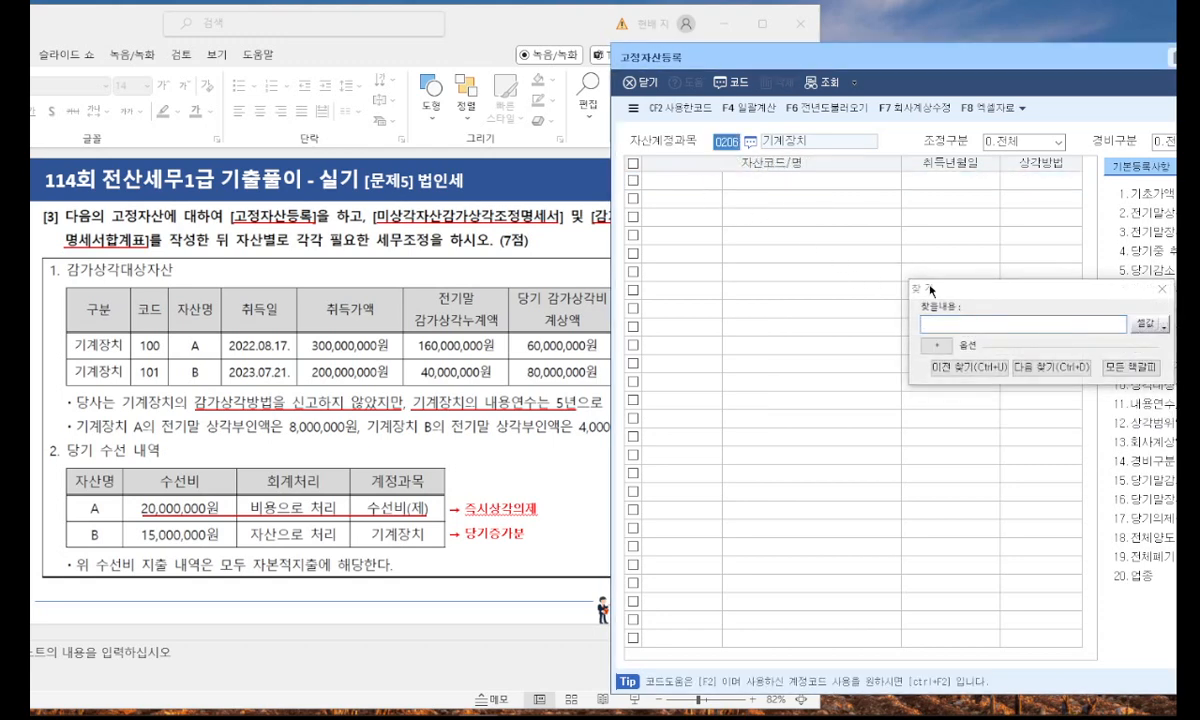
pyautogui.moveTo(1140, 291); pyautogui.dragTo(1007, 306)
pyautogui.click(1026, 304)
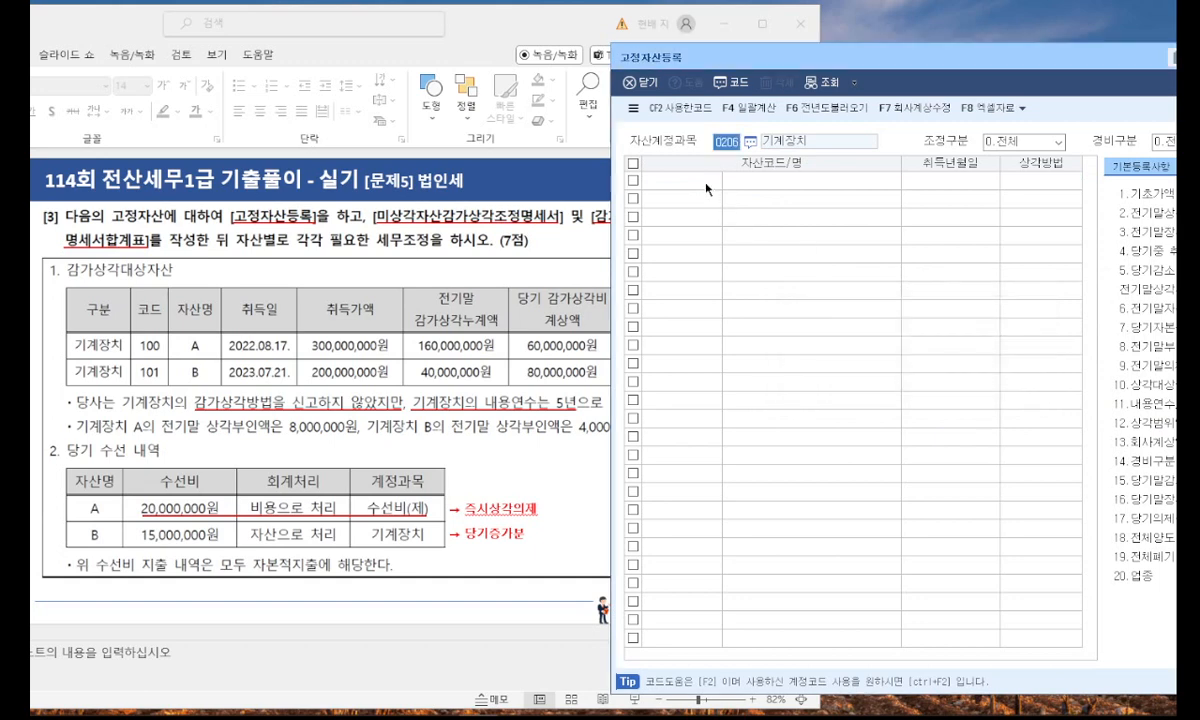
# Register a 기계장치 asset with code 100, name A and acquisition date 2022-08-17.
pyautogui.click(706, 183)
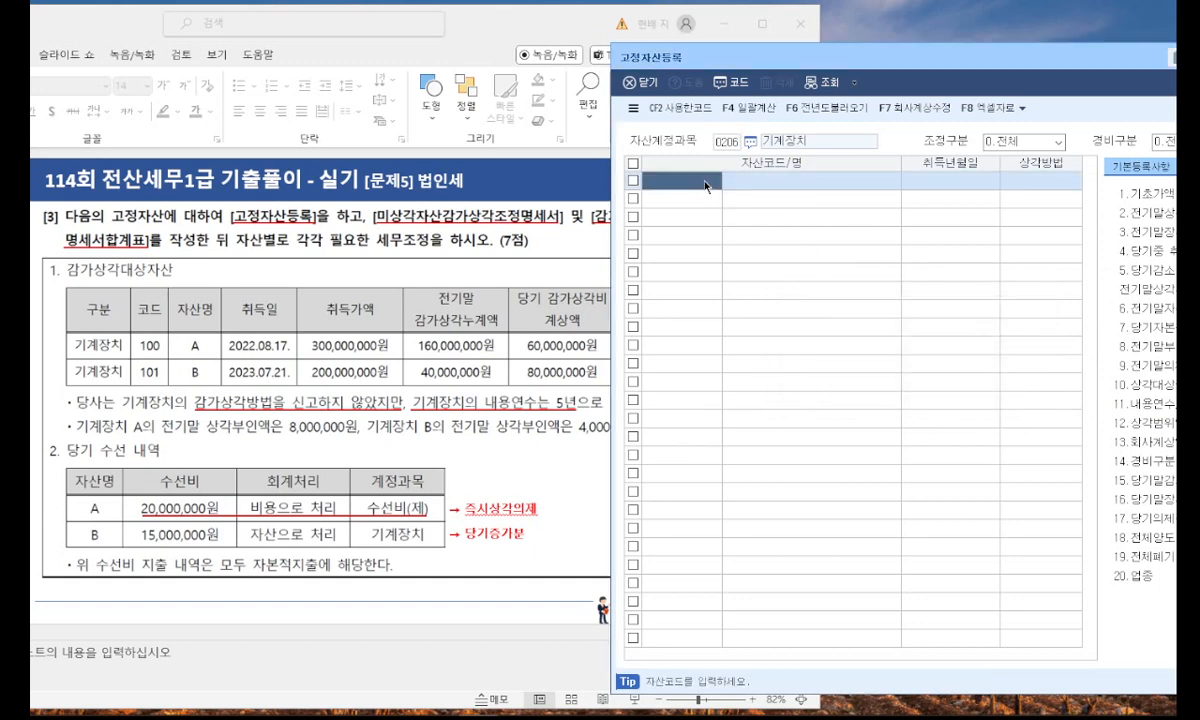
pyautogui.write('100')
pyautogui.press('Return')
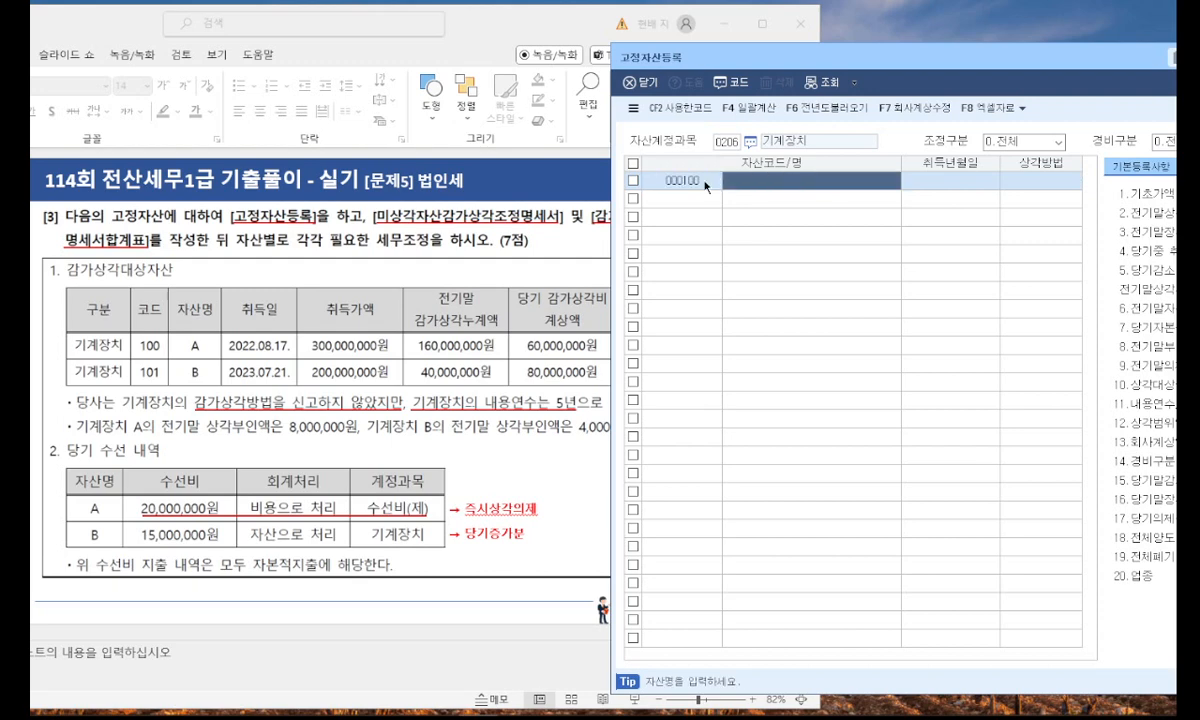
pyautogui.write('A')
pyautogui.press('Return')
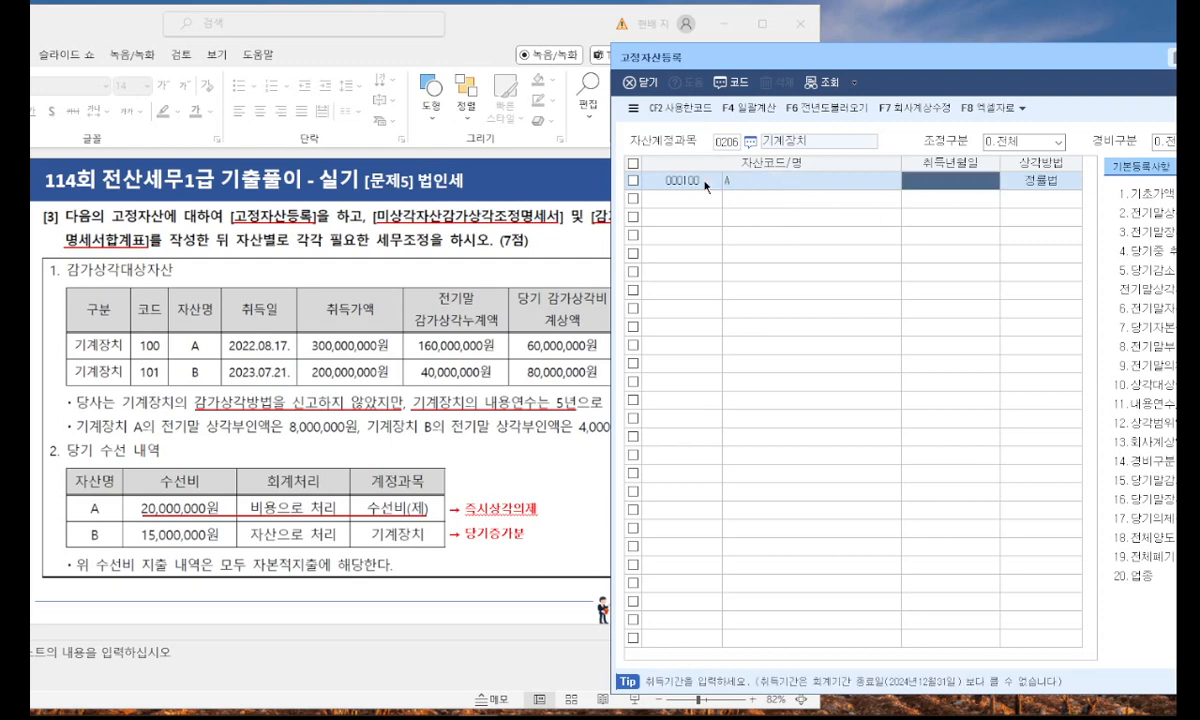
pyautogui.write('2022-08-17')
# Enter 기초가액 300,000,000 and 전기말상각누계액 160,000,000 for asset A.
pyautogui.moveTo(730, 50); pyautogui.dragTo(410, 61)
pyautogui.moveTo(491, 30); pyautogui.dragTo(369, 31)
pyautogui.click(755, 77)
pyautogui.moveTo(754, 77); pyautogui.dragTo(872, 83)
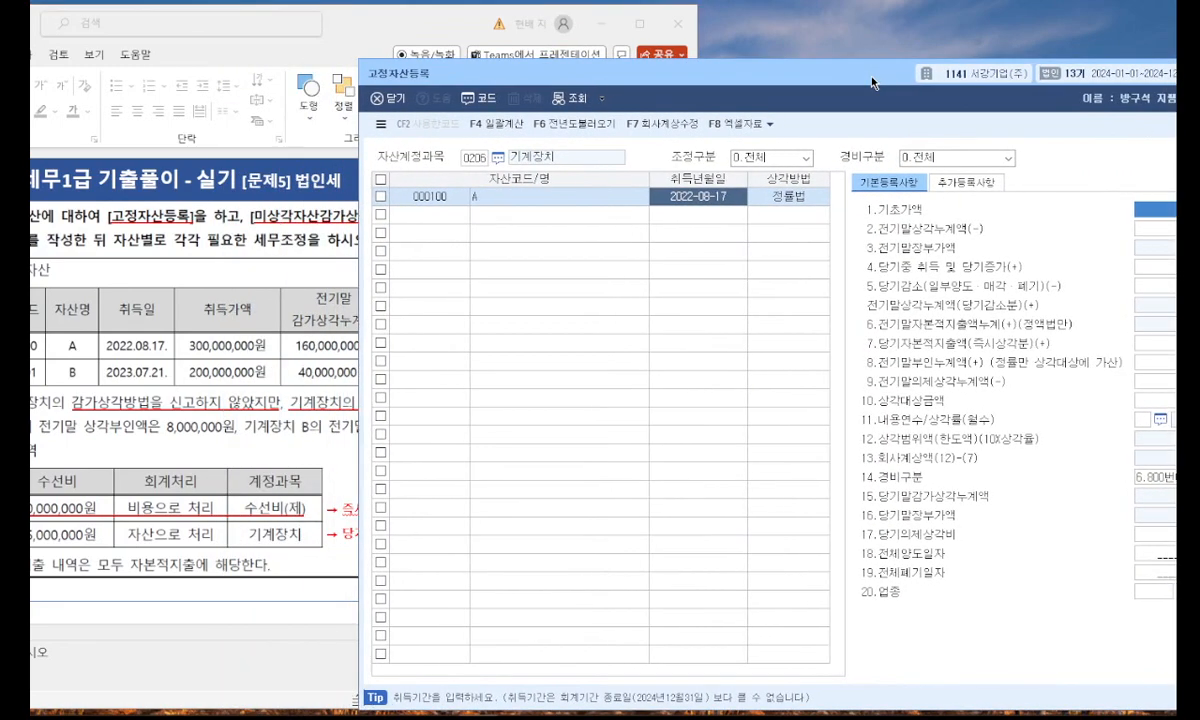
pyautogui.write('3')
pyautogui.press('Return')
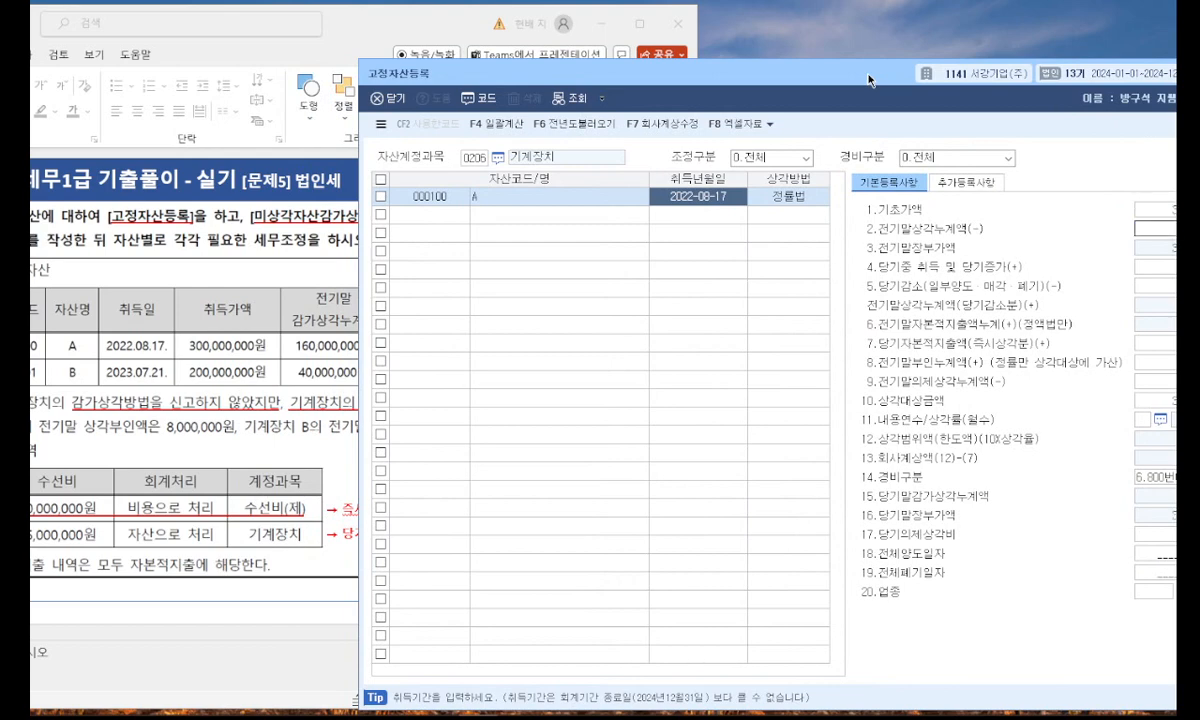
pyautogui.press('Return')
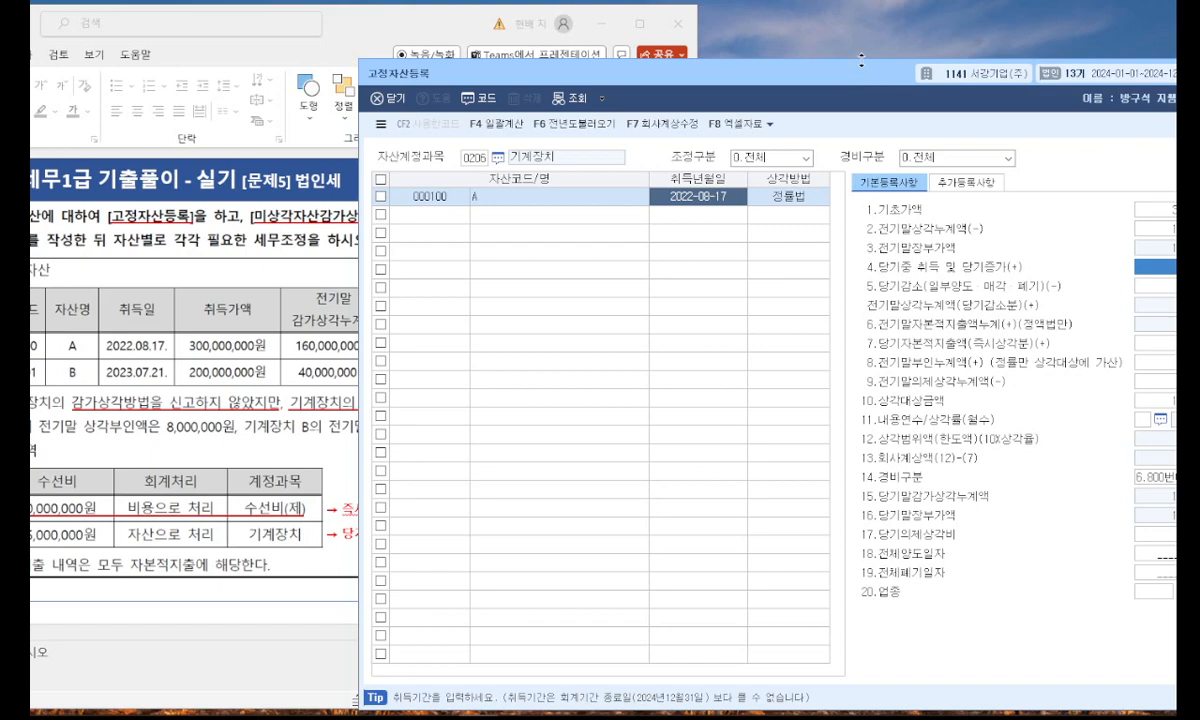
pyautogui.moveTo(861, 60); pyautogui.dragTo(770, 90)
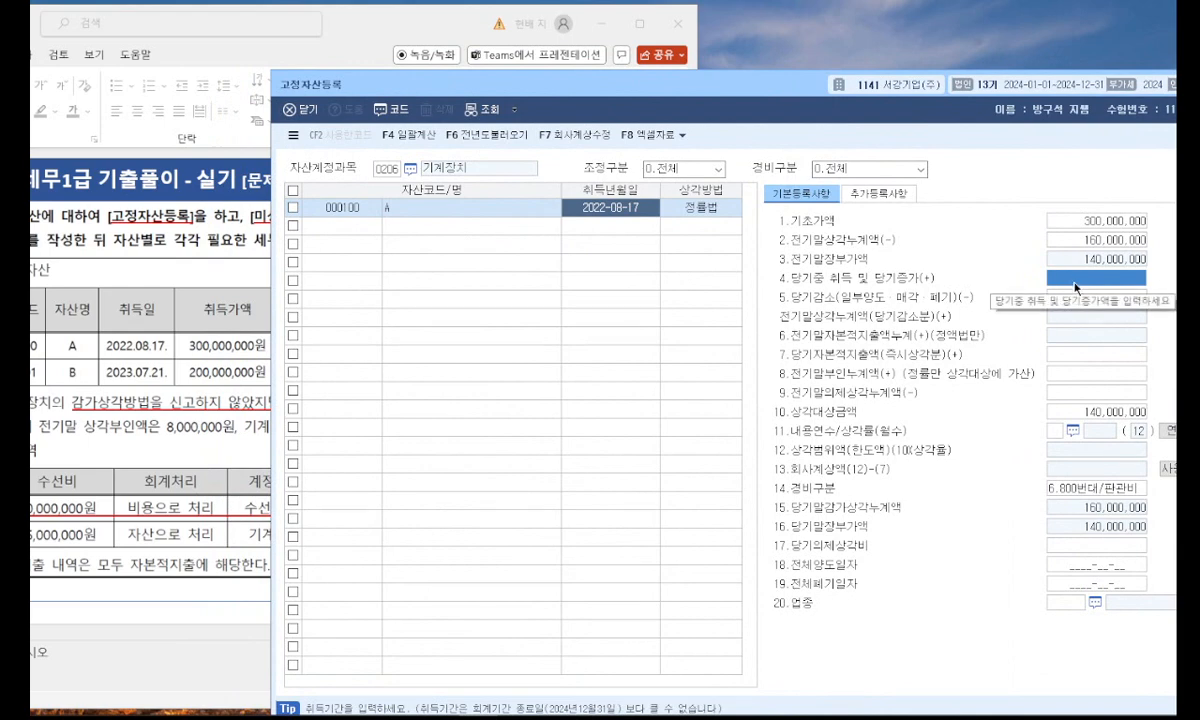
# Set asset A's 당기자본적지출액(즉시상각분) to 20,000,000, leaving the current-year increase and decrease fields blank.
pyautogui.press('Return')
pyautogui.press('Return')
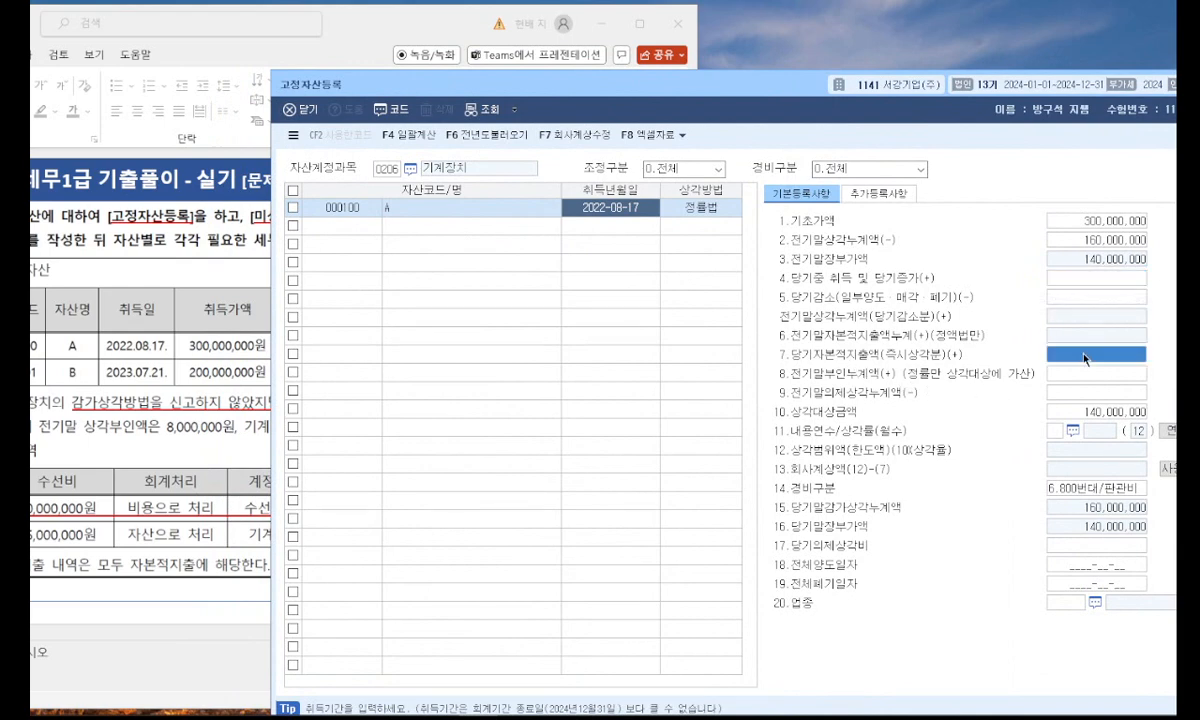
pyautogui.moveTo(374, 28)
pyautogui.mouseDown()
pyautogui.moveTo(415, 21)
pyautogui.moveTo(396, 33)
pyautogui.mouseUp()
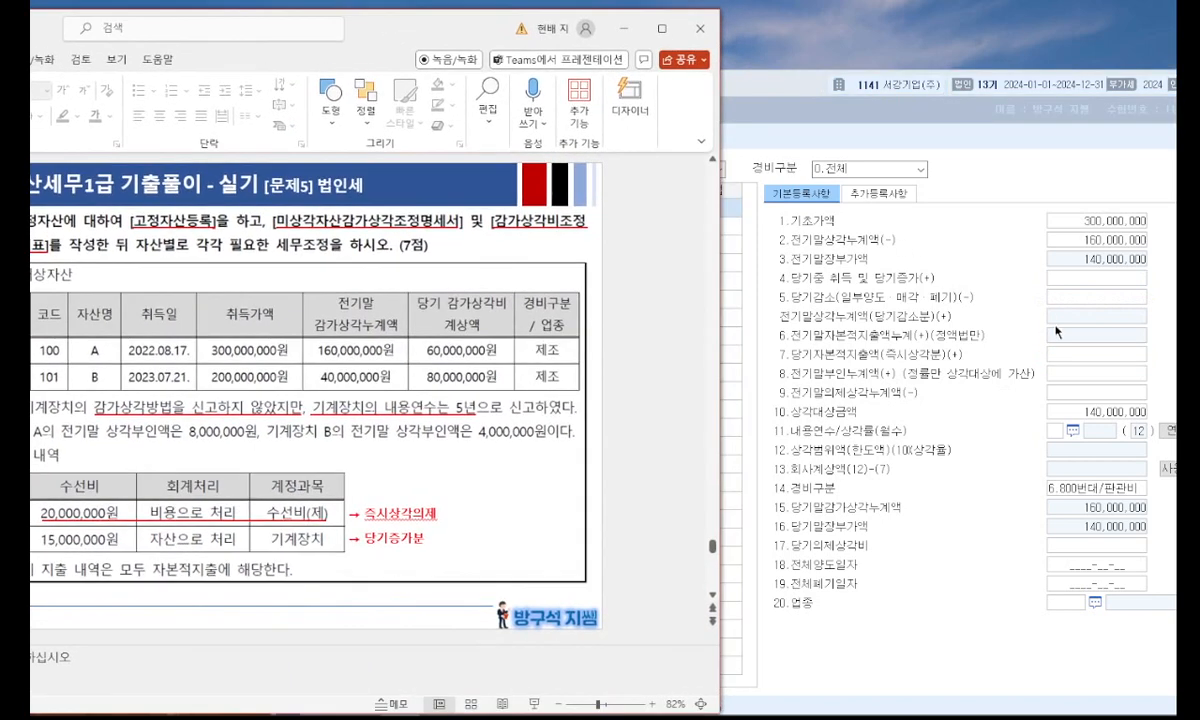
pyautogui.click(1043, 315)
pyautogui.write('20,000,000')
pyautogui.press('Return')
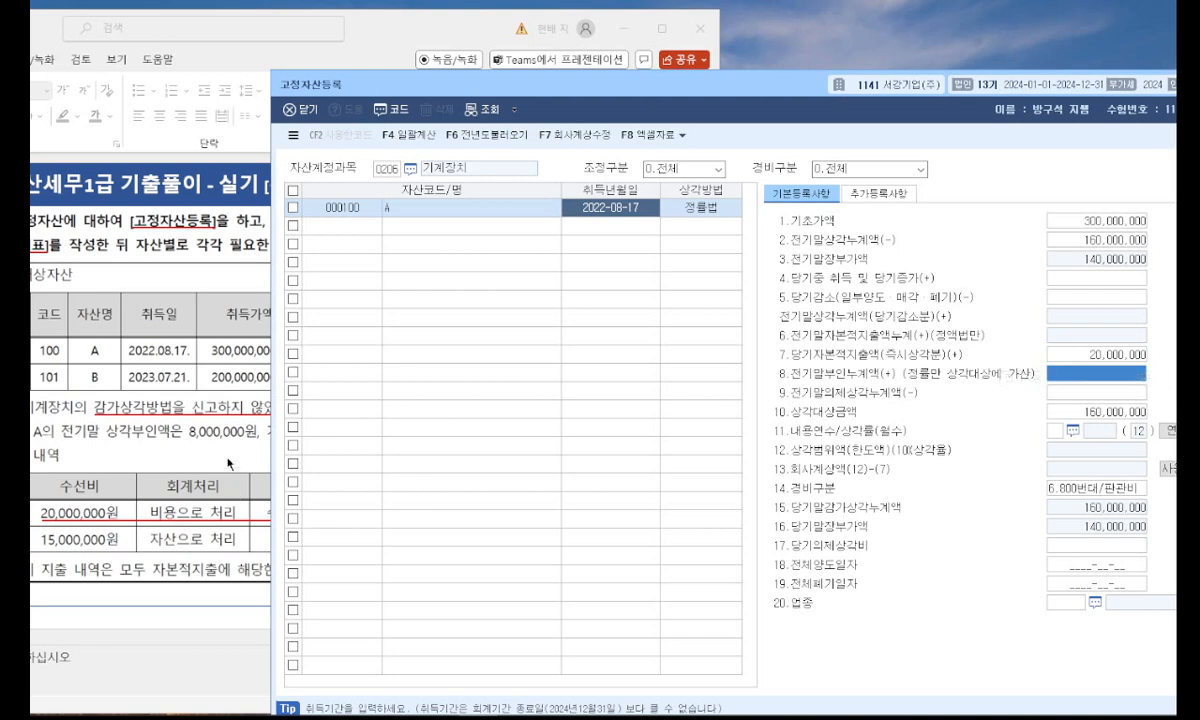
# Enter 전기말부인누계액 8,000,000 and a 내용연수 of 5 years for asset A.
pyautogui.click(218, 432)
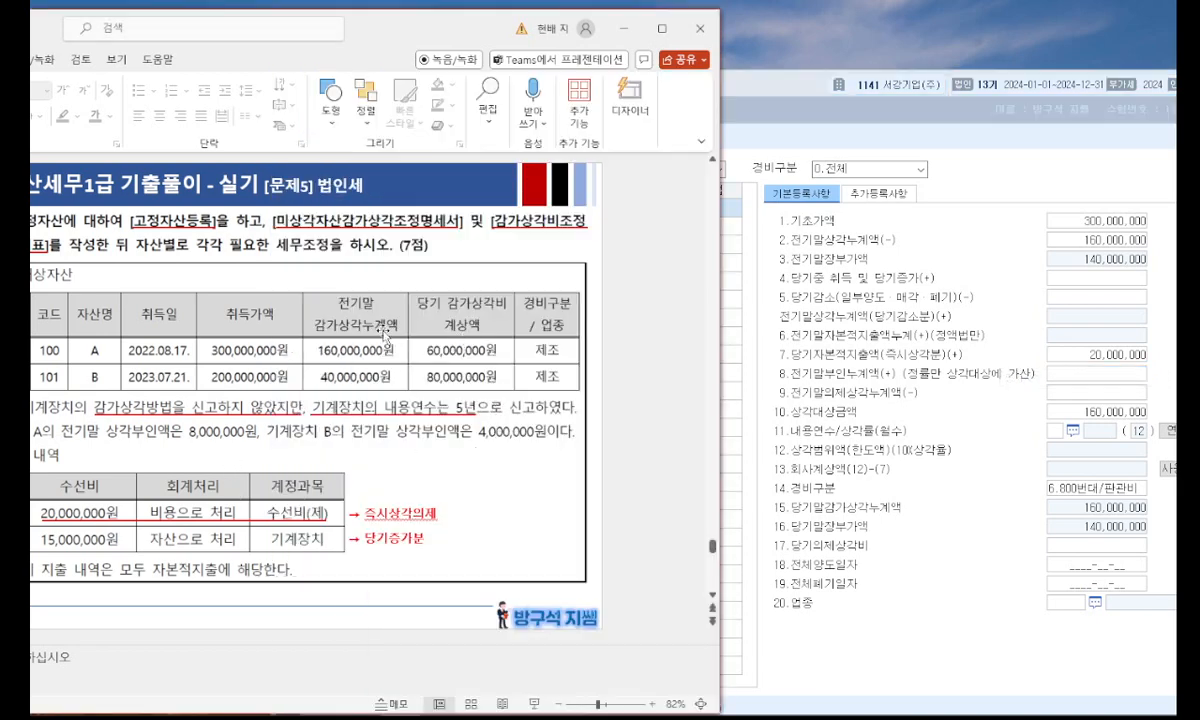
pyautogui.click(972, 350)
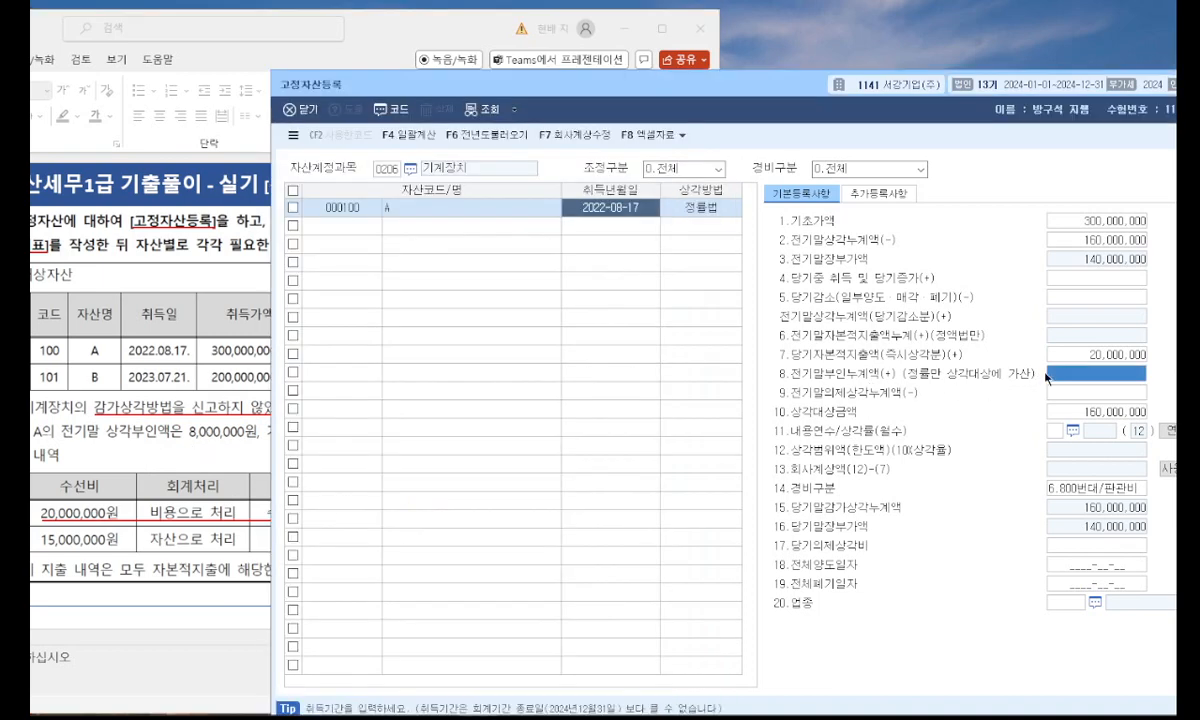
pyautogui.press('Return')
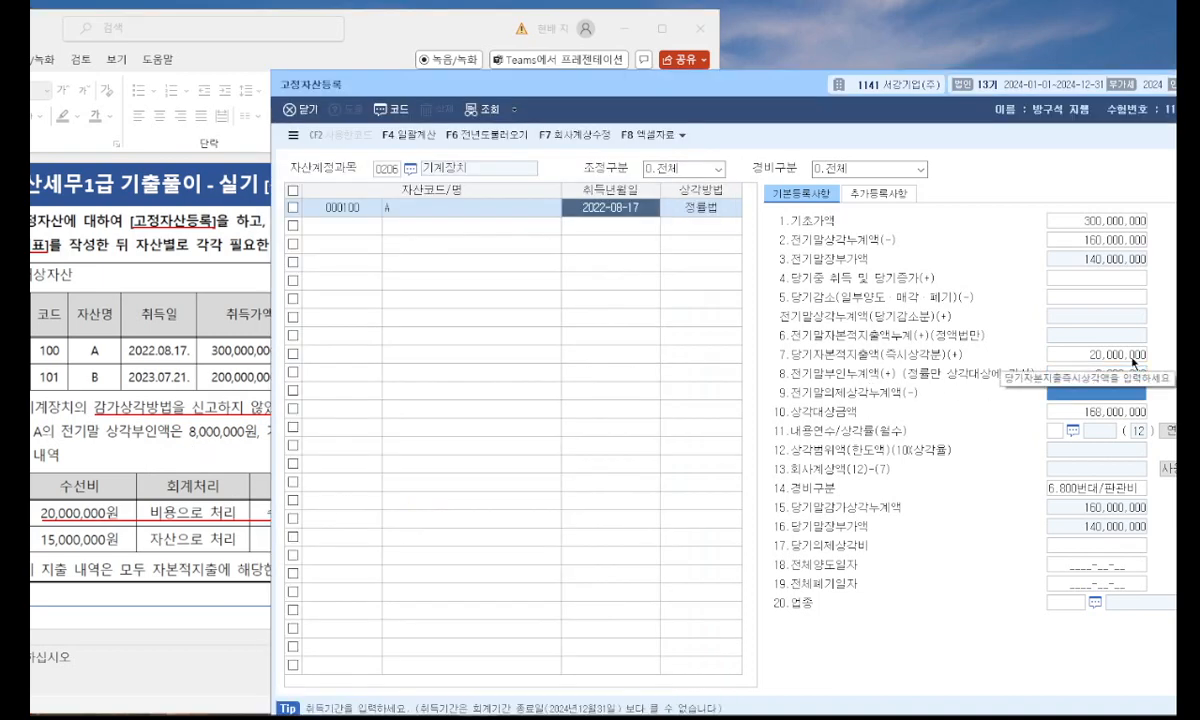
pyautogui.click(1055, 431)
pyautogui.write('5')
pyautogui.press('Return')
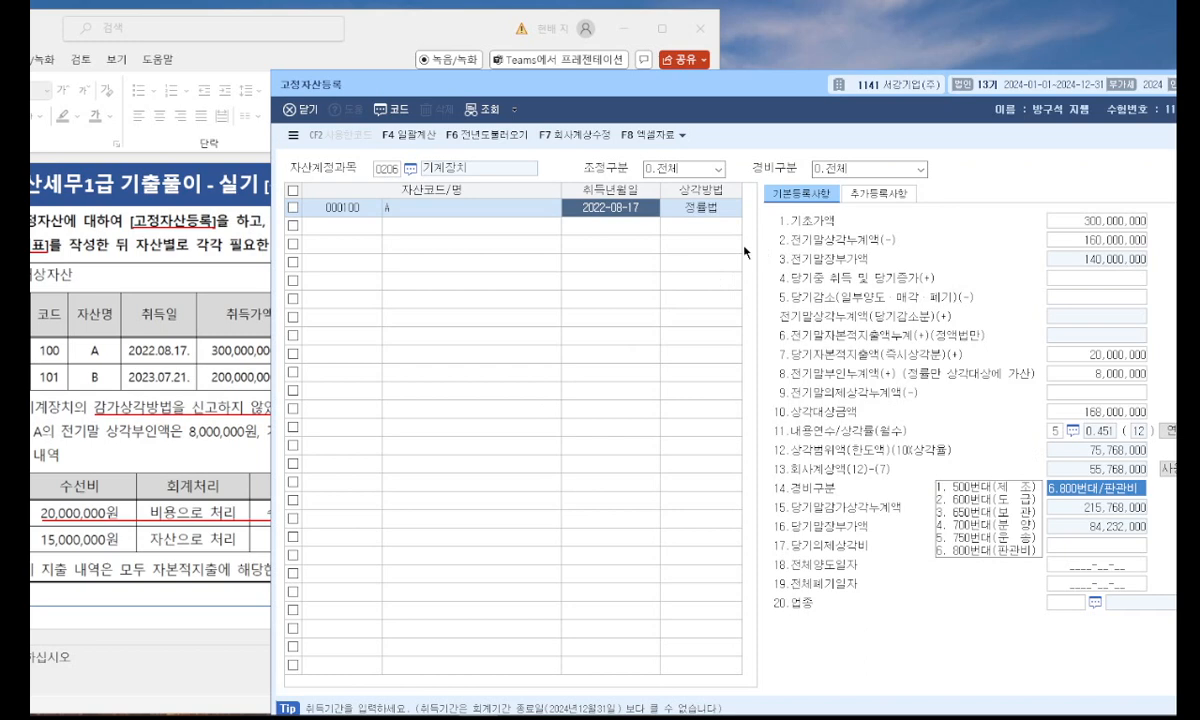
# Override asset A's 회사계상액 with 60,000,000 using 사용자수정.
pyautogui.click(220, 398)
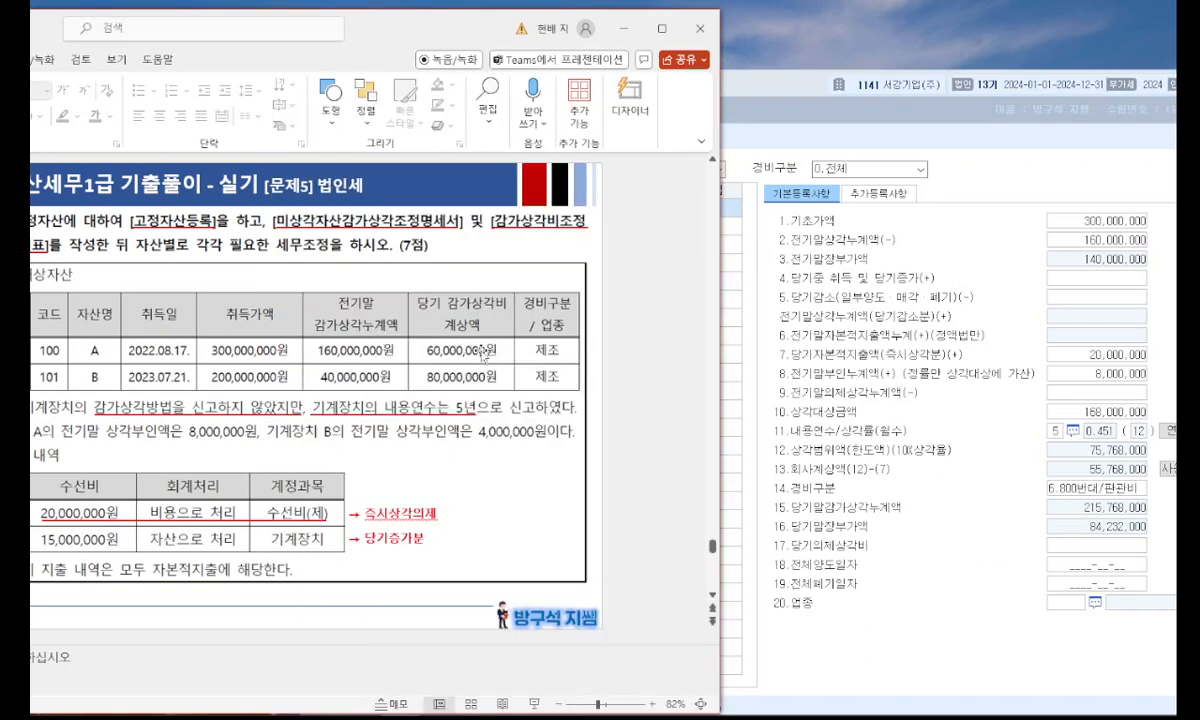
pyautogui.click(938, 407)
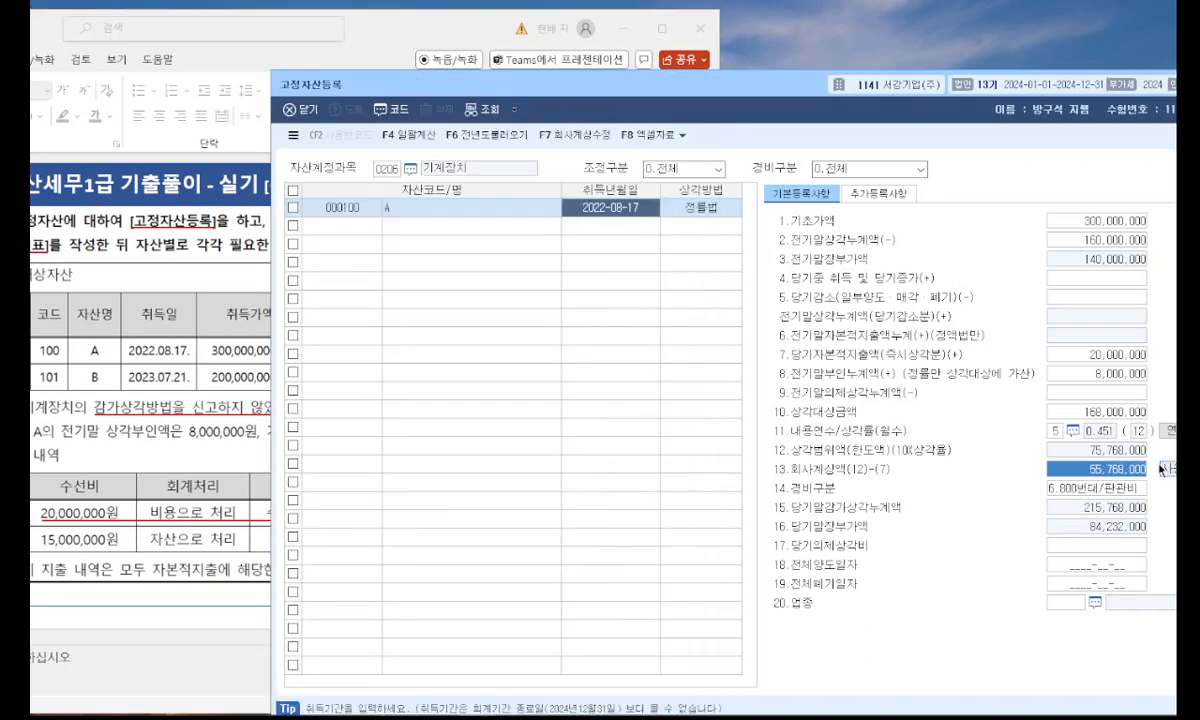
pyautogui.write('60')
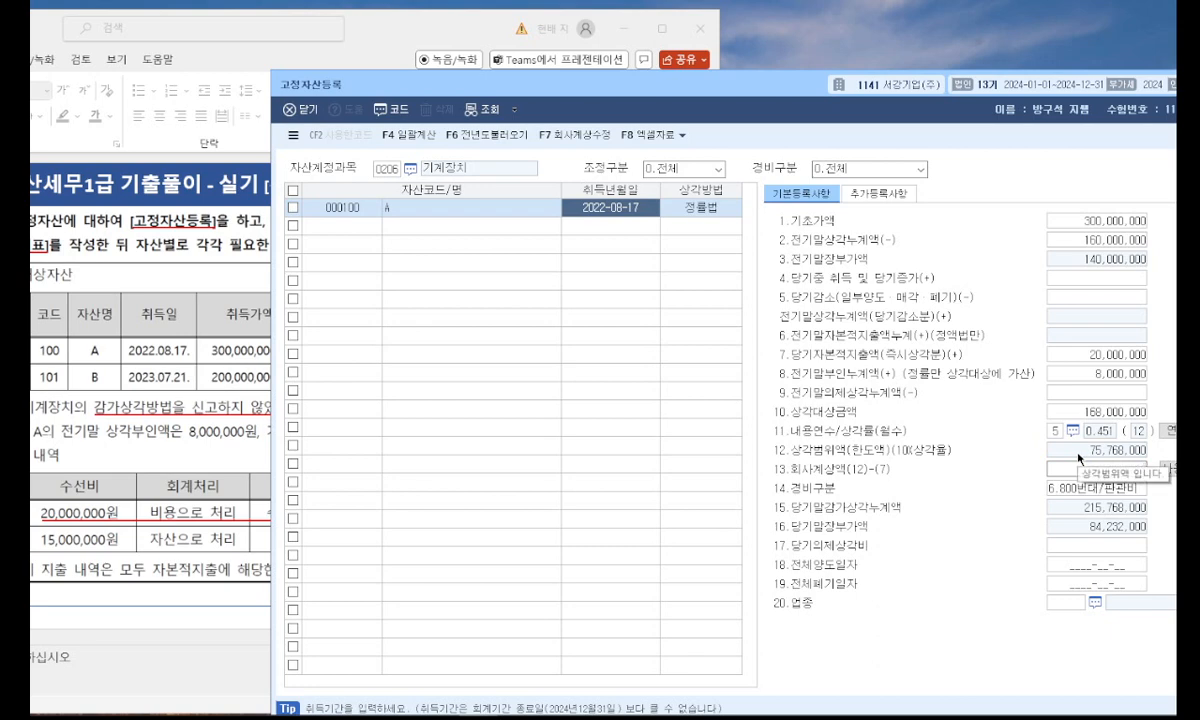
pyautogui.press('Return')
# Set asset A's 경비구분 to 500번대/제조 and its 업종 to 13 제조업.
pyautogui.moveTo(789, 92); pyautogui.dragTo(723, 92)
pyautogui.click(168, 335)
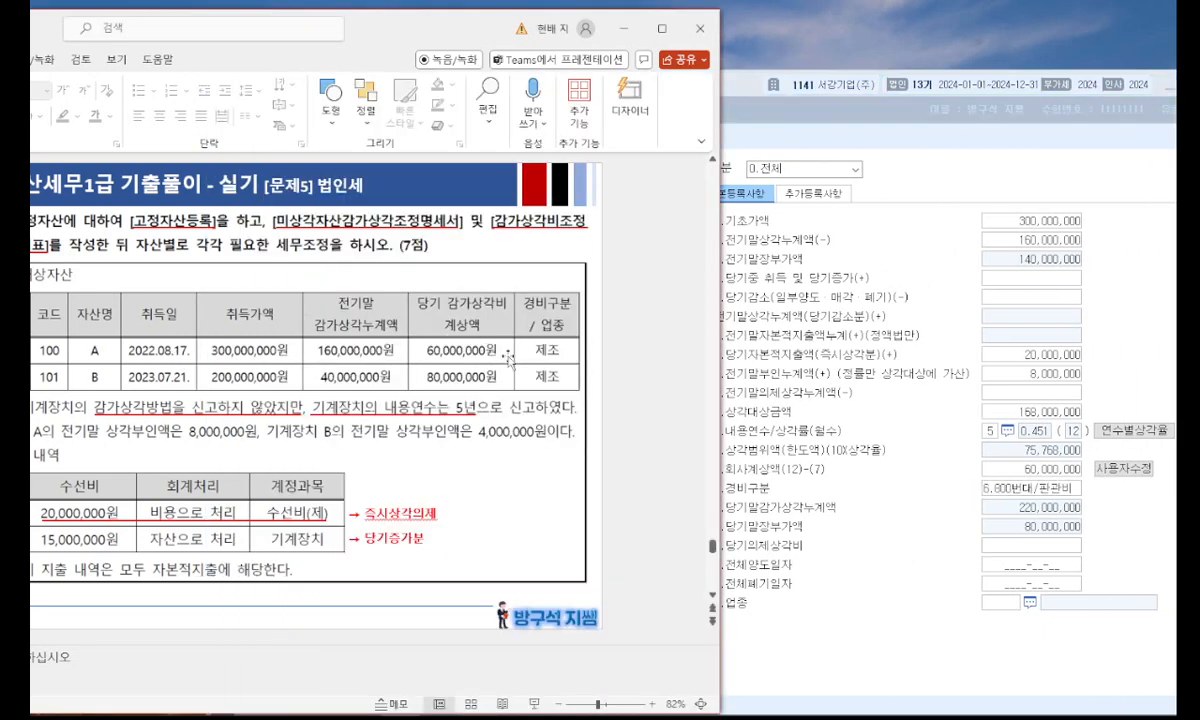
pyautogui.click(966, 452)
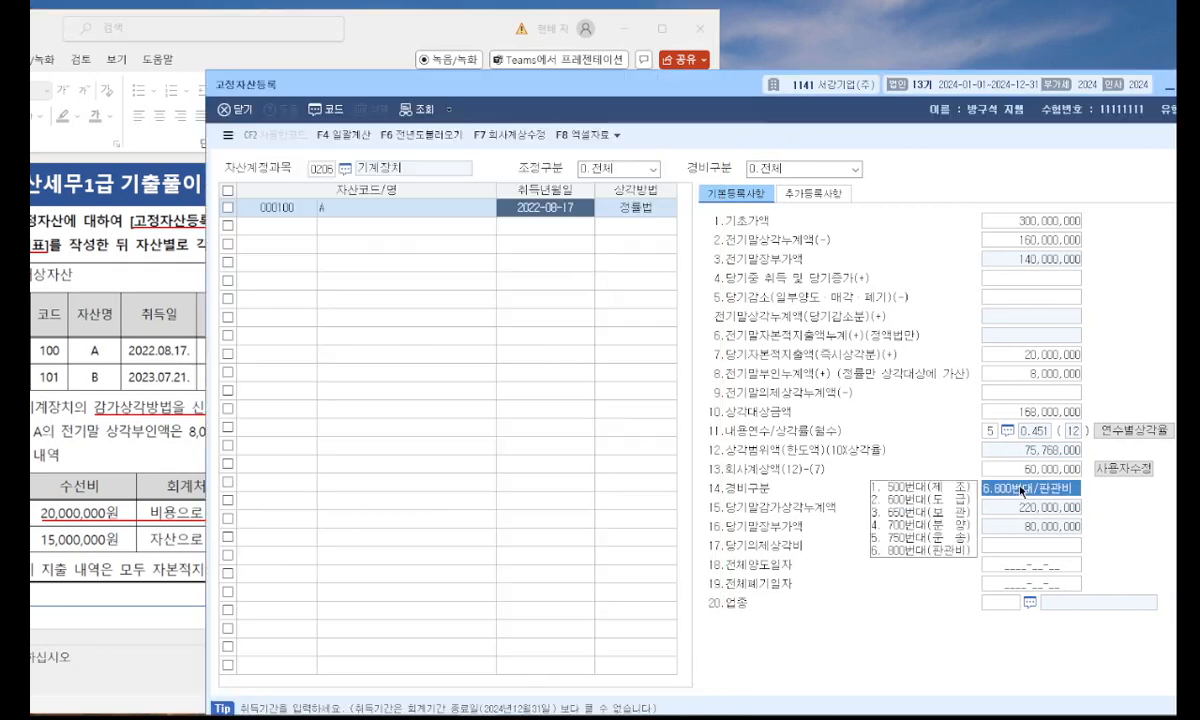
pyautogui.click(951, 488)
pyautogui.click(143, 365)
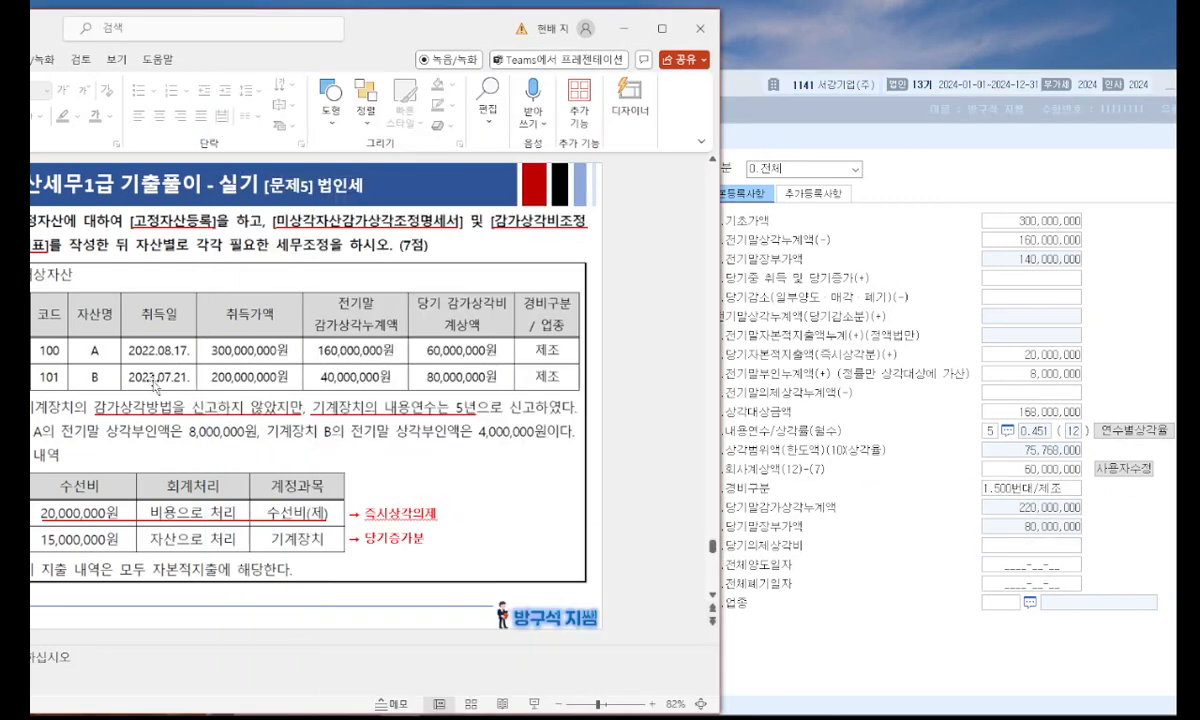
pyautogui.click(995, 606)
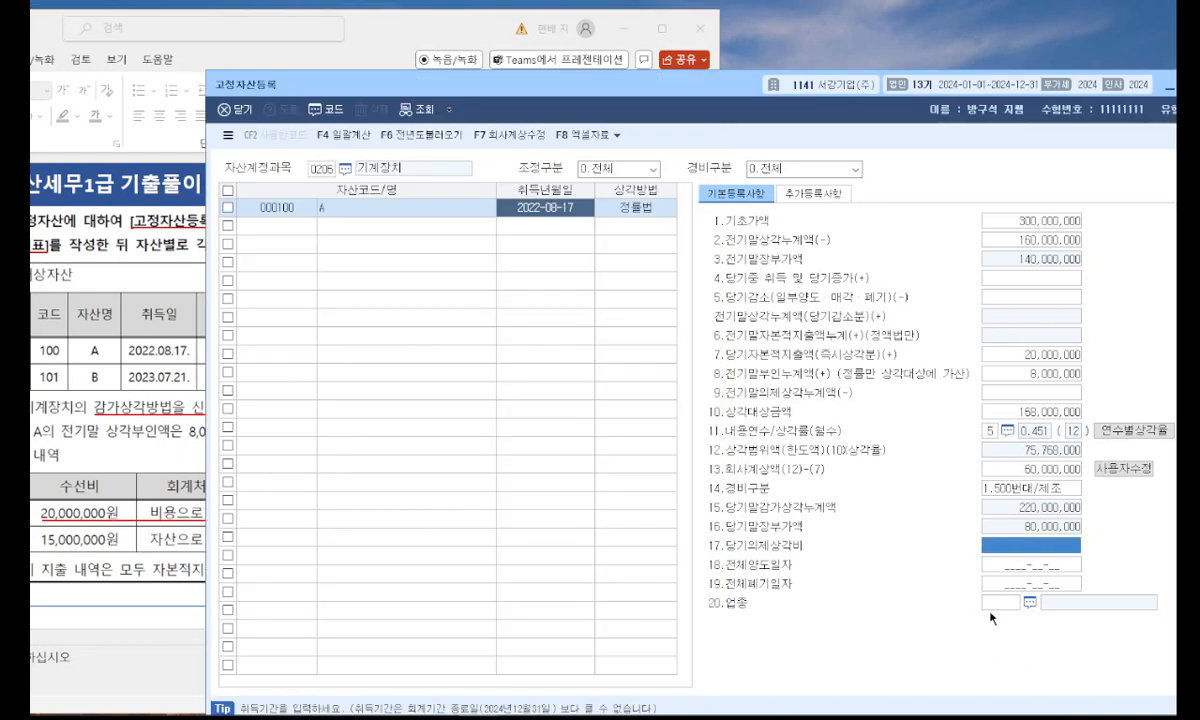
pyautogui.click(997, 608)
pyautogui.press('F2')
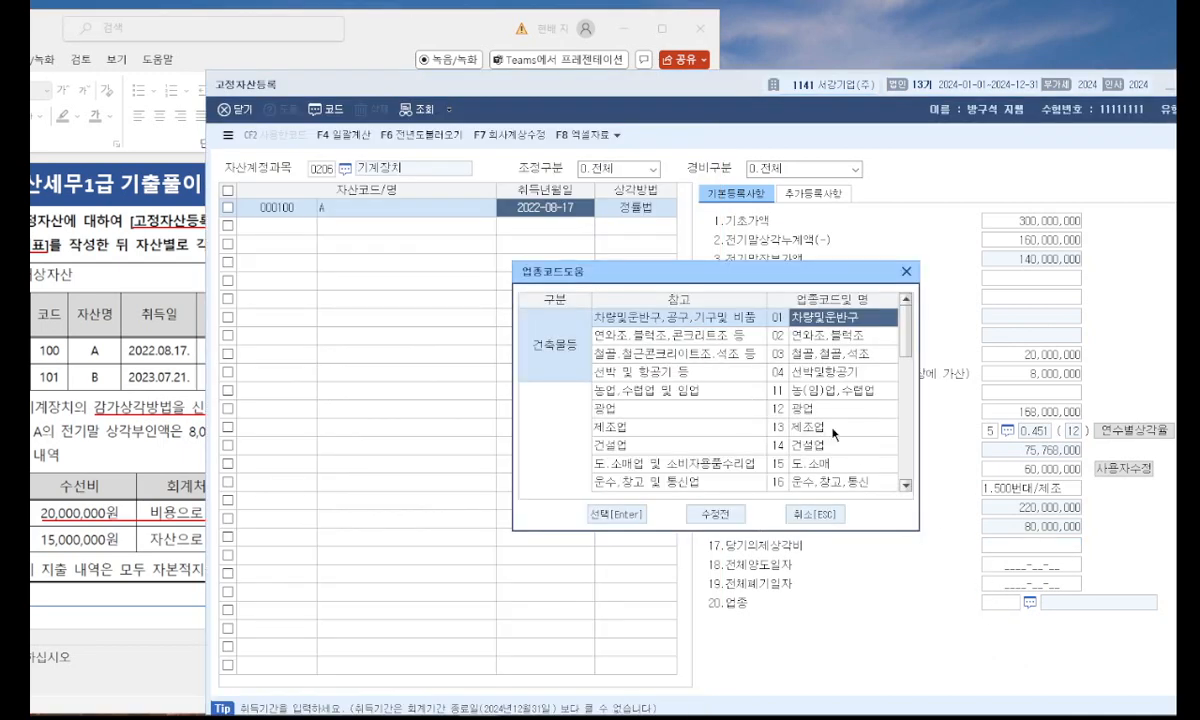
pyautogui.doubleClick(825, 428)
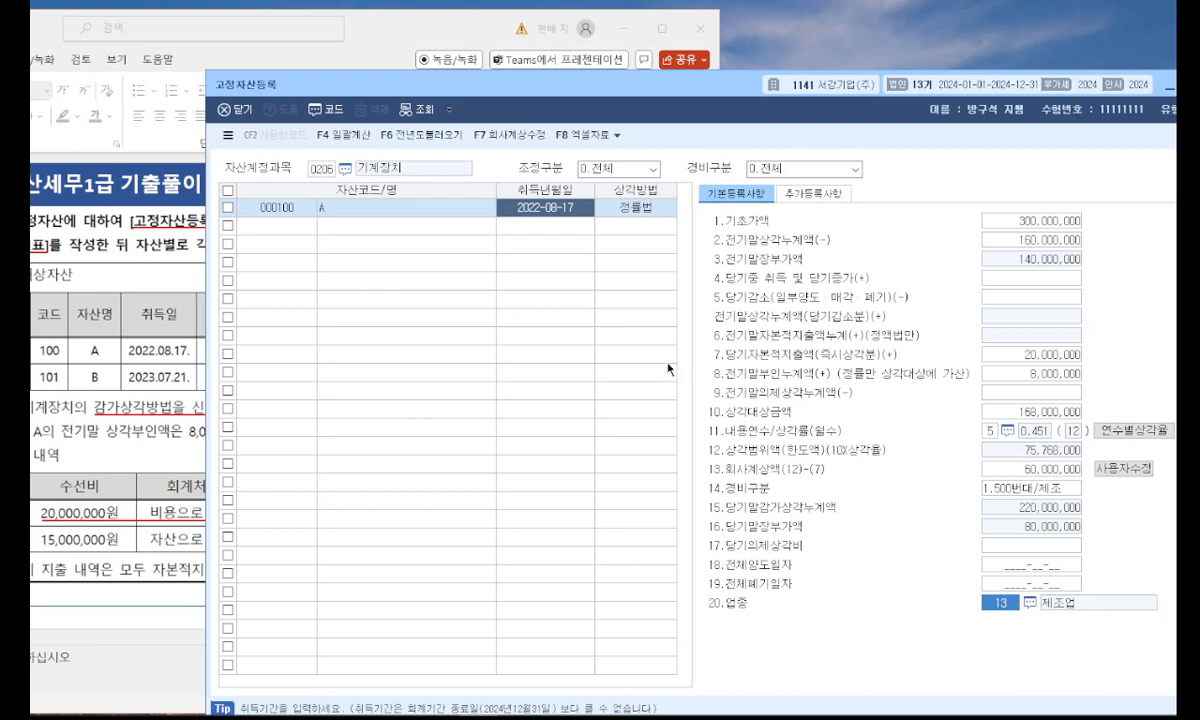
# Register a second 기계장치 asset with code 101, name B and acquisition date 2023-07-21.
pyautogui.click(316, 234)
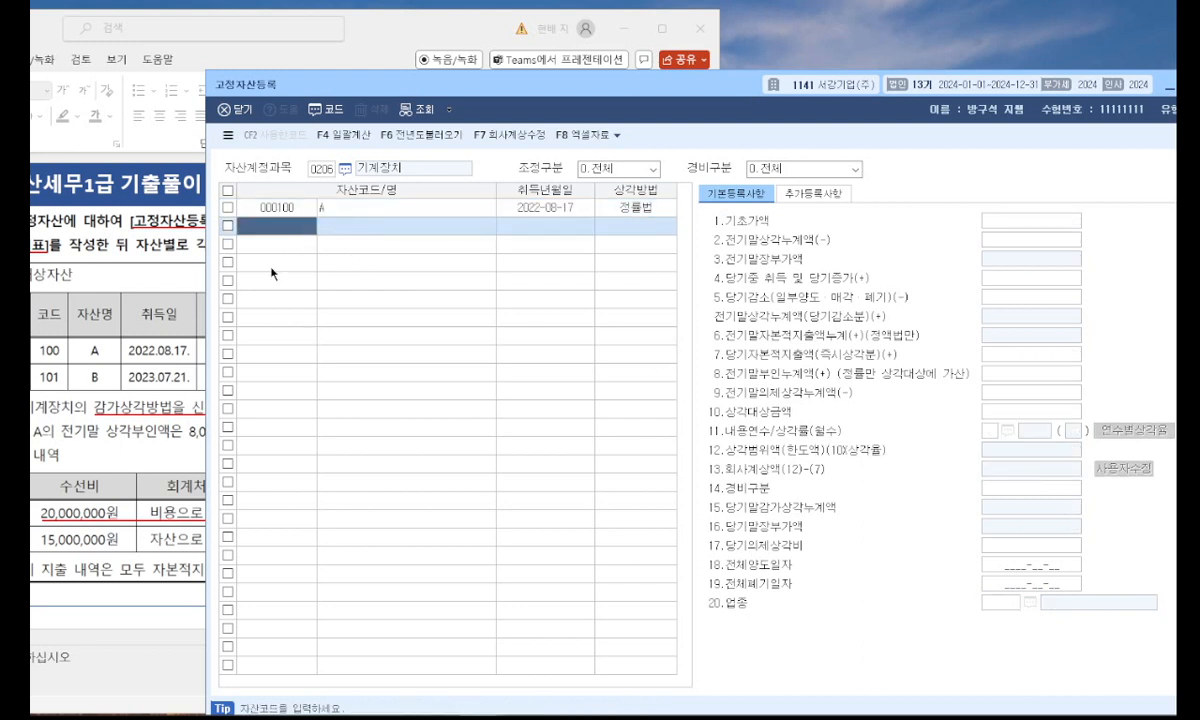
pyautogui.write('101')
pyautogui.press('Return')
pyautogui.write('B')
pyautogui.press('Return')
pyautogui.write('20230721')
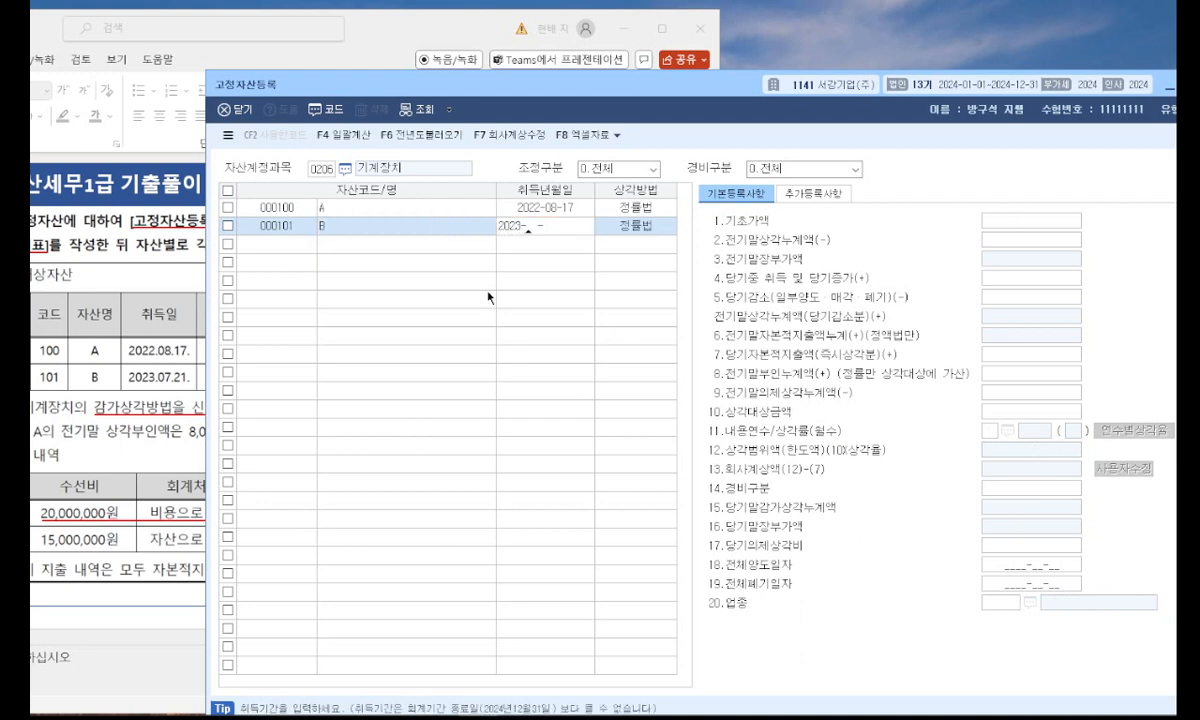
pyautogui.press('Return')
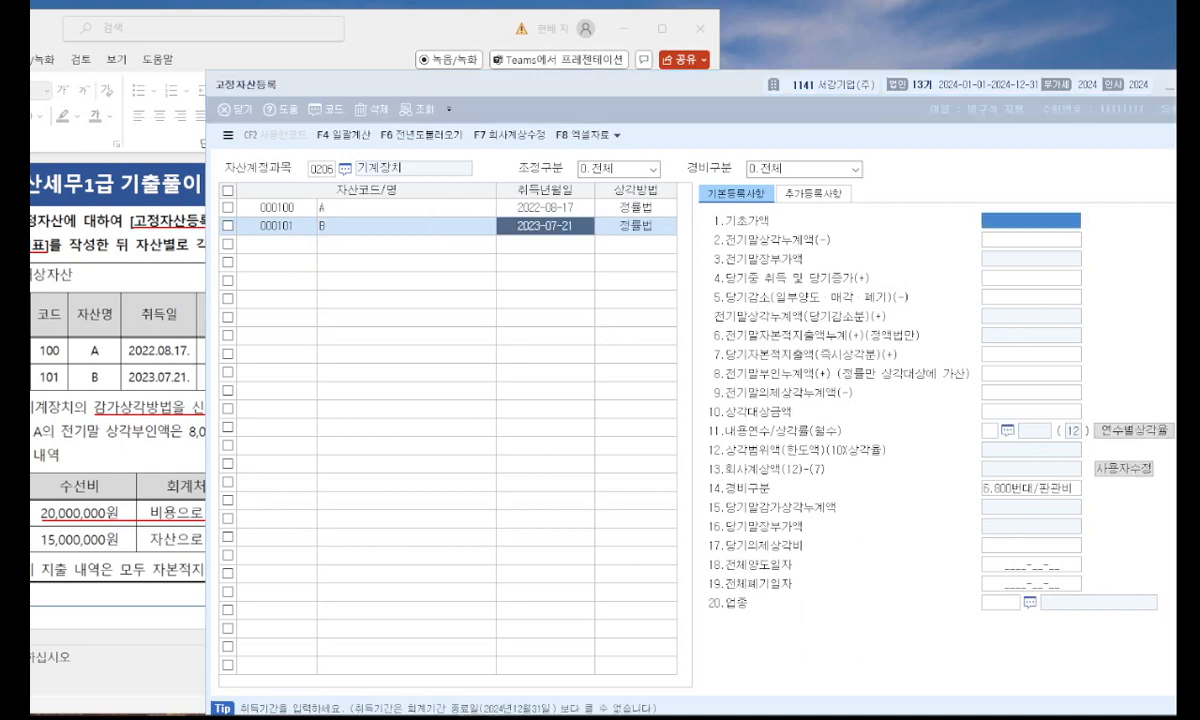
# Enter 기초가액 200,000,000 and 전기말상각누계액 40,000,000 for asset B.
pyautogui.click(530, 68)
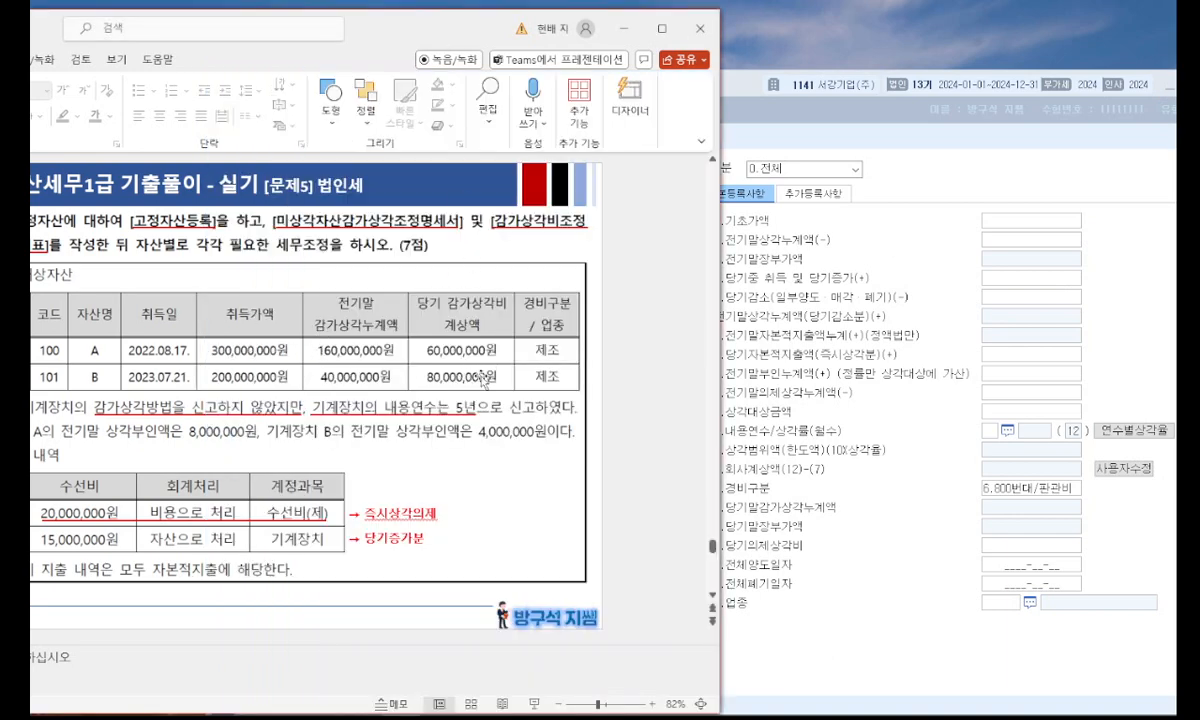
pyautogui.click(950, 214)
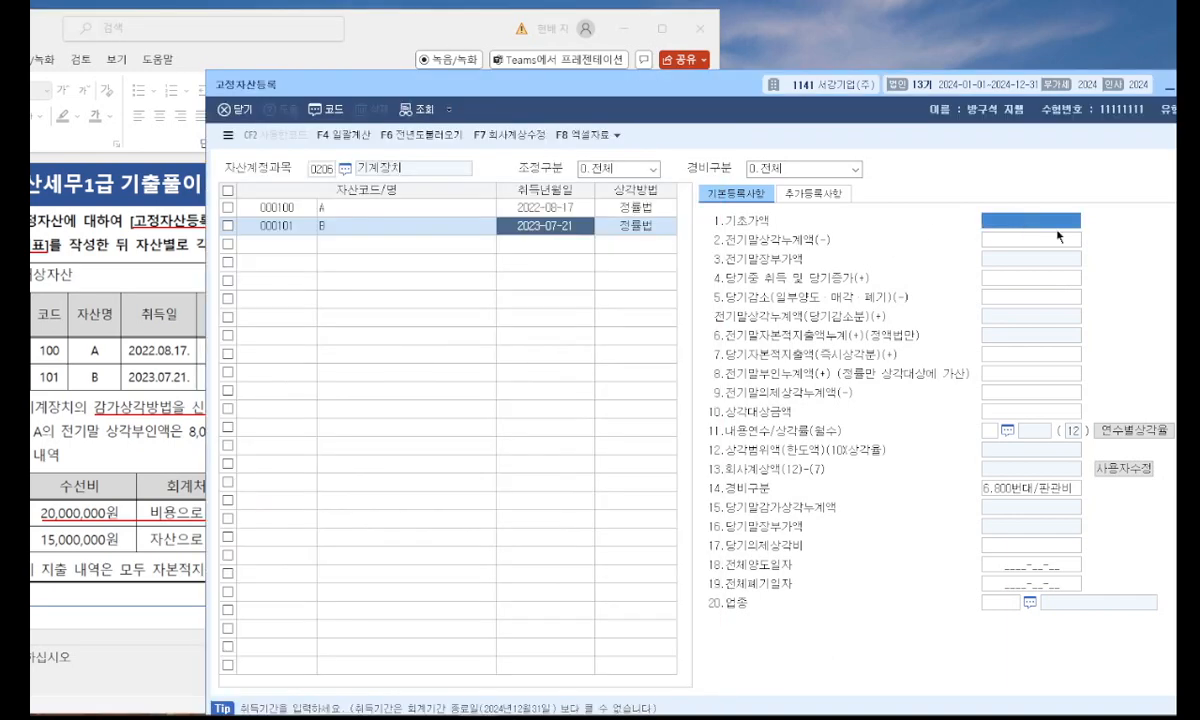
pyautogui.write('200000000')
pyautogui.press('Return')
pyautogui.write('40000000')
pyautogui.press('Return')
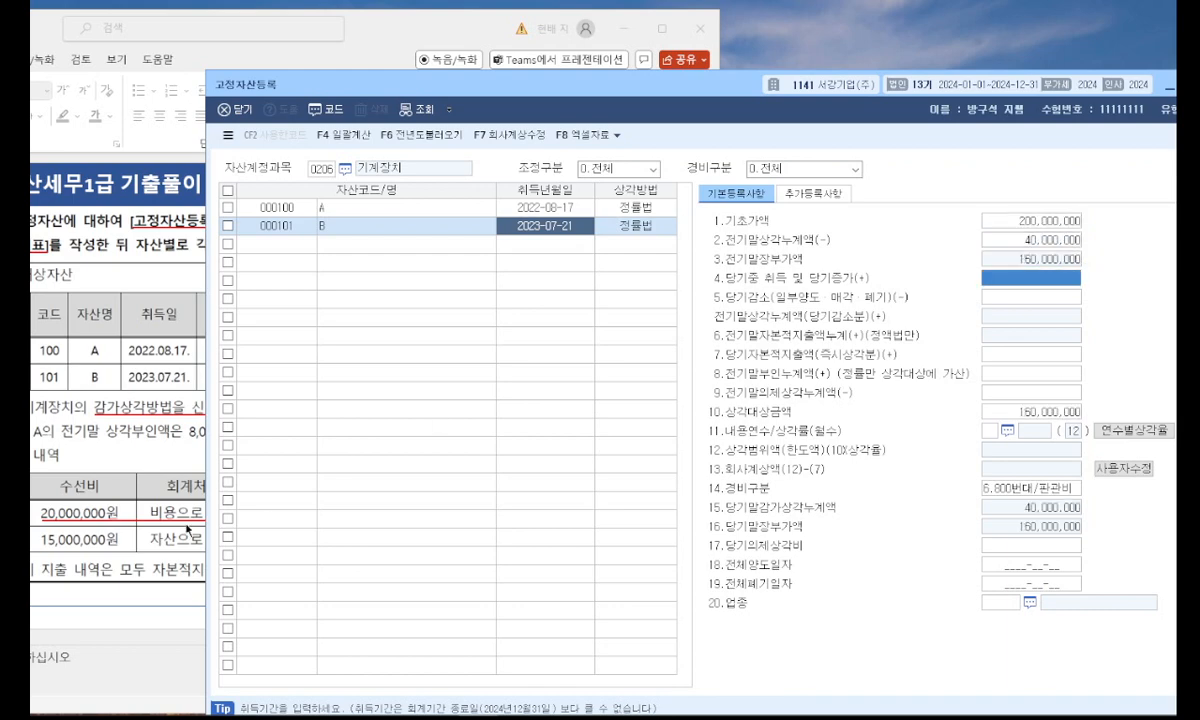
# Enter 15,000,000 as asset B's 당기중 취득 및 당기증가 for the capitalized repair cost.
pyautogui.click(118, 556)
pyautogui.click(1008, 278)
pyautogui.write('15000000')
pyautogui.press('Return')
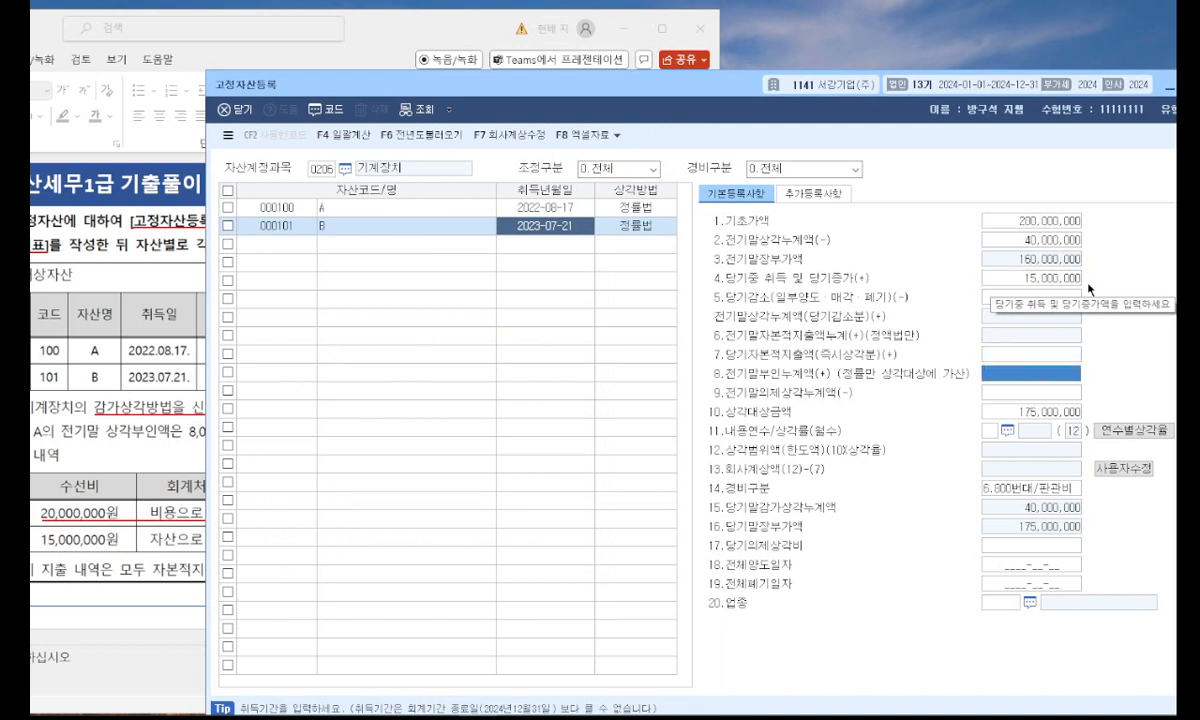
pyautogui.press('Return')
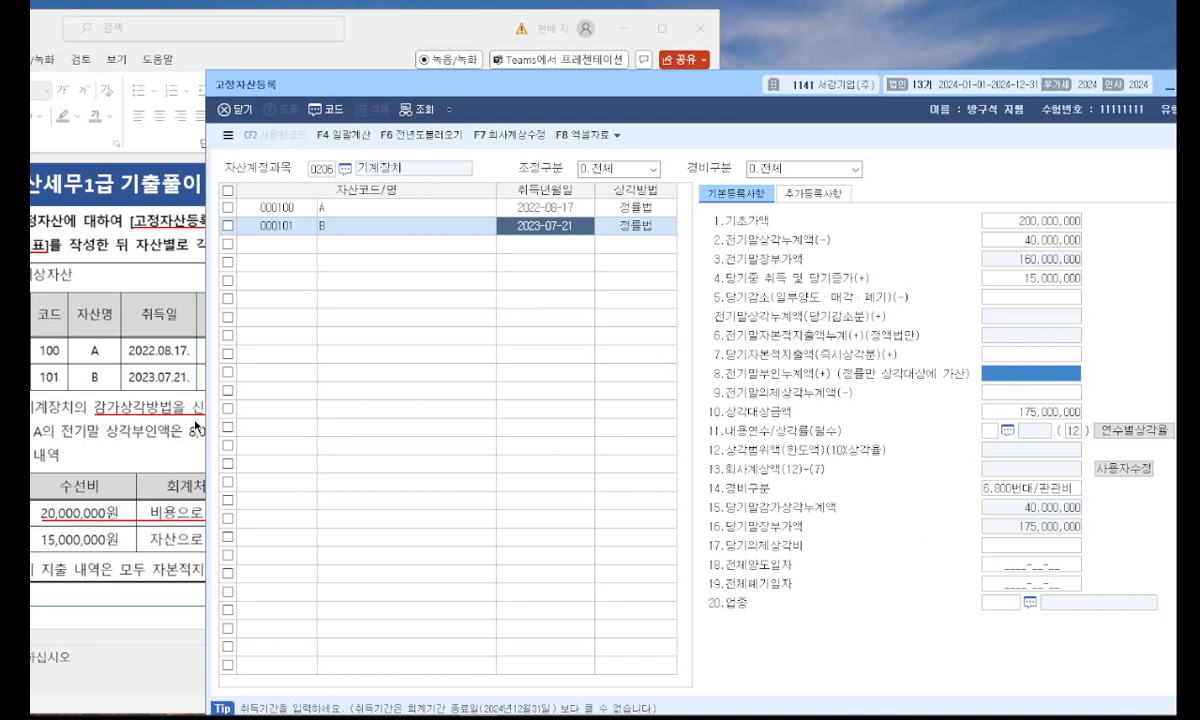
# Set asset B's 전기말부인누계액 to 4,000,000.
pyautogui.click(131, 436)
pyautogui.click(1000, 368)
pyautogui.write('4,000,000')
pyautogui.press('Return')
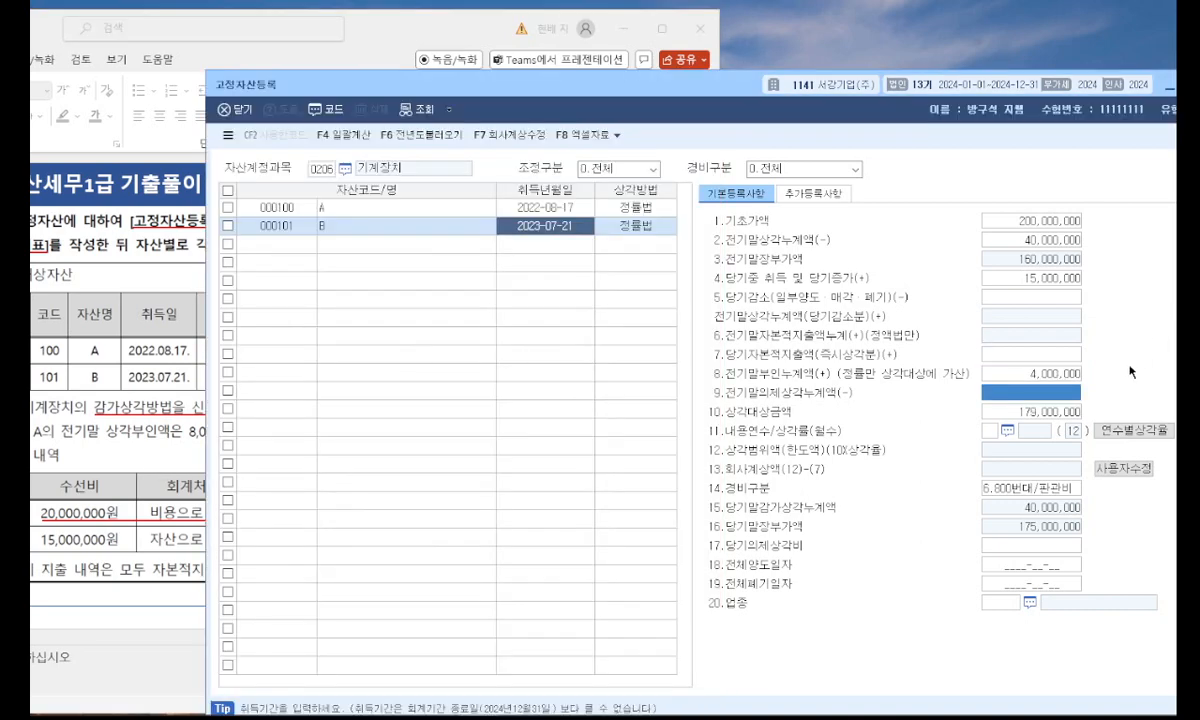
# Set asset B's 내용연수 to 5 years and its 회사계상액 to 80,000,000.
pyautogui.click(988, 431)
pyautogui.write('5')
pyautogui.press('Return')
pyautogui.click(133, 362)
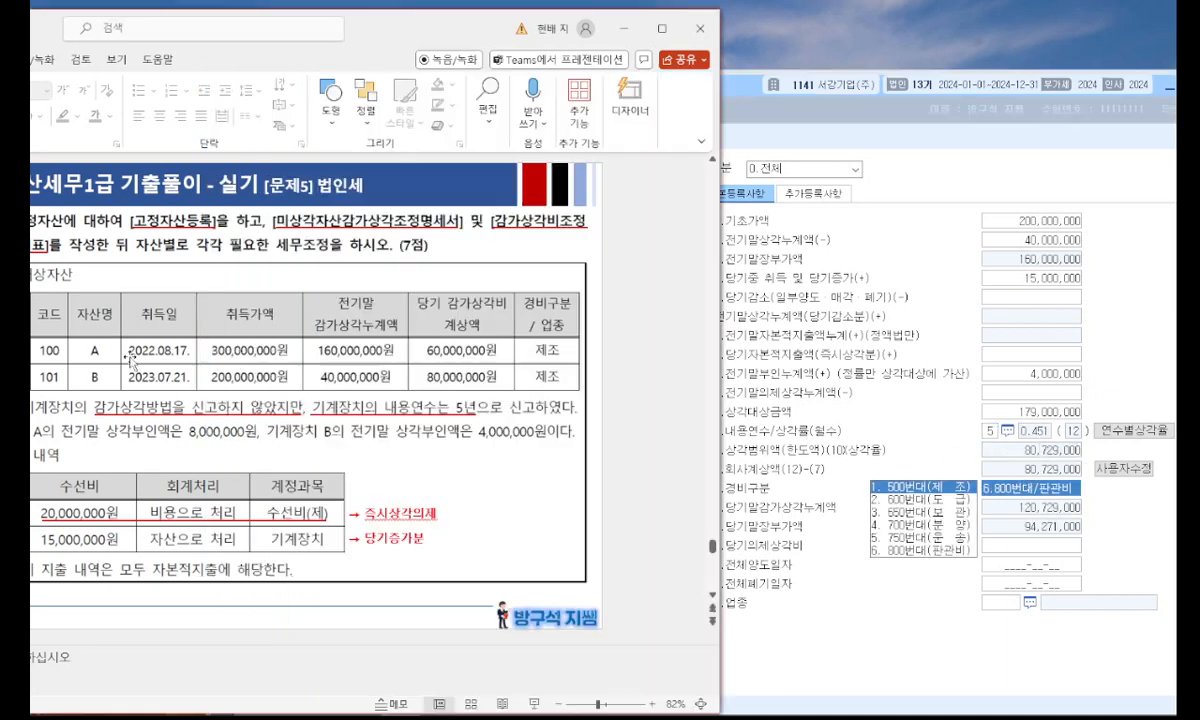
pyautogui.click(1115, 469)
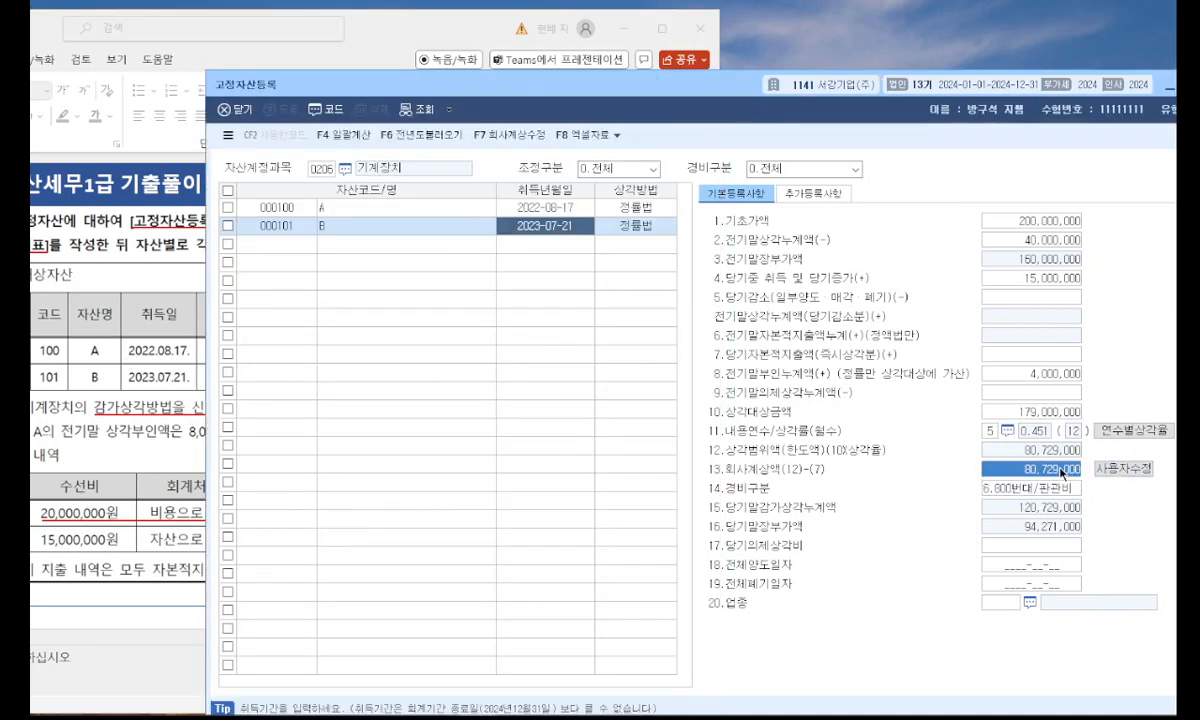
pyautogui.write('80000000')
pyautogui.press('Return')
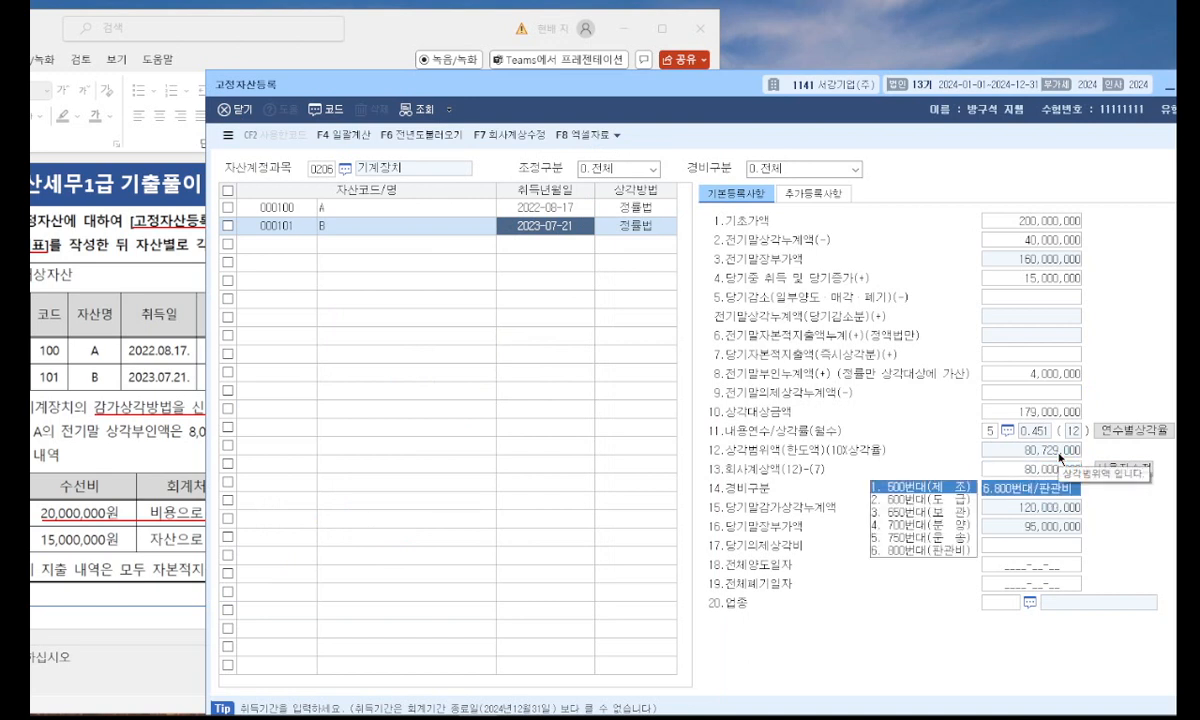
# Set asset B's 경비구분 to 1.500번대/제조 and its 업종 to 13 제조업.
pyautogui.press('Return')
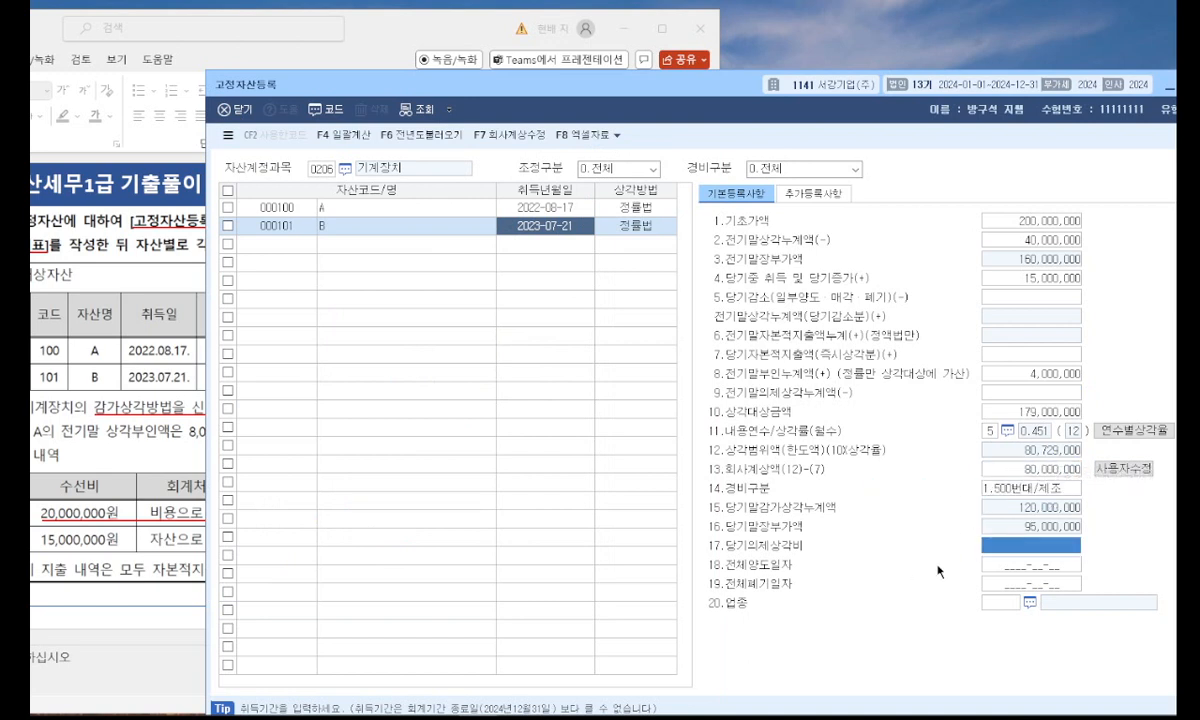
pyautogui.click(1008, 603)
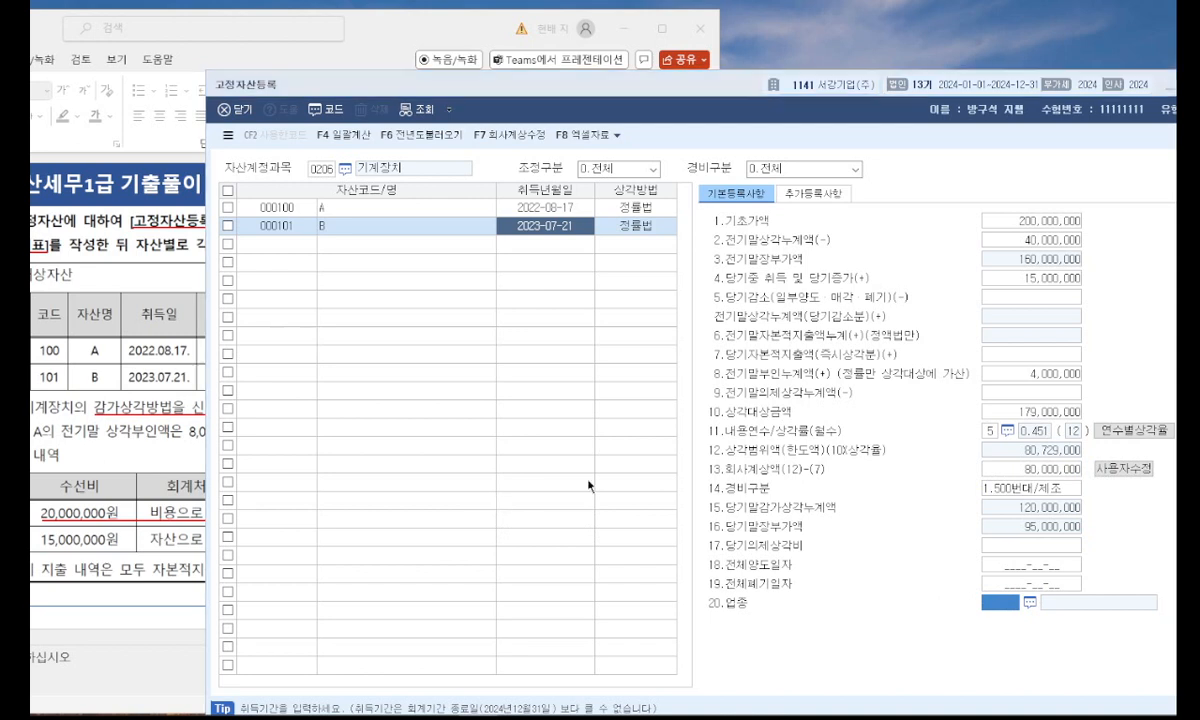
pyautogui.press('F2')
pyautogui.doubleClick(813, 429)
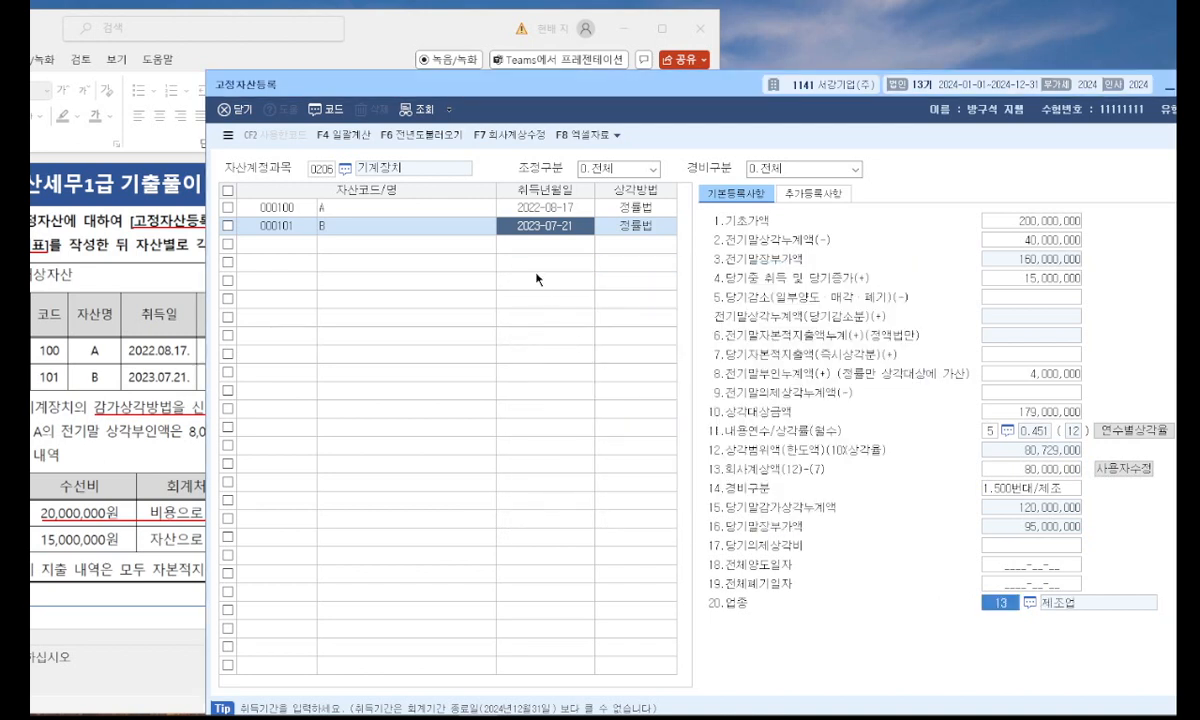
# Check the registered details of assets A and B and close 고정자산등록.
pyautogui.click(490, 226)
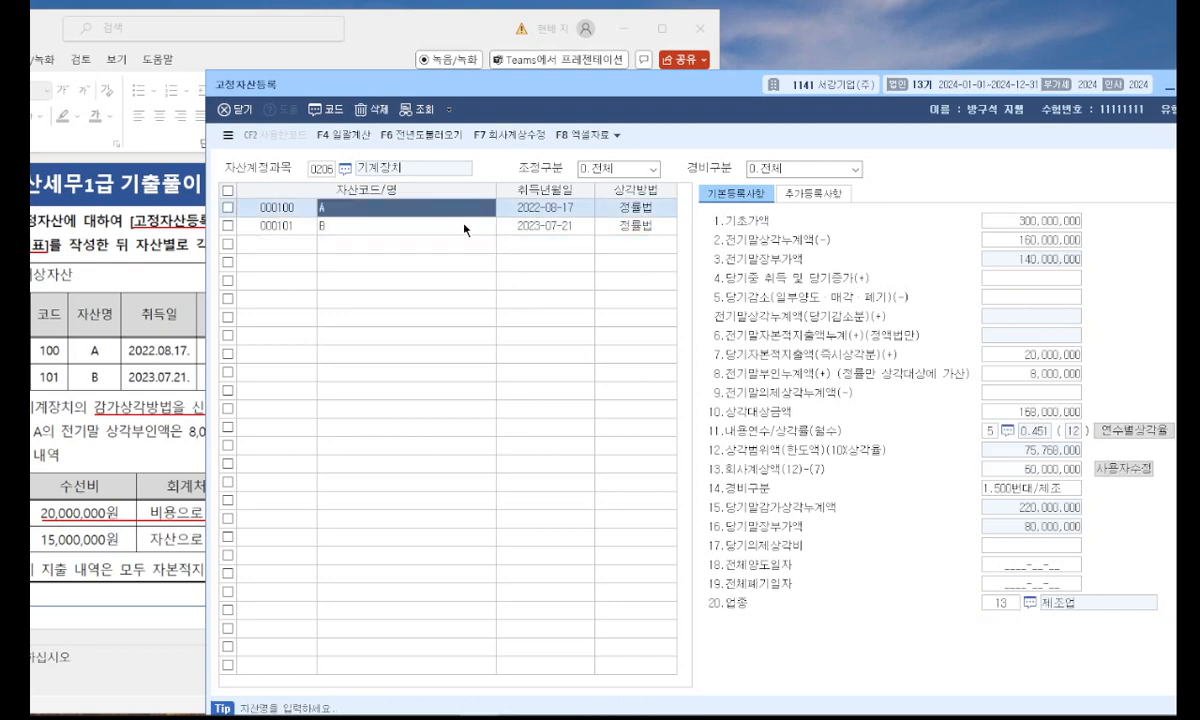
pyautogui.moveTo(717, 93); pyautogui.dragTo(590, 95)
pyautogui.click(1067, 87)
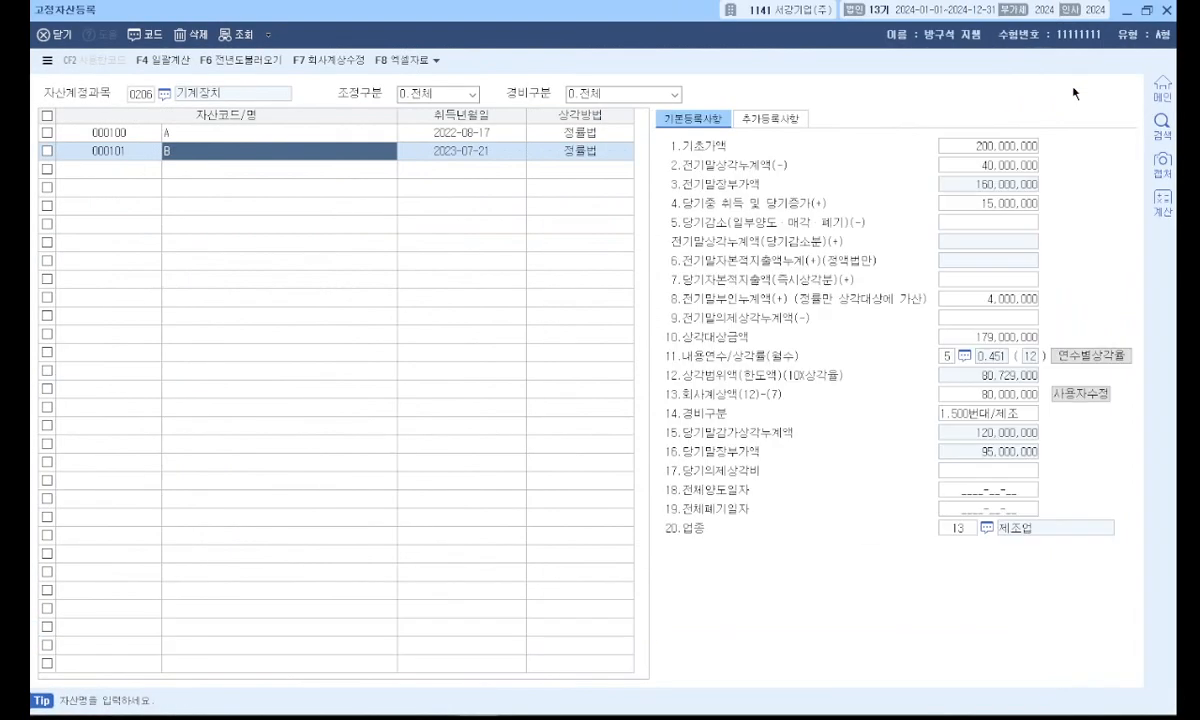
pyautogui.click(1165, 10)
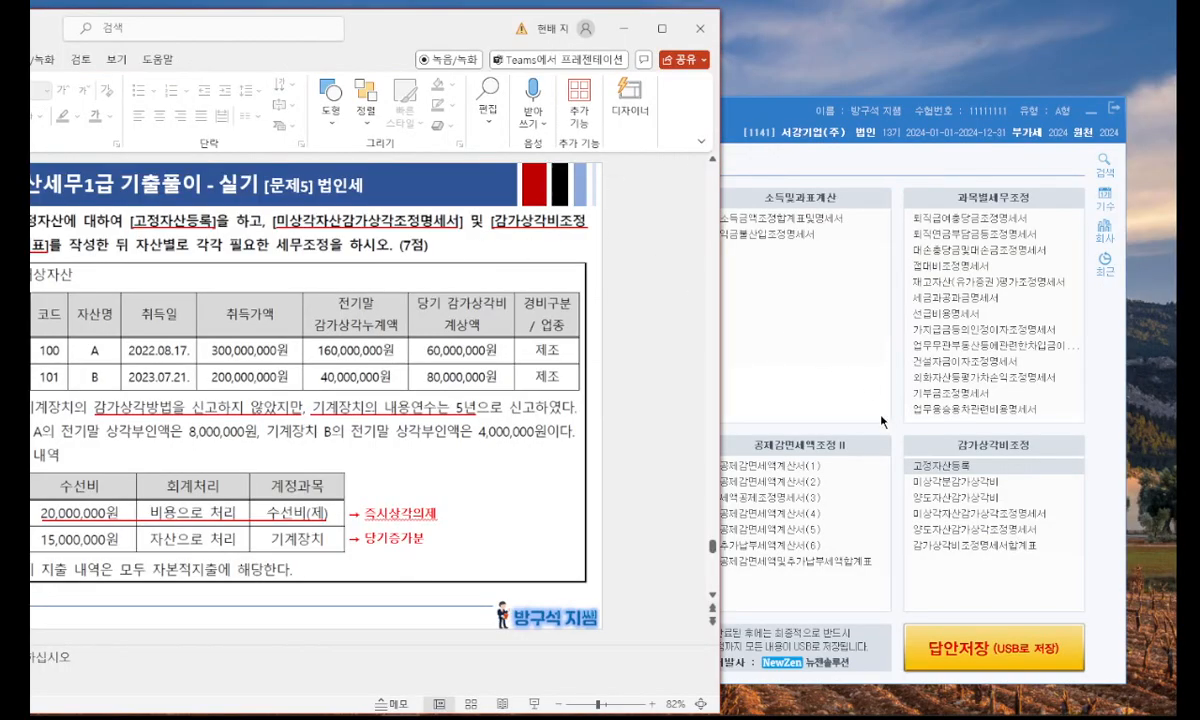
# Open 미상각분감가상각비, query 유형자산 for account 0206 기계장치, examine asset A's row and close the form.
pyautogui.click(767, 376)
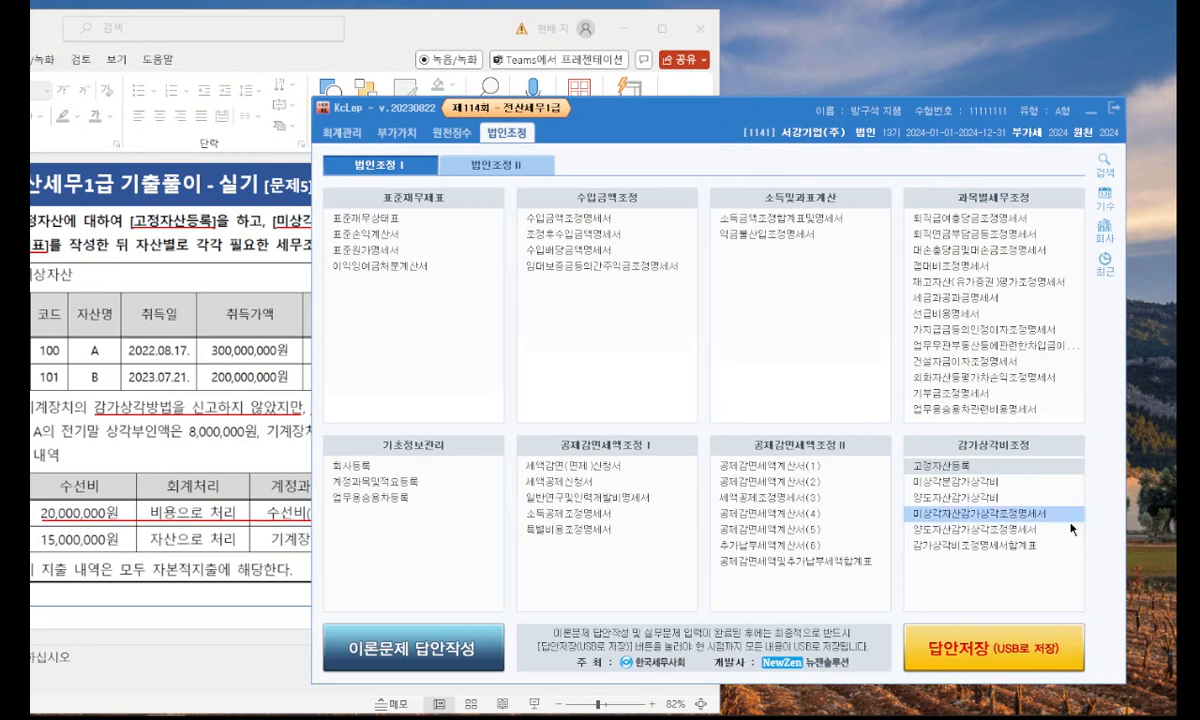
pyautogui.click(278, 246)
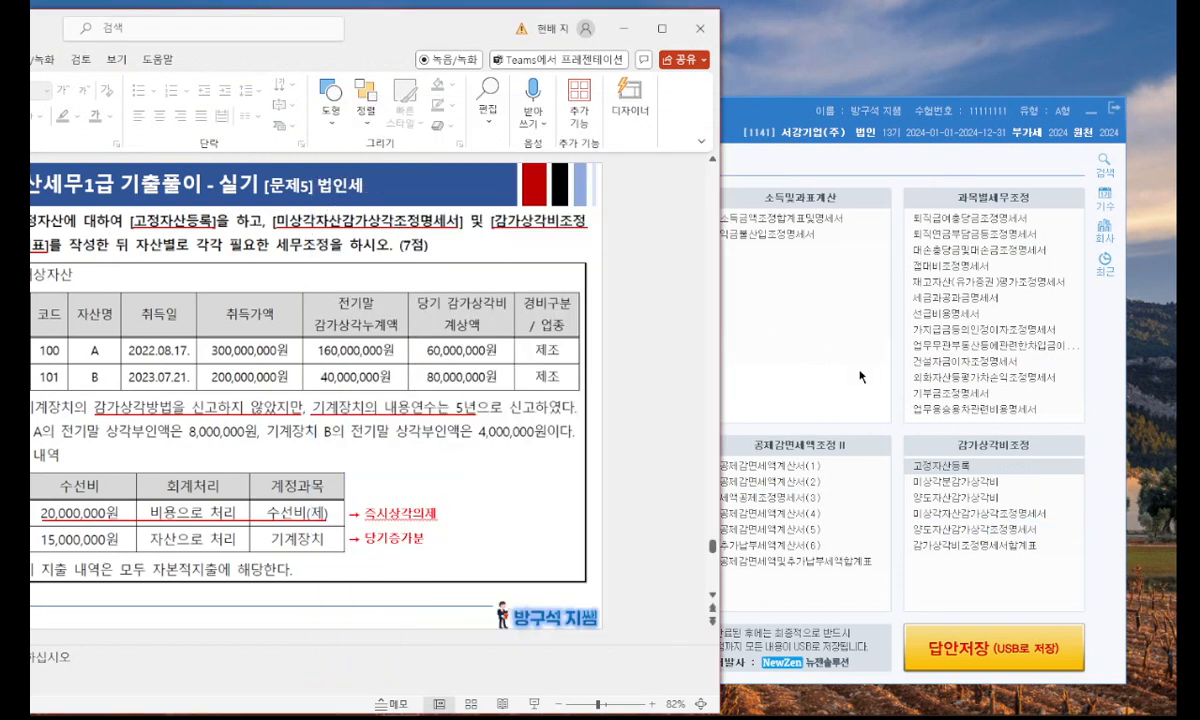
pyautogui.click(908, 483)
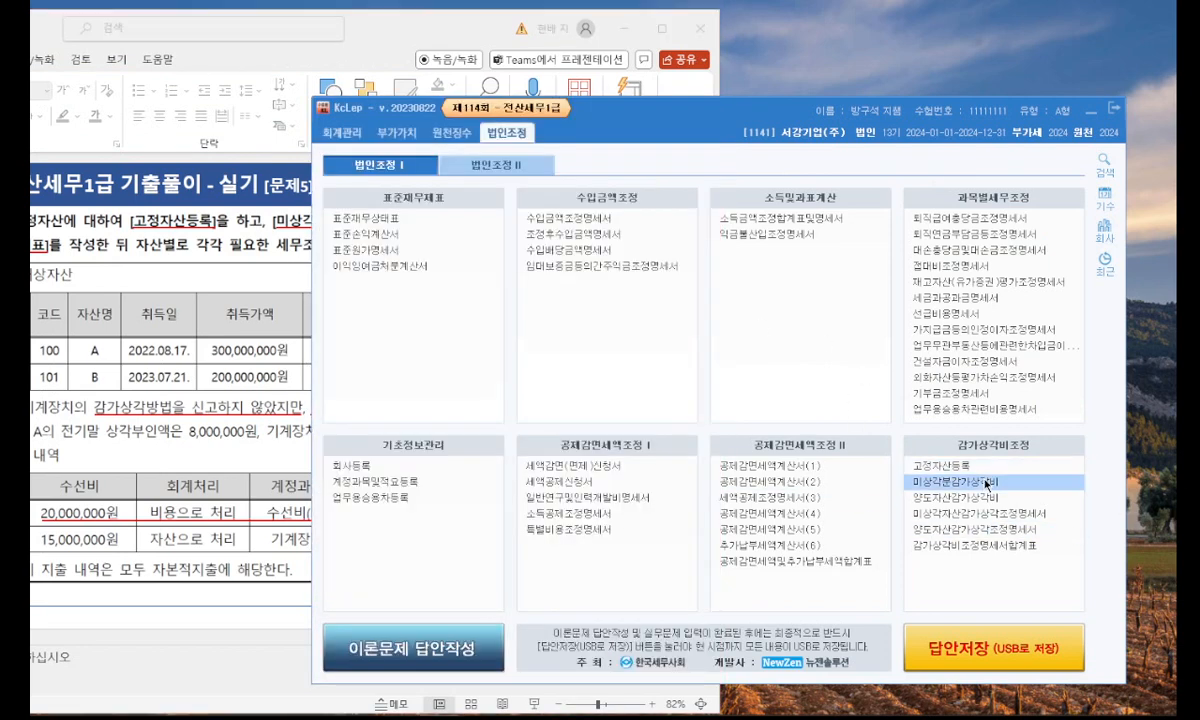
pyautogui.click(987, 484)
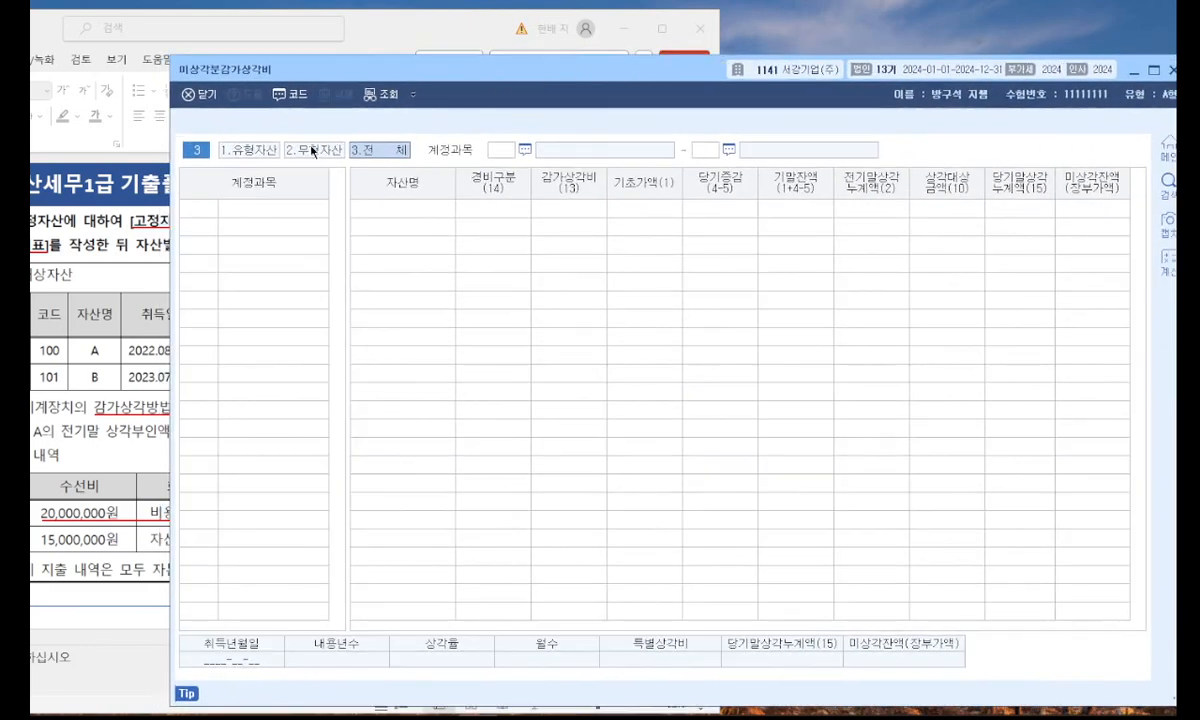
pyautogui.click(255, 154)
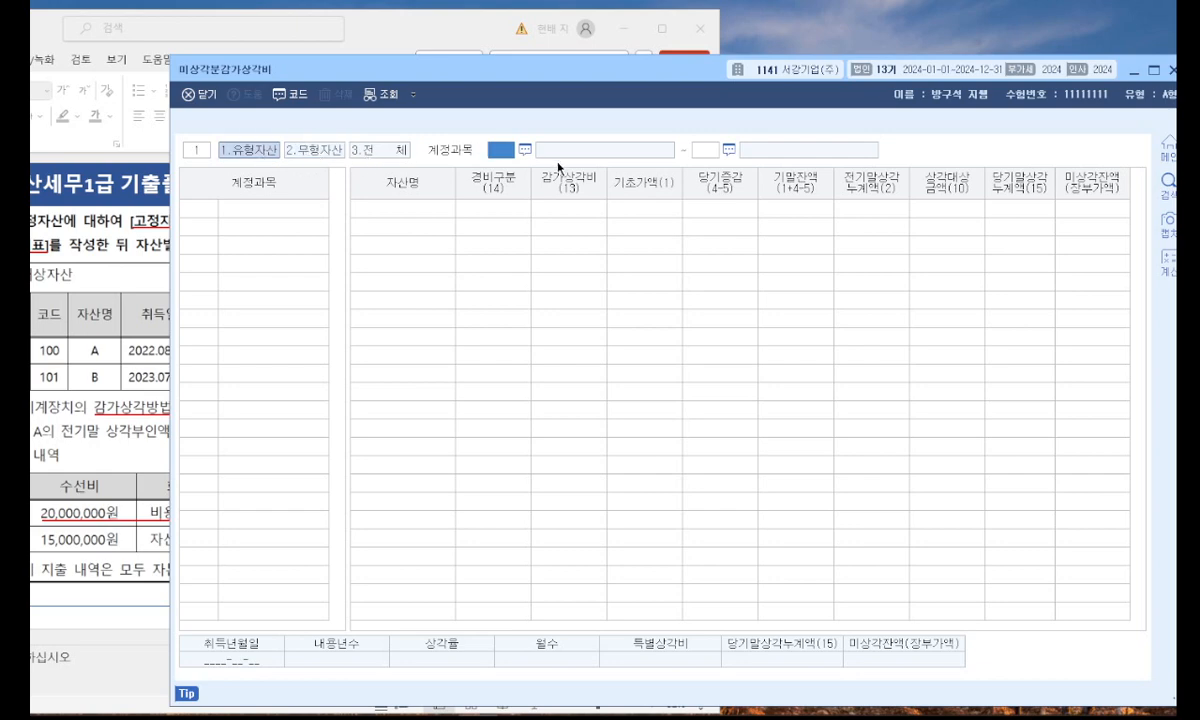
pyautogui.press('F2')
pyautogui.press('Return')
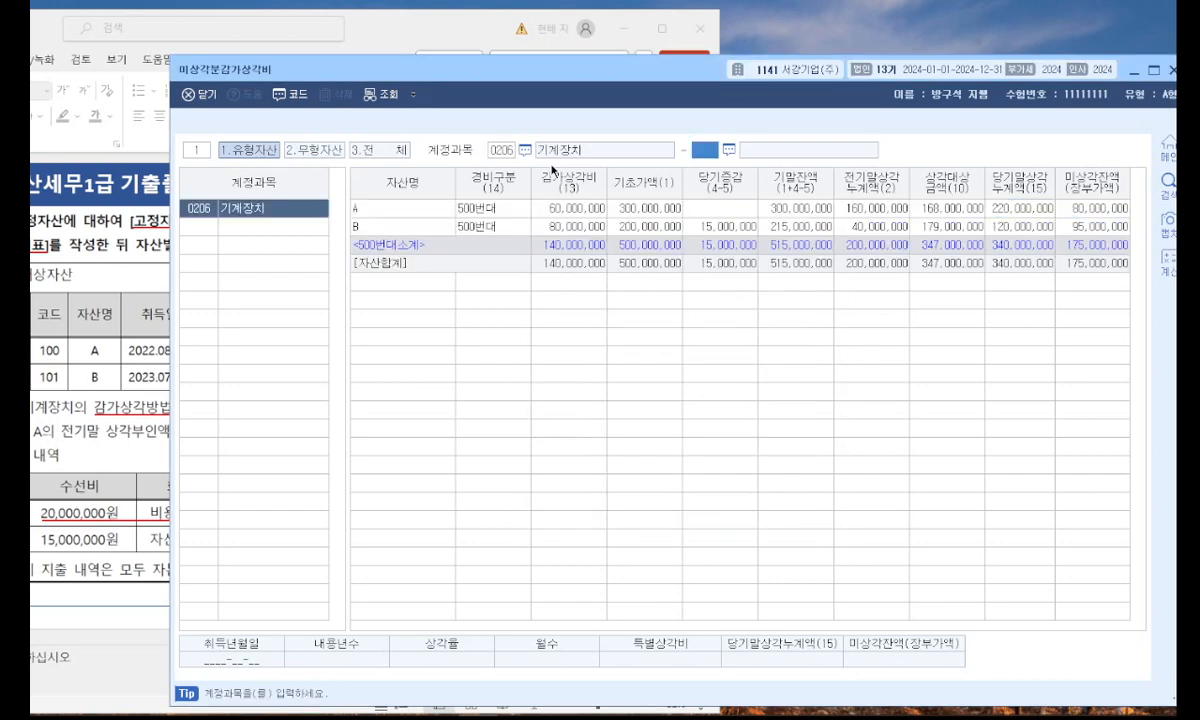
pyautogui.press('Return')
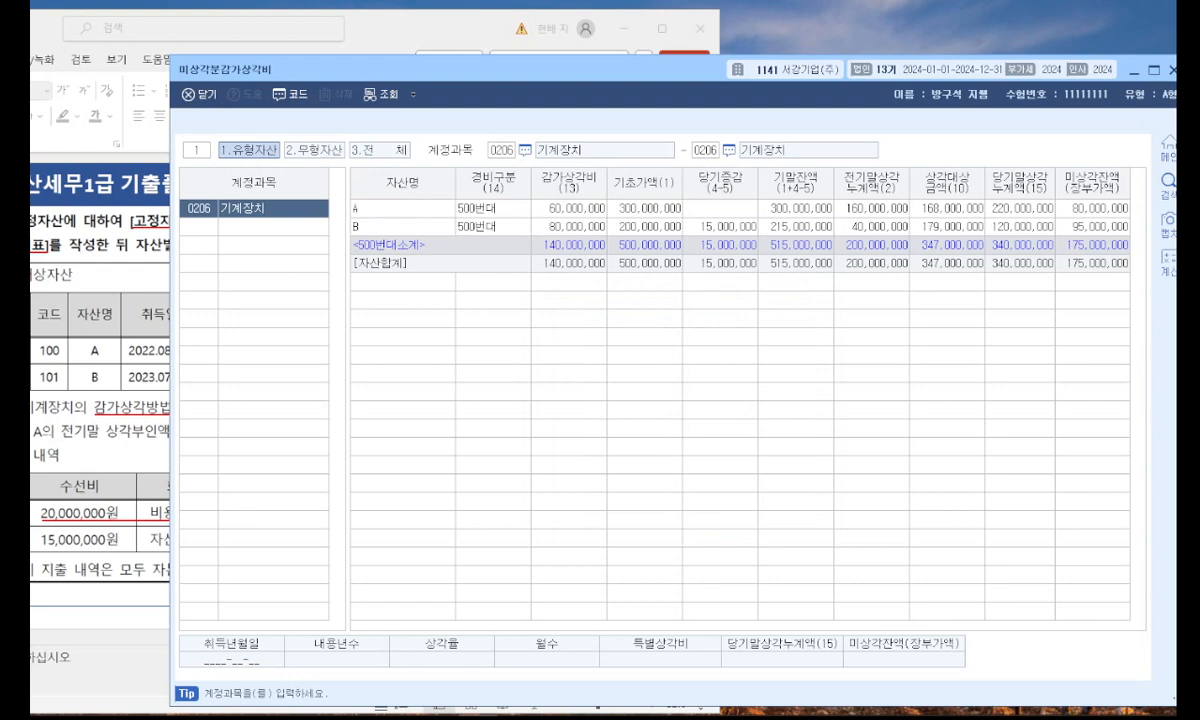
pyautogui.click(698, 208)
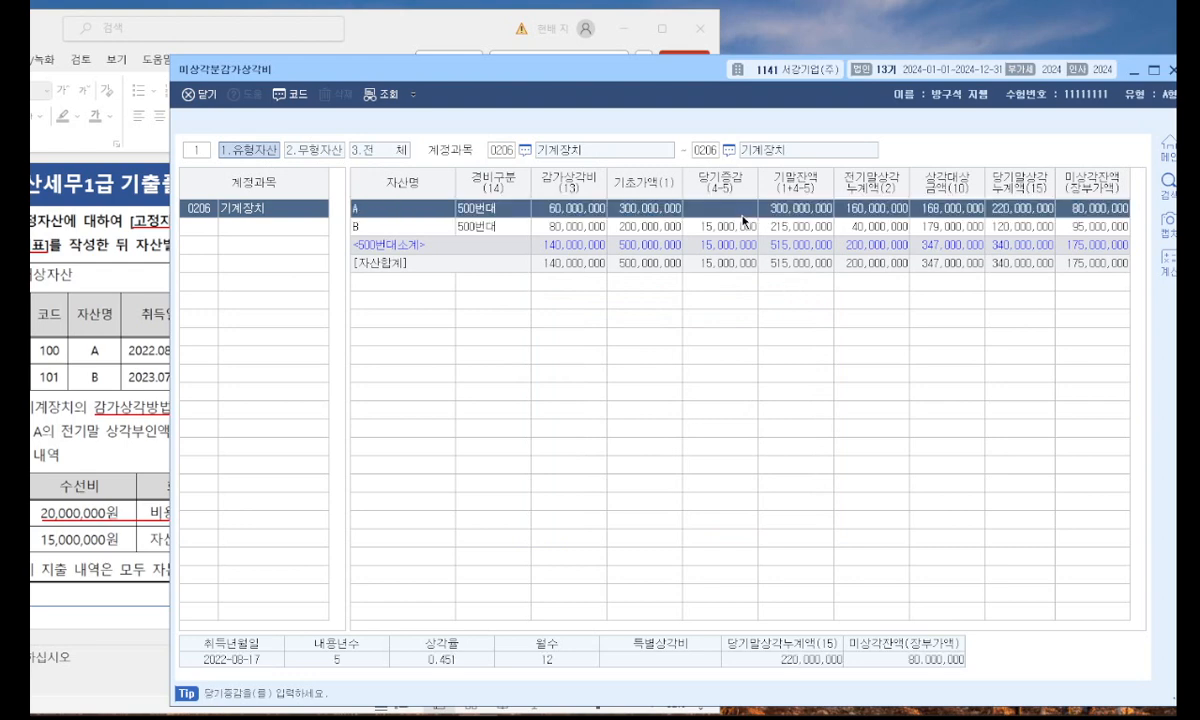
pyautogui.click(1173, 71)
# Open 미상각자산감가상각조정명세서 and load the registered assets into the 유형자산(정률법) form.
pyautogui.click(273, 267)
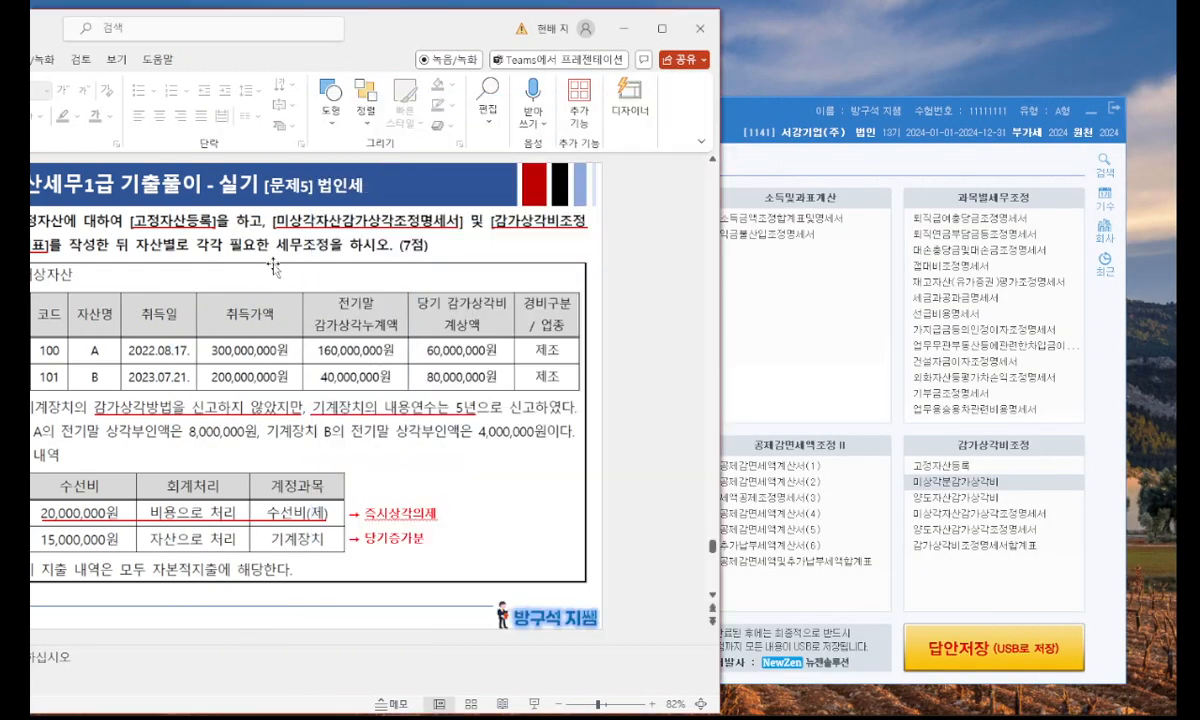
pyautogui.click(1041, 519)
pyautogui.click(1041, 516)
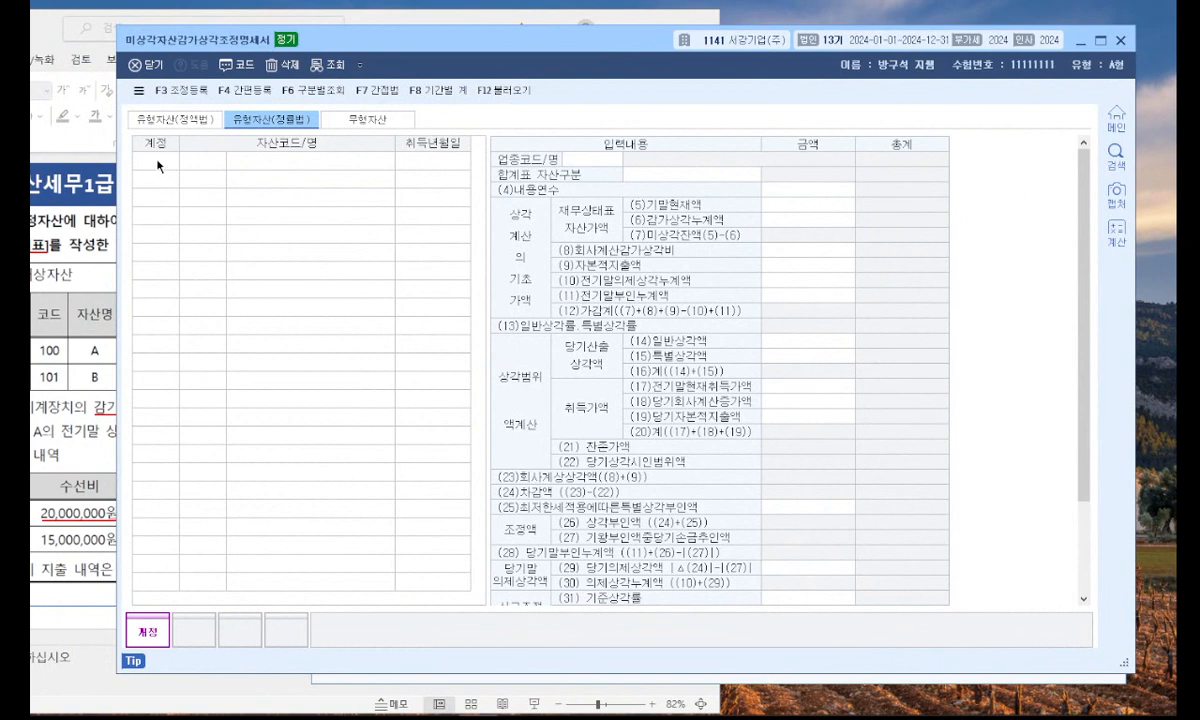
pyautogui.click(192, 119)
pyautogui.click(258, 120)
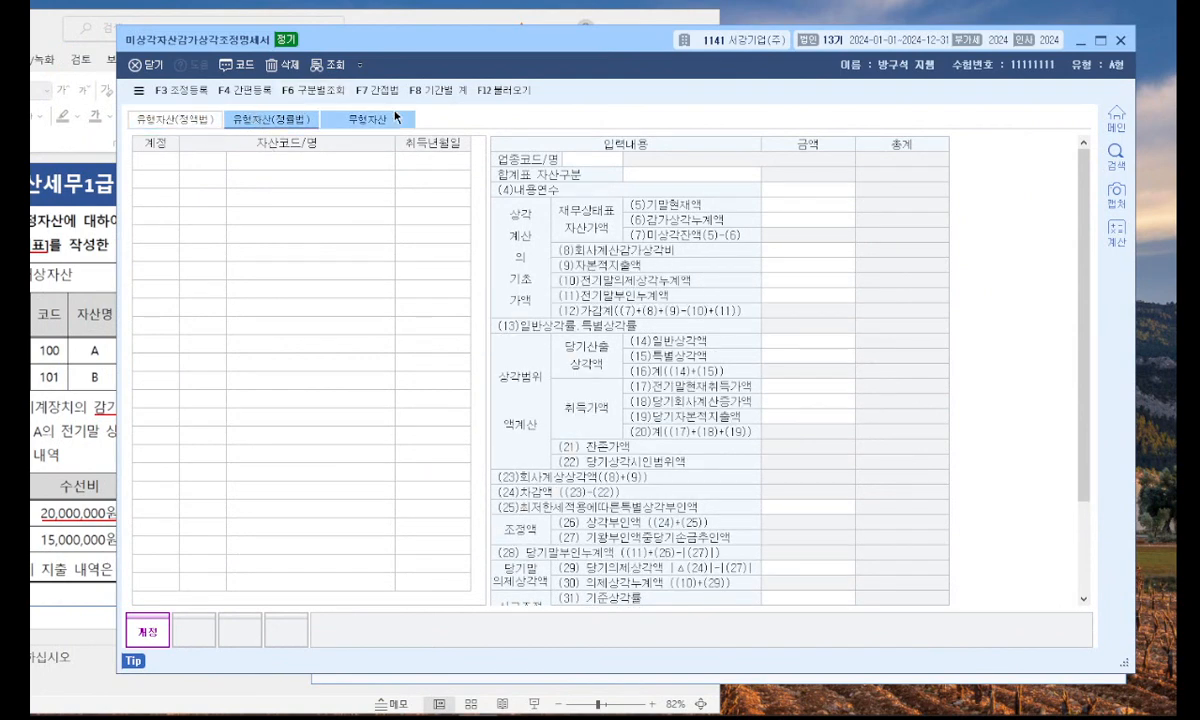
pyautogui.click(492, 90)
pyautogui.click(560, 377)
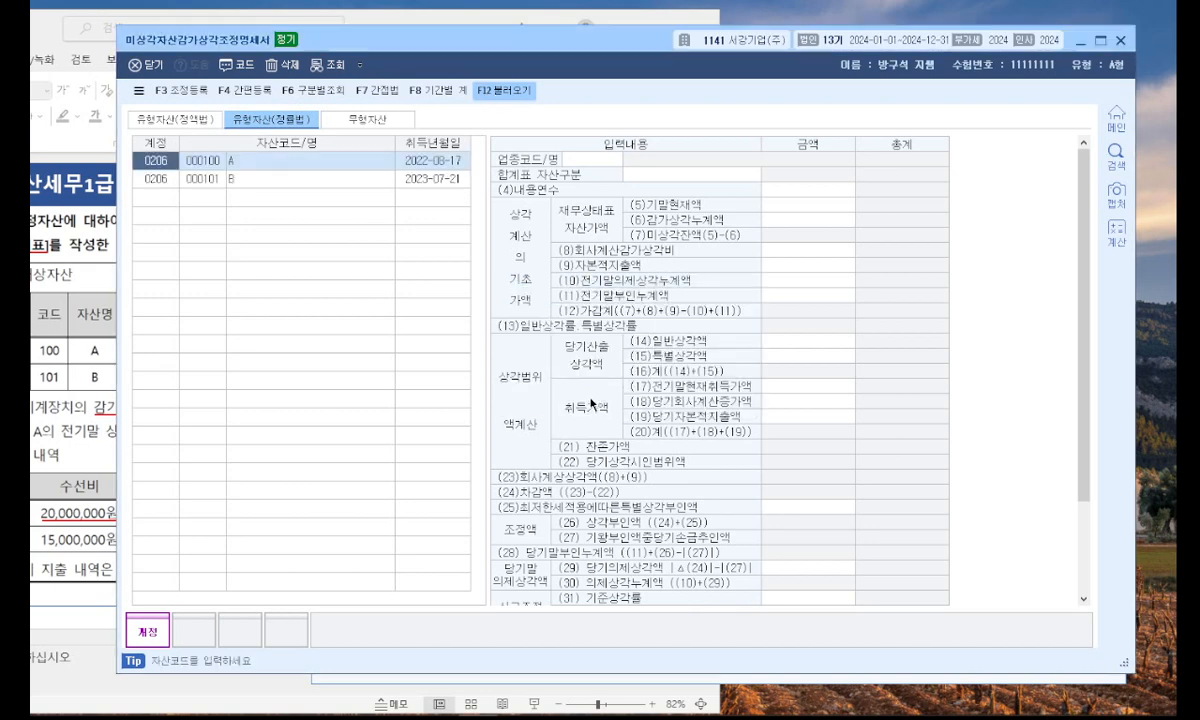
# Examine the calculated depreciation limits and adjustment amounts for asset A and asset B.
pyautogui.click(295, 163)
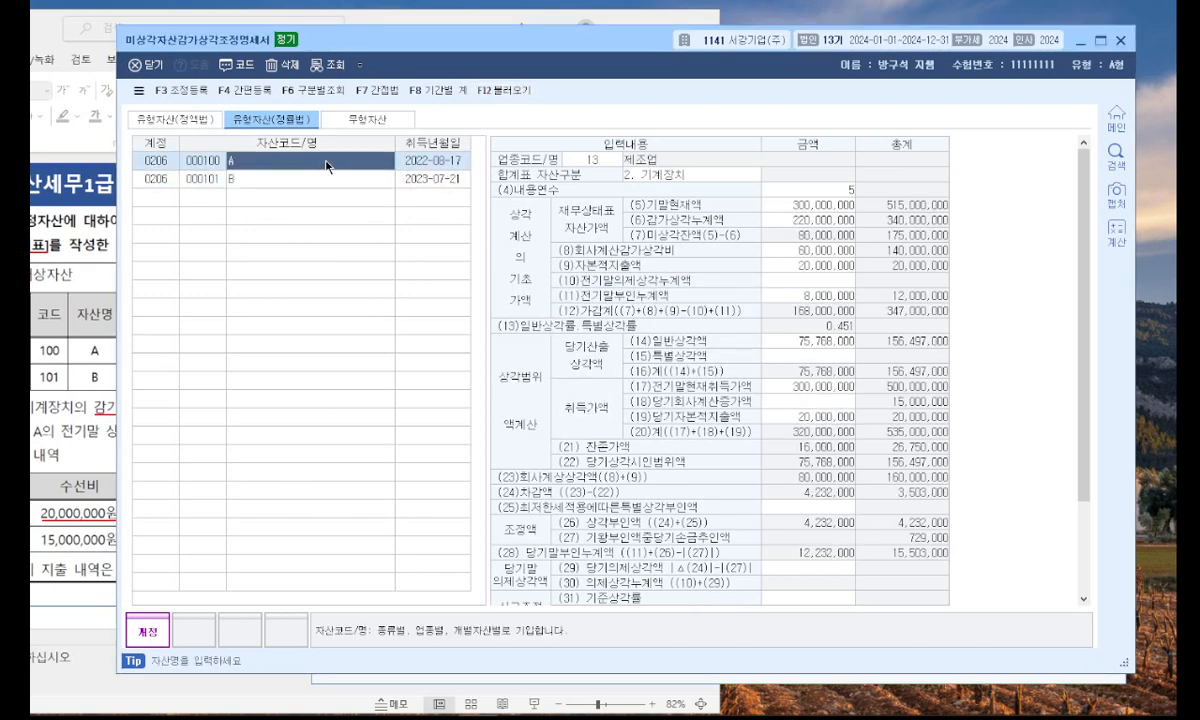
pyautogui.click(330, 179)
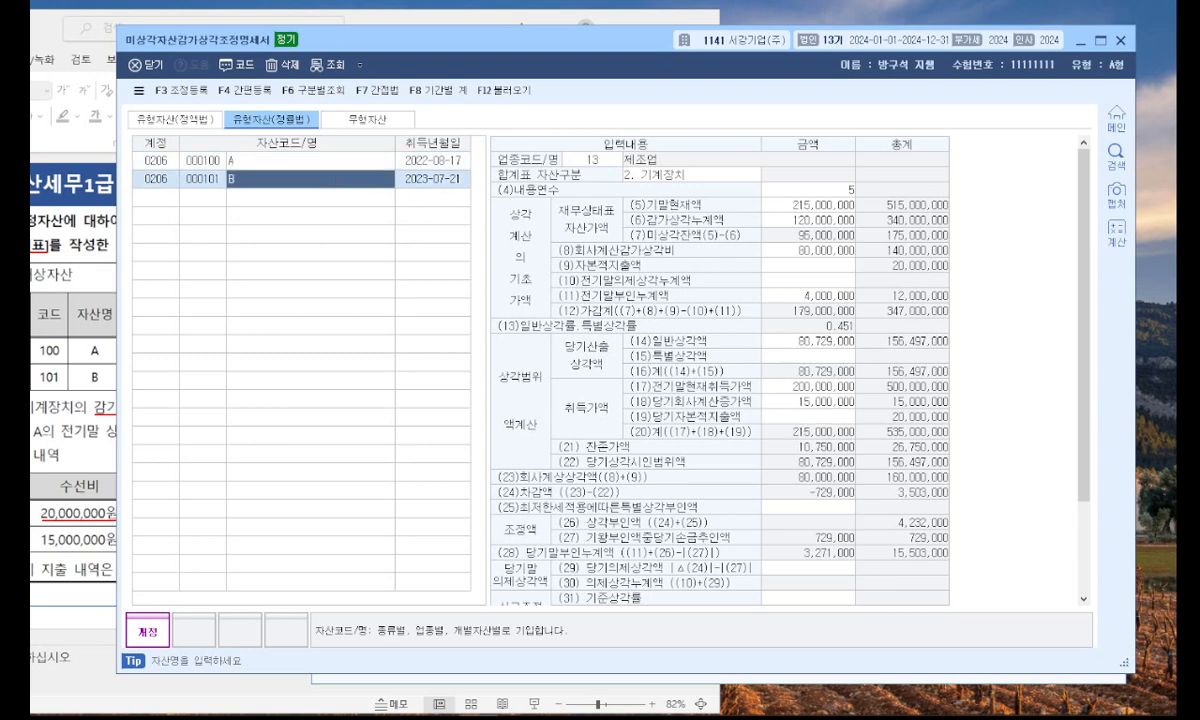
pyautogui.hotkey('ctrl', '2')
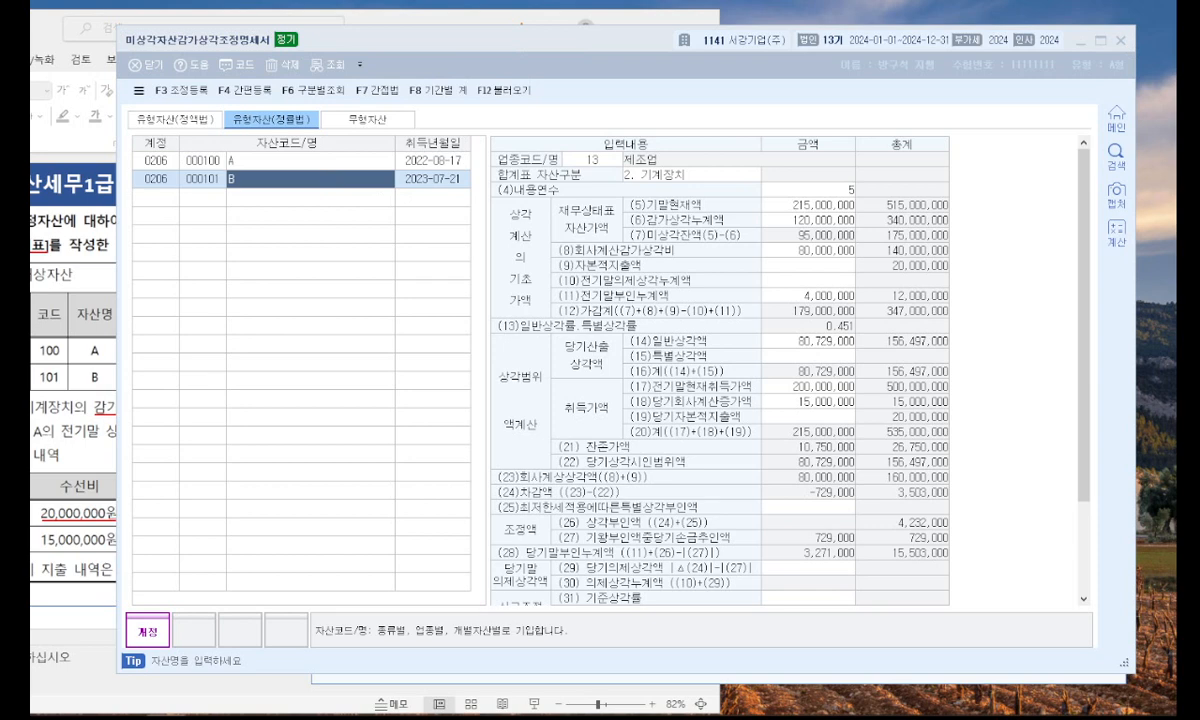
# Open 조정 등록 and examine the adjustment items proposed for assets A and B.
pyautogui.click(177, 98)
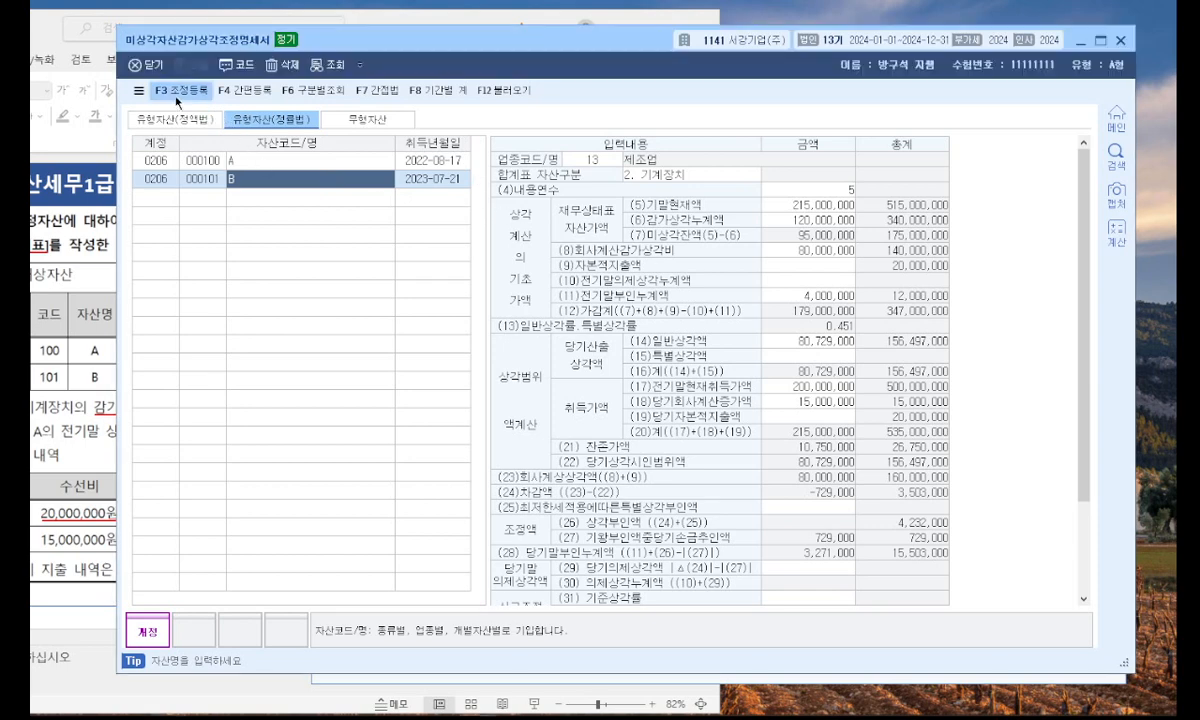
pyautogui.click(177, 98)
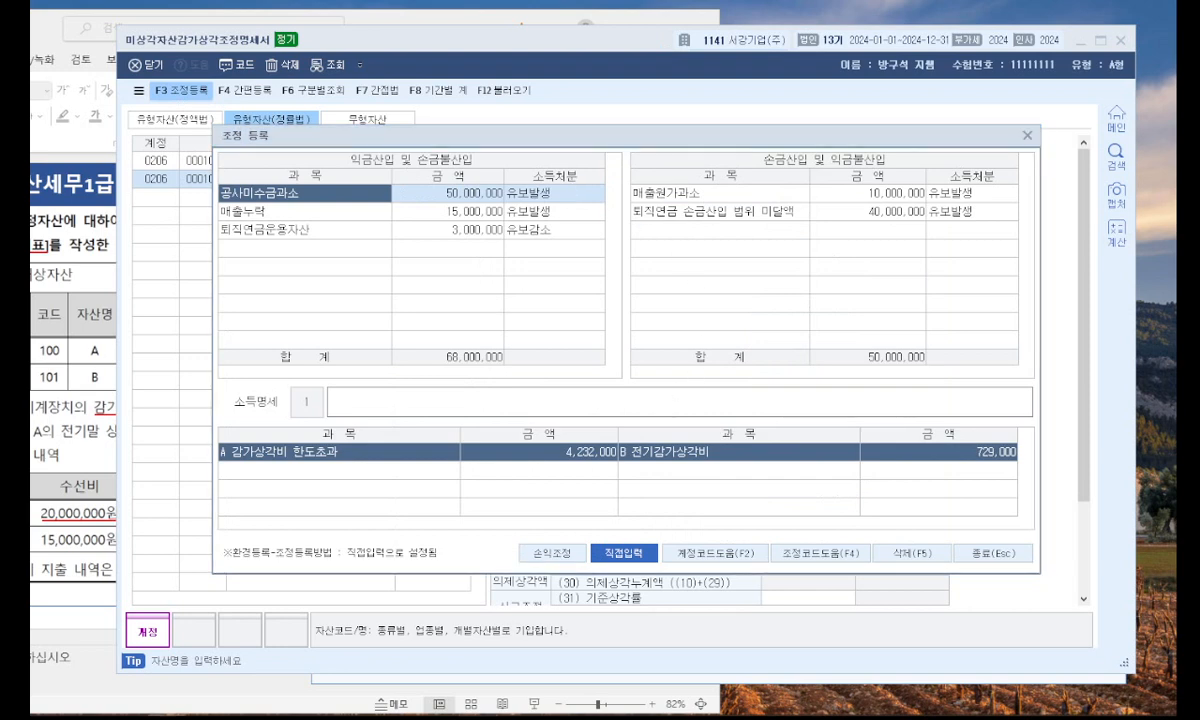
pyautogui.click(361, 458)
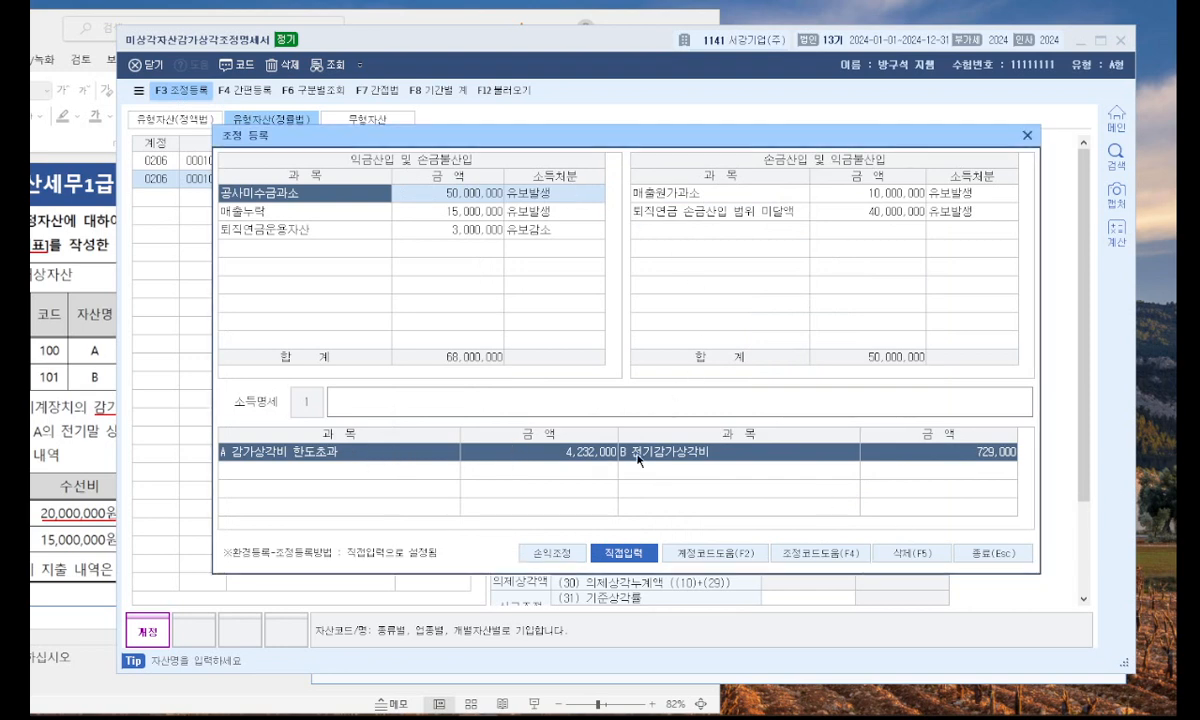
# Add A 감가상각비 한도초과 of 4,232,000 under 익금산입 및 손금불산입 with 소득처분 유보발생.
pyautogui.click(277, 246)
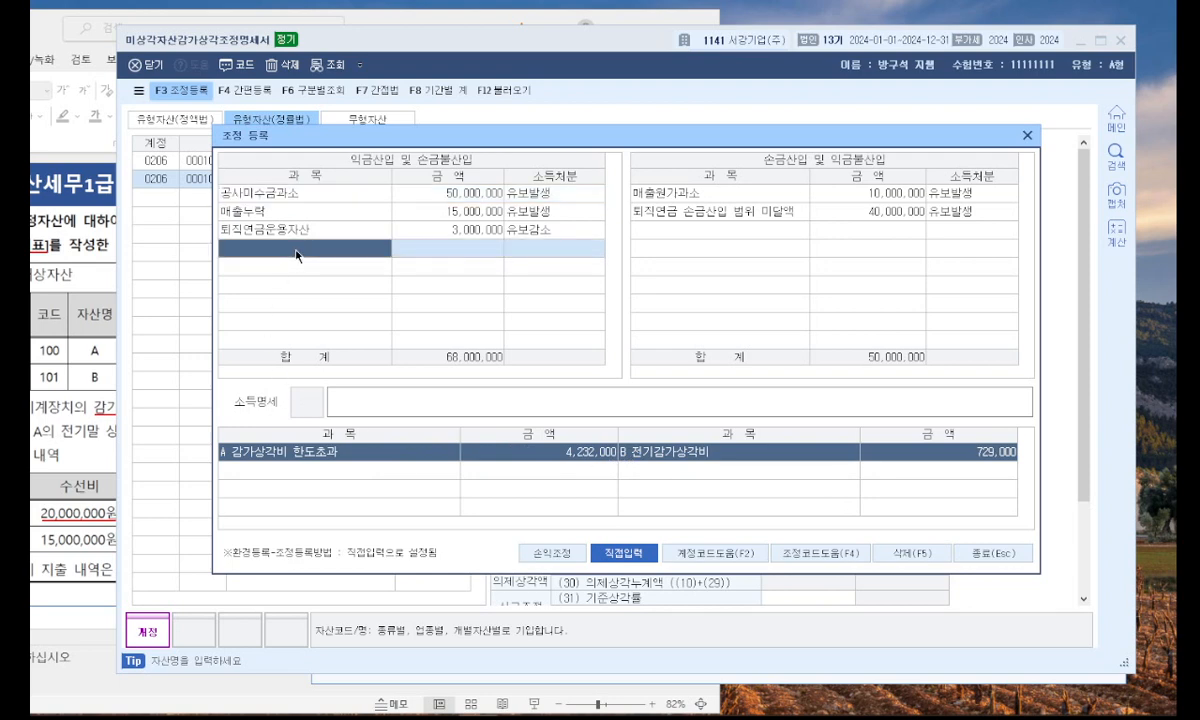
pyautogui.write('A ')
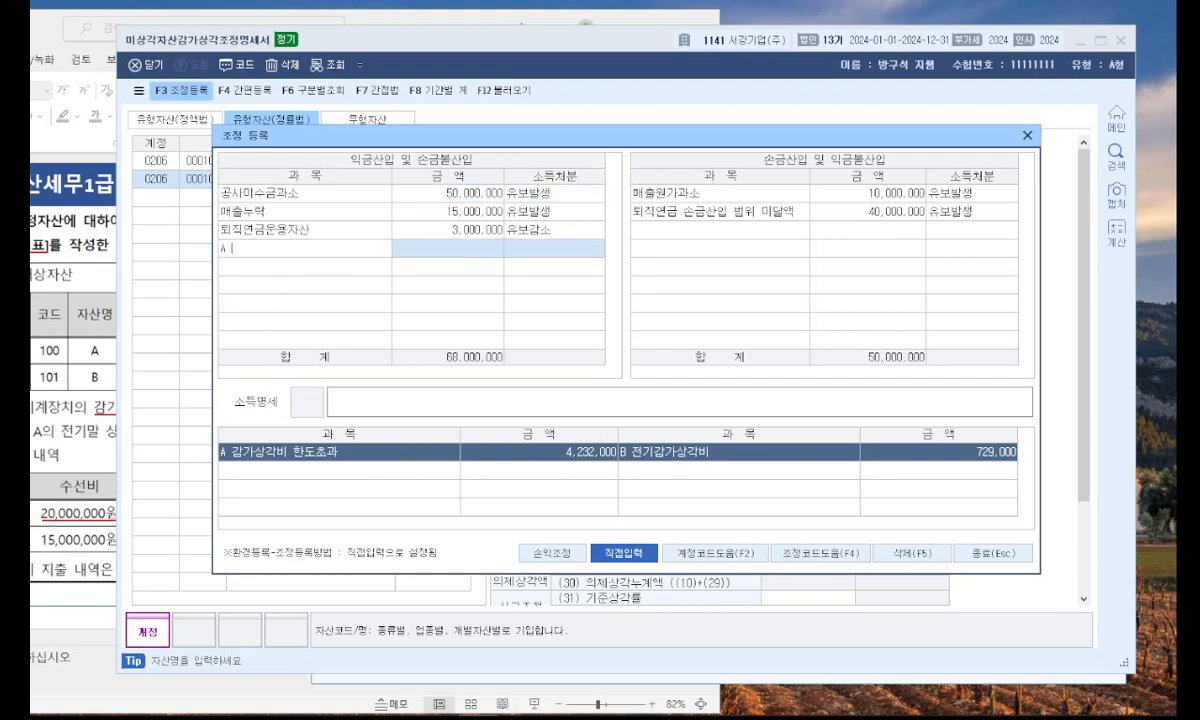
pyautogui.write('ㄱ감가상각비 한도초과')
pyautogui.press('Return')
pyautogui.write('4232')
pyautogui.press('Return')
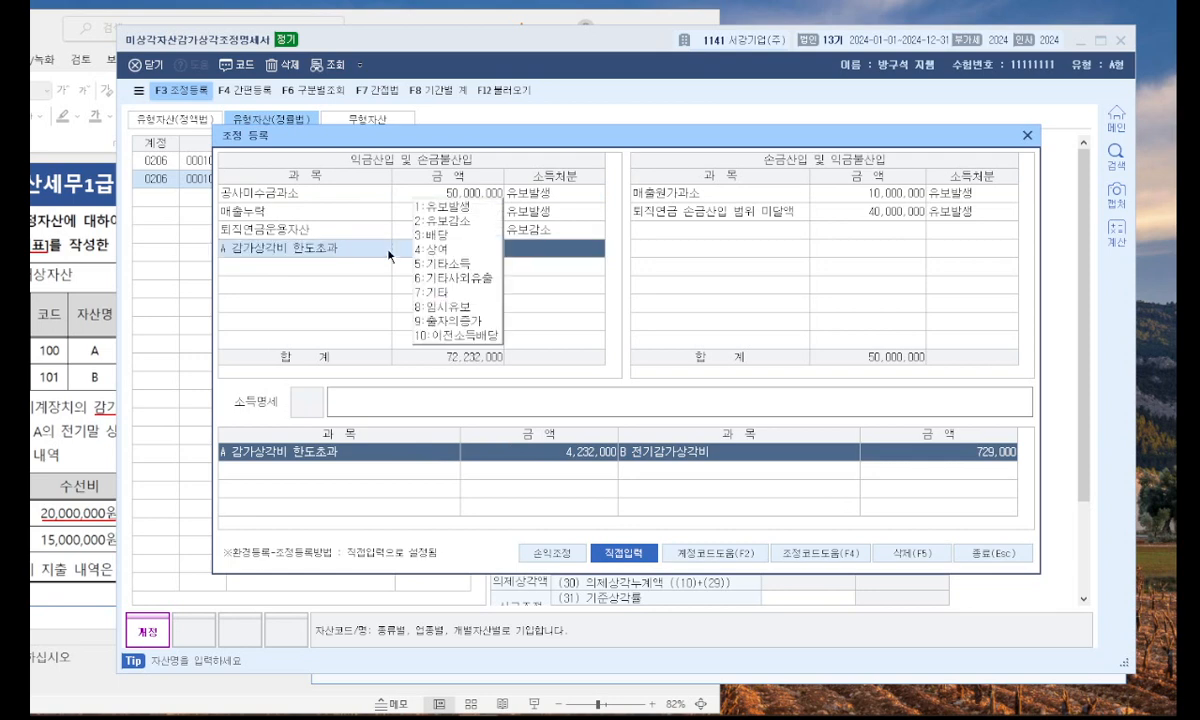
pyautogui.click(410, 204)
pyautogui.click(677, 228)
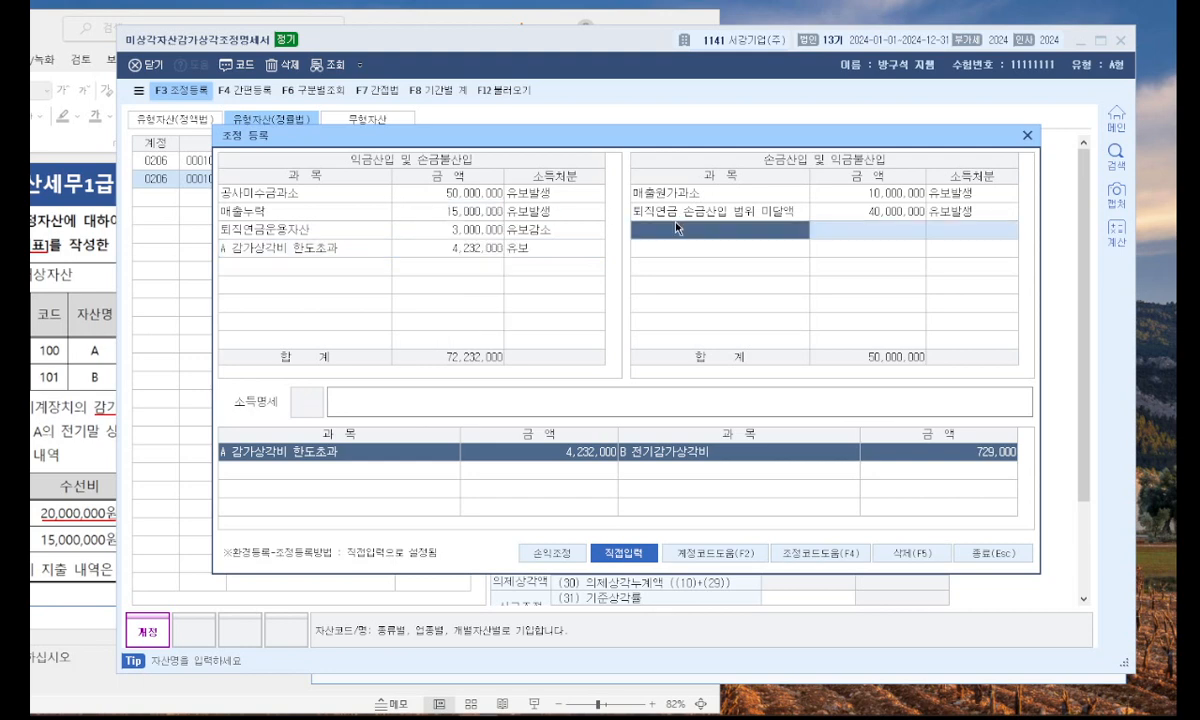
# Try to reset the 소득처분 of the A 감가상각비 한도초과 entry to 유보발생.
pyautogui.click(516, 246)
pyautogui.click(489, 236)
pyautogui.click(518, 247)
pyautogui.click(440, 206)
pyautogui.click(612, 228)
pyautogui.click(522, 248)
pyautogui.click(446, 205)
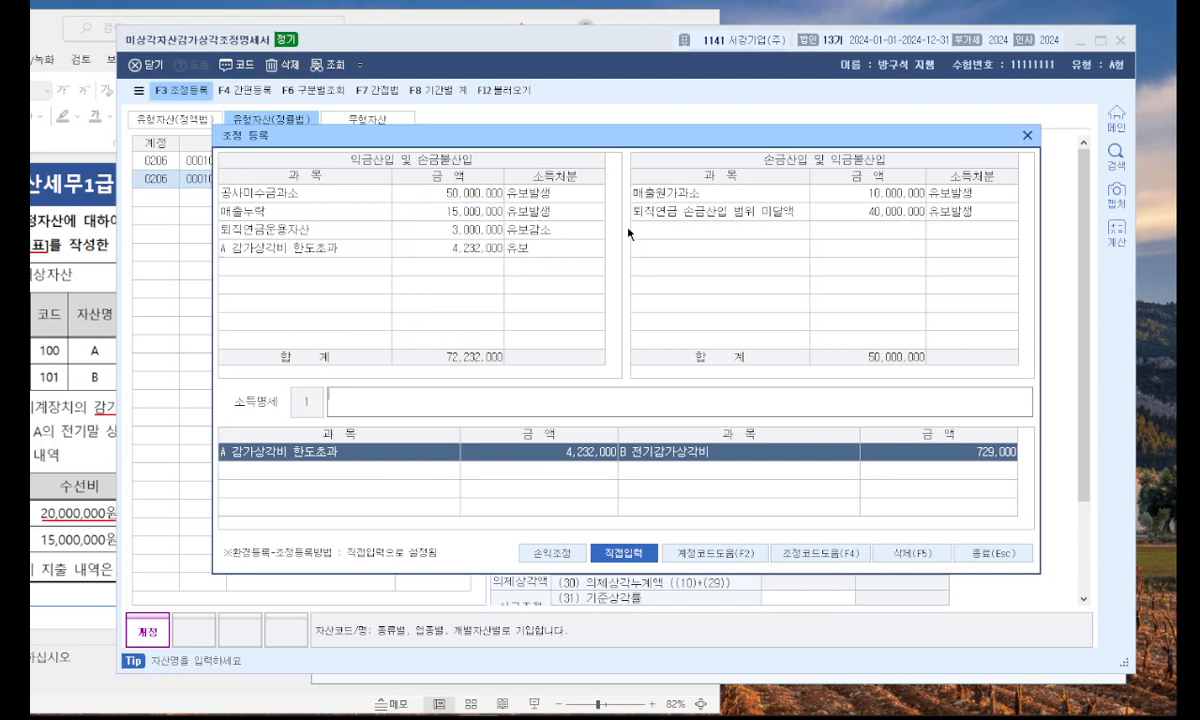
# Add B 전기감가상각비 of 729,000 under 손금산입 및 익금불산입 with 소득처분 유보감소.
pyautogui.click(700, 232)
pyautogui.write('B 전기감가상')
pyautogui.write('각비')
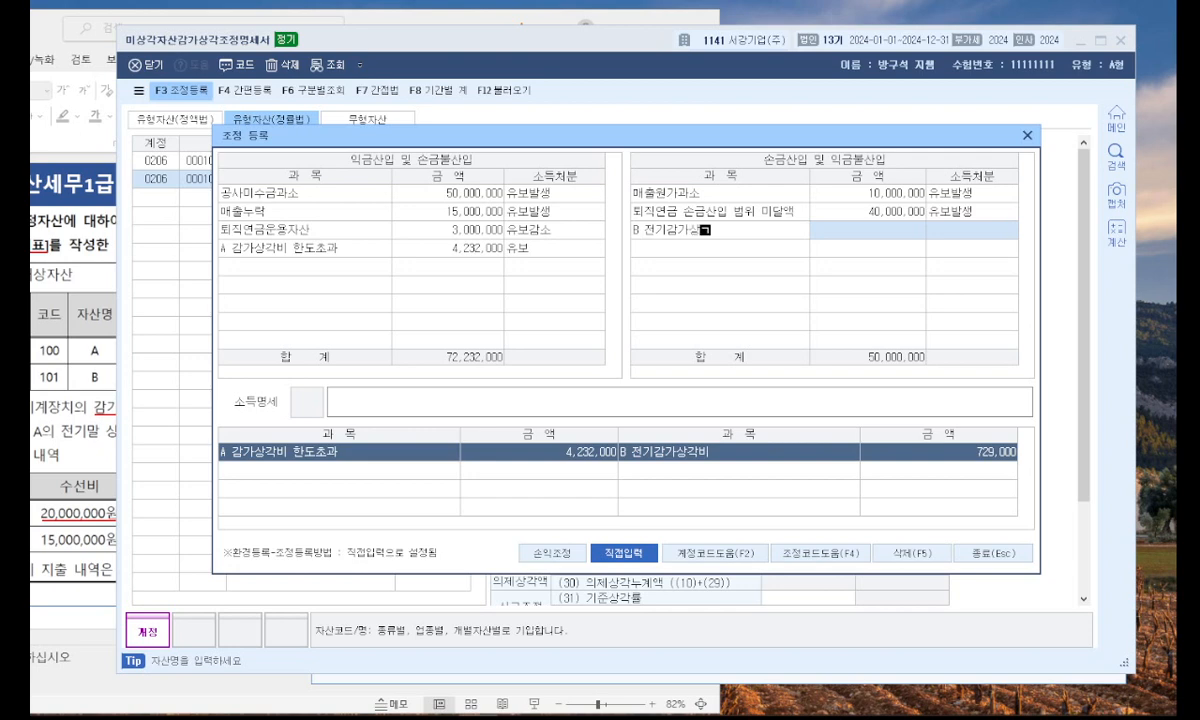
pyautogui.press('Return')
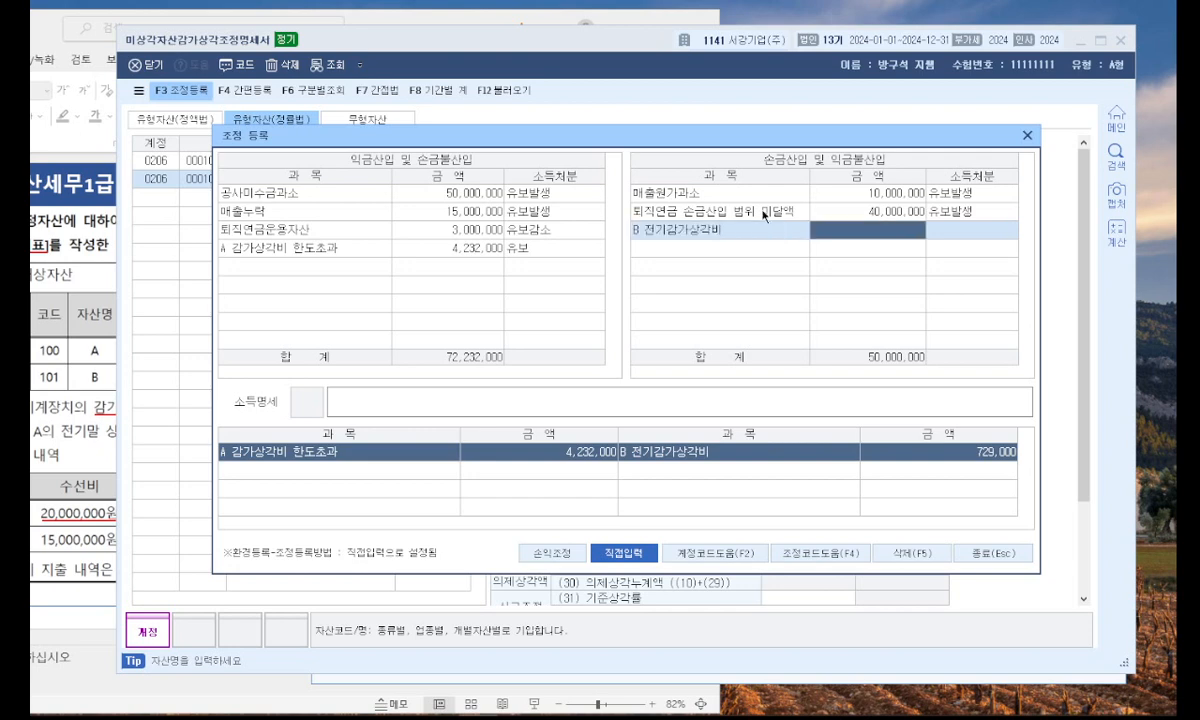
pyautogui.write('7296')
pyautogui.write('000')
pyautogui.press('Return')
pyautogui.click(882, 245)
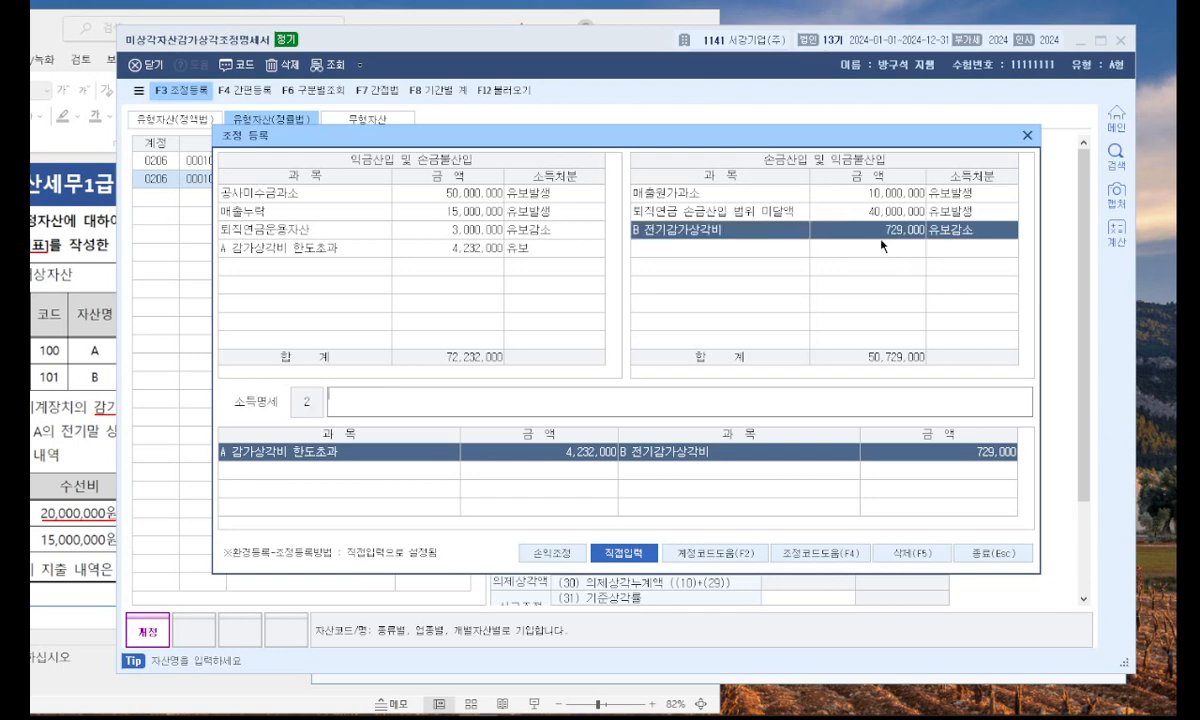
# Try to set the 소득처분 of the A 감가상각비 한도초과 entry to 유보발생, and close 조정 등록 and the 미상각자산감가상각조정명세서.
pyautogui.click(541, 252)
pyautogui.click(478, 226)
pyautogui.click(515, 245)
pyautogui.click(460, 248)
pyautogui.click(516, 243)
pyautogui.click(481, 214)
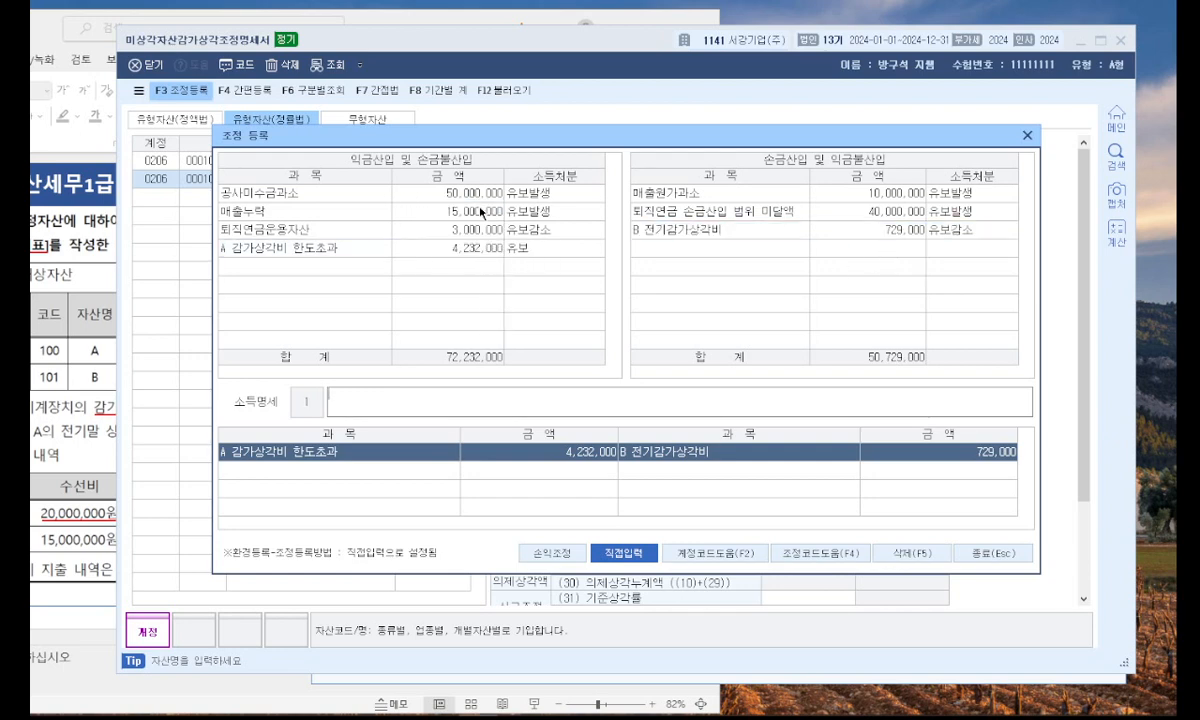
pyautogui.click(503, 232)
pyautogui.click(497, 211)
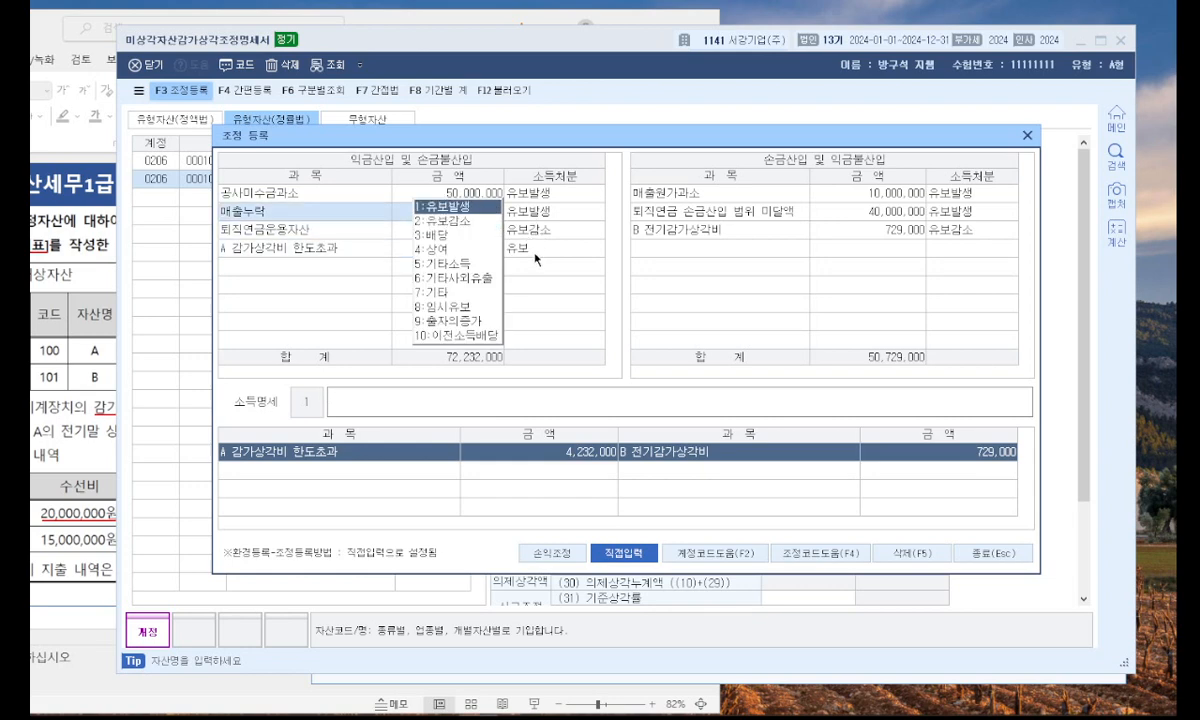
pyautogui.click(533, 254)
pyautogui.click(330, 262)
pyautogui.click(508, 247)
pyautogui.click(404, 273)
pyautogui.press('Escape')
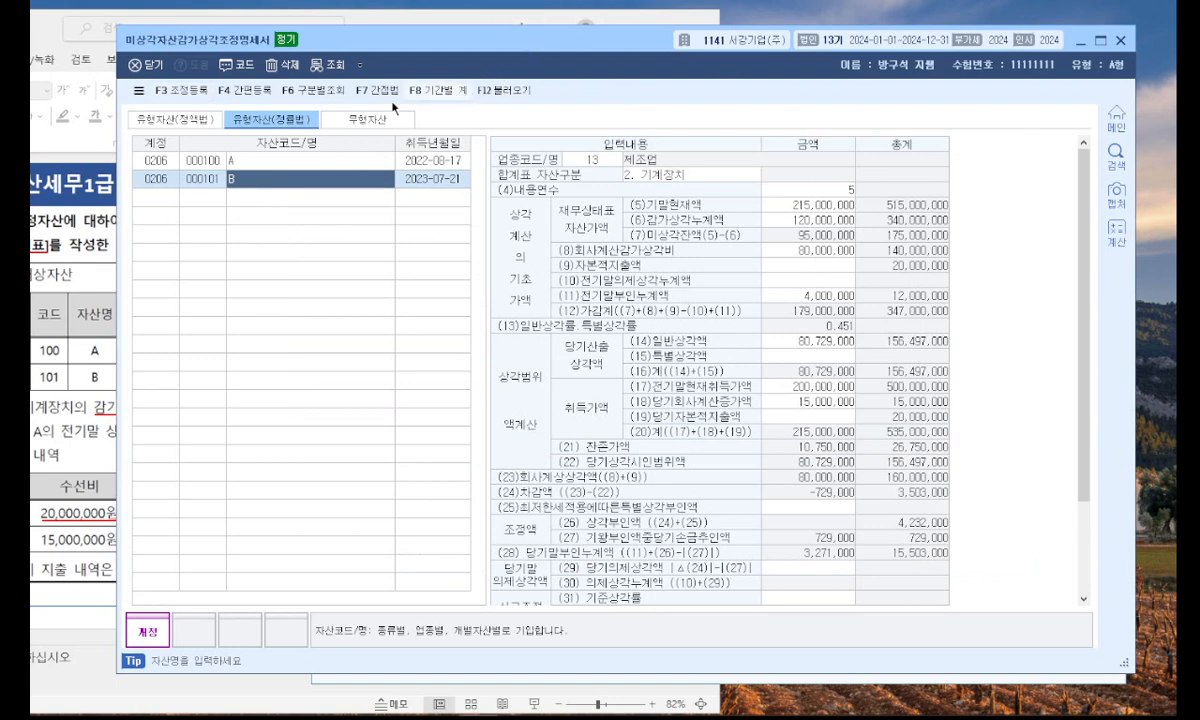
pyautogui.press('Escape')
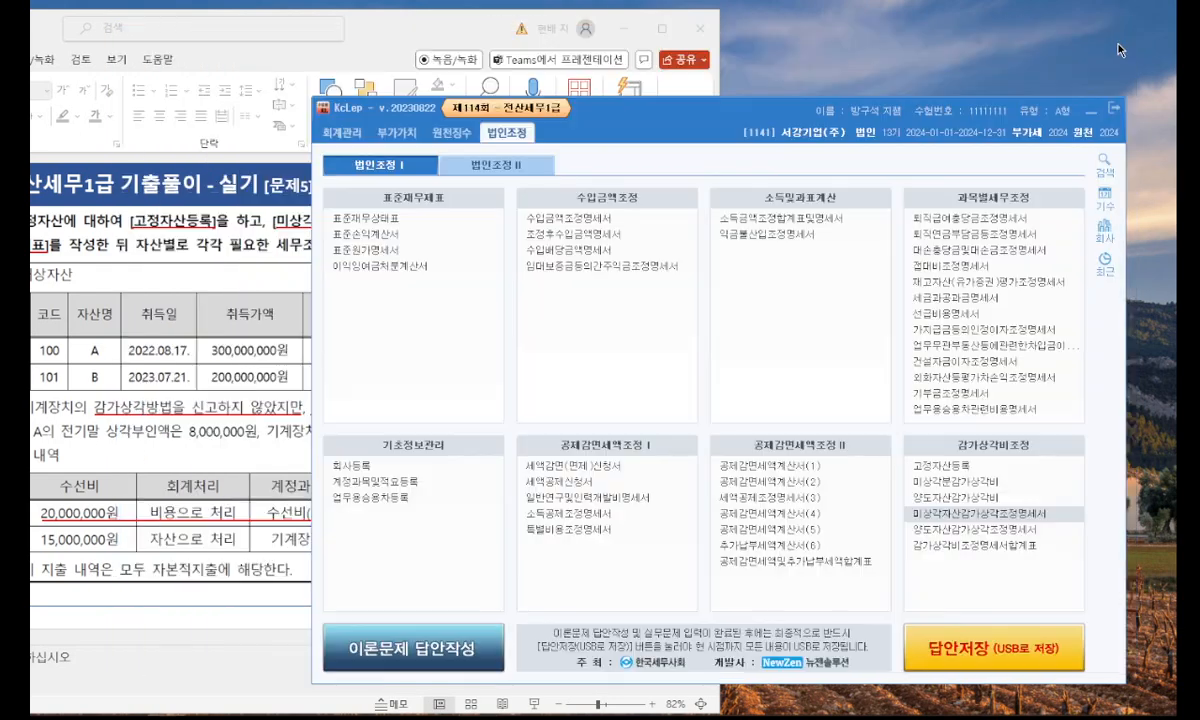
# Bring problem [3] in PowerPoint into view, then open 감가상각비조정명세서합계표 in KcLep and load the machine depreciation data.
pyautogui.click(398, 42)
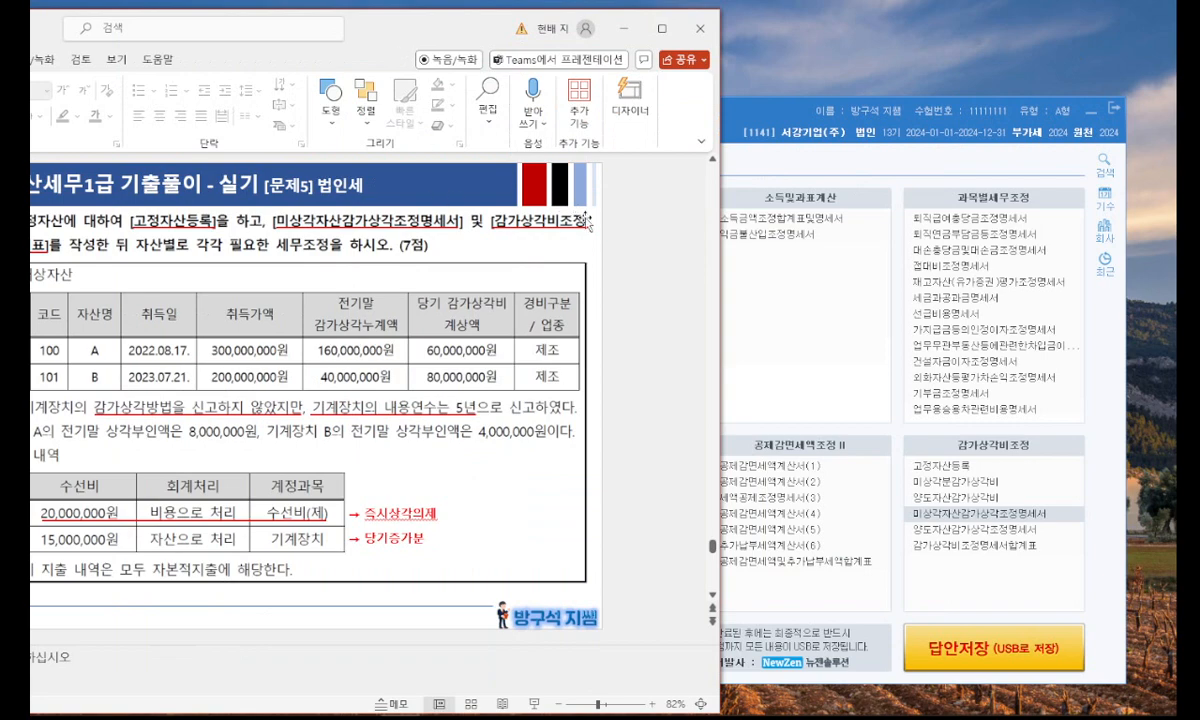
pyautogui.moveTo(402, 40); pyautogui.dragTo(496, 33)
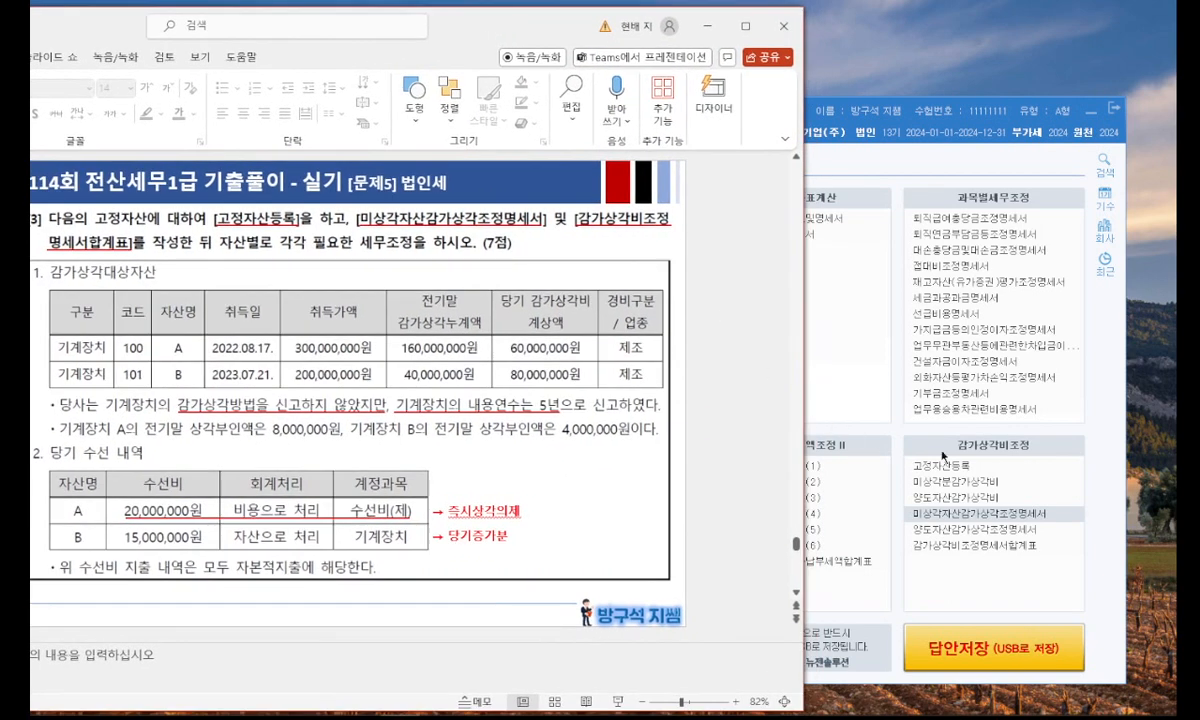
pyautogui.click(960, 512)
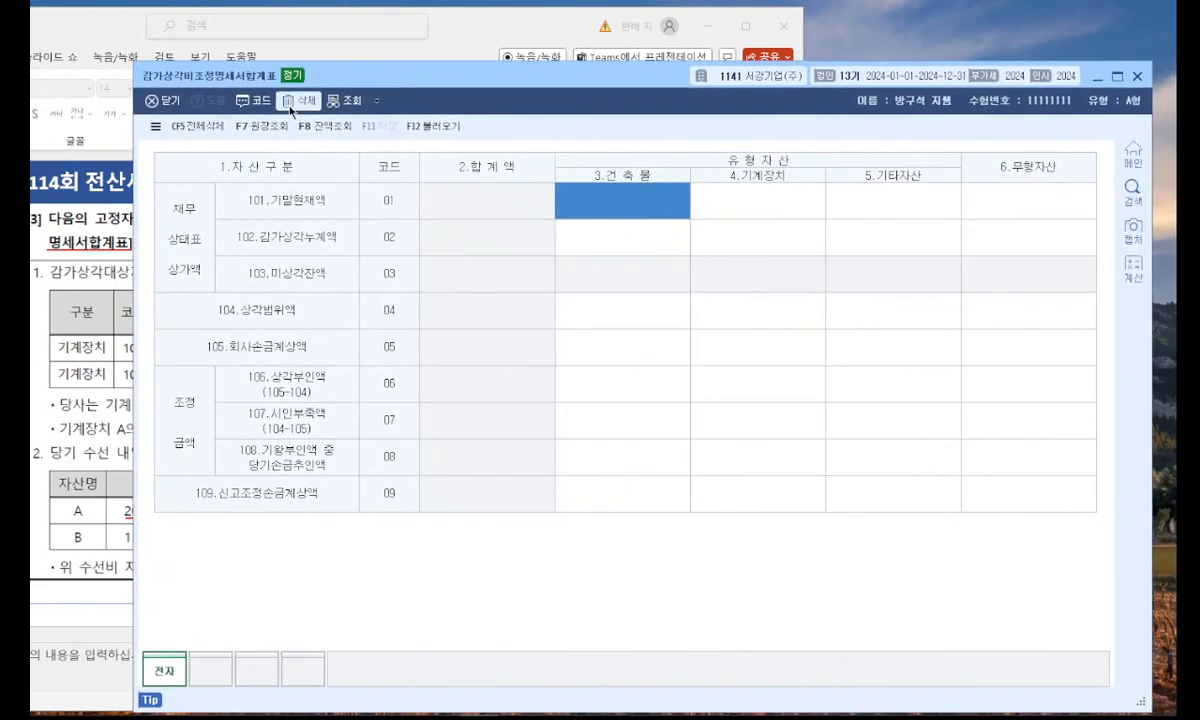
pyautogui.click(433, 126)
pyautogui.click(627, 430)
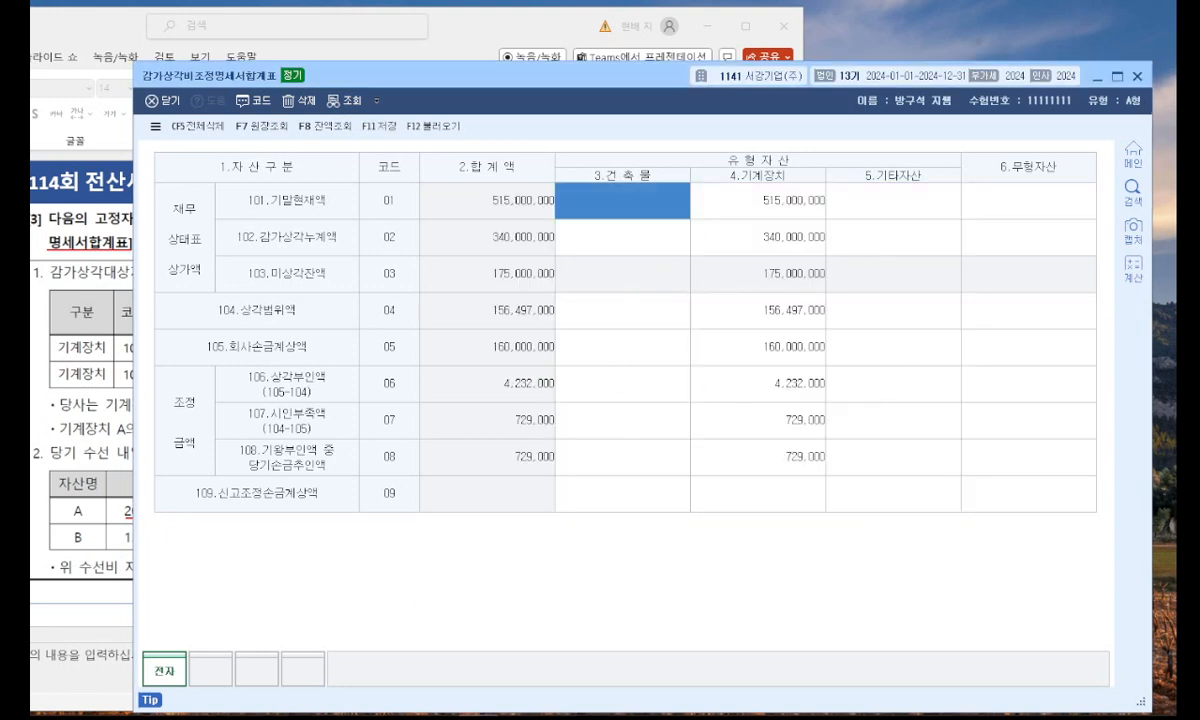
# Check problem [3] in PowerPoint once more and save the loaded 감가상각비조정명세서합계표 in KcLep.
pyautogui.click(92, 311)
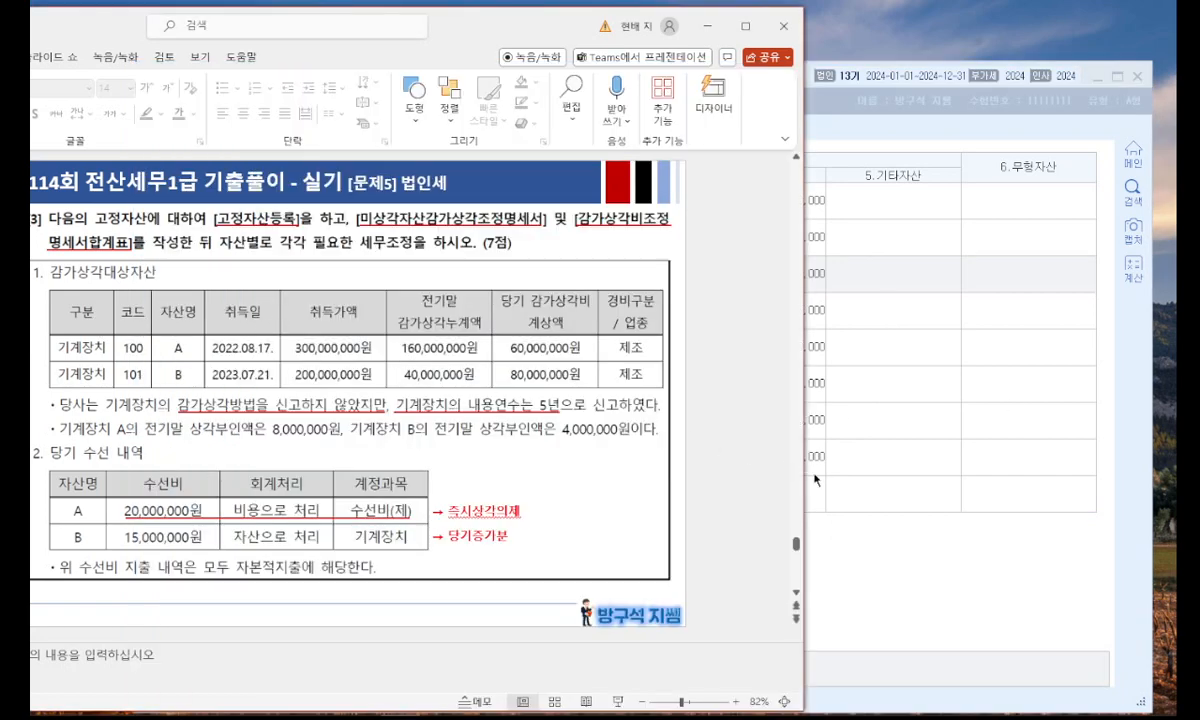
pyautogui.click(870, 497)
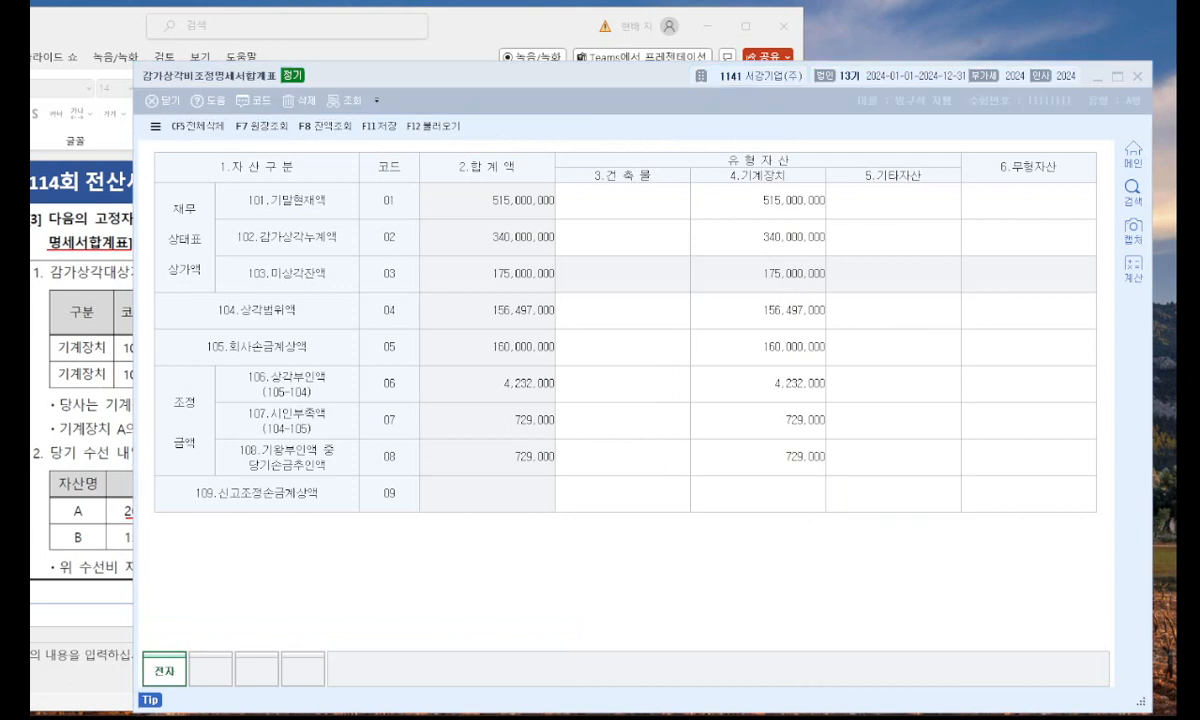
pyautogui.press('Escape')
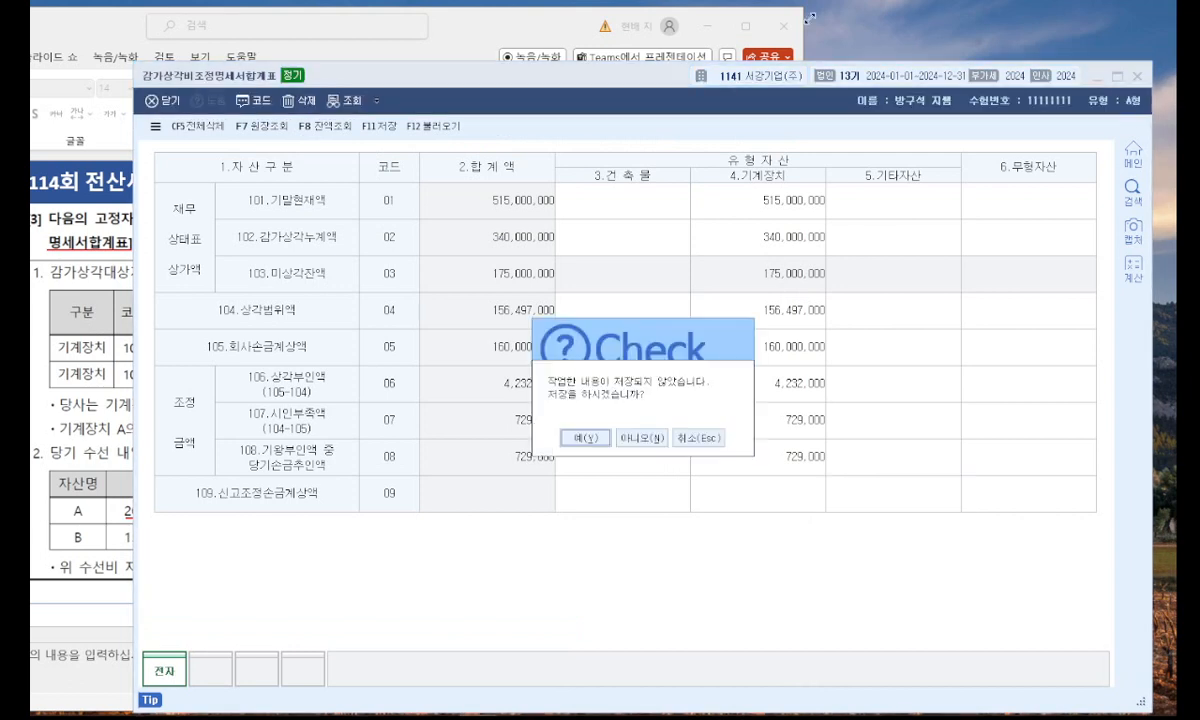
pyautogui.click(600, 439)
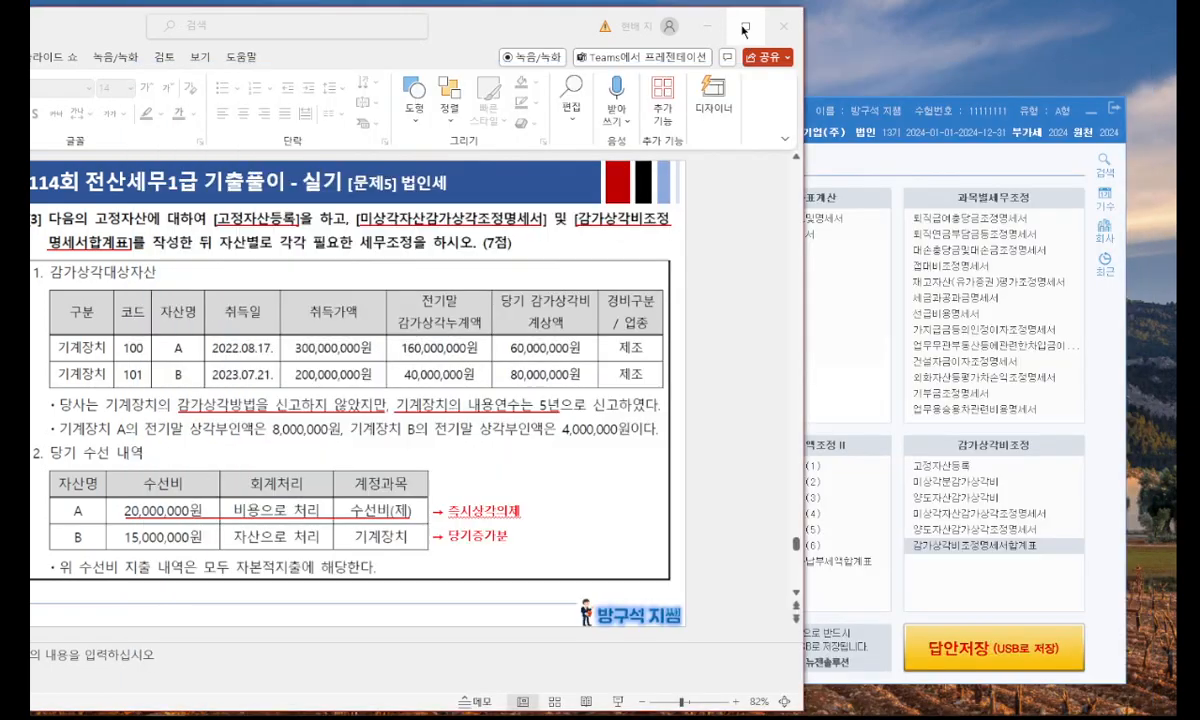
# Switch to PowerPoint at full window size and present slide 34 with problem [4] on the 기부금조정명세서.
pyautogui.click(745, 27)
pyautogui.click(127, 615)
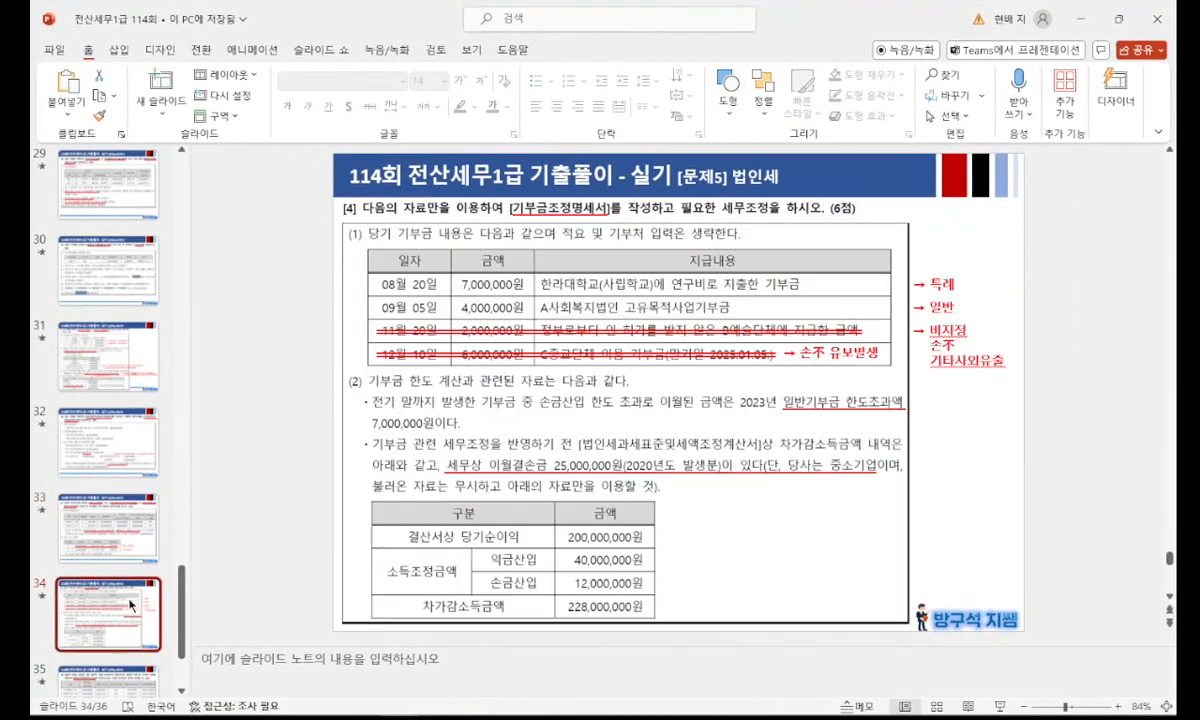
pyautogui.scroll(-2, 127, 600)
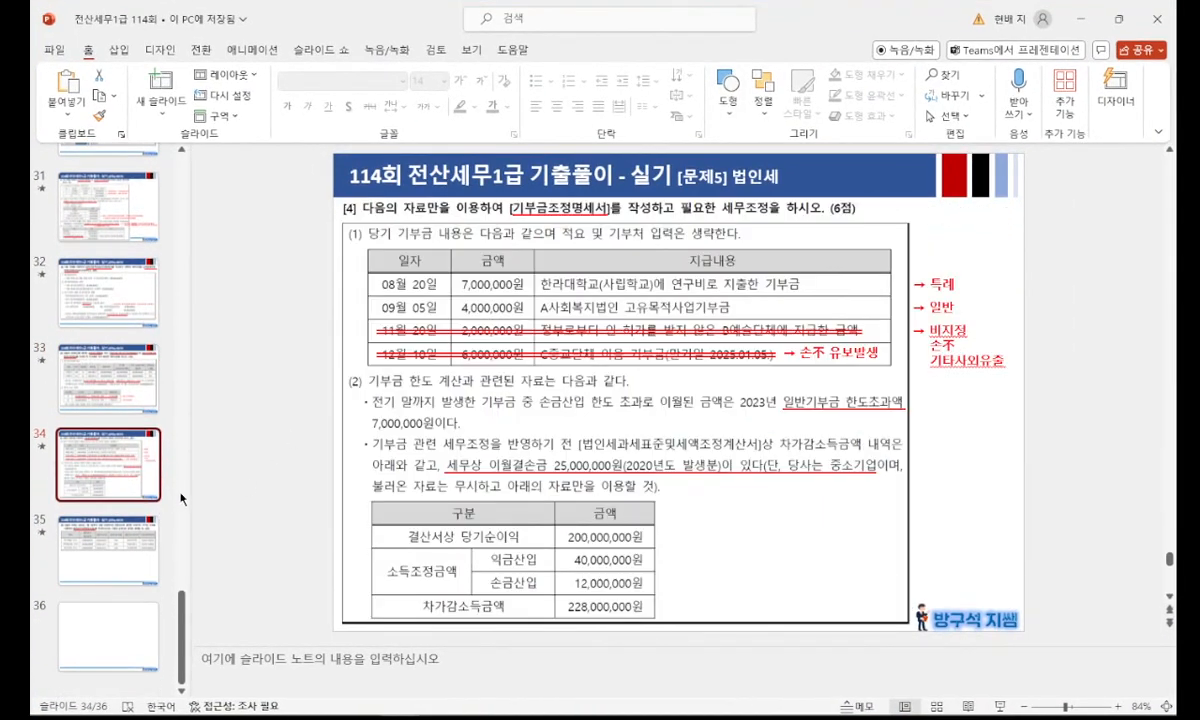
pyautogui.hotkey('shift', 'F5')
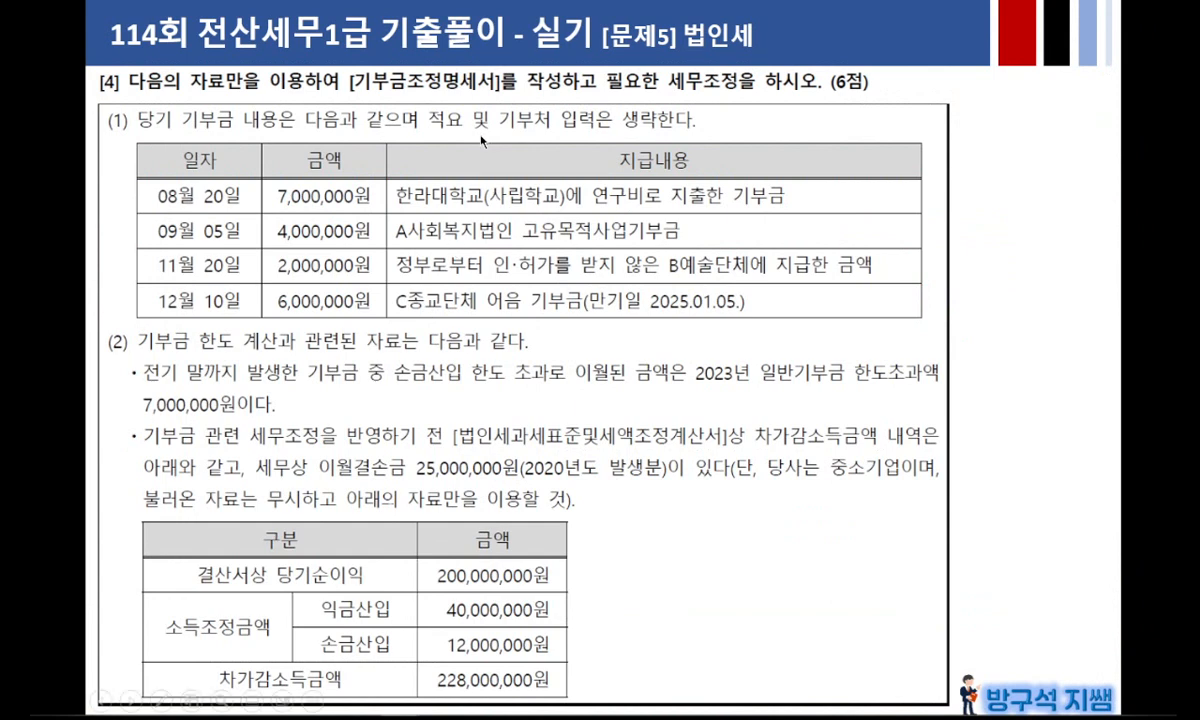
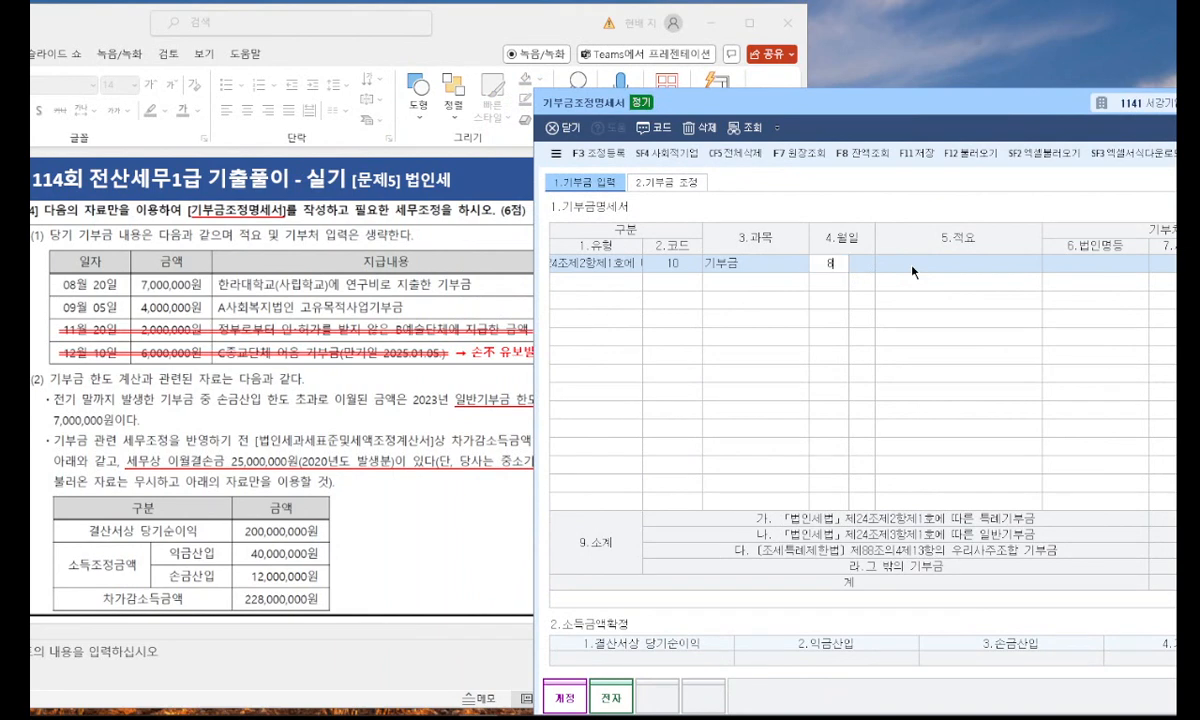
# Set the day of the first donation row to 20 and its 적요 to "한라대학교(사립학교)에 연구비로 지출한 기부금".
pyautogui.write('20')
pyautogui.press('Return')
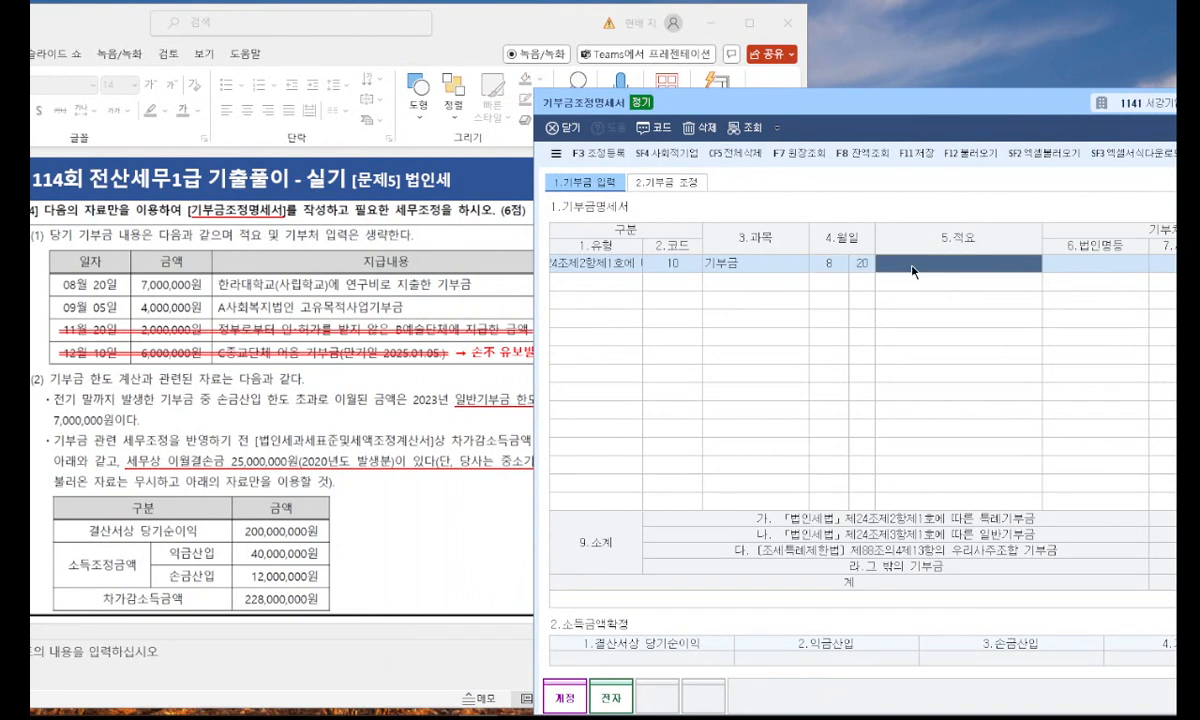
pyautogui.write('한라')
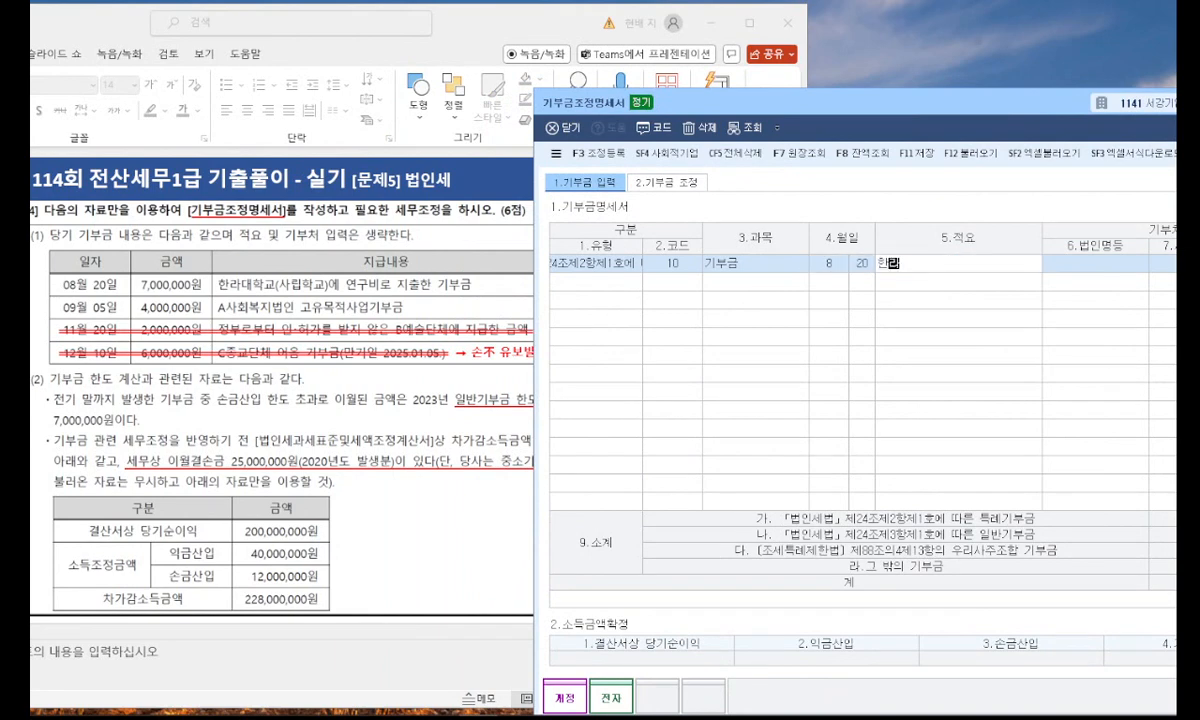
pyautogui.write('대학교(ㅅ')
pyautogui.write('사립학')
pyautogui.write('교)에 ')
pyautogui.write('연구비로 지출')
pyautogui.write('한 기부금')
pyautogui.press('Return')
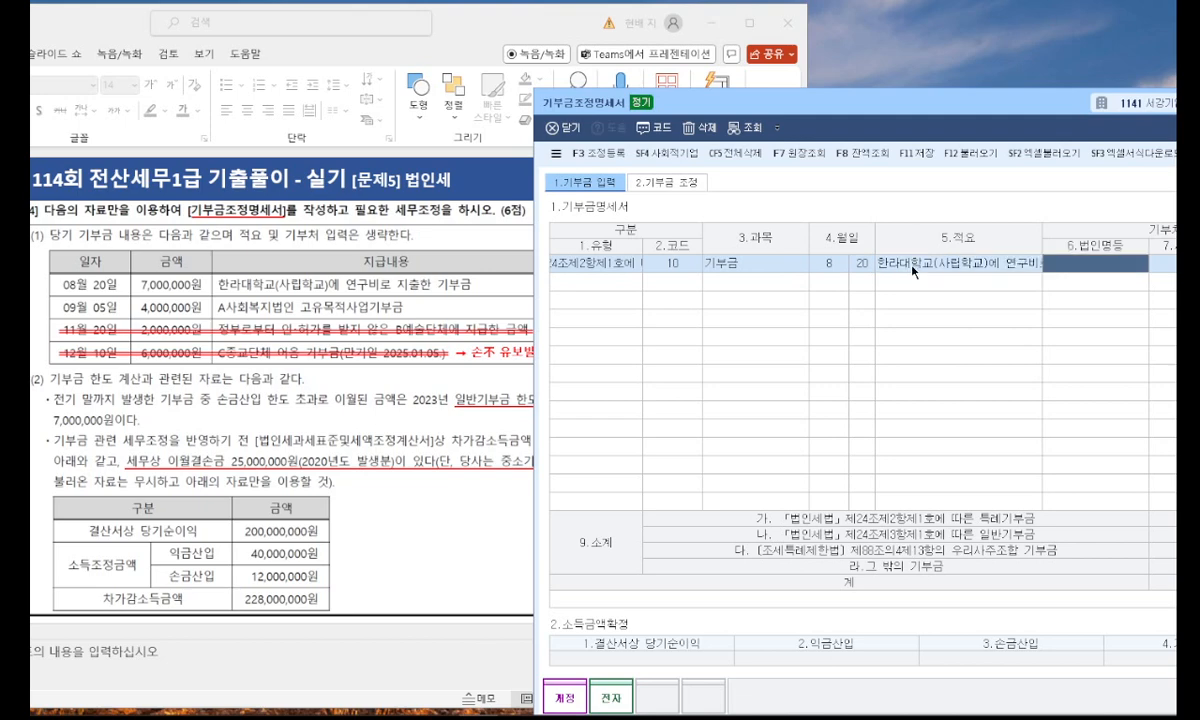
# Move the 기부금조정명세서 window to expose the 금액 column and set the 한라대학교 donation amount to 7,000,000.
pyautogui.click(406, 331)
pyautogui.click(958, 167)
pyautogui.press('Down')
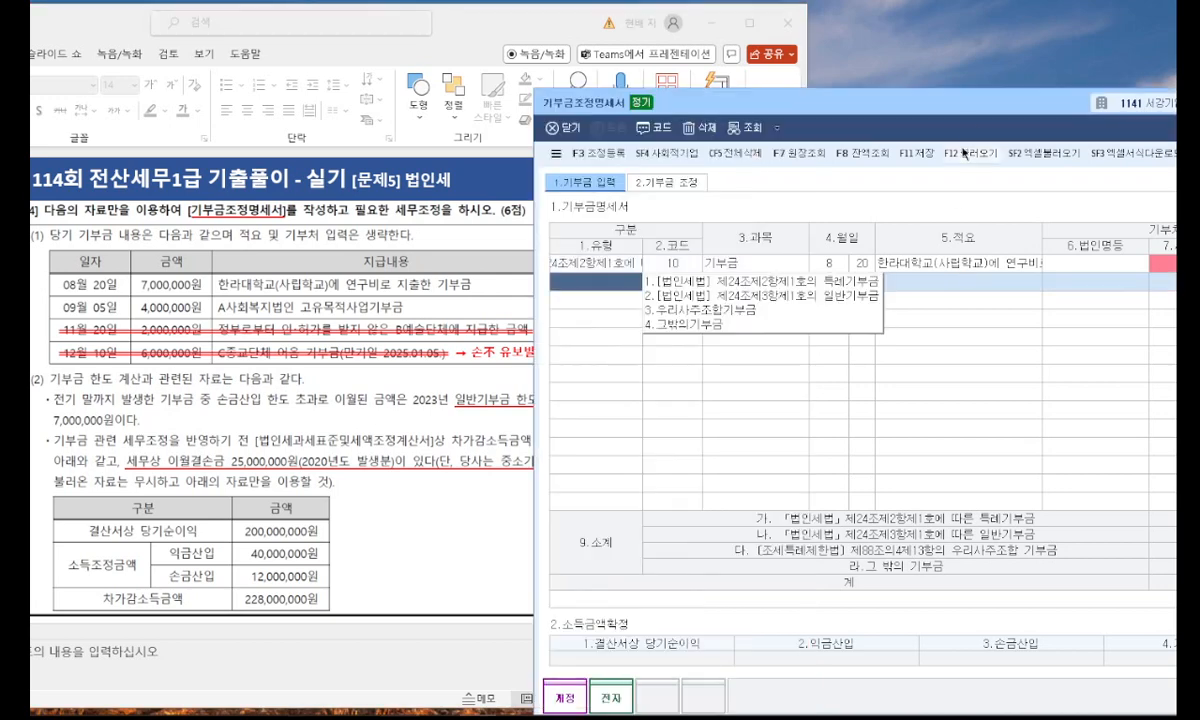
pyautogui.moveTo(978, 107); pyautogui.dragTo(700, 121)
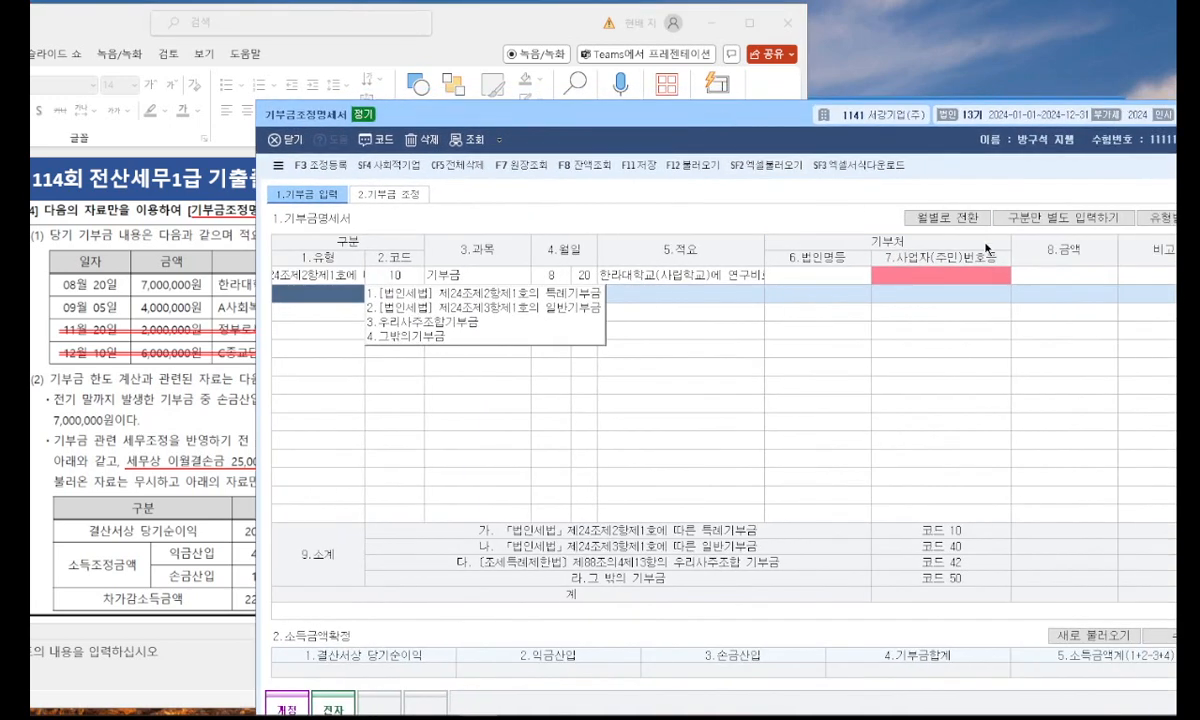
pyautogui.click(1047, 276)
pyautogui.write('7000000')
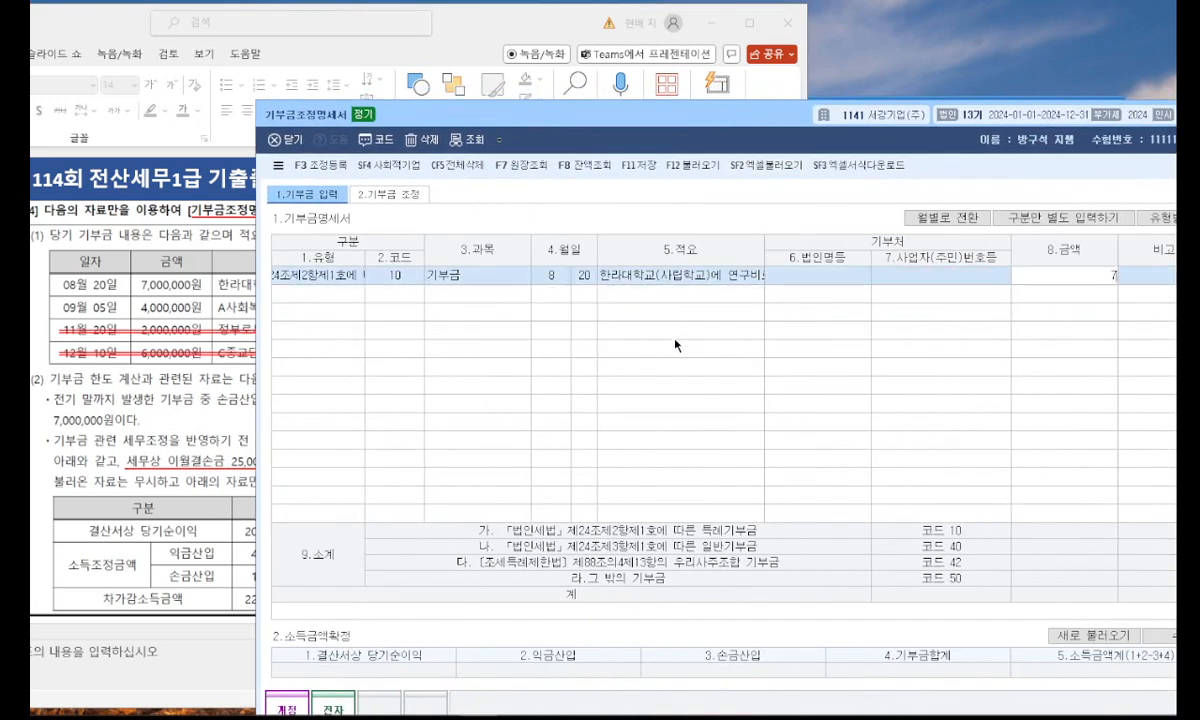
pyautogui.press('Return')
# Add a second donation row of type 제24조제3항제1호의 일반기부금 dated 9/5.
pyautogui.click(318, 293)
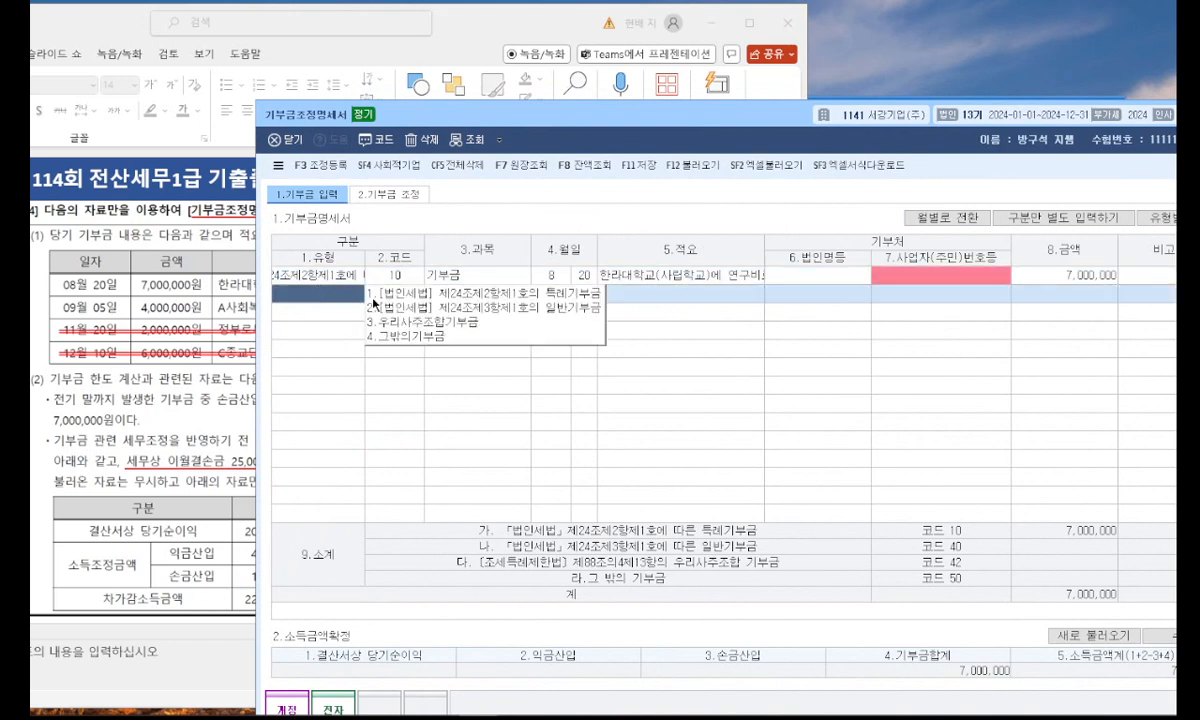
pyautogui.click(388, 305)
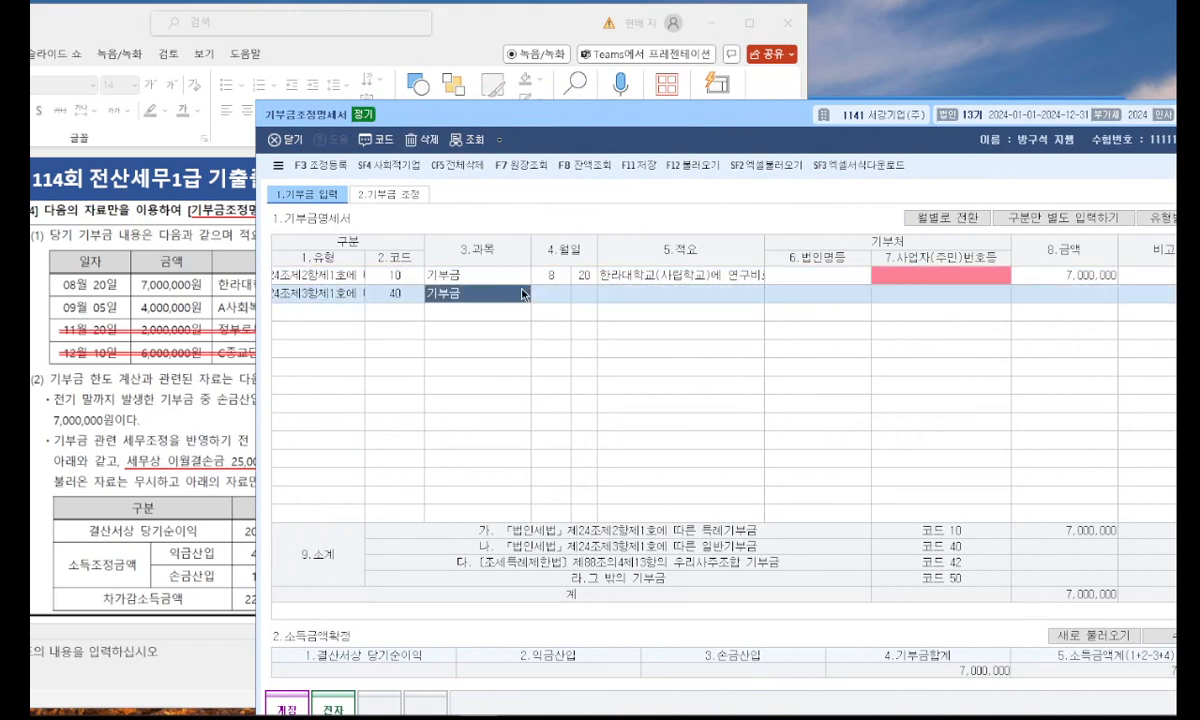
pyautogui.press('Return')
pyautogui.write('9')
pyautogui.press('Return')
pyautogui.write('5')
pyautogui.press('Return')
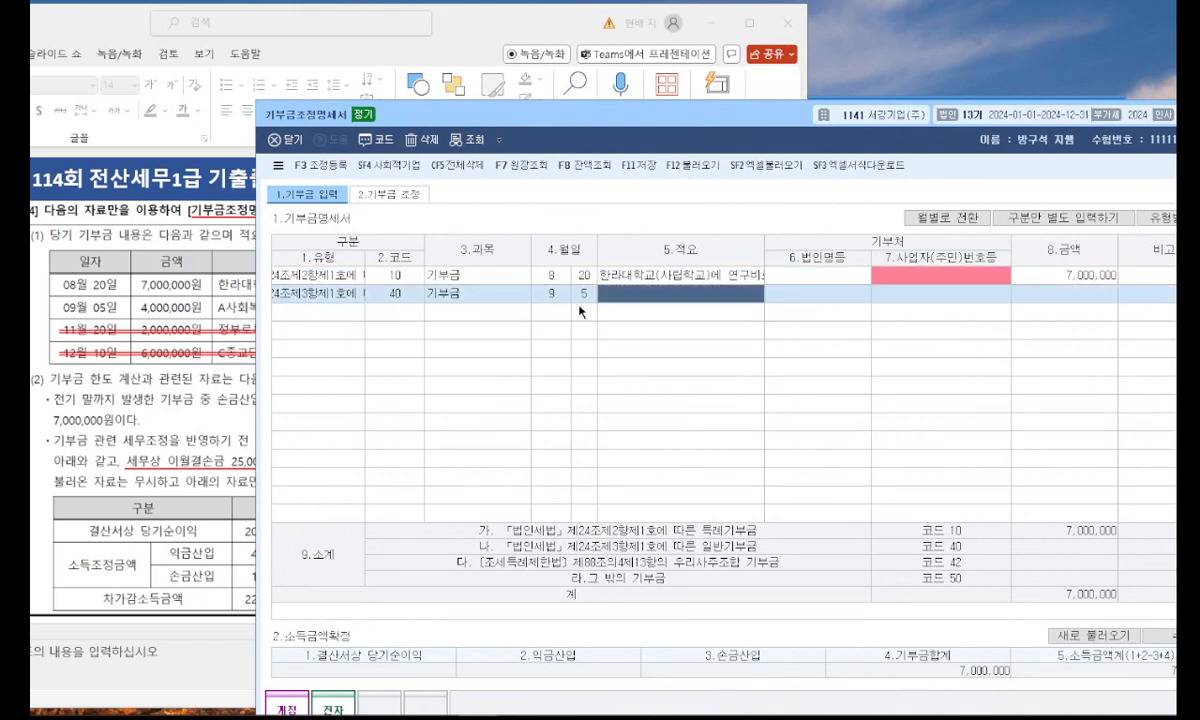
# Check problem [4] in PowerPoint and enter "A사회복지법인 고유목적사업준비금" as the 적요 of the 9/5 donation.
pyautogui.click(180, 310)
pyautogui.click(827, 334)
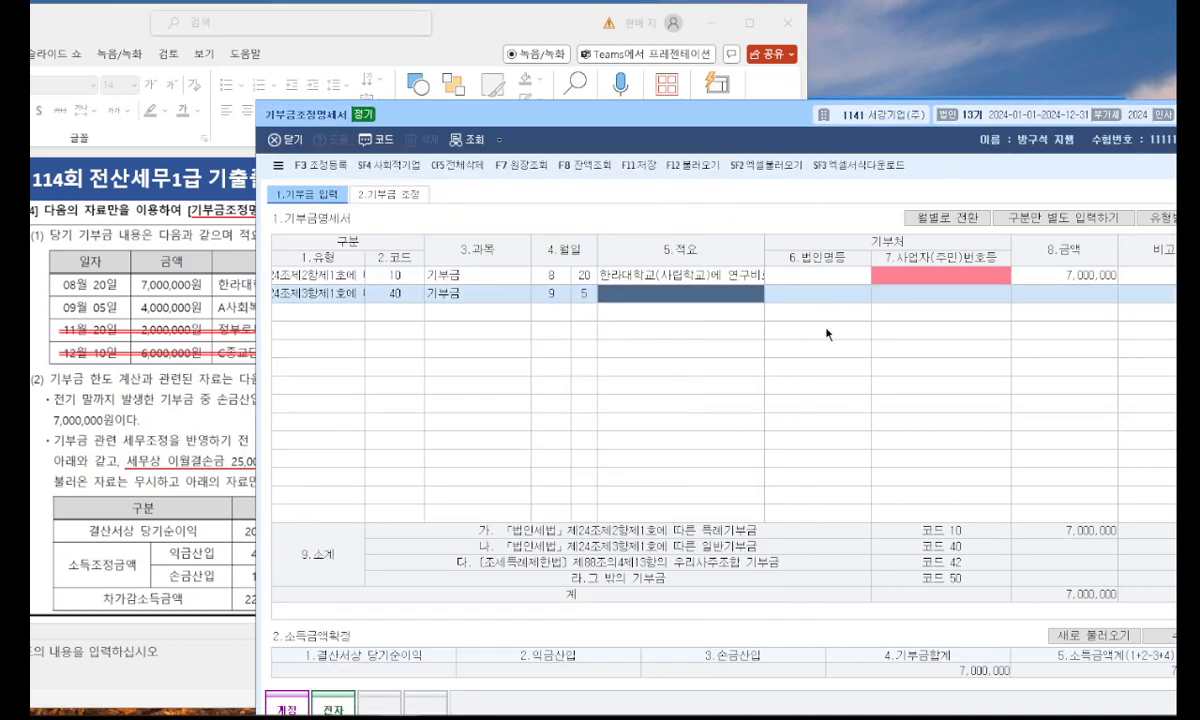
pyautogui.click(718, 295)
pyautogui.write('ㅁ')
pyautogui.press('BackSpace')
pyautogui.write('A사회복지법인')
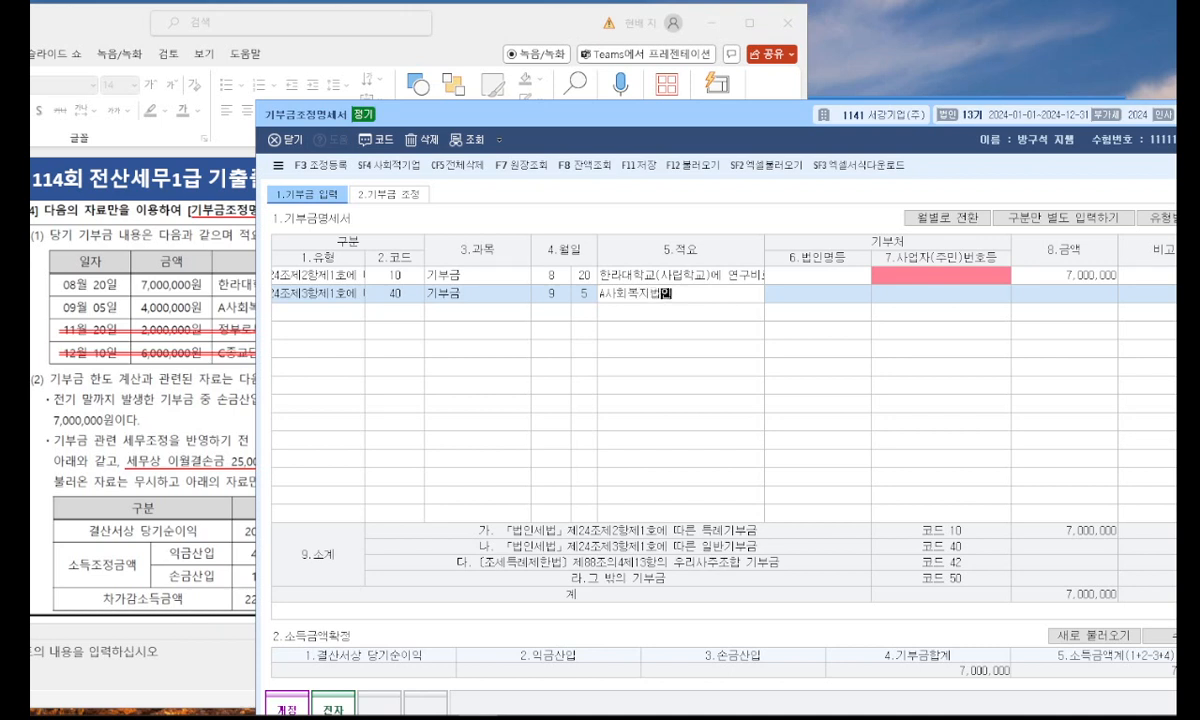
pyautogui.write(' 고유목적사업준비')
pyautogui.press('Return')
pyautogui.press('Return')
pyautogui.press('Return')
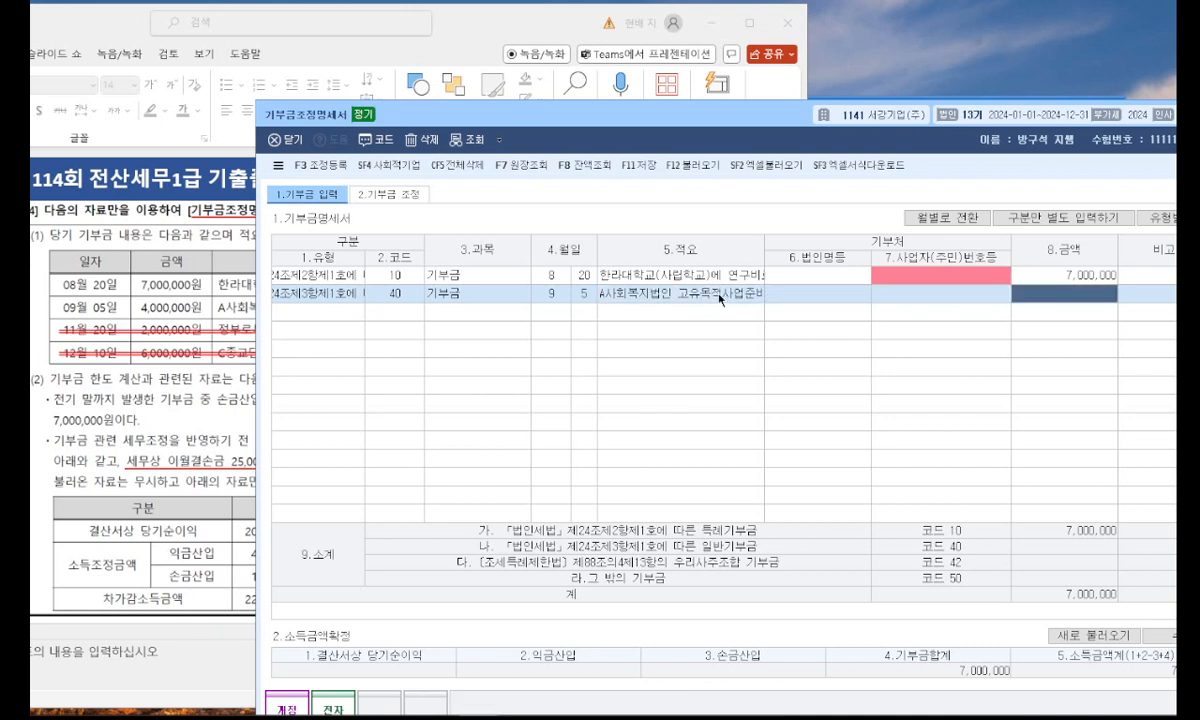
# Recheck the slide in PowerPoint and correct the 적요 of the 9/5 donation to "A사회복지법인 고유목적사업기부금".
pyautogui.click(210, 314)
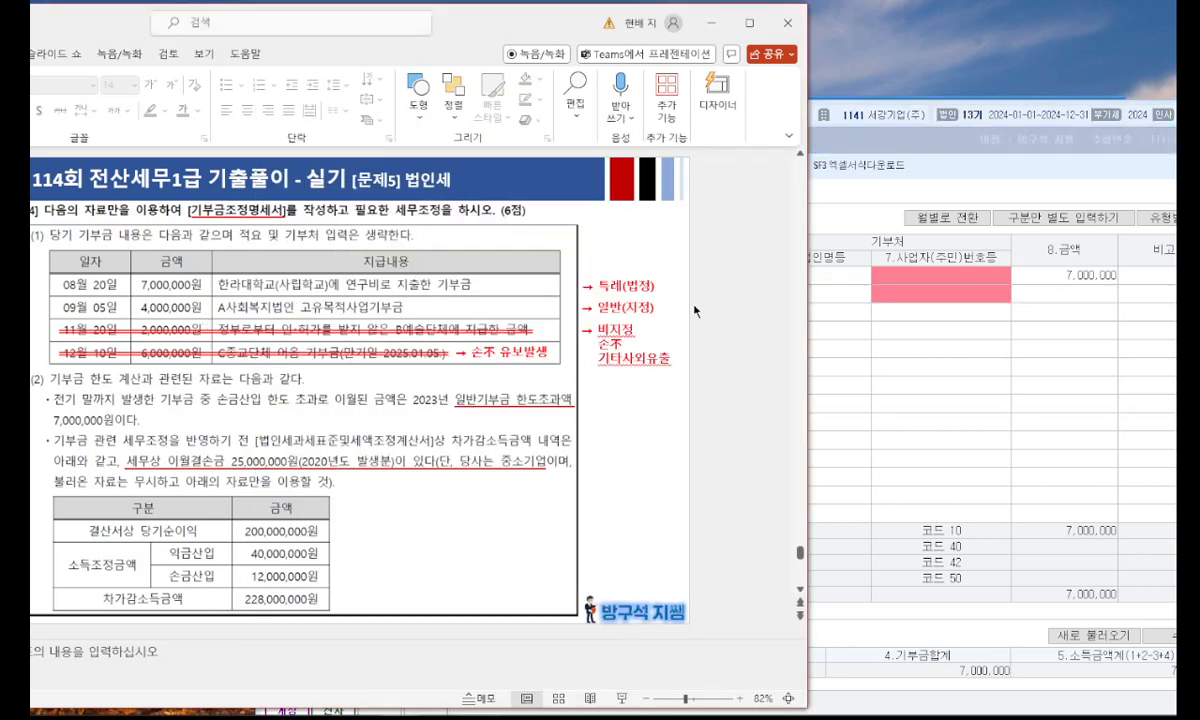
pyautogui.click(929, 281)
pyautogui.click(747, 295)
pyautogui.click(745, 293)
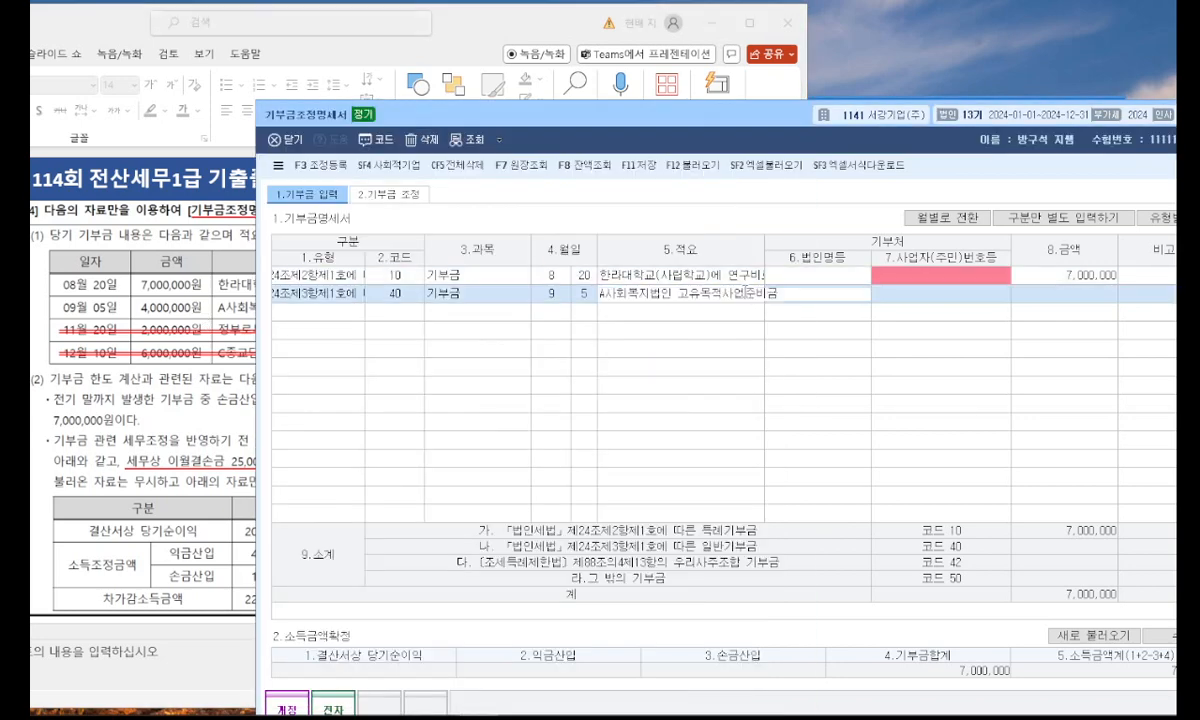
pyautogui.press('Delete')
pyautogui.press('Delete')
pyautogui.write('기부')
pyautogui.press('Return')
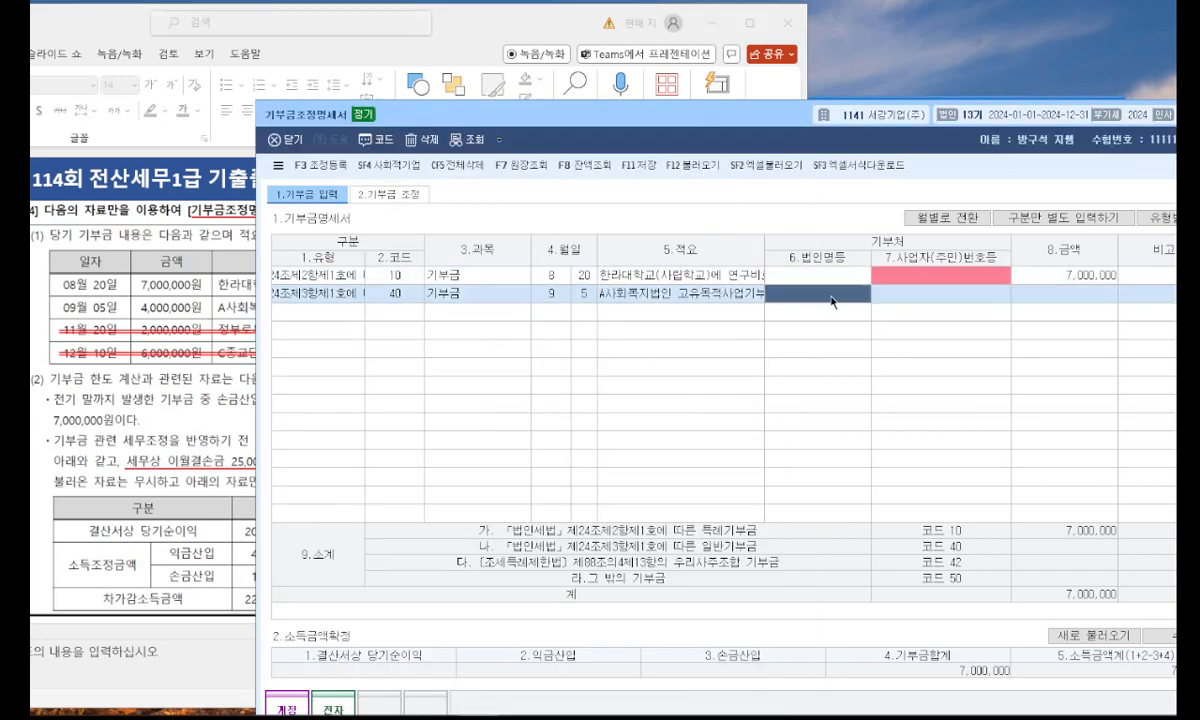
# Set the amount of the A사회복지법인 donation to 4,000,000 and complete its row.
pyautogui.click(1031, 294)
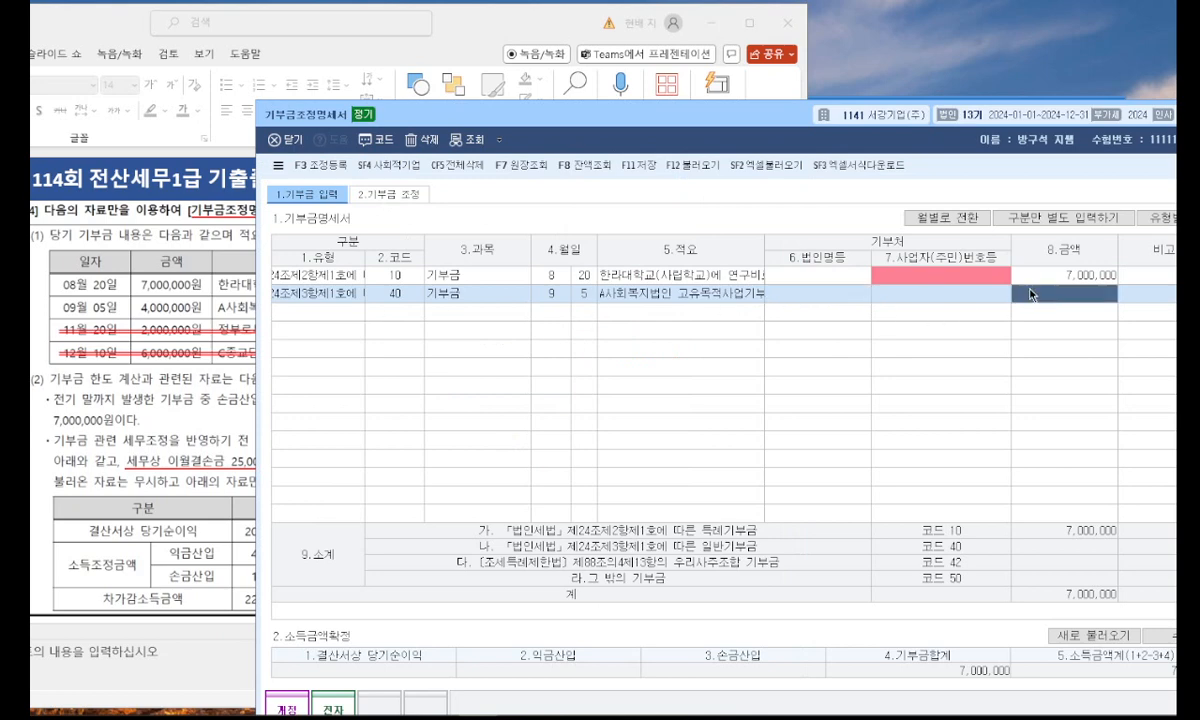
pyautogui.write('4000000')
pyautogui.press('Return')
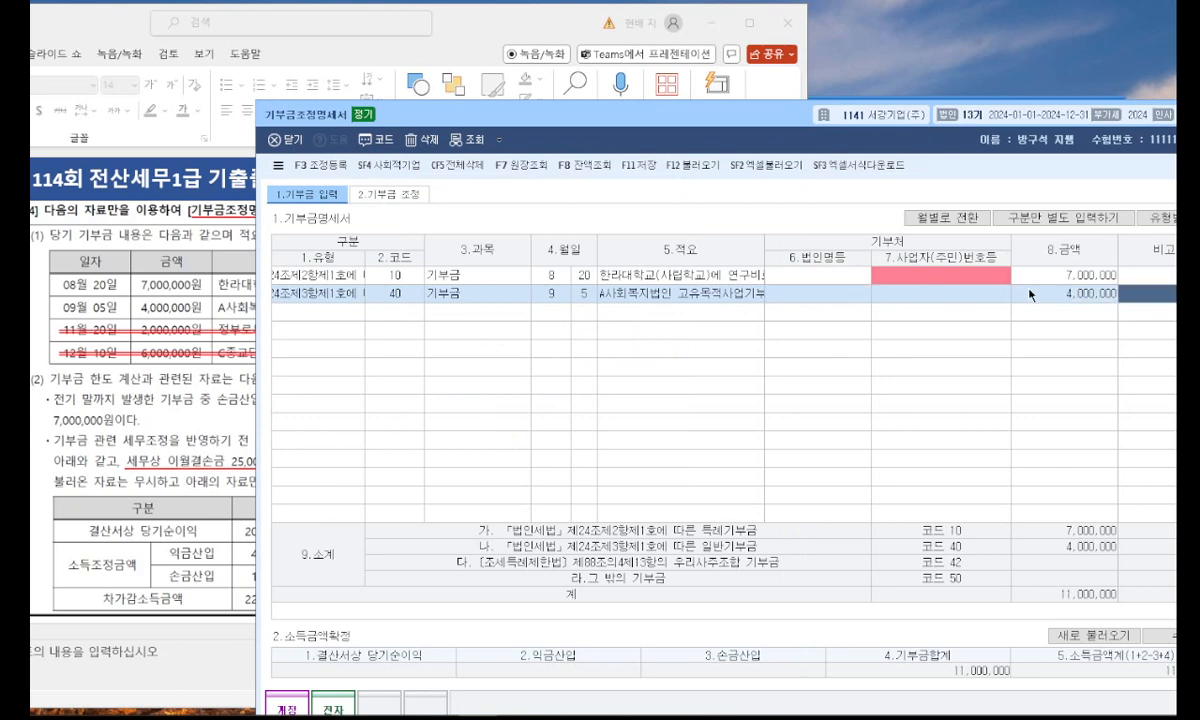
pyautogui.press('Return')
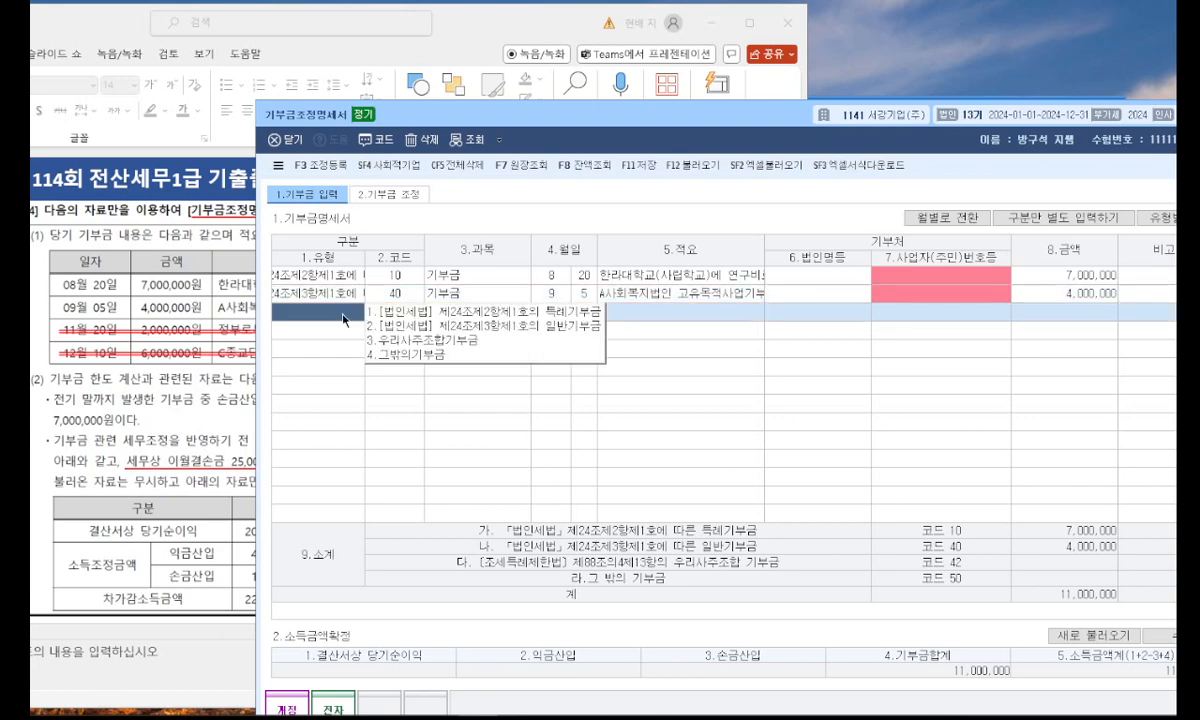
# Add a third donation row of type 그밖의기부금 dated 11/20.
pyautogui.click(414, 355)
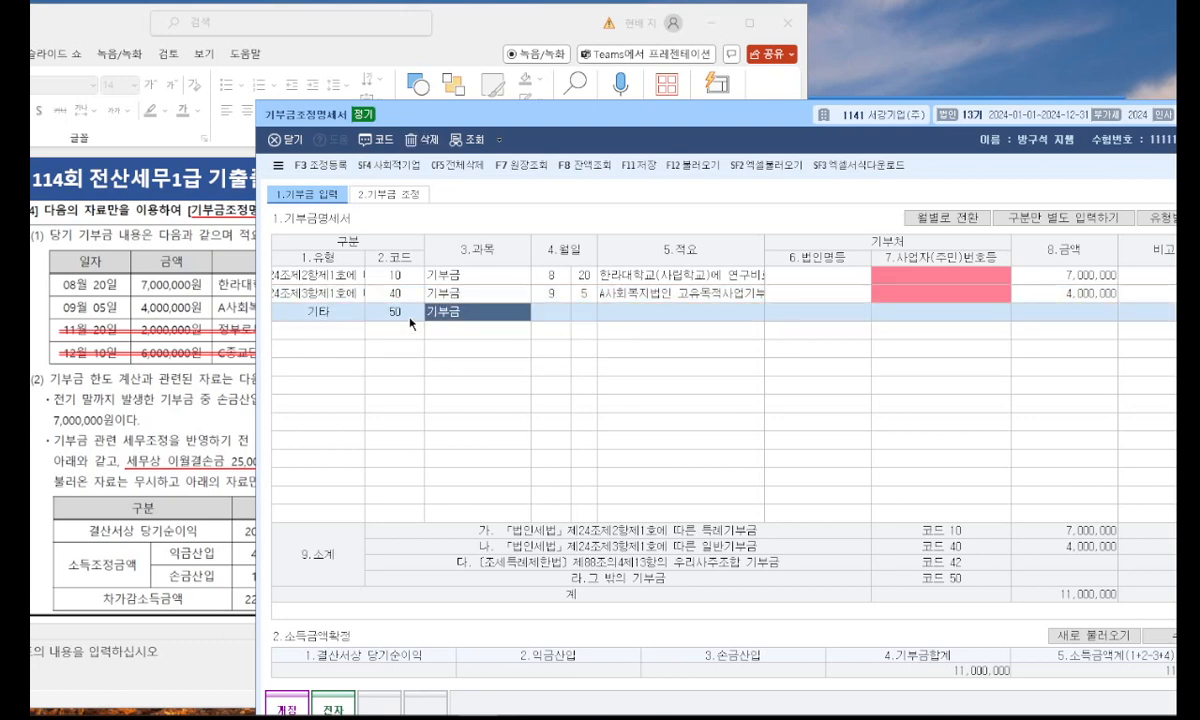
pyautogui.click(565, 311)
pyautogui.write('11')
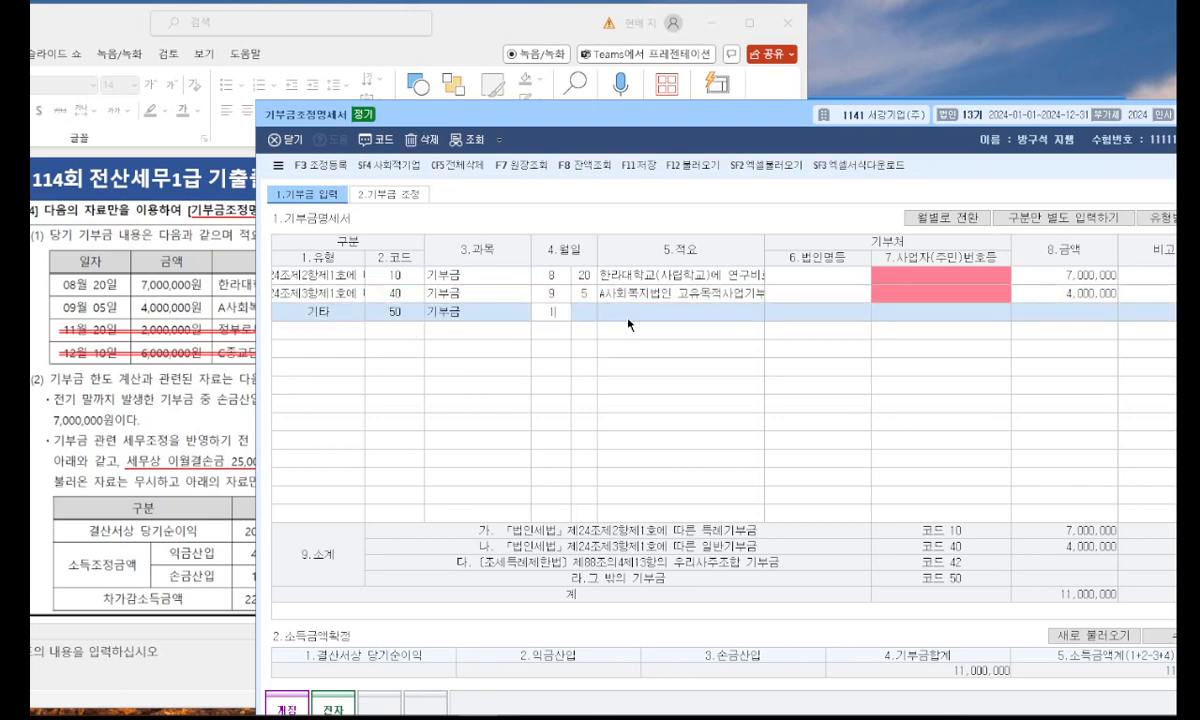
pyautogui.press('Return')
pyautogui.press('Return')
pyautogui.press('Left')
pyautogui.write('20')
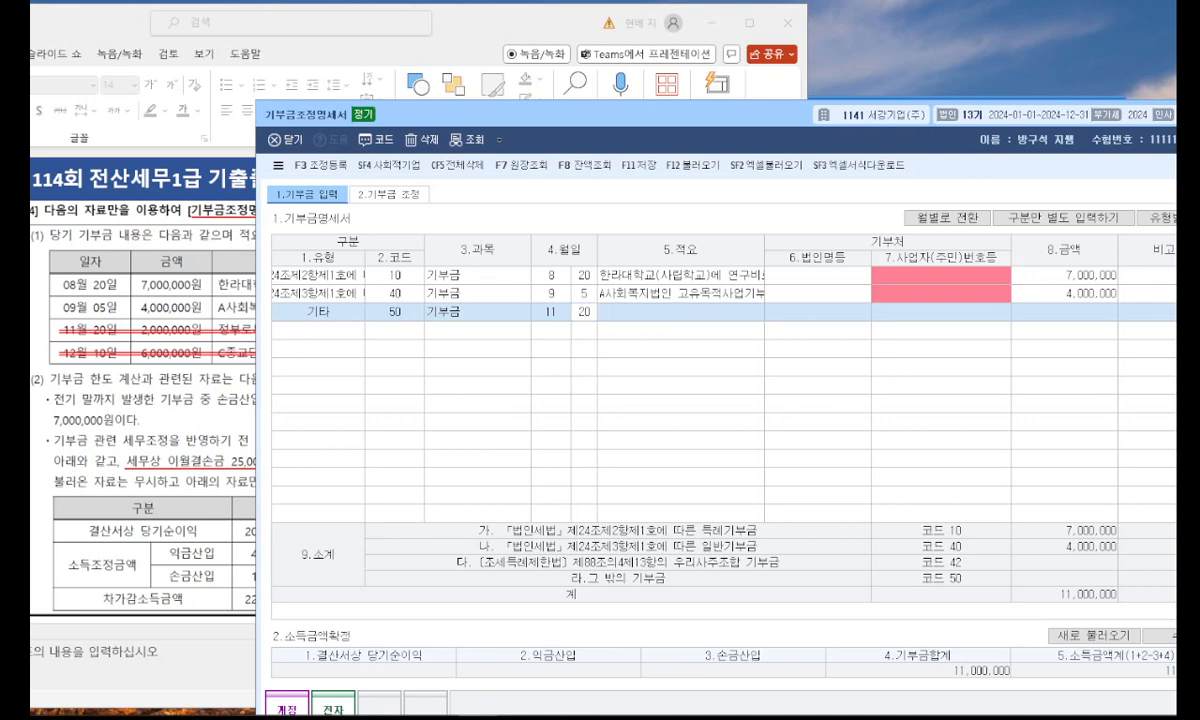
pyautogui.press('Return')
# Check the slide in PowerPoint and enter "B예술단체에 지급한 금액" as the 적요 of the 11/20 donation.
pyautogui.click(189, 331)
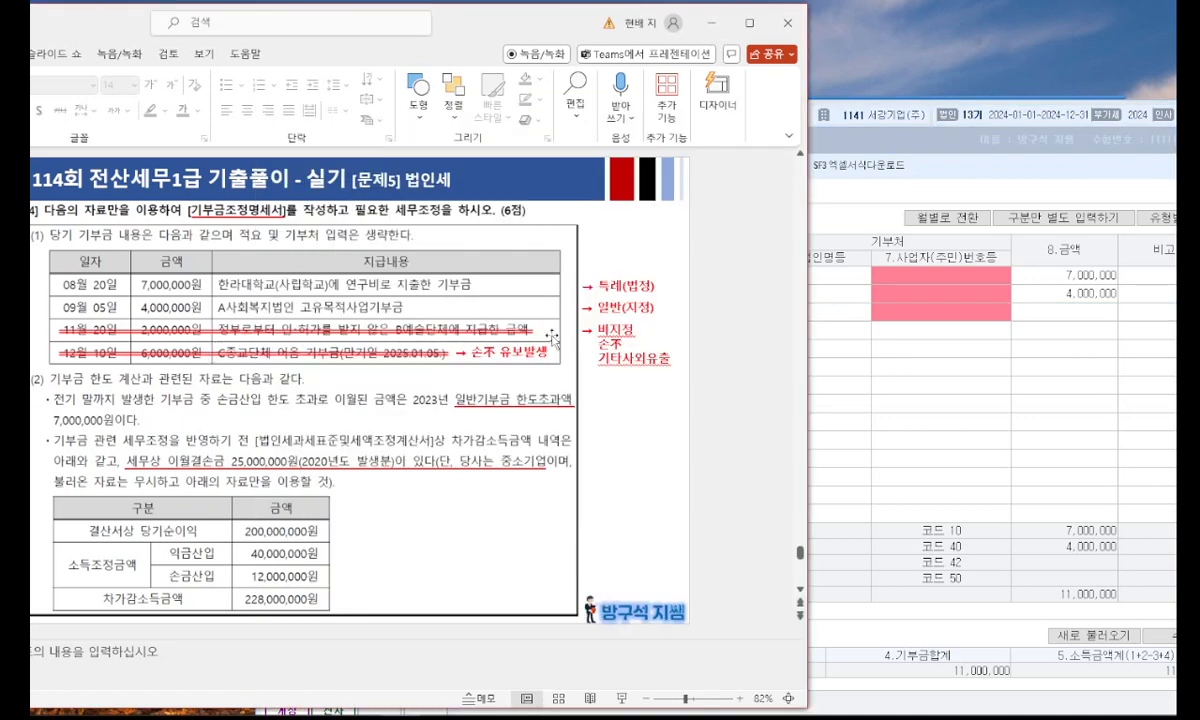
pyautogui.click(843, 348)
pyautogui.write('ㅠ')
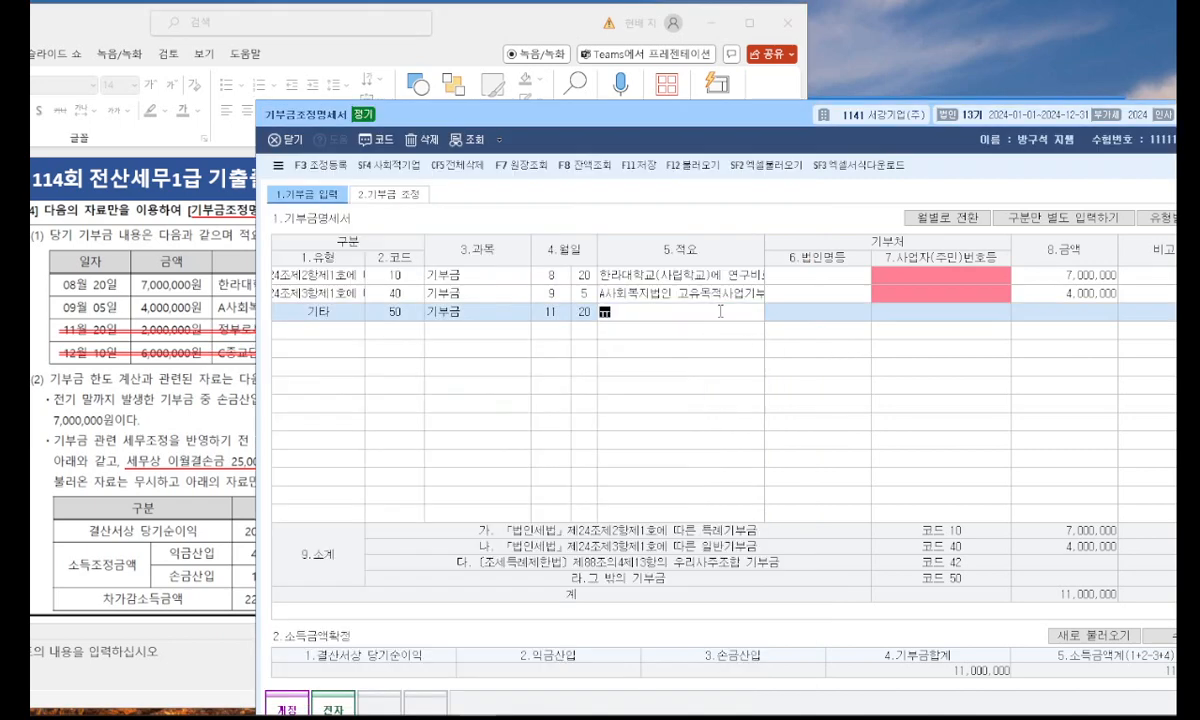
pyautogui.write('B예술단ㅊ')
pyautogui.write('체에 지급한 금액')
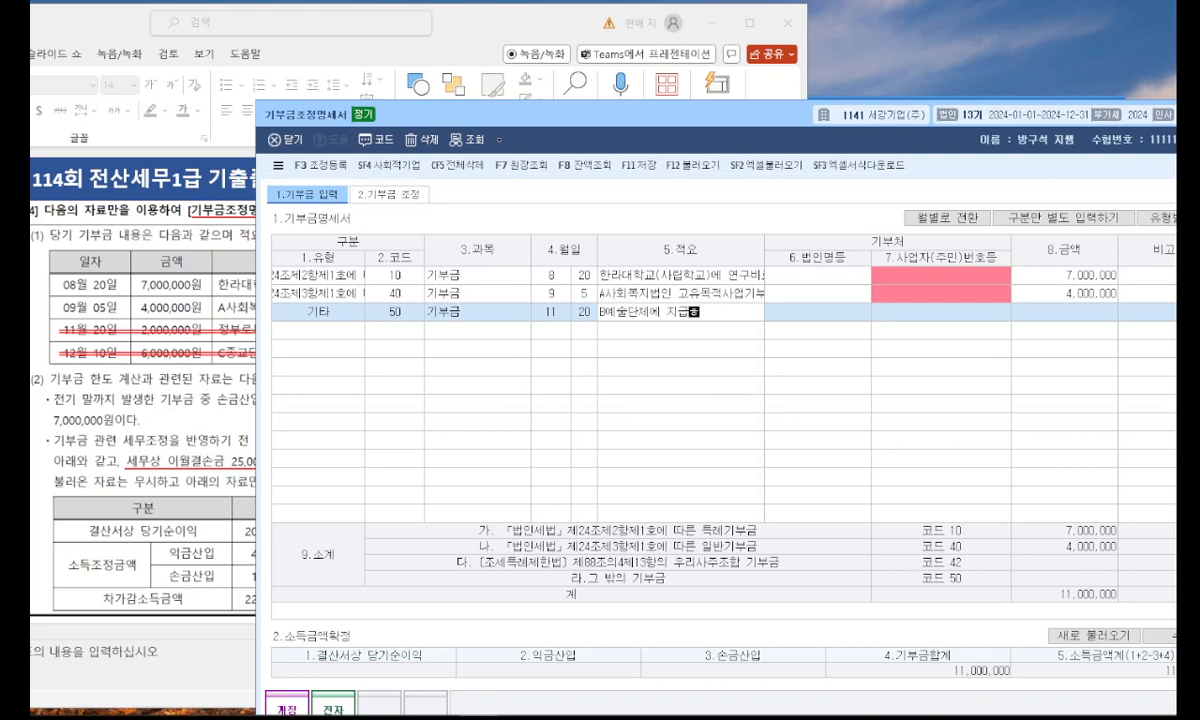
pyautogui.press('Return')
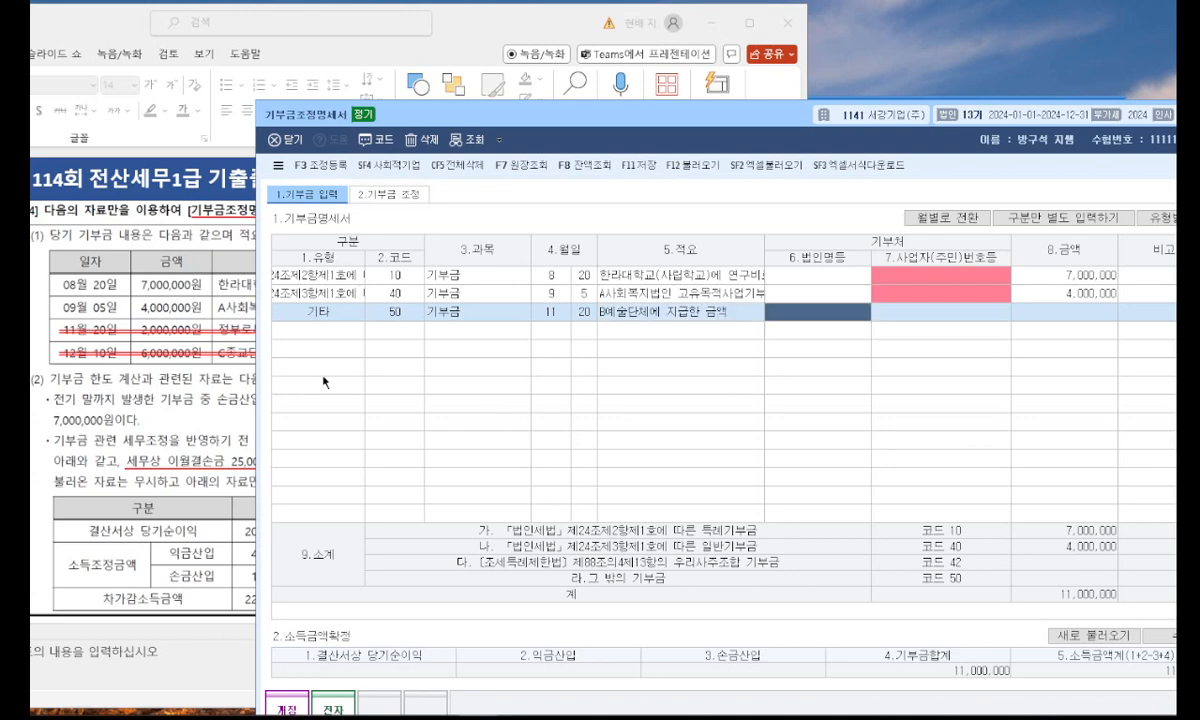
# Check the slide in PowerPoint and set the amount of the B예술단체 donation to 2,000,000.
pyautogui.click(140, 375)
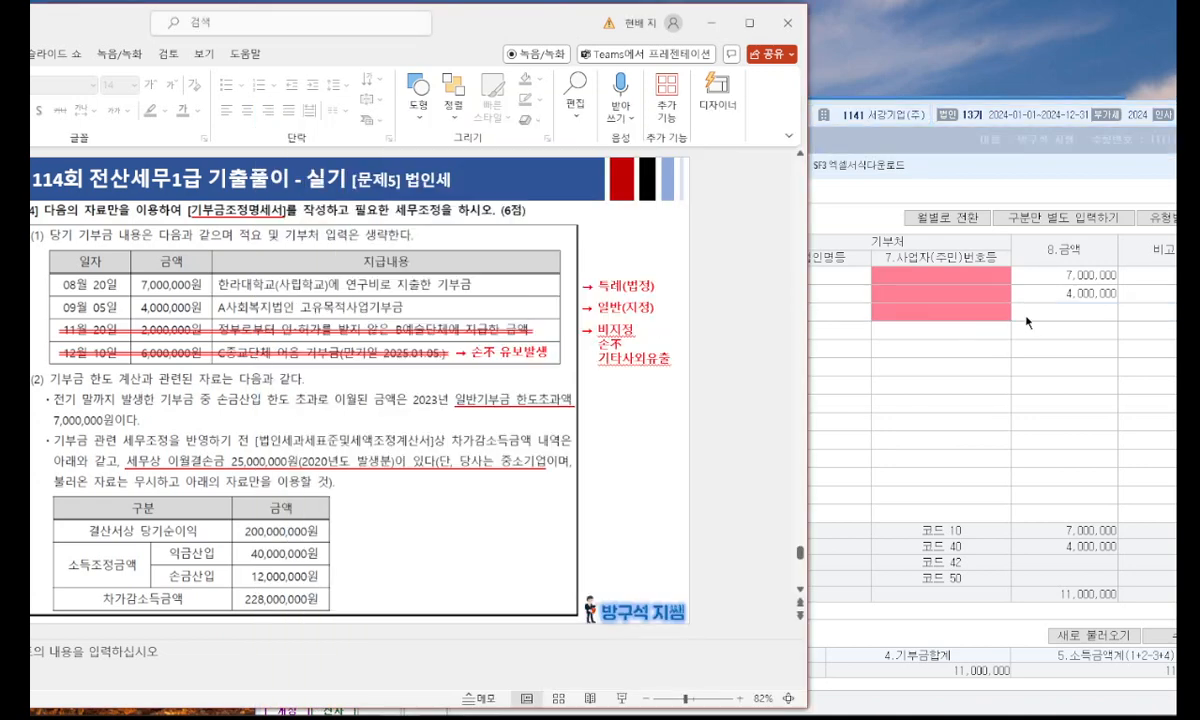
pyautogui.click(1057, 314)
pyautogui.write('2000000')
pyautogui.press('Return')
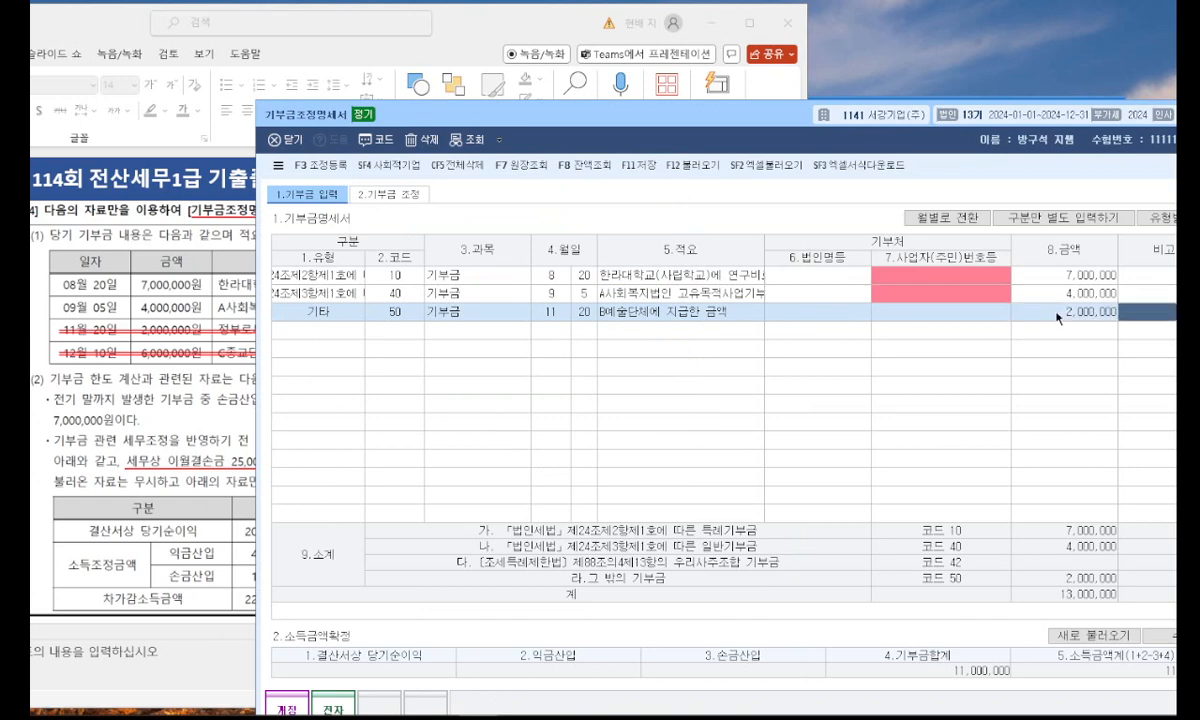
# Consult problem [4] in PowerPoint, unlock 소득금액확정 for editing in KcLep and set 결산서상 당기순이익 to 200,000,000.
pyautogui.click(140, 400)
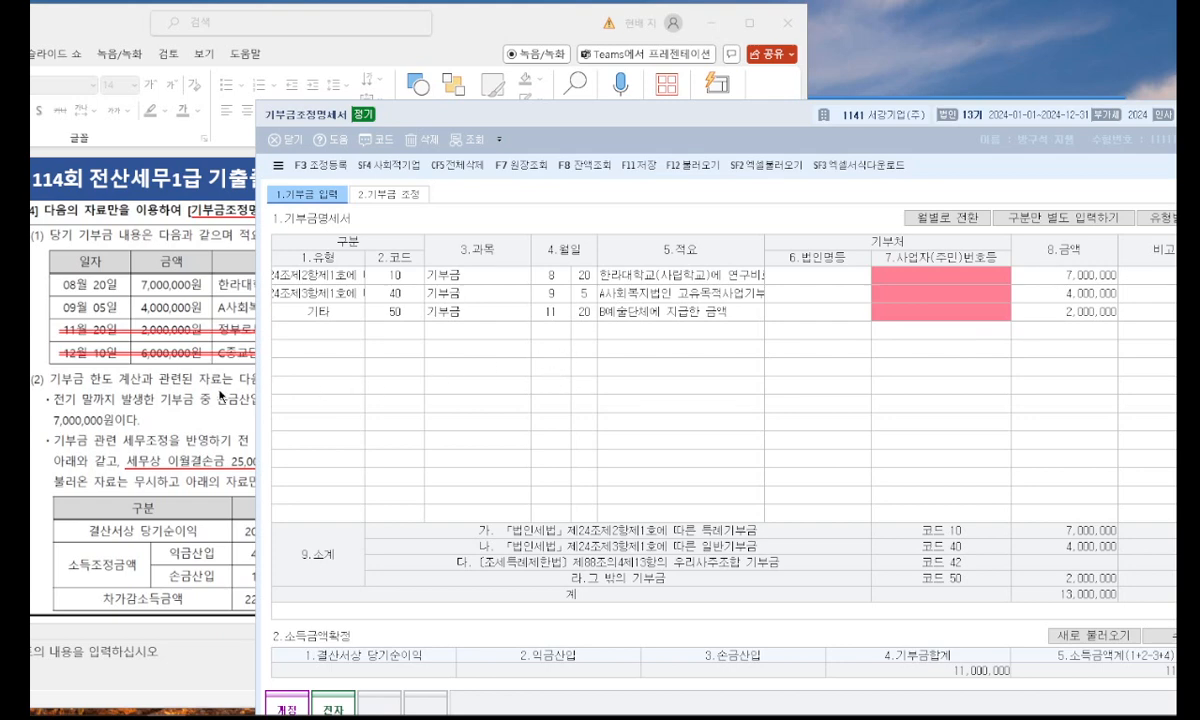
pyautogui.click(224, 396)
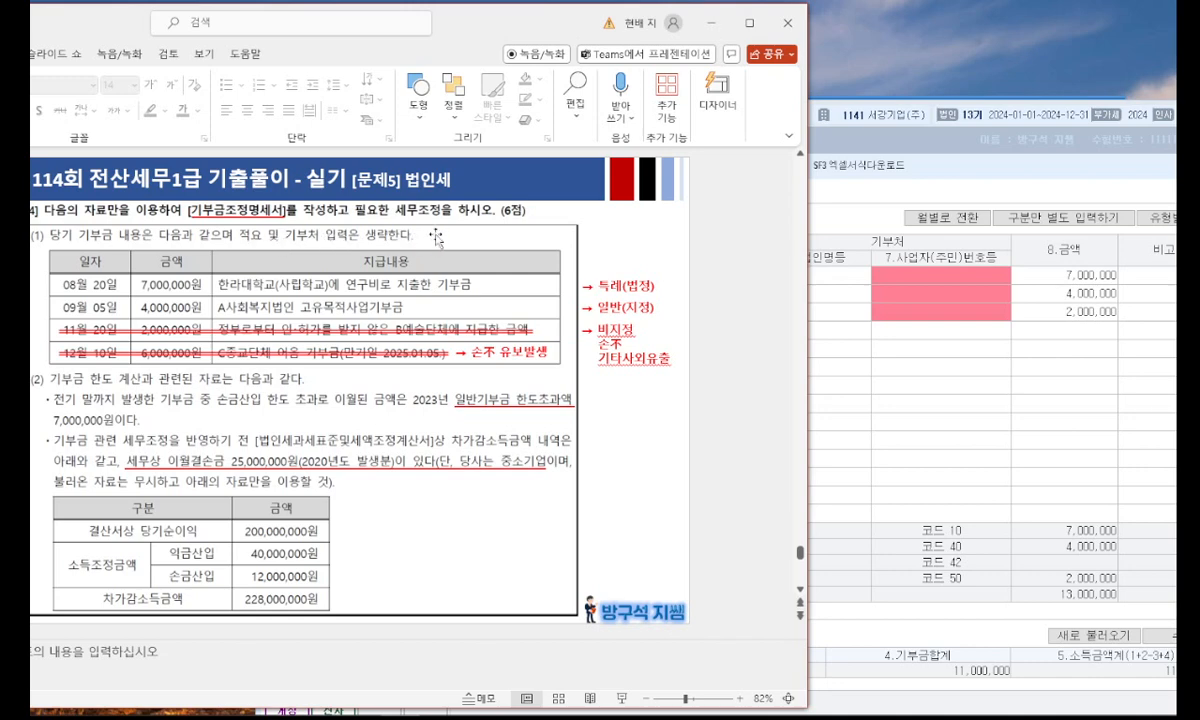
pyautogui.click(880, 331)
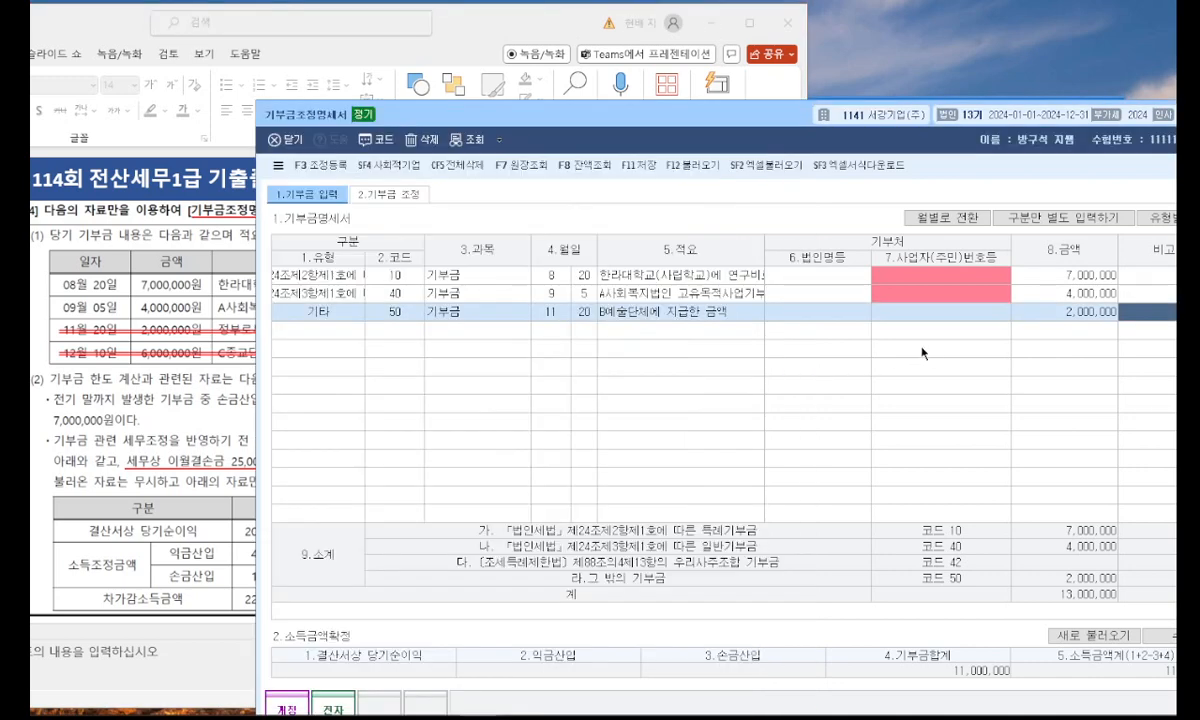
pyautogui.moveTo(655, 113); pyautogui.dragTo(655, 75)
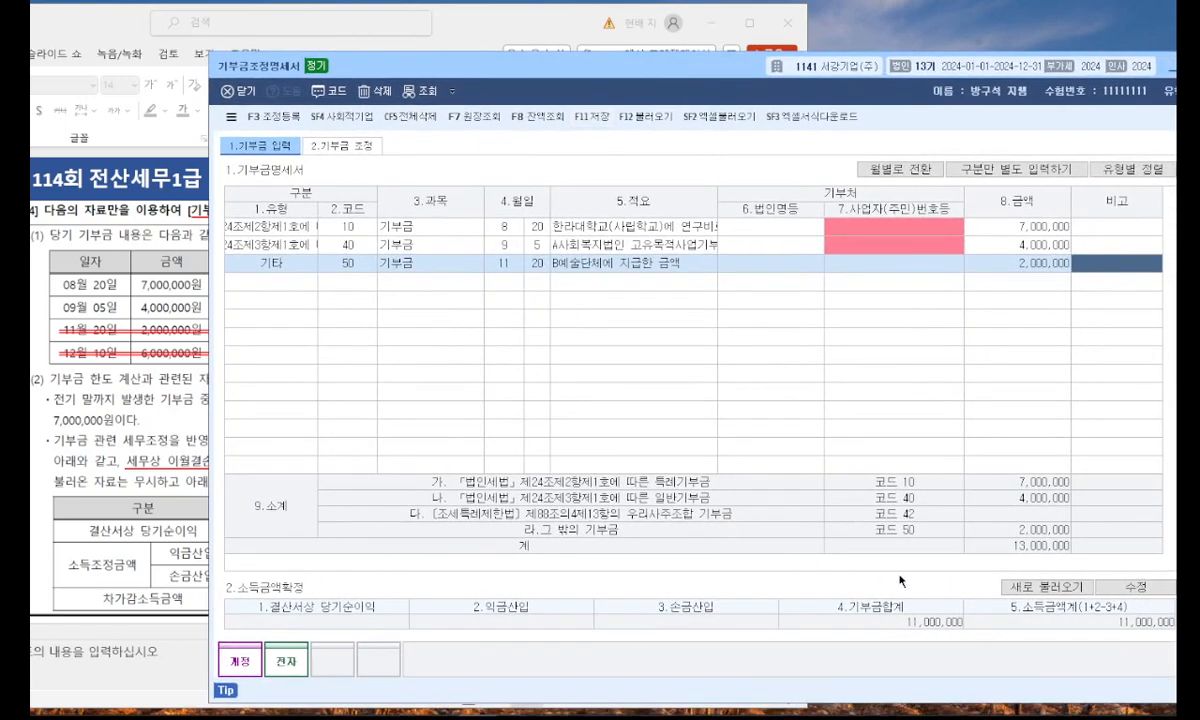
pyautogui.click(1125, 587)
pyautogui.click(194, 528)
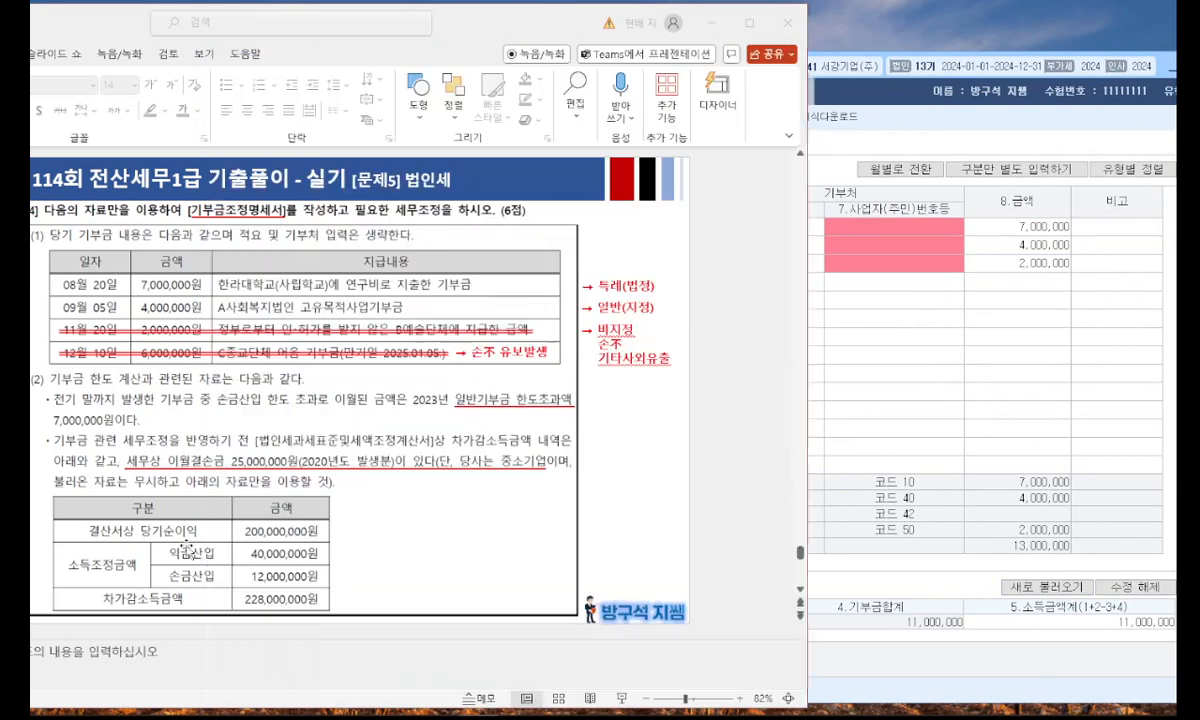
pyautogui.scroll(-1, 541, 607)
pyautogui.scroll(1, 732, 561)
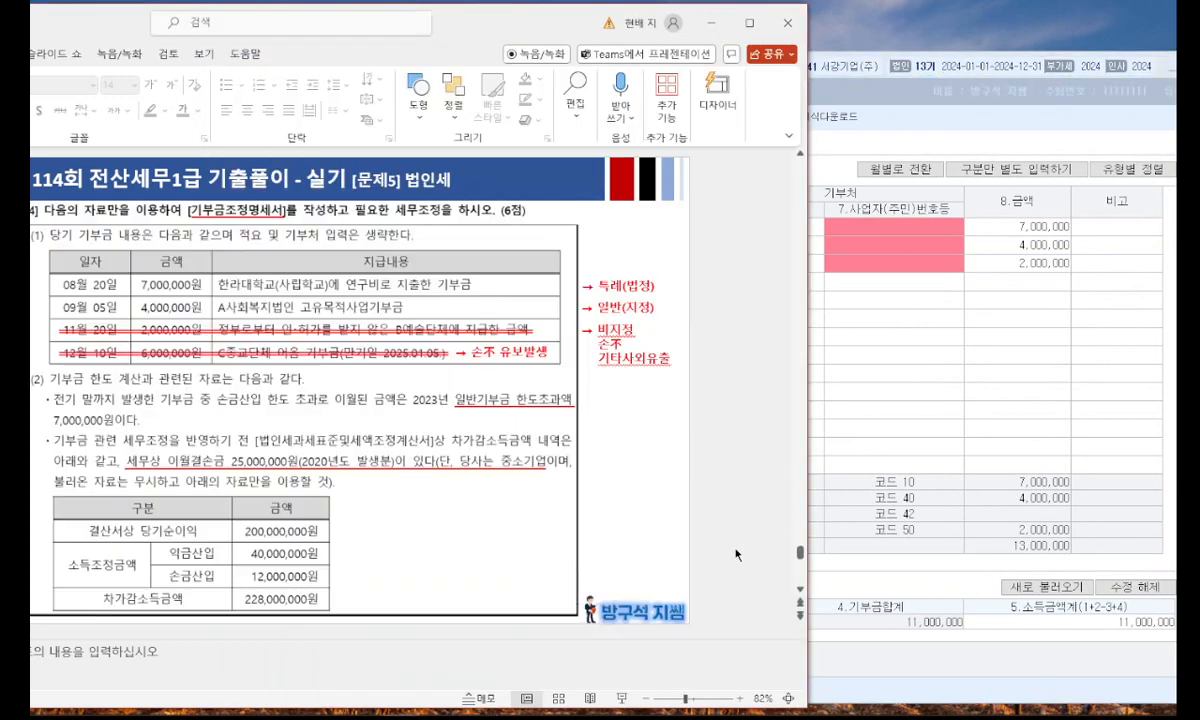
pyautogui.click(927, 495)
pyautogui.click(381, 622)
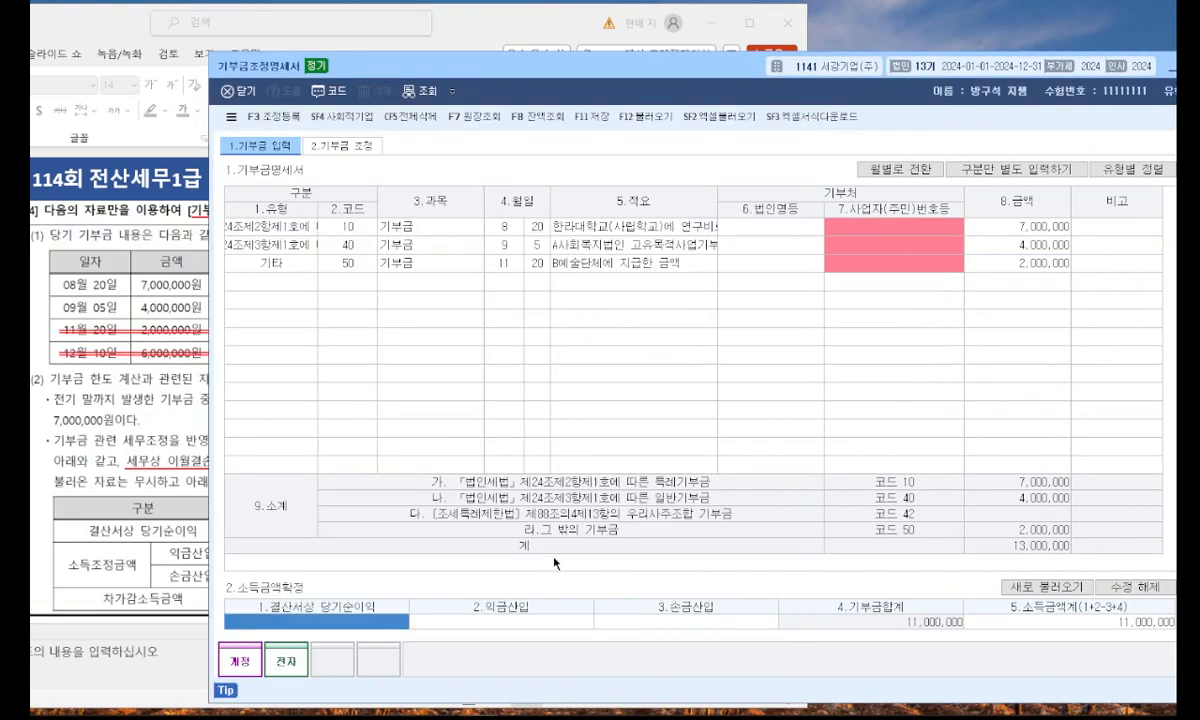
pyautogui.write('300000000')
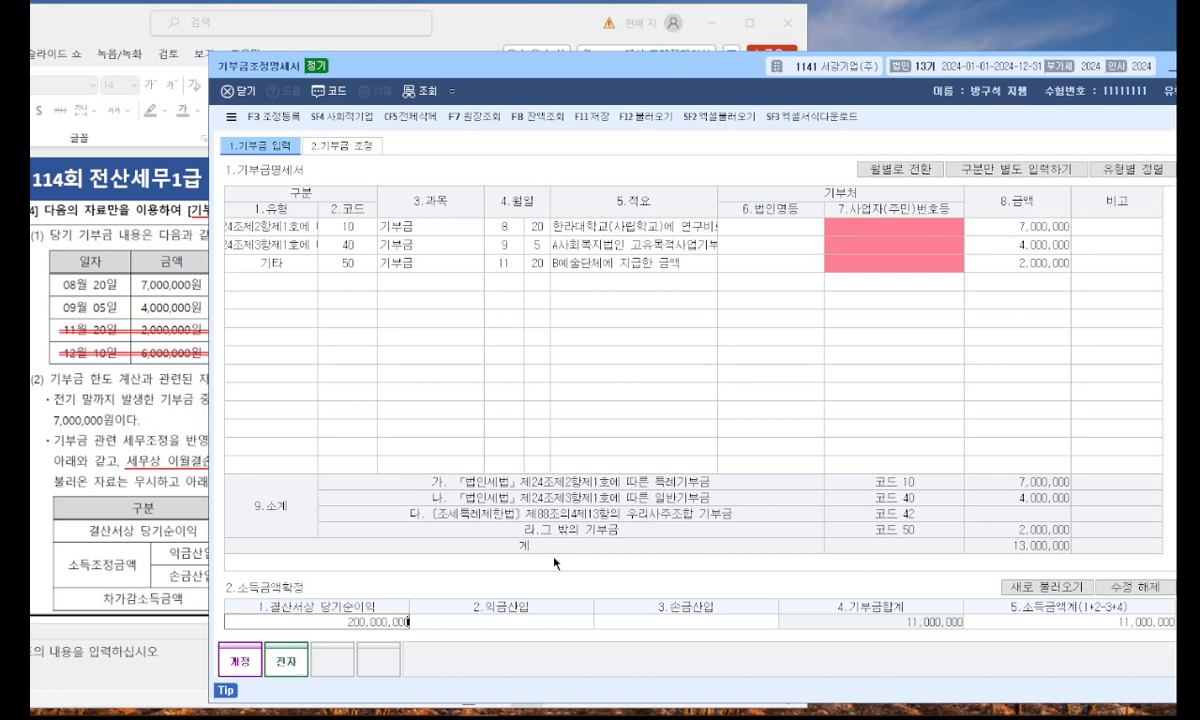
pyautogui.press('Return')
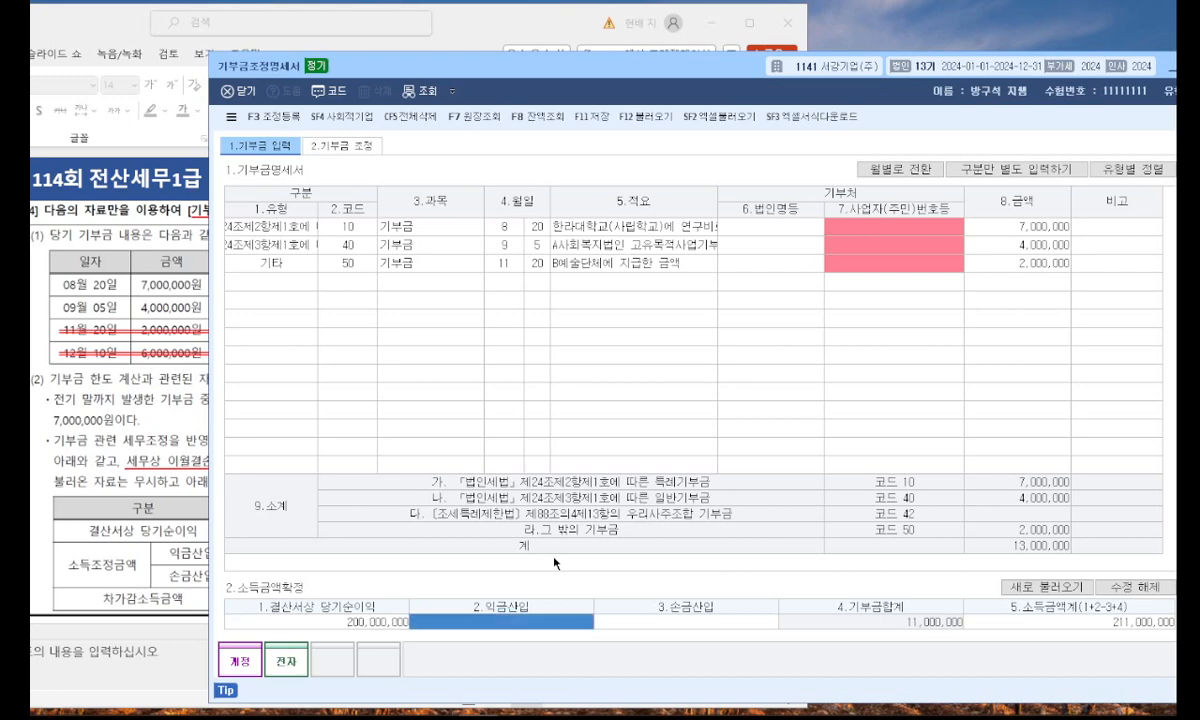
# In PowerPoint, copy the 비지정 note beside the income table, replace its text with "+ 8,000,000 = 48,000,000" and widen it to one line.
pyautogui.click(137, 484)
pyautogui.click(608, 328)
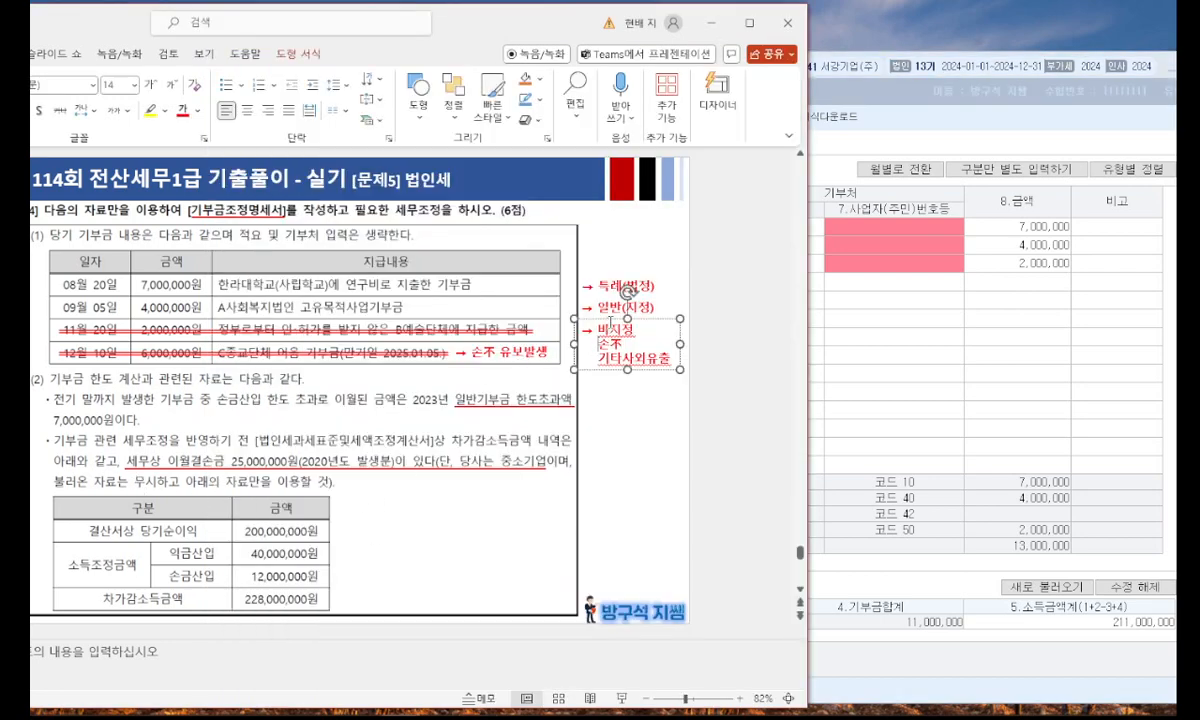
pyautogui.moveTo(615, 321); pyautogui.dragTo(373, 548)
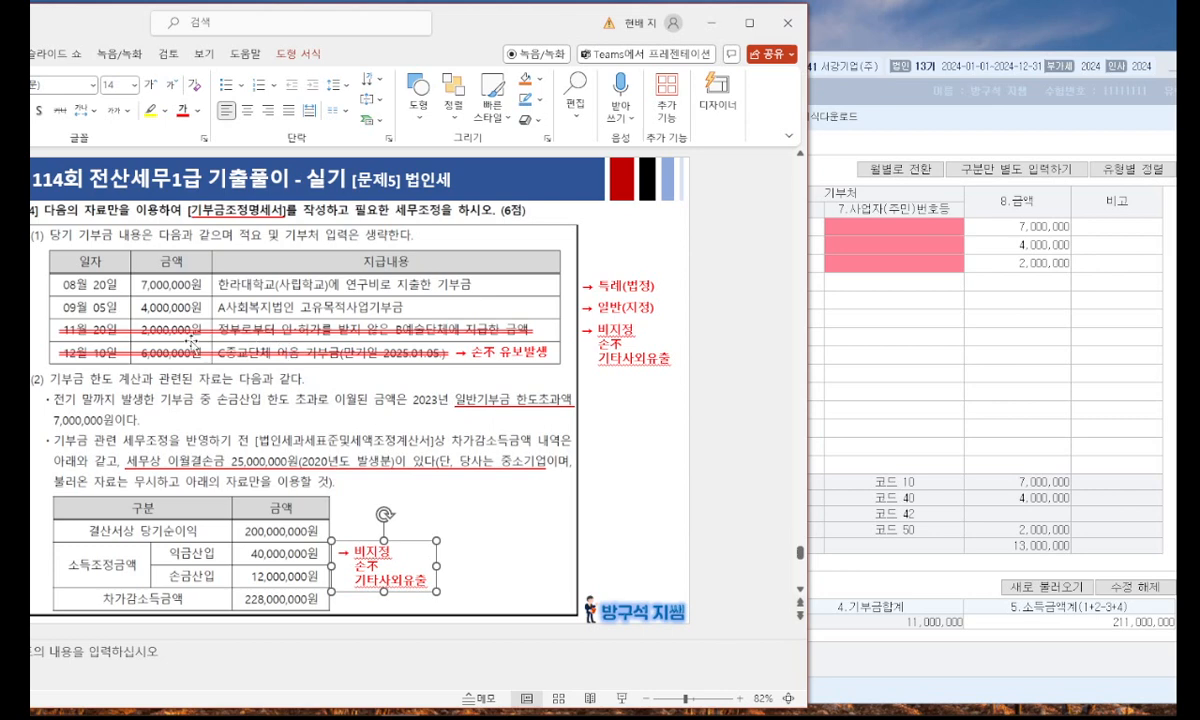
pyautogui.moveTo(338, 550); pyautogui.dragTo(428, 580)
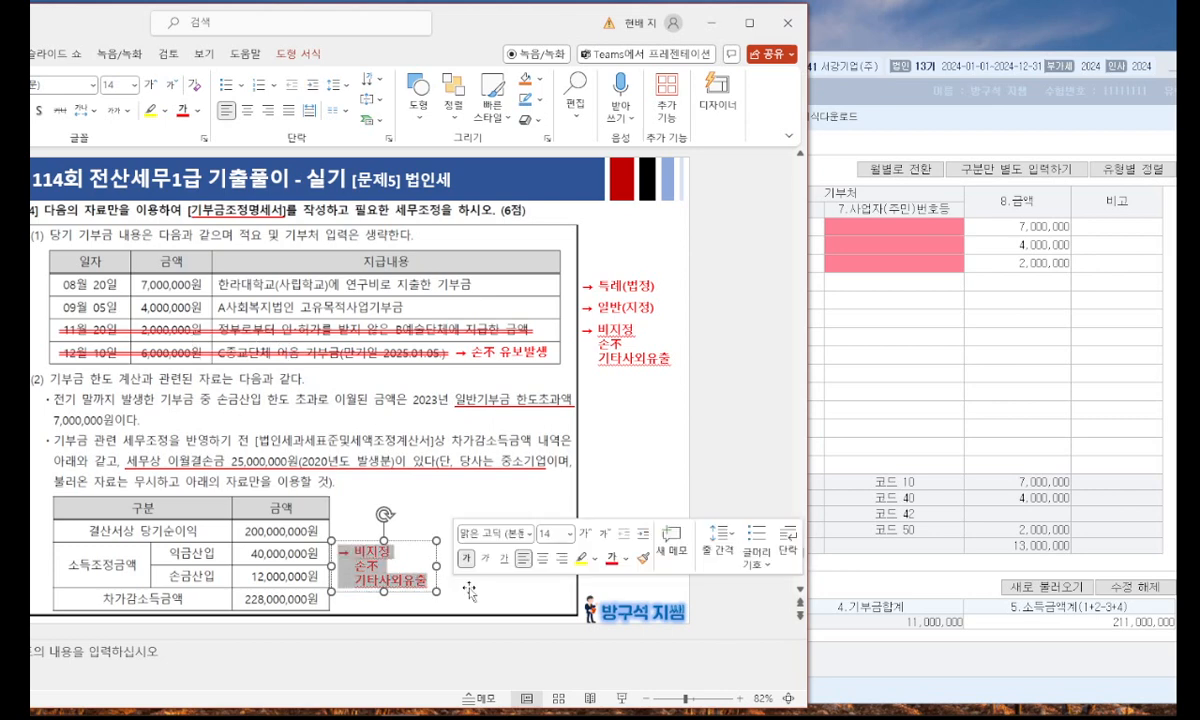
pyautogui.press('Delete')
pyautogui.write('+ 8,000')
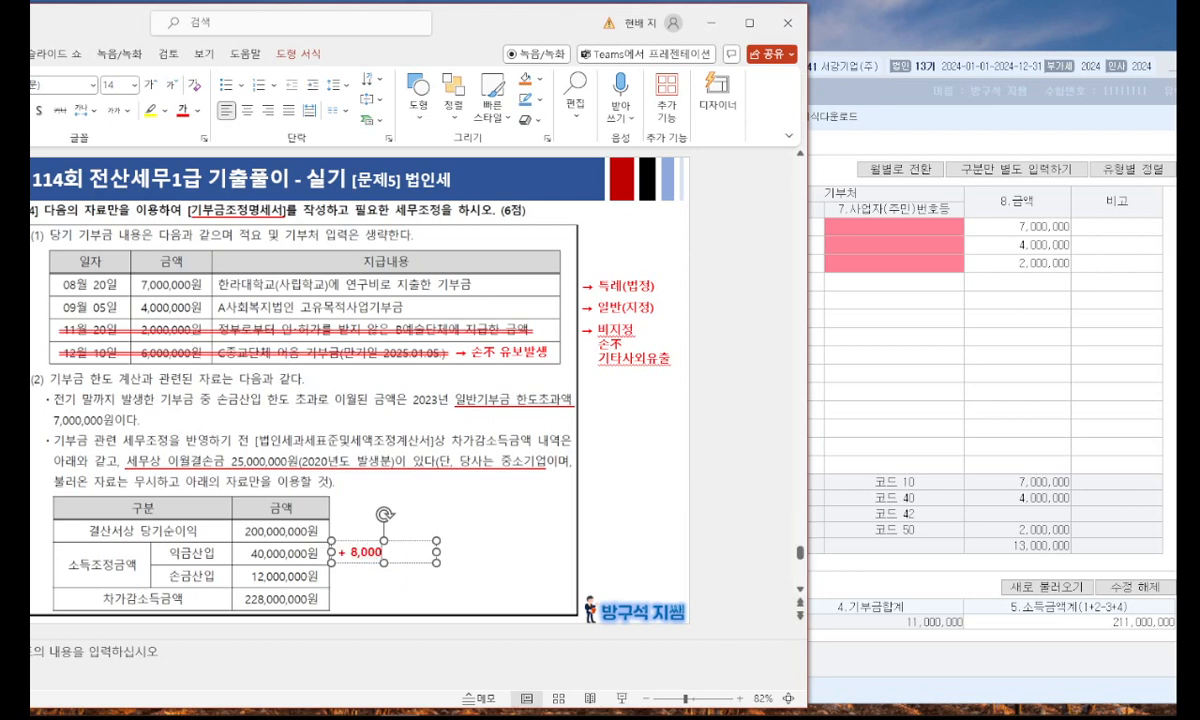
pyautogui.write(',000 = 48,000')
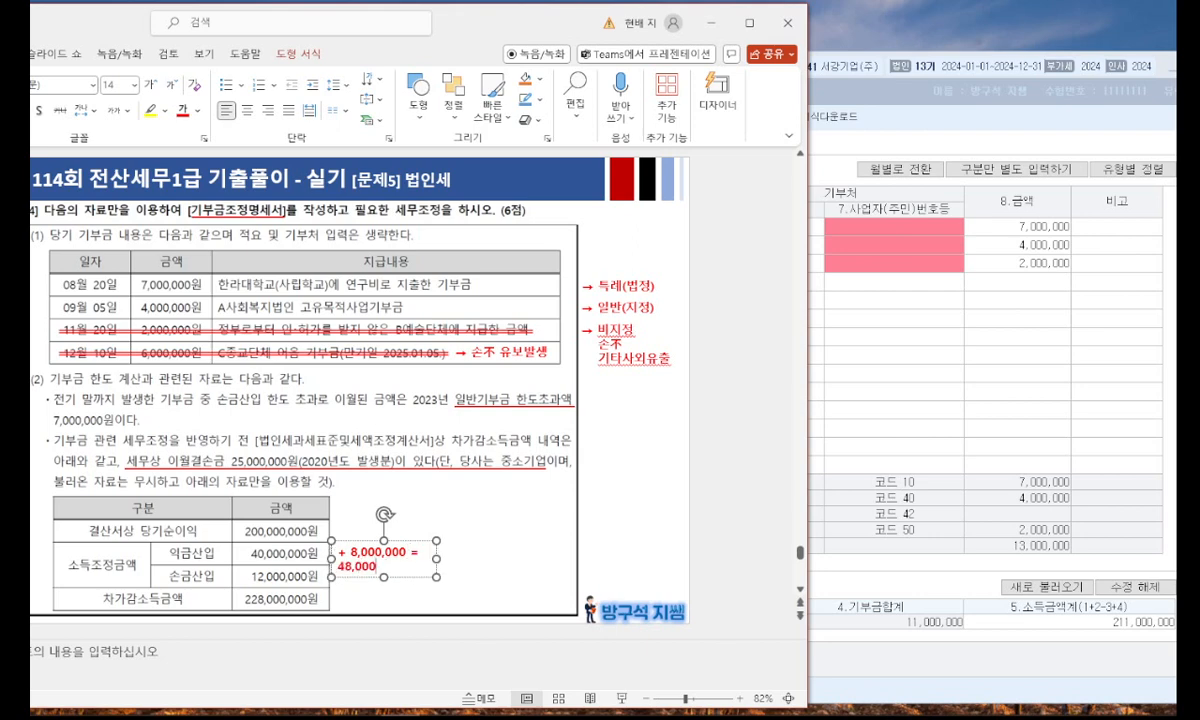
pyautogui.write(',000')
pyautogui.moveTo(437, 558); pyautogui.dragTo(515, 554)
# Switch back to KcLep and set 익금산입 in 소득금액확정 to 48,000,000.
pyautogui.click(834, 492)
pyautogui.click(553, 622)
pyautogui.write('48,000')
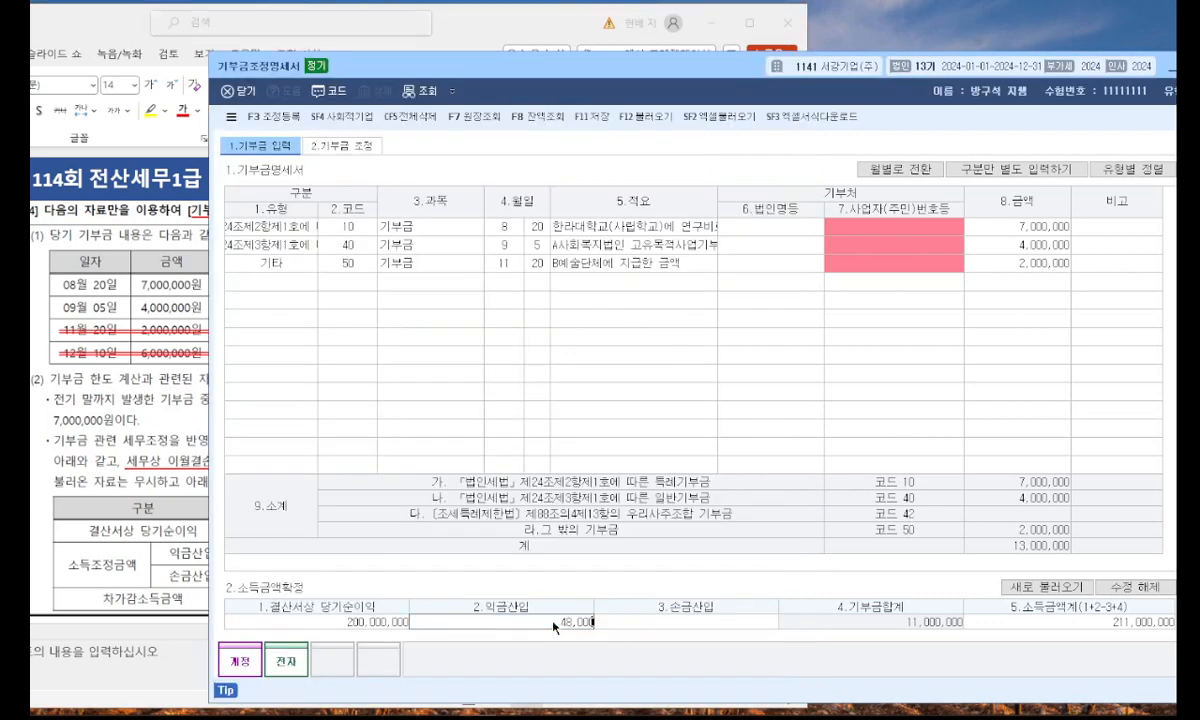
pyautogui.write(',000')
pyautogui.press('Return')
# Check the income table in PowerPoint and set 손금산입 in KcLep's 소득금액확정 to 12,000,000.
pyautogui.click(180, 578)
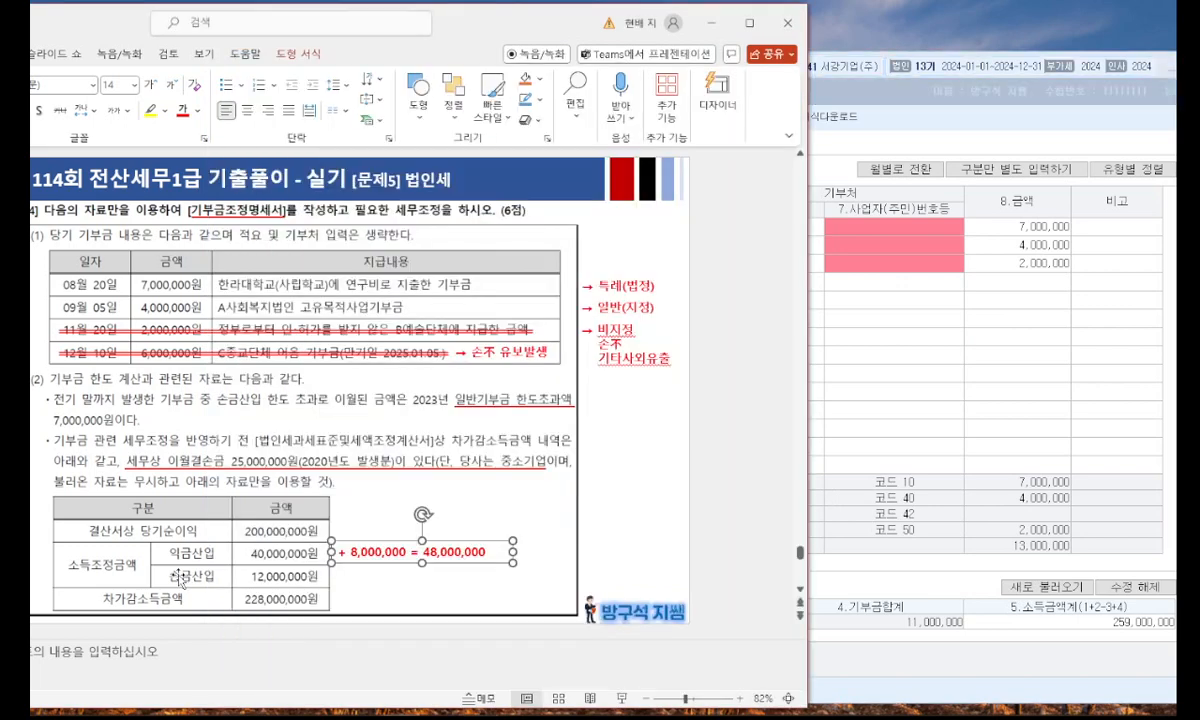
pyautogui.click(815, 455)
pyautogui.write('12,000,000')
pyautogui.press('Return')
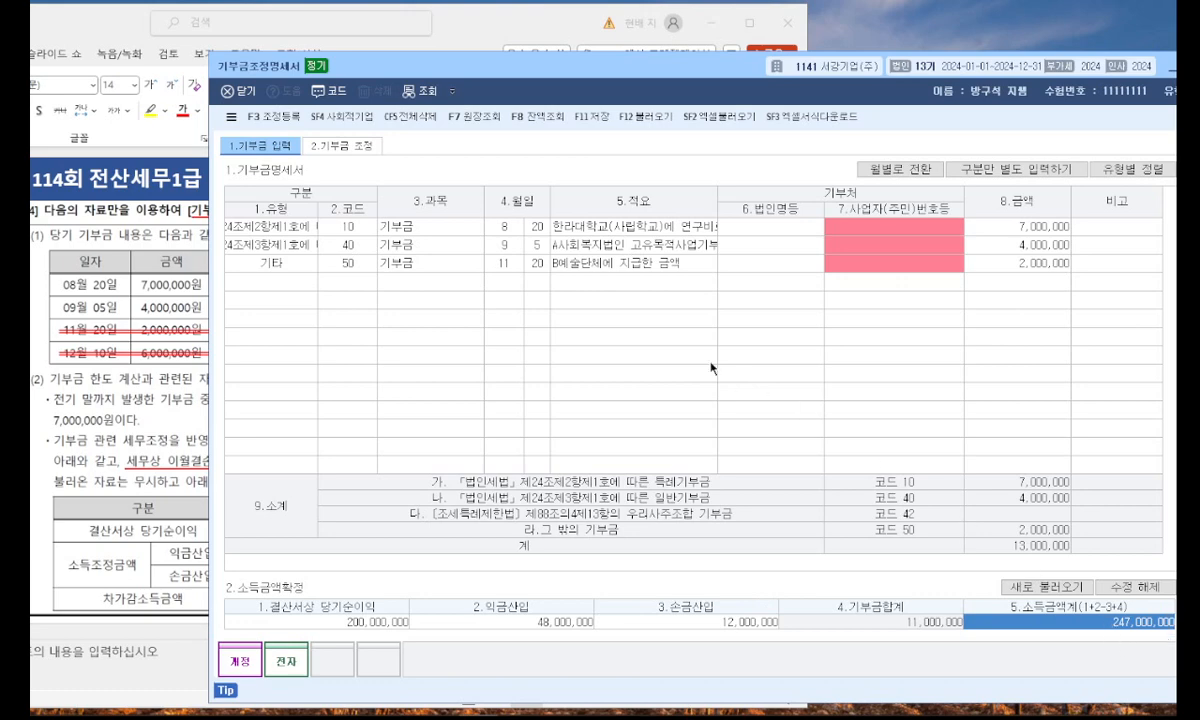
# Open 기부금 조정, check the slide's 이월결손금 in PowerPoint and set the 이월 결손금 합계액 in KcLep to 25,000,000.
pyautogui.click(333, 144)
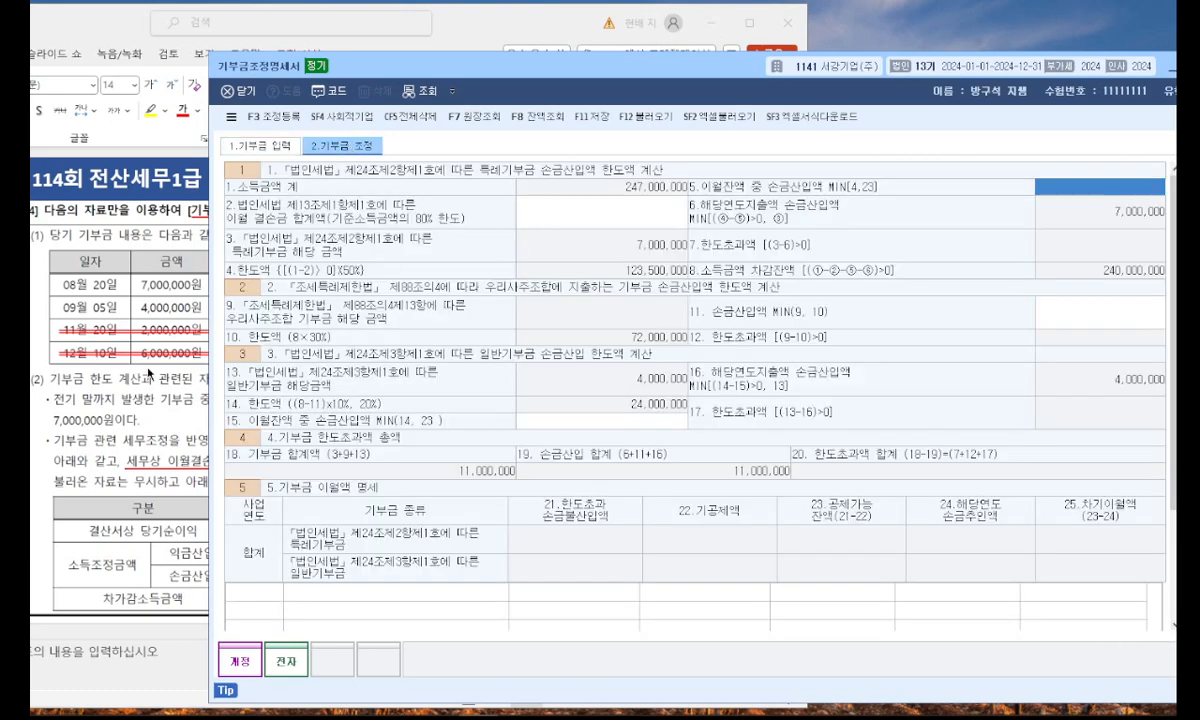
pyautogui.click(157, 352)
pyautogui.click(438, 491)
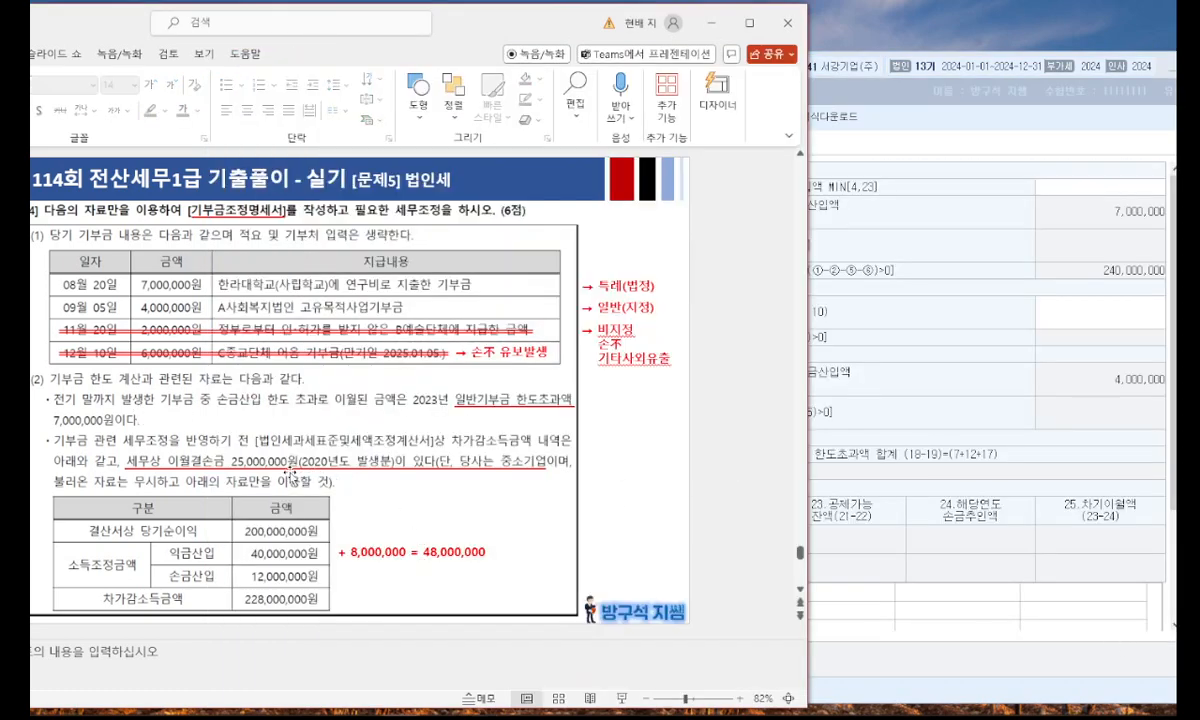
pyautogui.hotkey('alt', 'Tab')
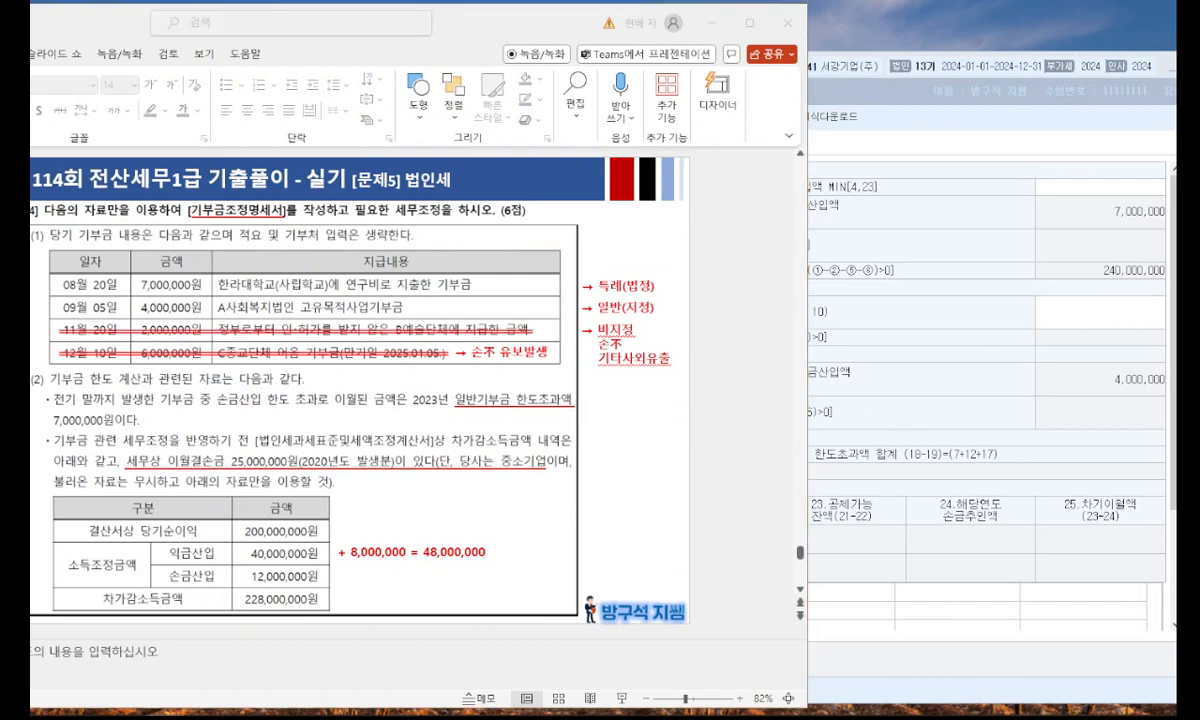
pyautogui.click(1100, 307)
pyautogui.click(607, 210)
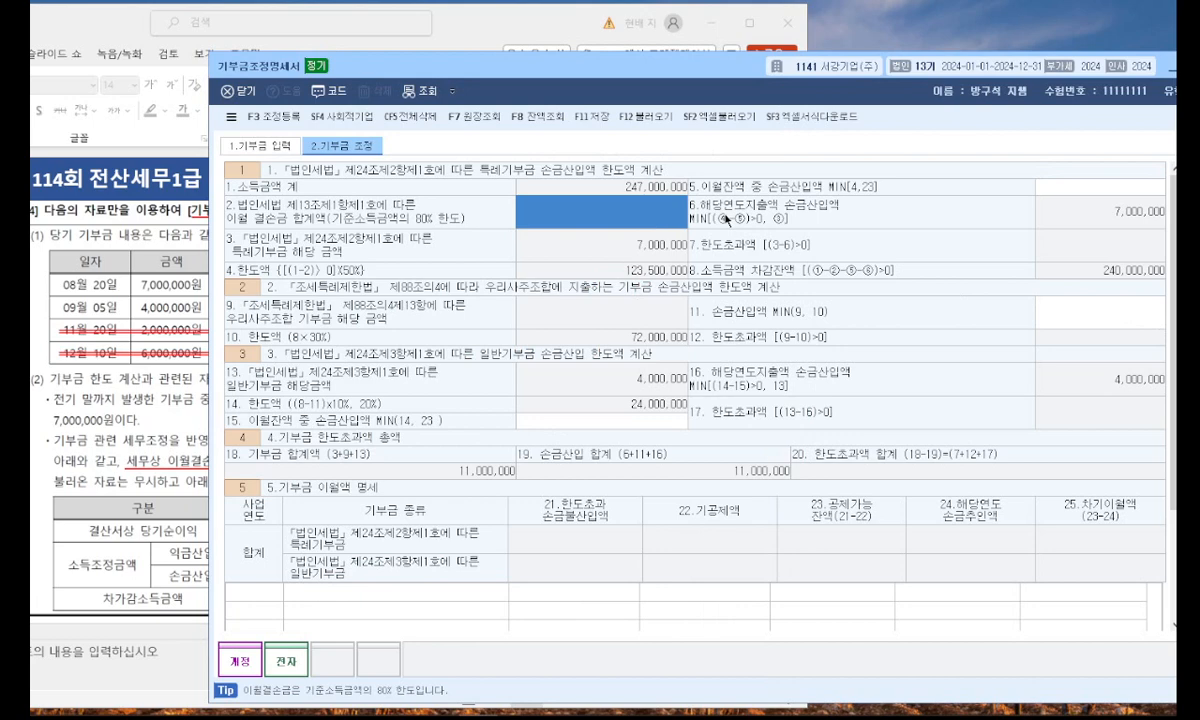
pyautogui.write('25000000')
pyautogui.press('Return')
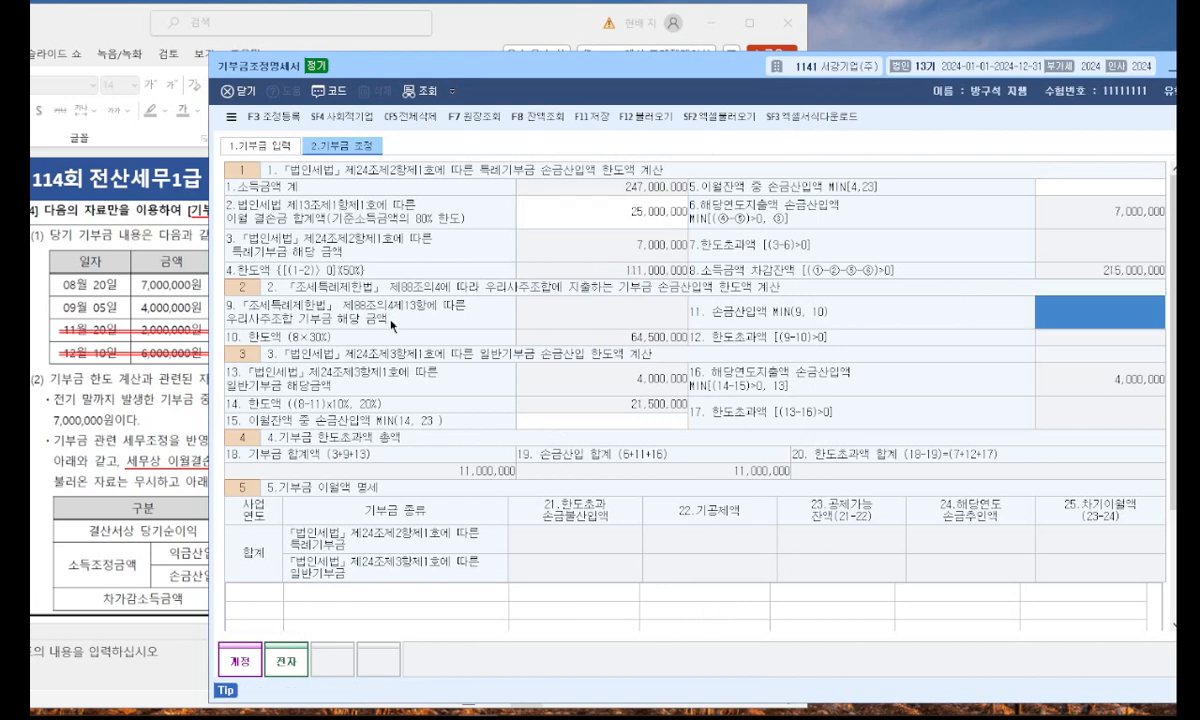
# Check the slide and add a 2023 일반기부금 row to 기부금 이월액 명세 with 한도초과 손금불산입액 of 7,000,000.
pyautogui.click(172, 409)
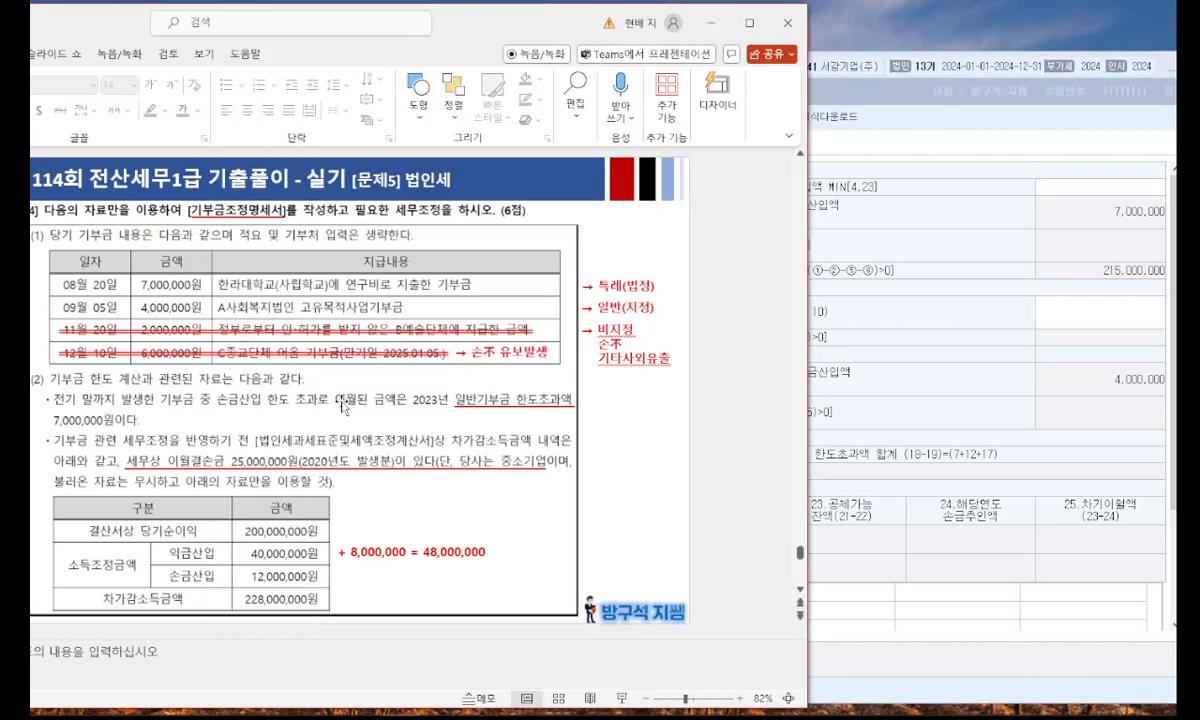
pyautogui.click(928, 439)
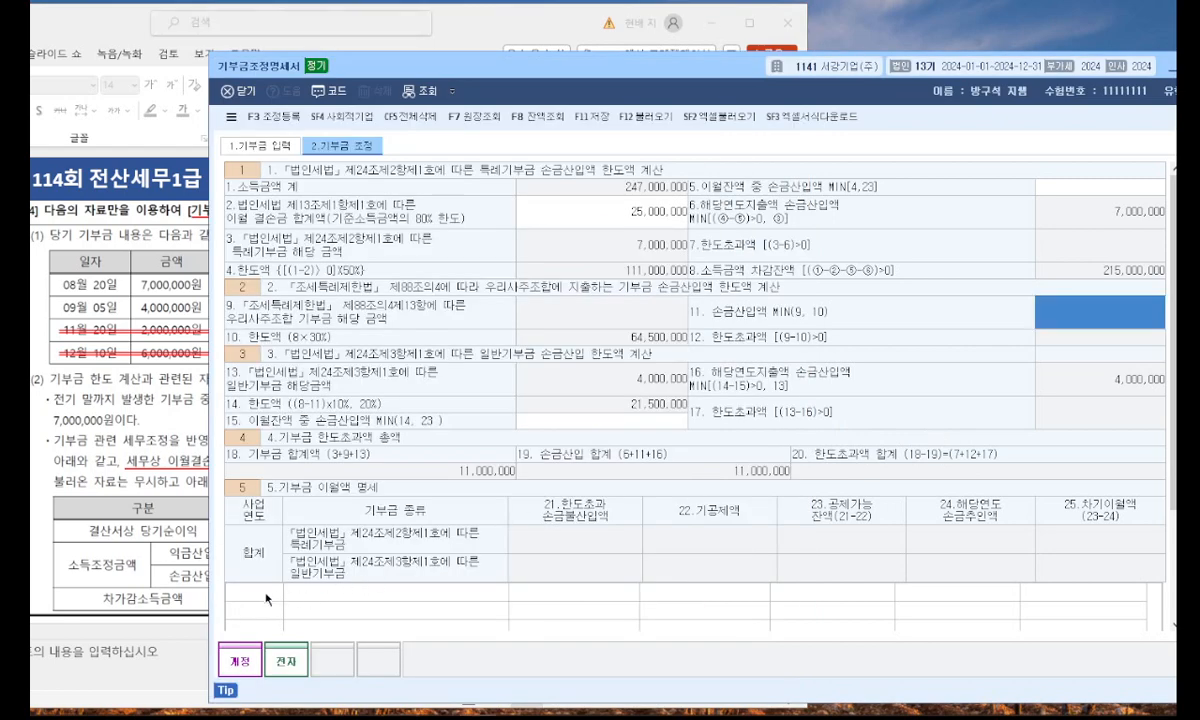
pyautogui.write('2023')
pyautogui.press('Return')
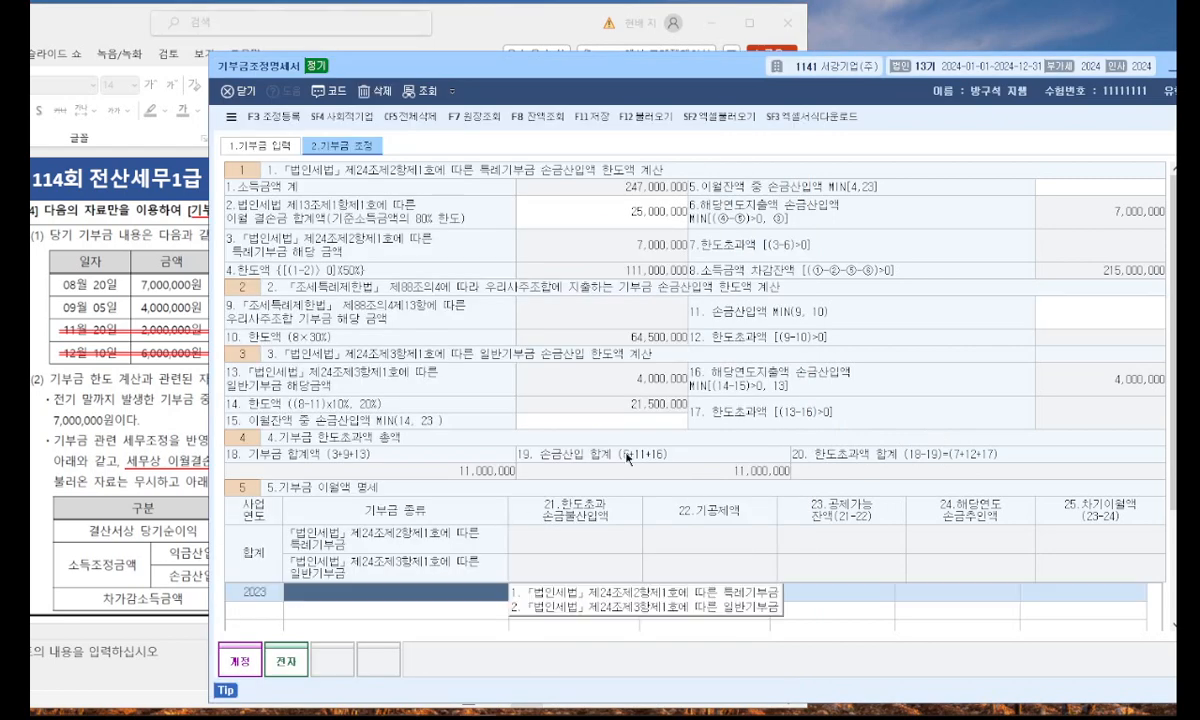
pyautogui.click(616, 608)
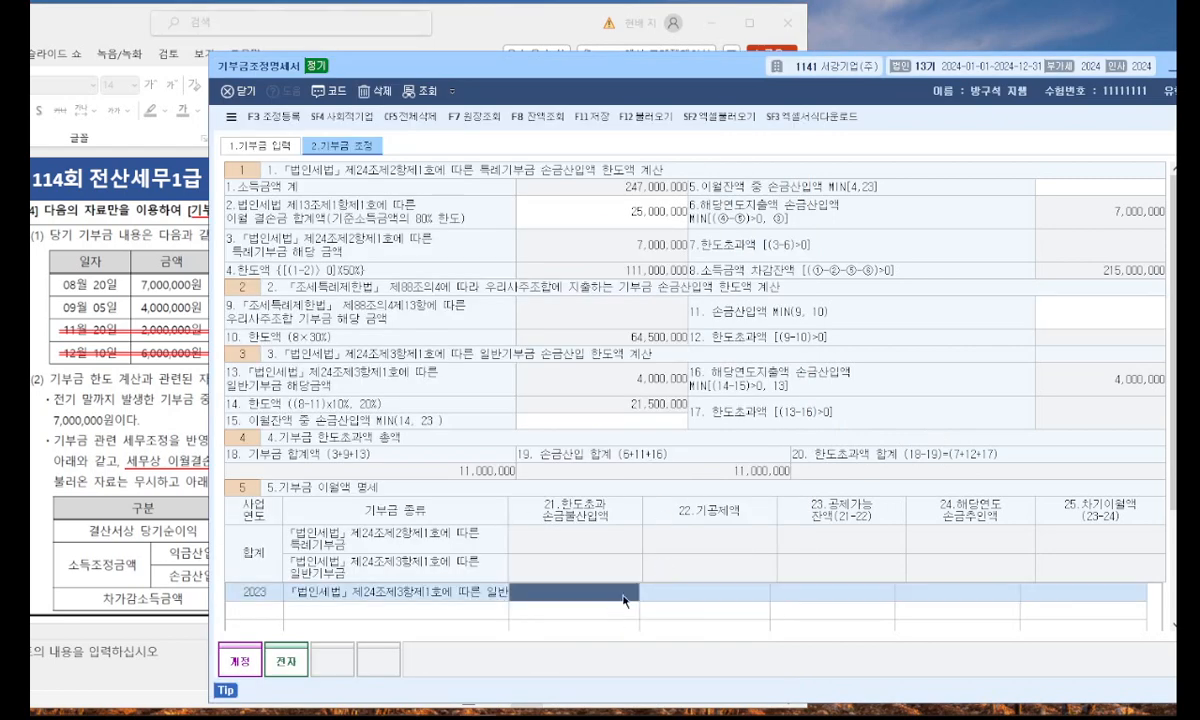
pyautogui.write('7000000')
pyautogui.press('Return')
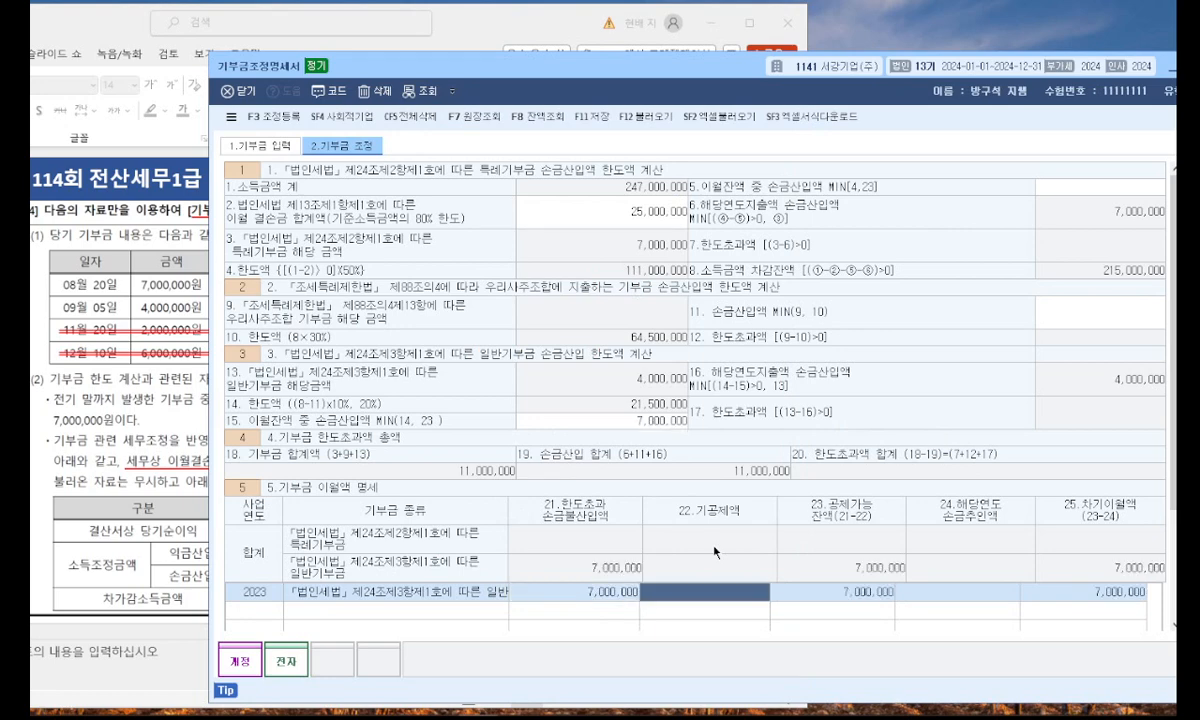
# Set 해당연도 손금추인액 of the 2023 일반기부금 carryover row to 7,000,000.
pyautogui.press('Return')
pyautogui.write('7000000')
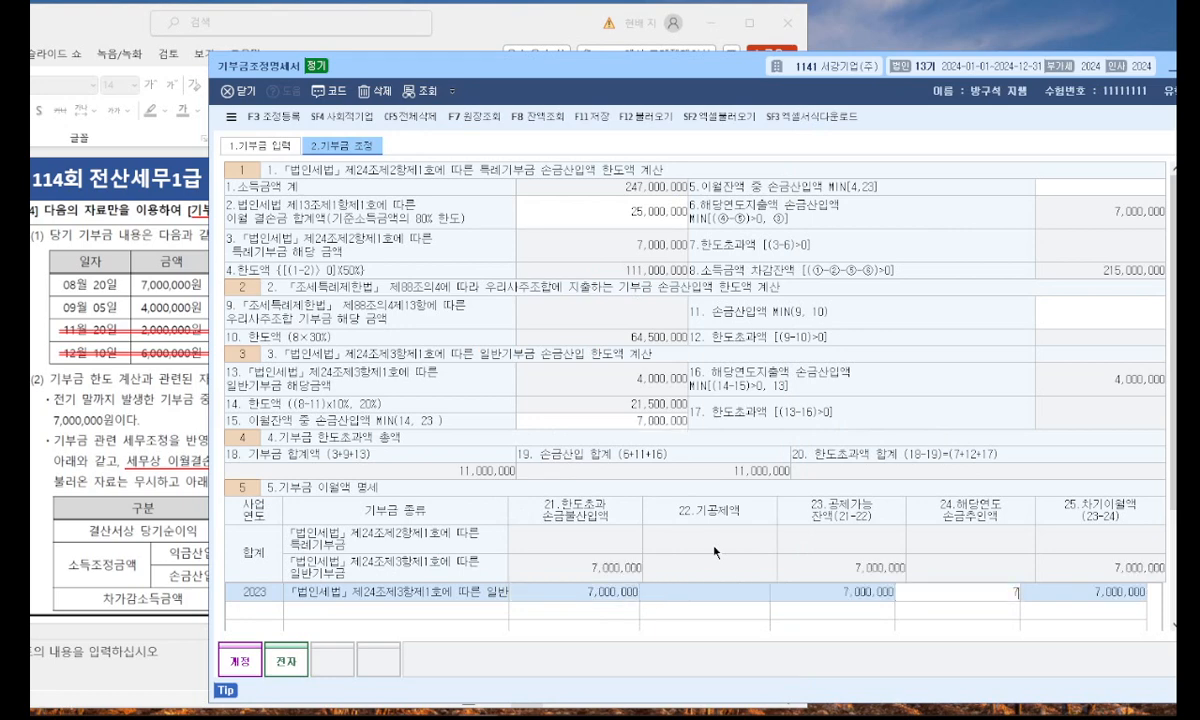
pyautogui.press('Return')
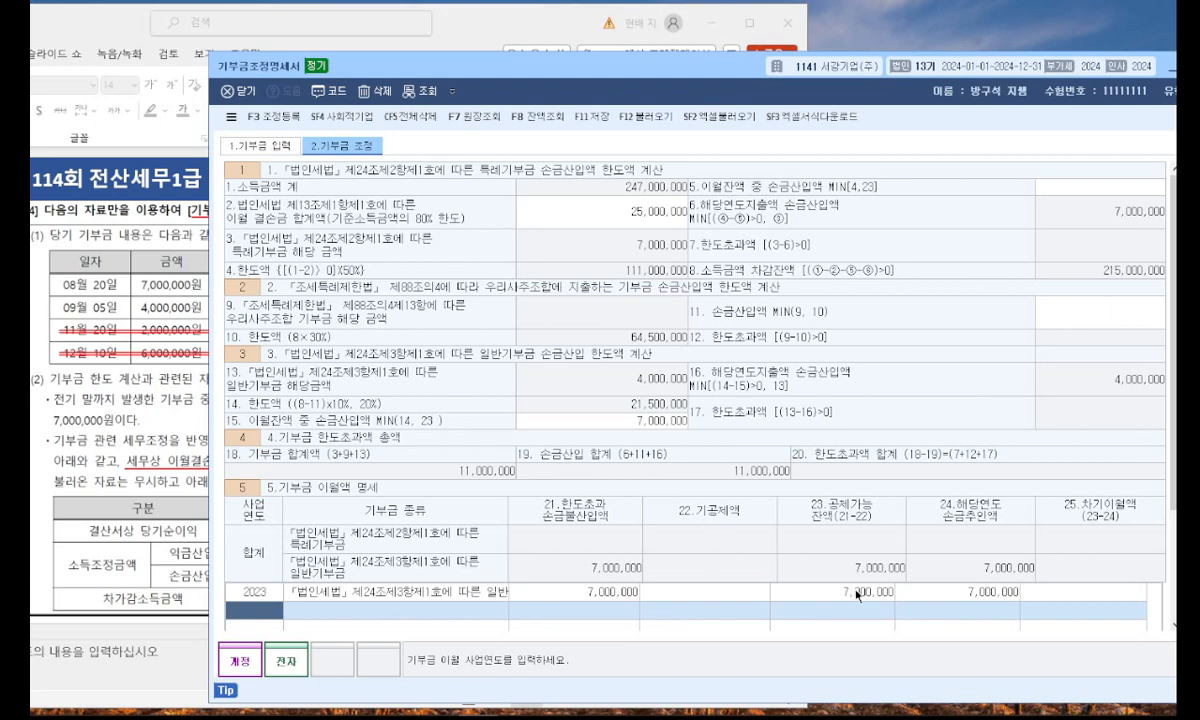
pyautogui.click(897, 589)
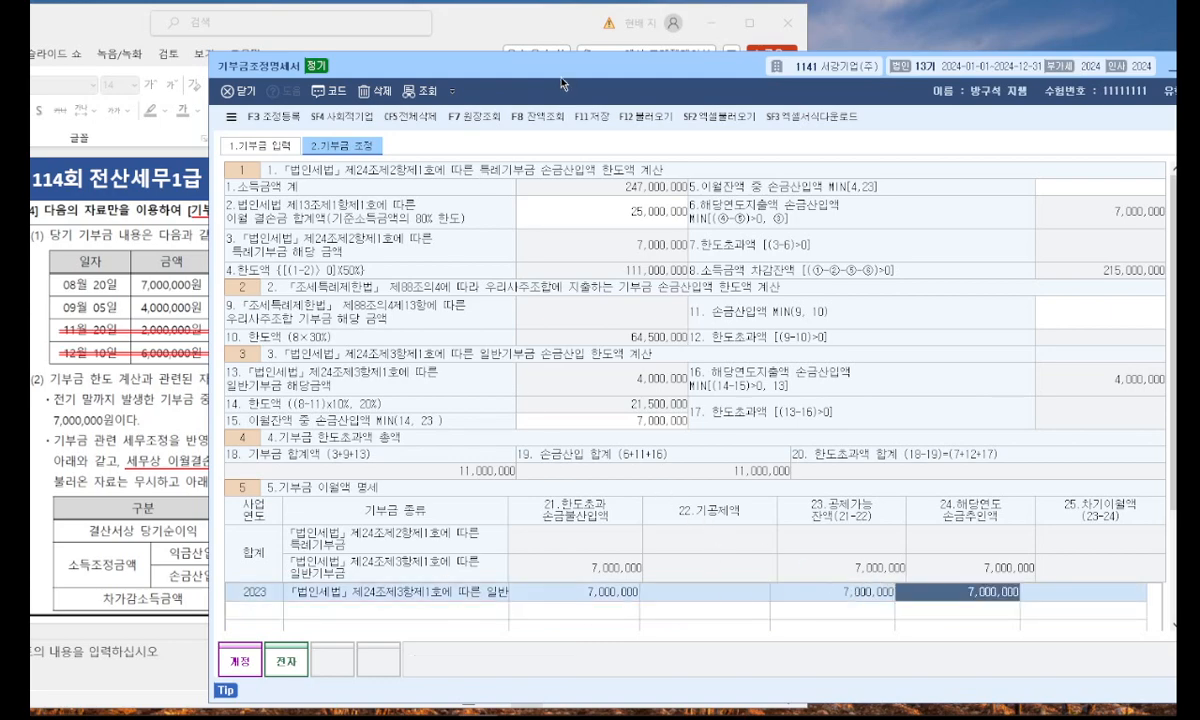
# Delete all entries of the 기부금조정명세서 and return to the 기부금 입력 page.
pyautogui.moveTo(562, 83); pyautogui.dragTo(514, 71)
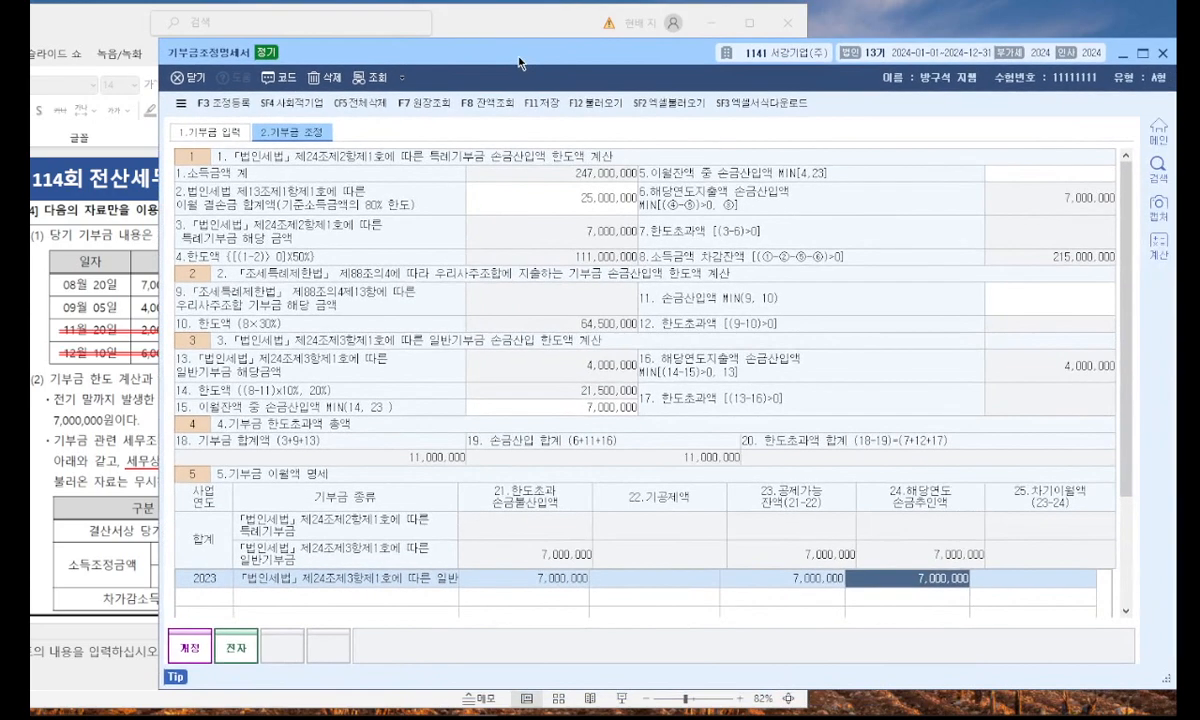
pyautogui.click(378, 102)
pyautogui.click(639, 414)
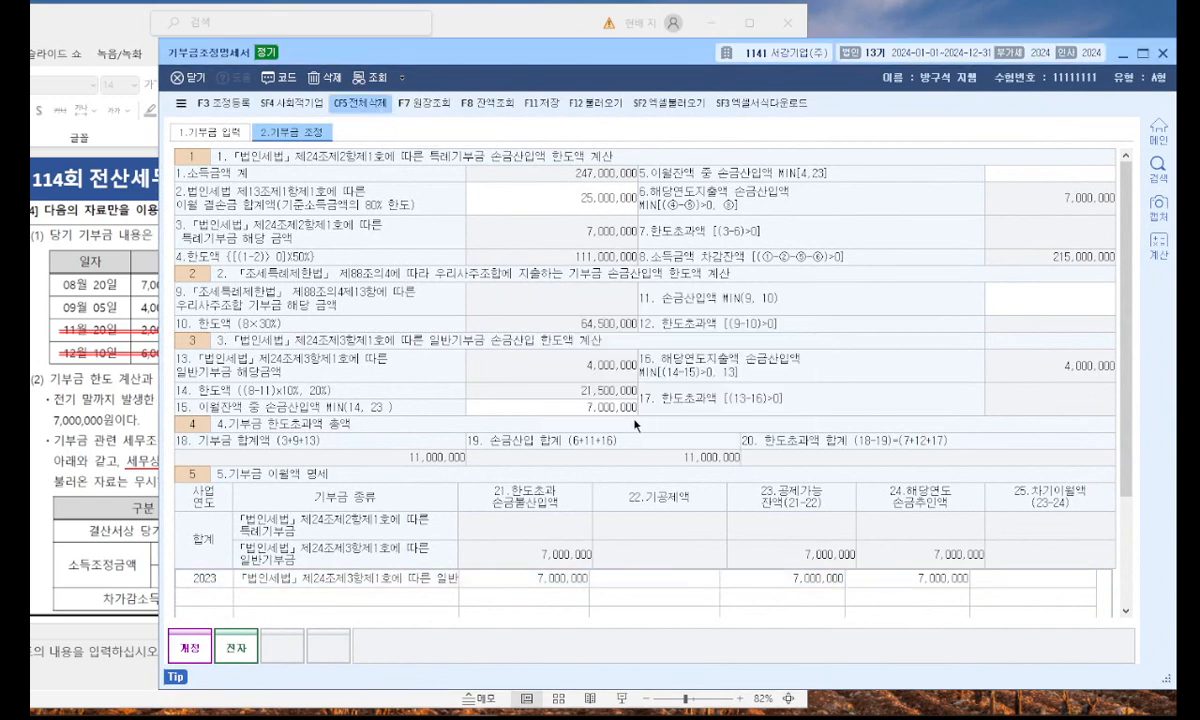
pyautogui.click(544, 189)
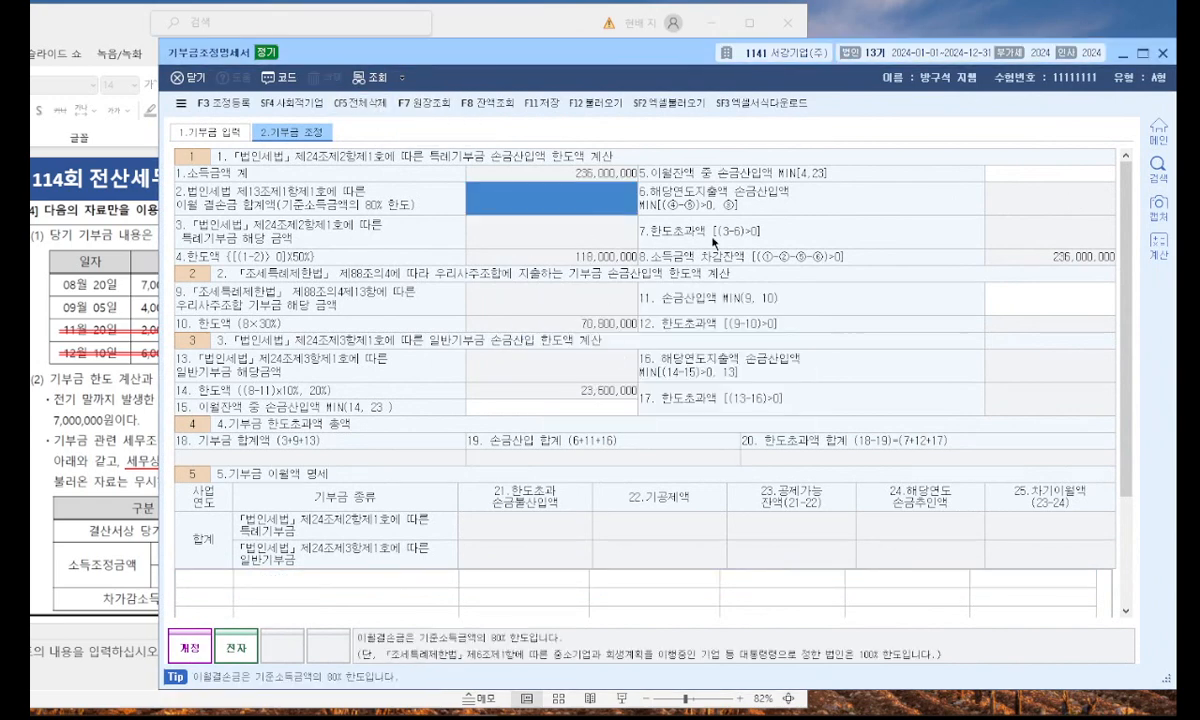
pyautogui.click(225, 130)
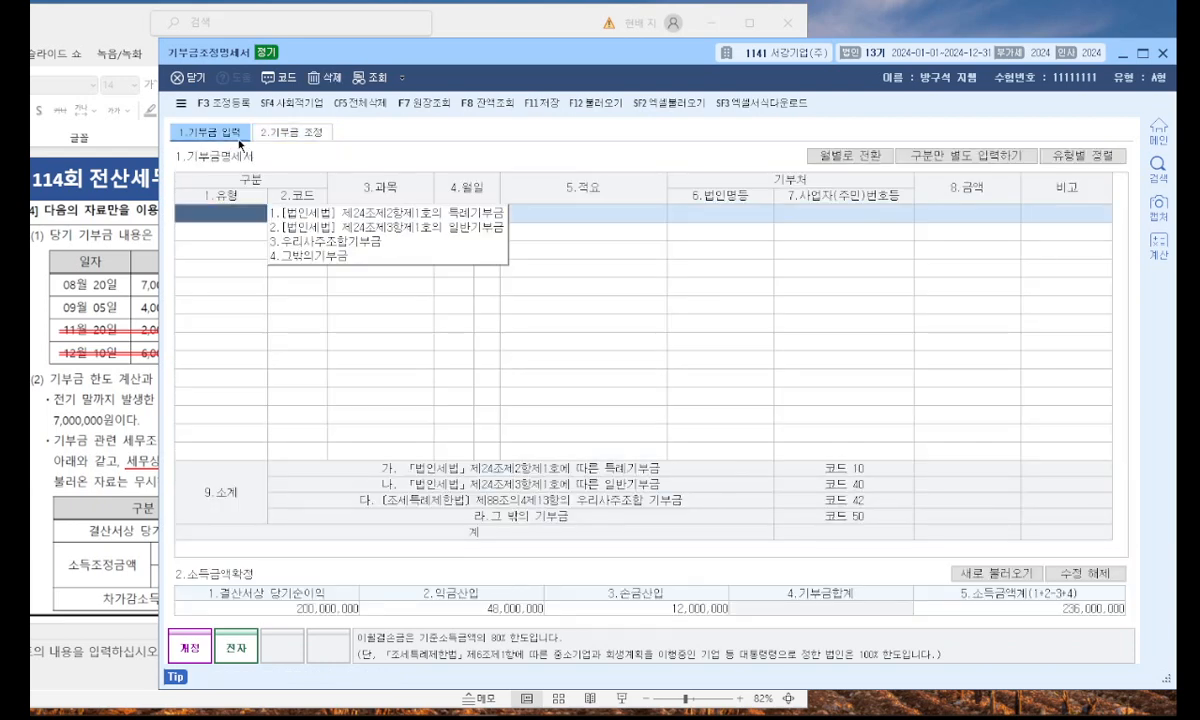
# Move the form so the slide's donation list is readable and add a 특례기부금 row dated 8/20 for 7,000,000, leaving 적요 blank.
pyautogui.moveTo(455, 64); pyautogui.dragTo(748, 70)
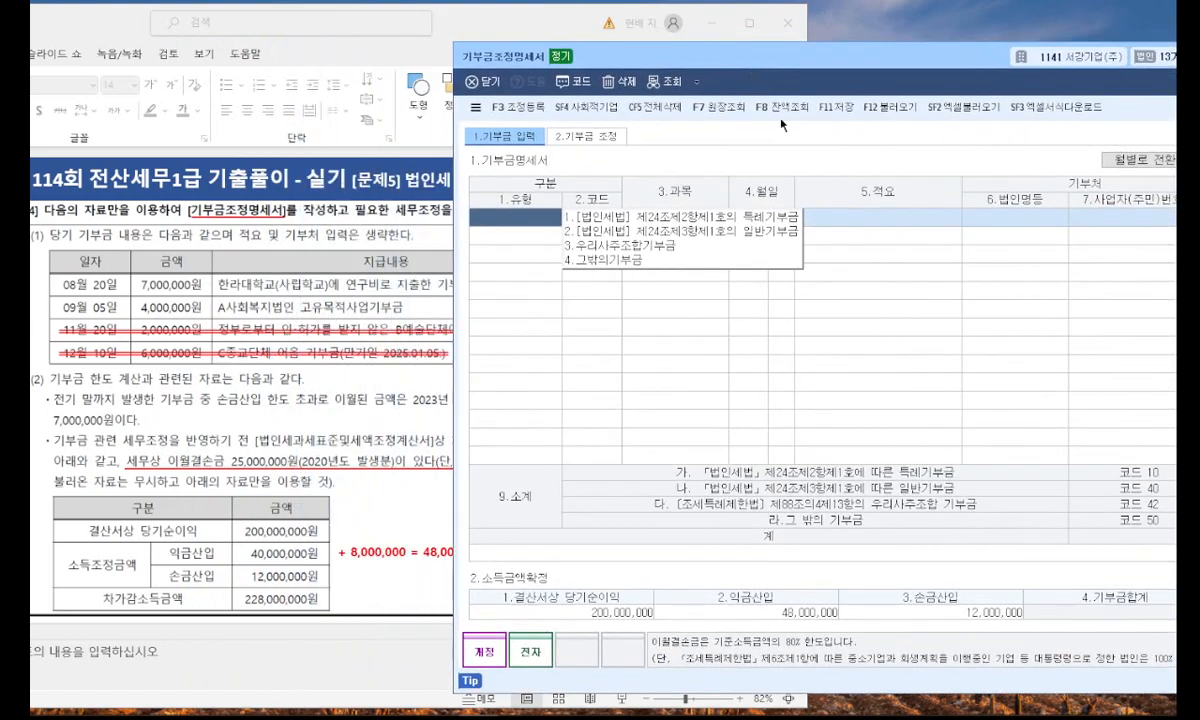
pyautogui.click(746, 218)
pyautogui.press('Return')
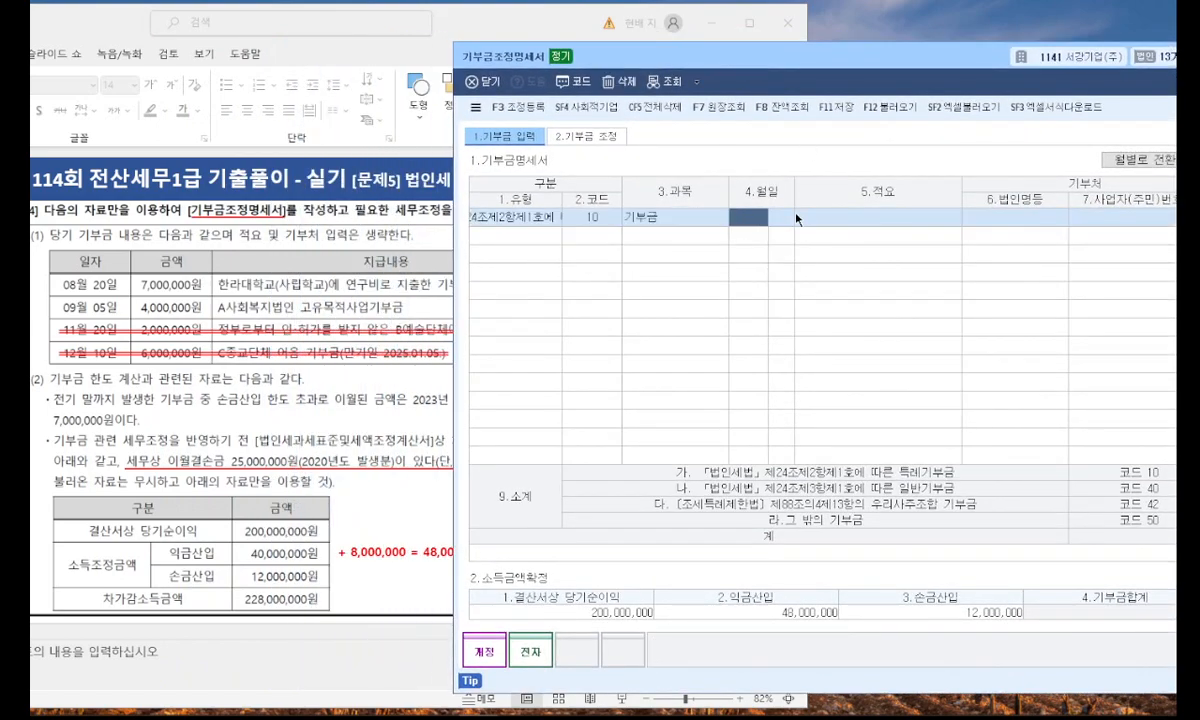
pyautogui.write('8')
pyautogui.press('Return')
pyautogui.write('20')
pyautogui.press('Return')
pyautogui.press('Return')
pyautogui.press('Return')
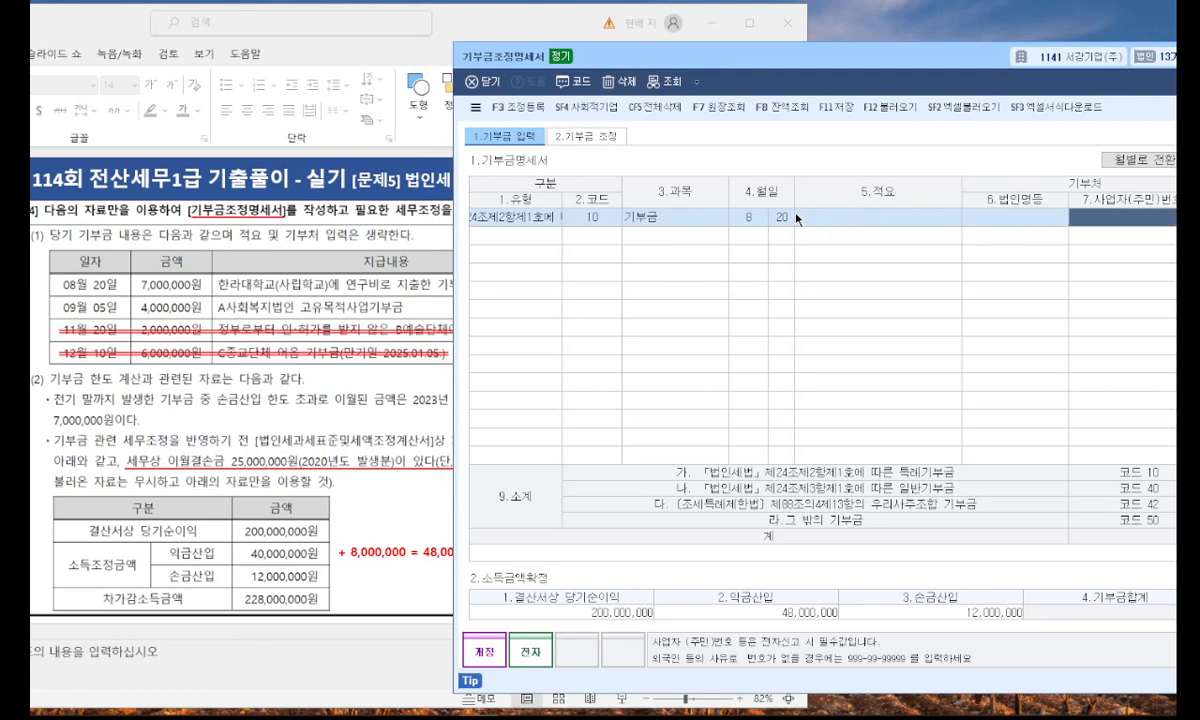
pyautogui.press('Return')
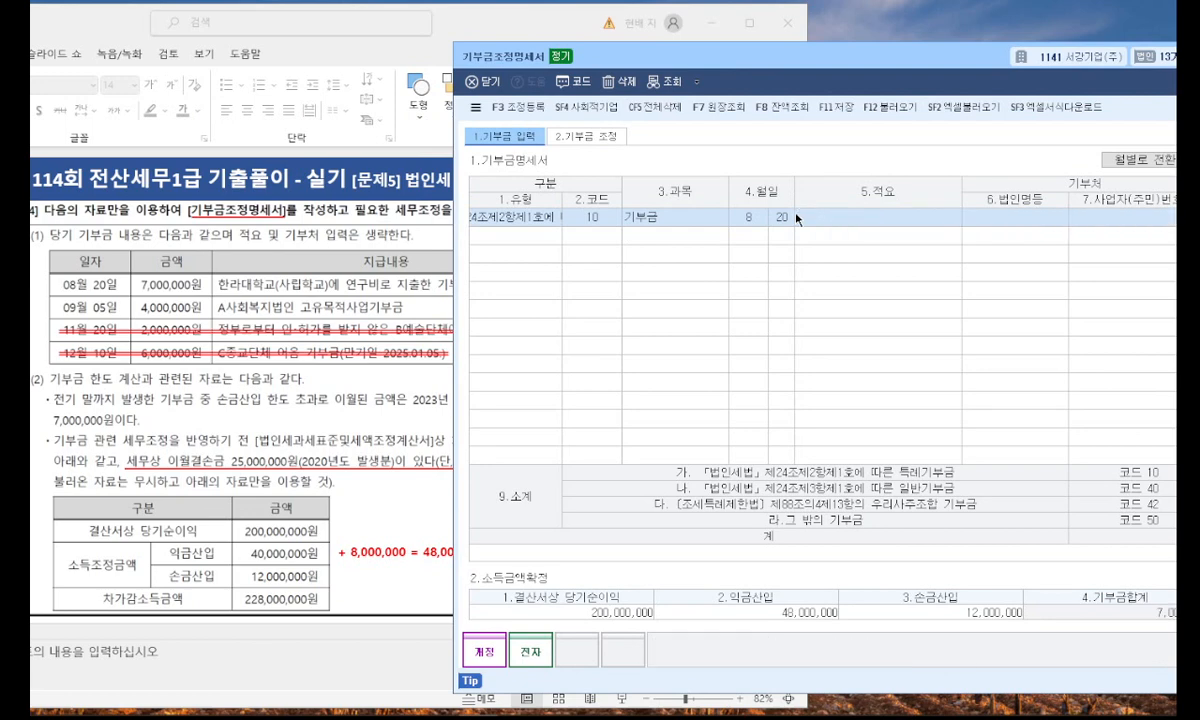
# Add a second donation row of type 일반기부금 dated 9/5 for 4,000,000, leaving 적요 blank.
pyautogui.click(538, 237)
pyautogui.click(616, 246)
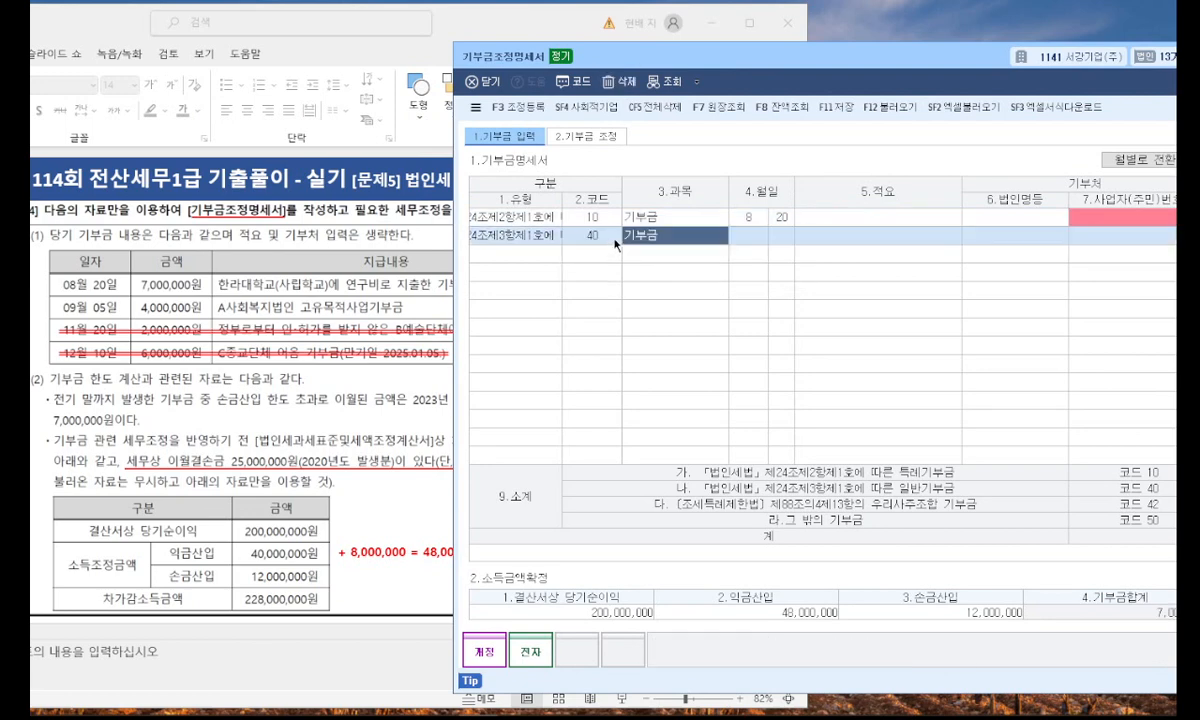
pyautogui.click(747, 237)
pyautogui.write('9')
pyautogui.press('Return')
pyautogui.write('5')
pyautogui.press('Return')
pyautogui.press('Return')
pyautogui.press('Return')
pyautogui.press('Return')
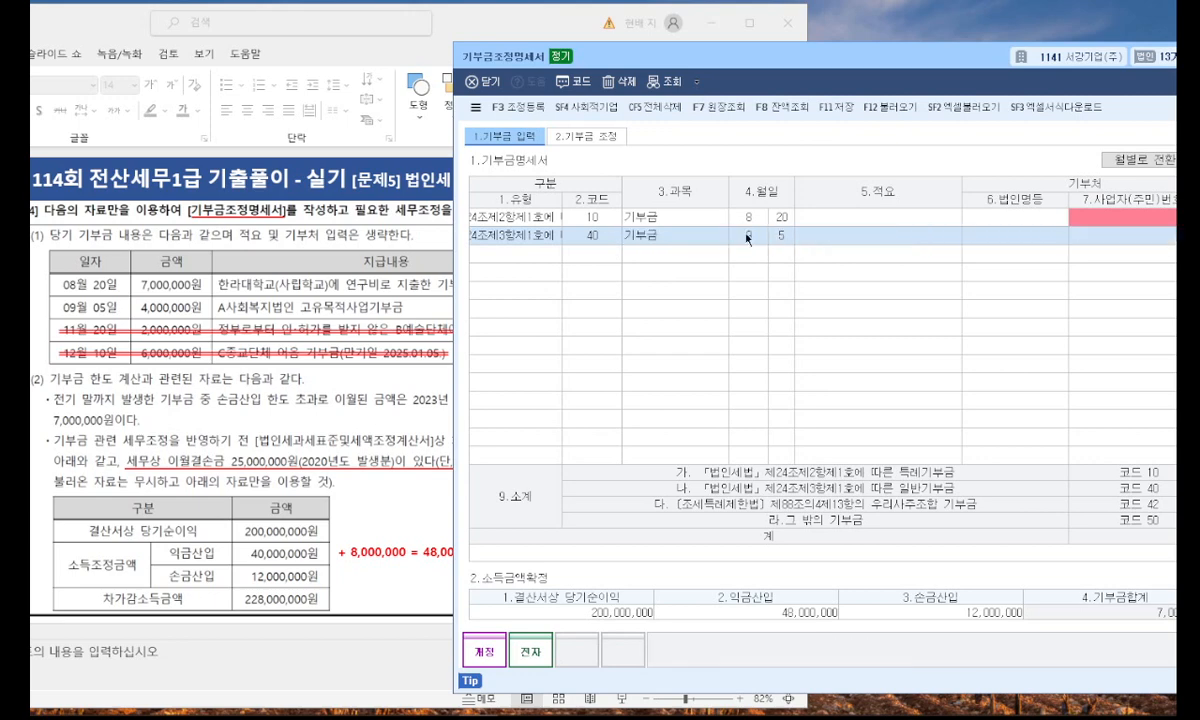
# Add a third donation row of type 그밖의기부금 dated 11/20, leaving 적요 and 기부처 blank.
pyautogui.click(527, 256)
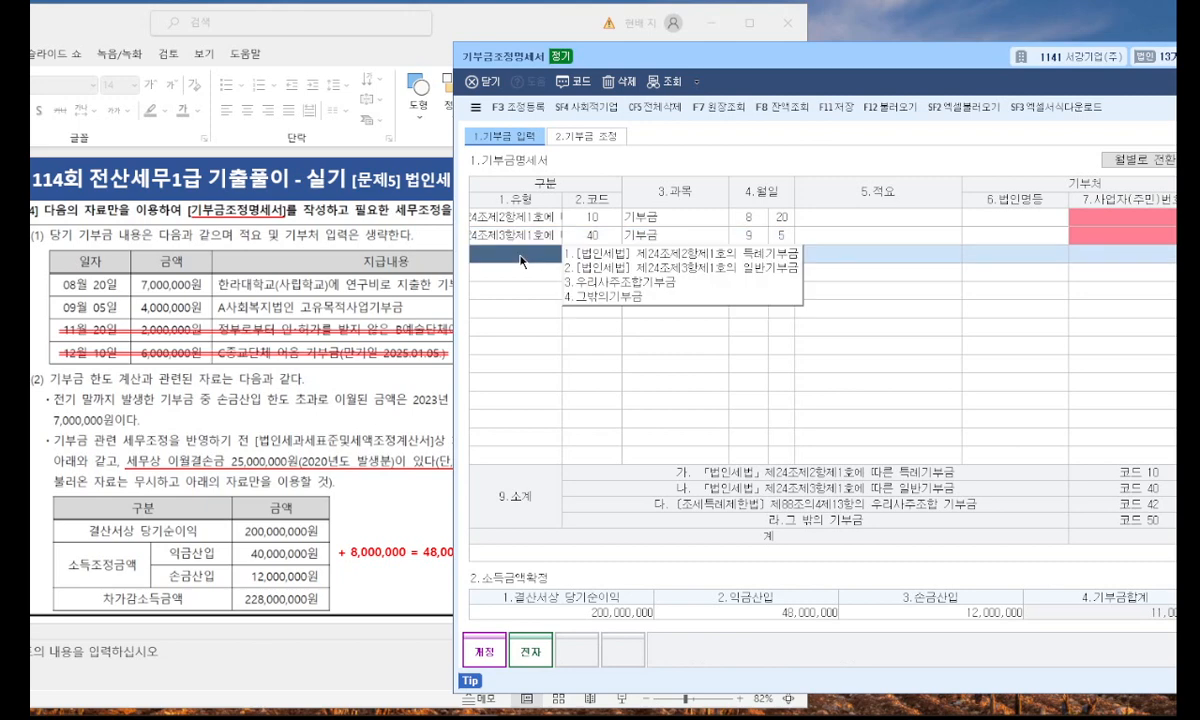
pyautogui.click(598, 298)
pyautogui.press('Return')
pyautogui.write('11')
pyautogui.press('Return')
pyautogui.write('20')
pyautogui.press('Return')
pyautogui.press('Return')
pyautogui.press('Return')
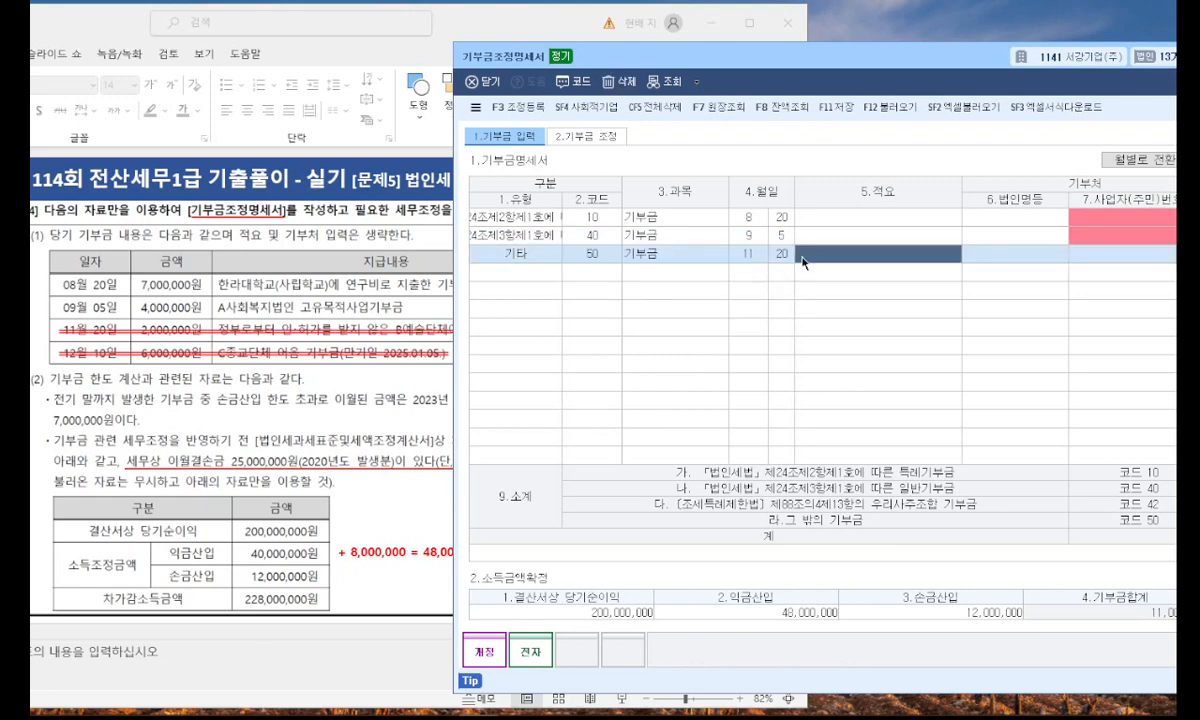
pyautogui.press('Return')
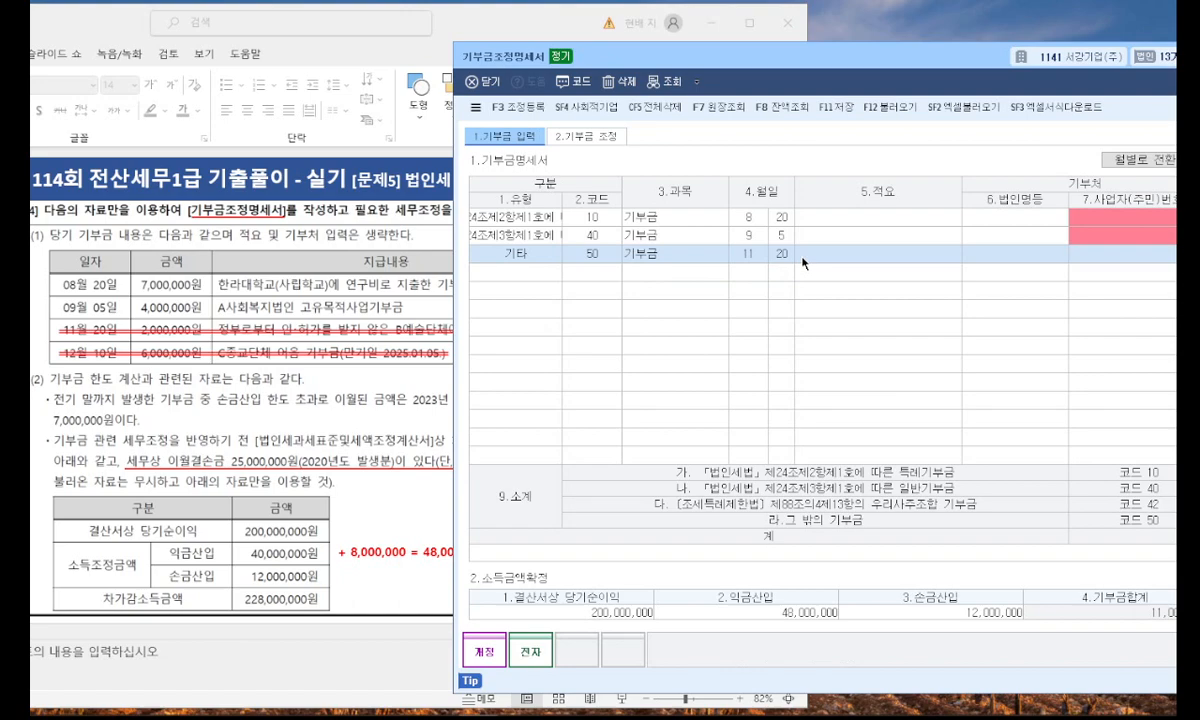
pyautogui.click(911, 612)
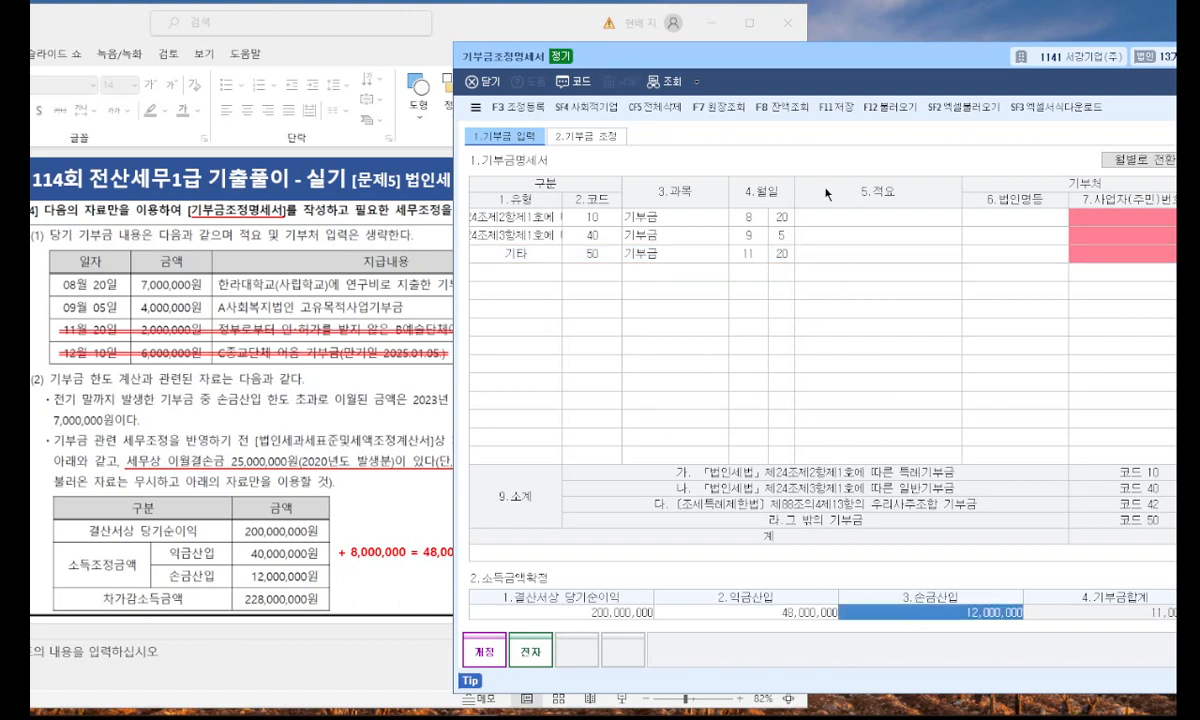
# On the 기부금 조정 page, set the 이월결손금 합계액 in field 2 to 25,000,000, keeping the slide readable beside the form.
pyautogui.click(583, 135)
pyautogui.moveTo(732, 70); pyautogui.dragTo(629, 78)
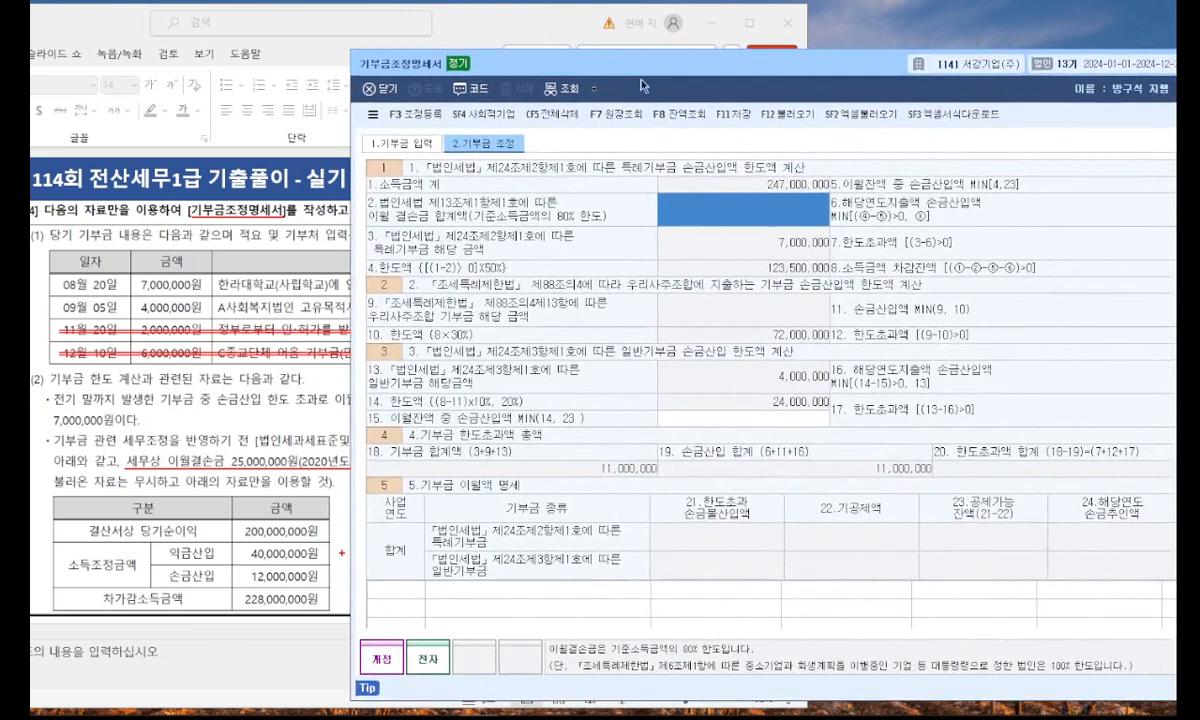
pyautogui.write('25000000')
pyautogui.press('Return')
pyautogui.moveTo(642, 67); pyautogui.dragTo(545, 43)
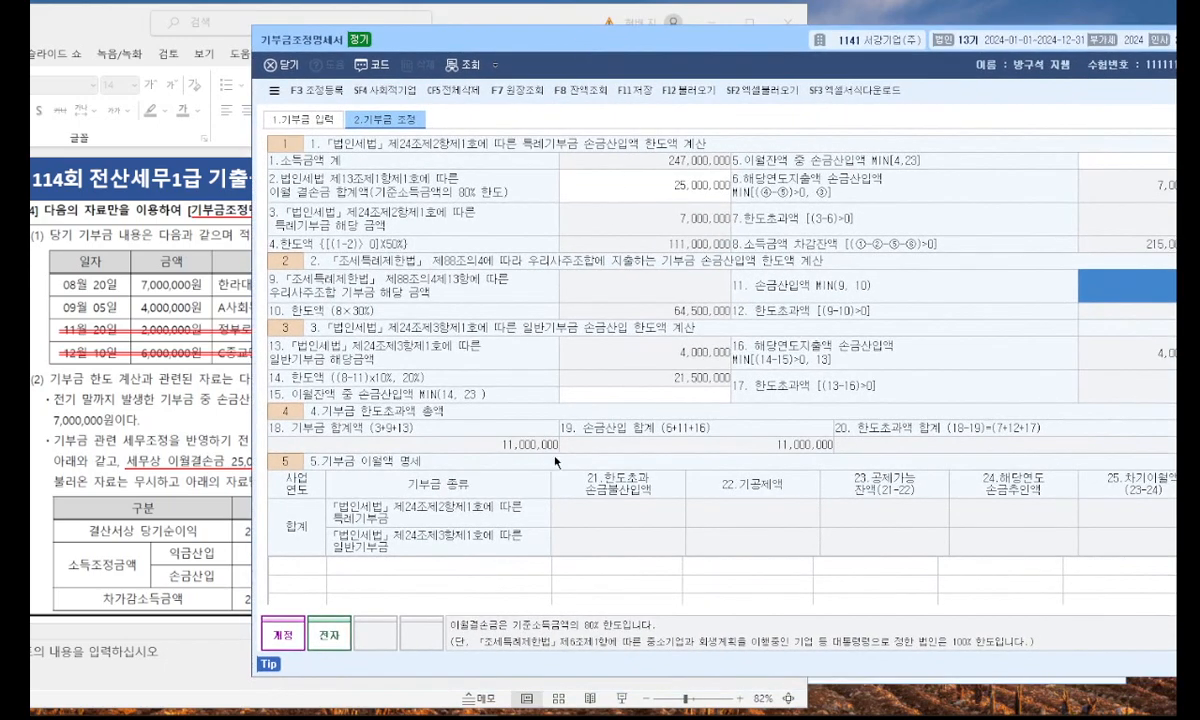
# Add a 2023 일반기부금 row to the 기부금 이월액 명세 with a 한도초과 손금불산입액 of 7,000,000.
pyautogui.press('Return')
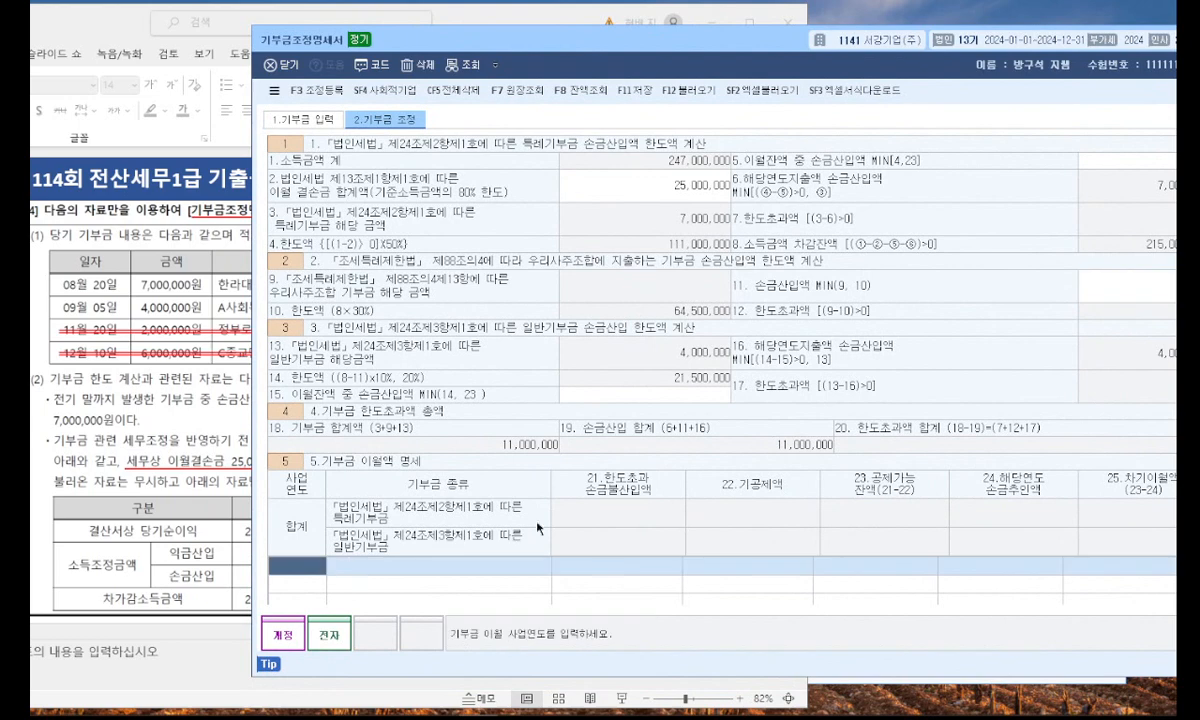
pyautogui.write('2023')
pyautogui.press('Return')
pyautogui.click(619, 588)
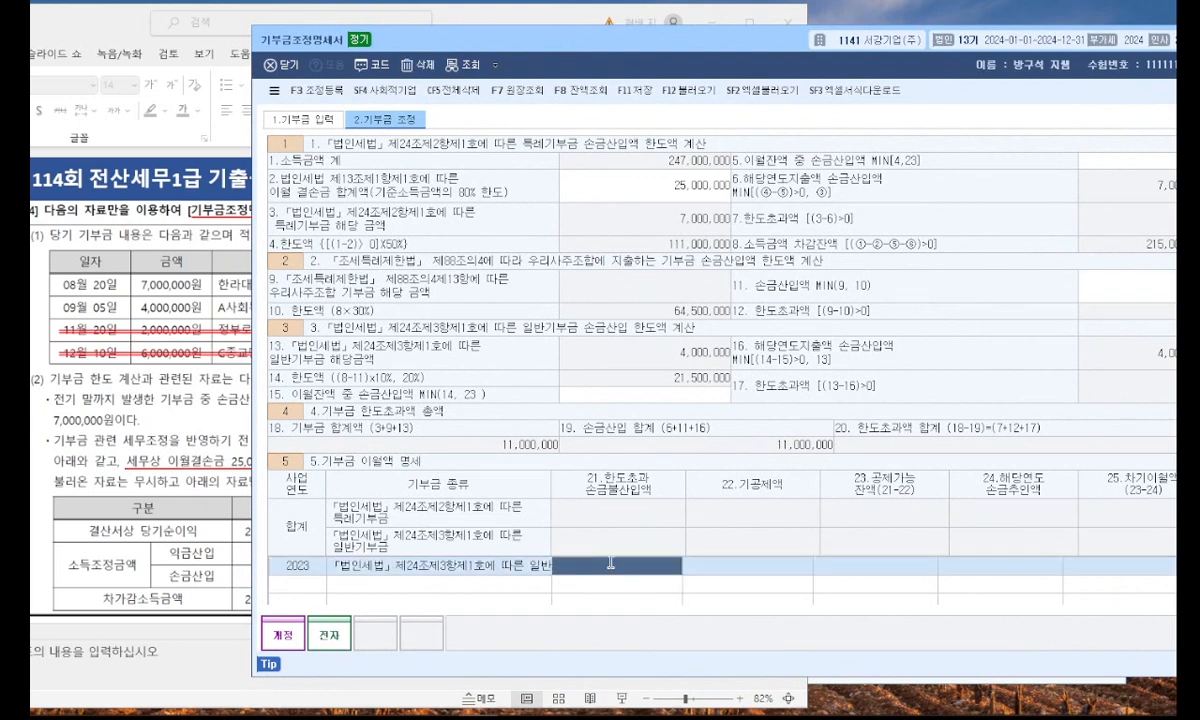
pyautogui.write('7000000')
pyautogui.press('Return')
pyautogui.moveTo(698, 70); pyautogui.dragTo(460, 55)
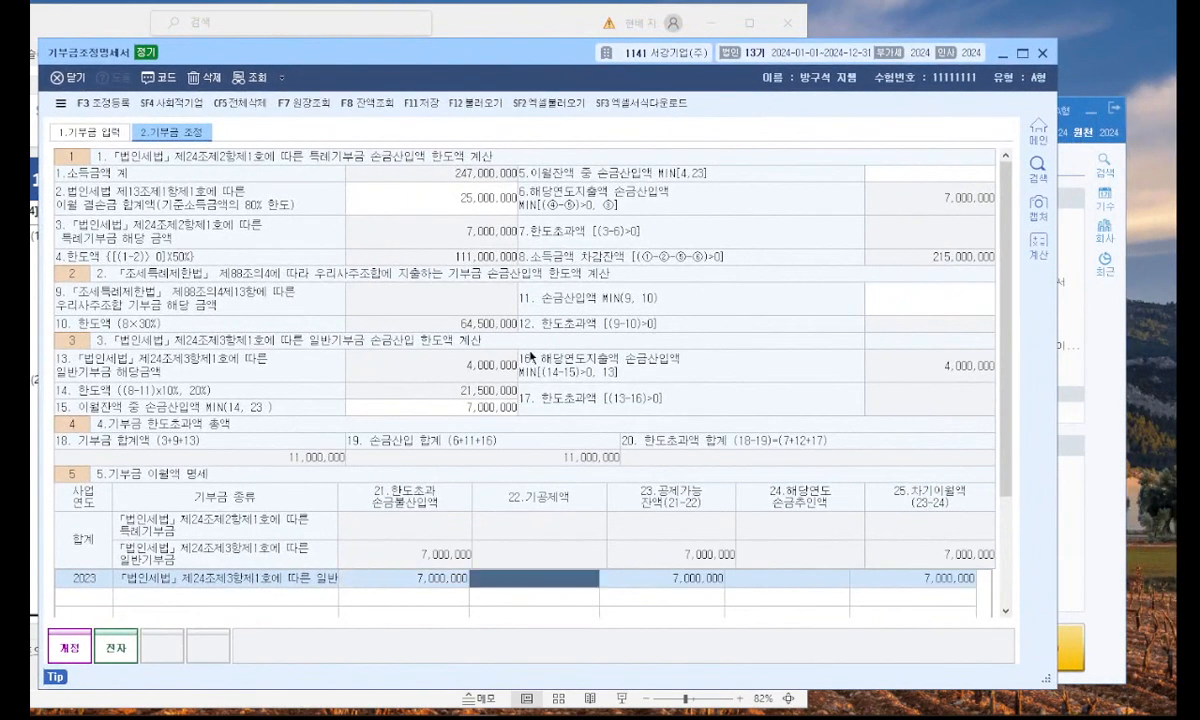
pyautogui.hotkey('ctrl', '2')
pyautogui.moveTo(492, 424)
pyautogui.mouseDown()
pyautogui.moveTo(446, 410)
pyautogui.moveTo(508, 424)
pyautogui.mouseUp()
pyautogui.moveTo(120, 421)
pyautogui.mouseDown()
pyautogui.moveTo(195, 411)
pyautogui.moveTo(275, 424)
pyautogui.mouseUp()
pyautogui.moveTo(453, 421)
pyautogui.mouseDown()
pyautogui.moveTo(713, 429)
pyautogui.moveTo(781, 532)
pyautogui.mouseUp()
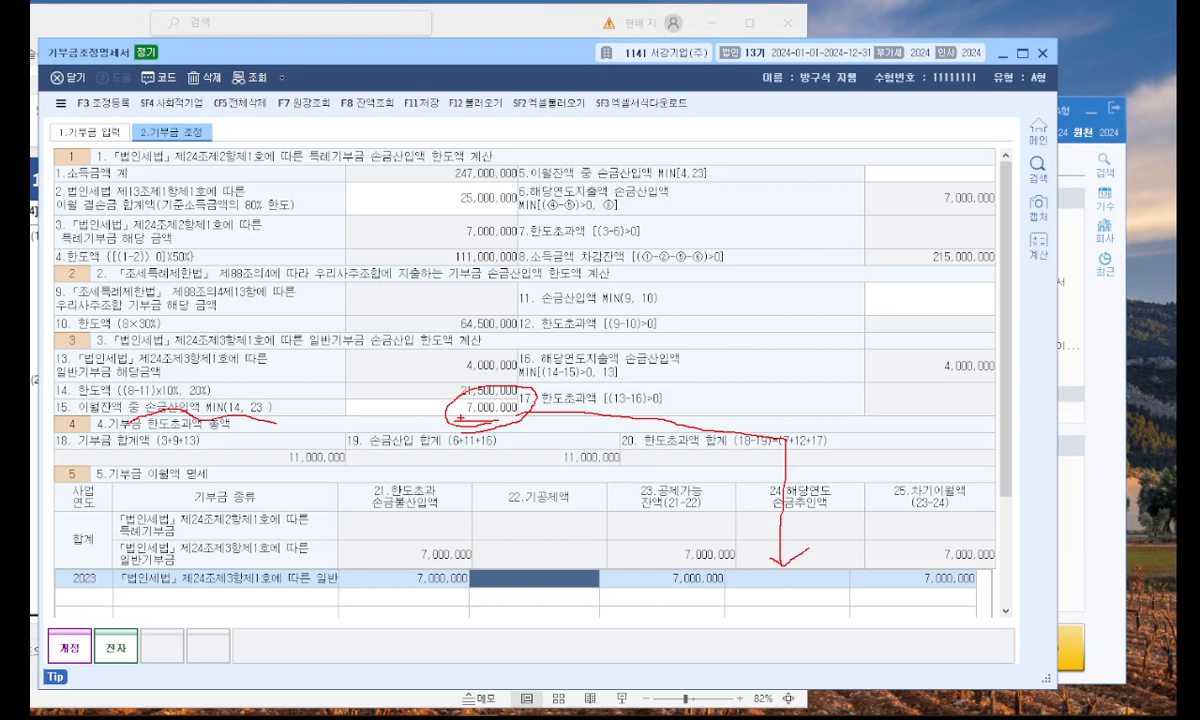
pyautogui.moveTo(759, 588); pyautogui.dragTo(810, 590)
pyautogui.press('Escape')
# Set the 해당연도 손금추인액 of the 2023 일반기부금 carryover row to 7,000,000.
pyautogui.click(769, 581)
pyautogui.write('7000000')
pyautogui.press('Return')
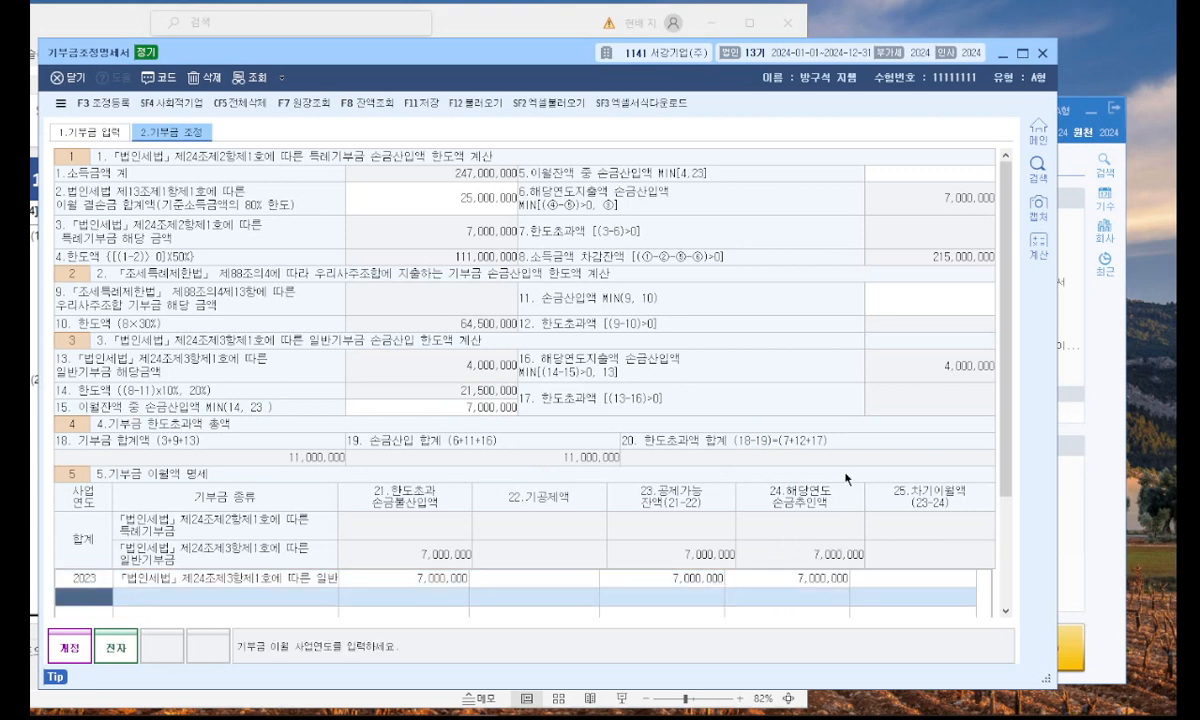
# Examine the carryover and current-year donation details together with field 15 and the registered adjustments for items needing 세무조정.
pyautogui.scroll(-3, 845, 479)
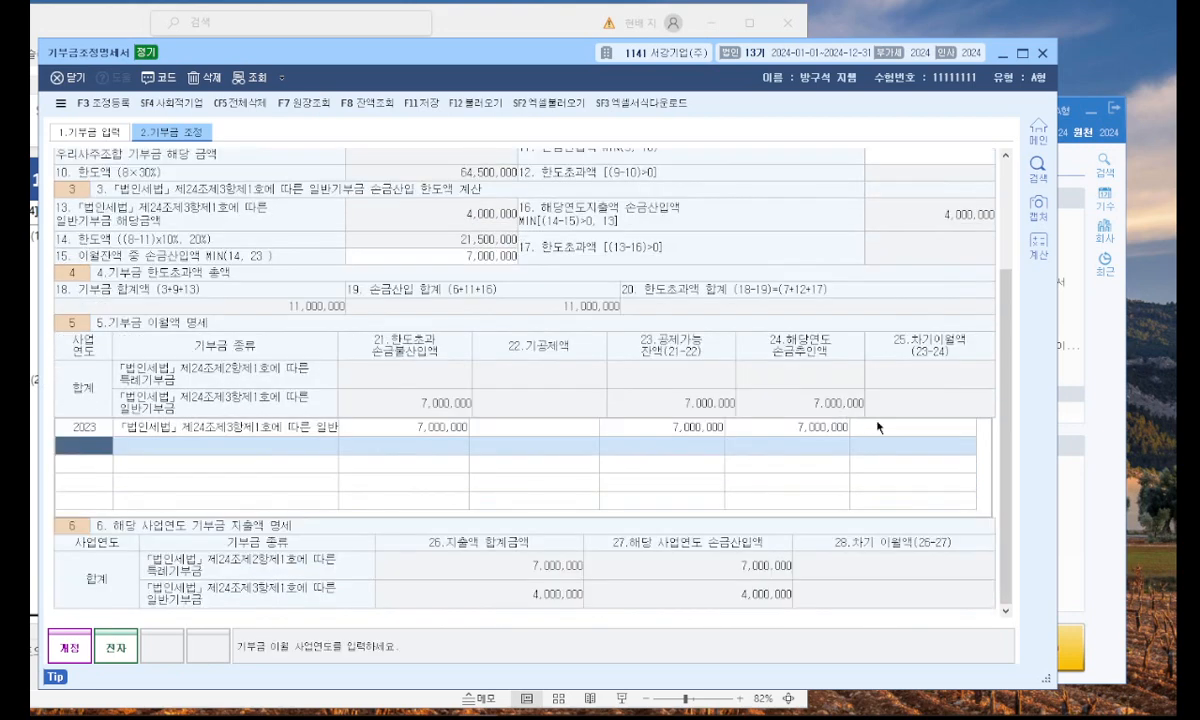
pyautogui.hotkey('ctrl', '2')
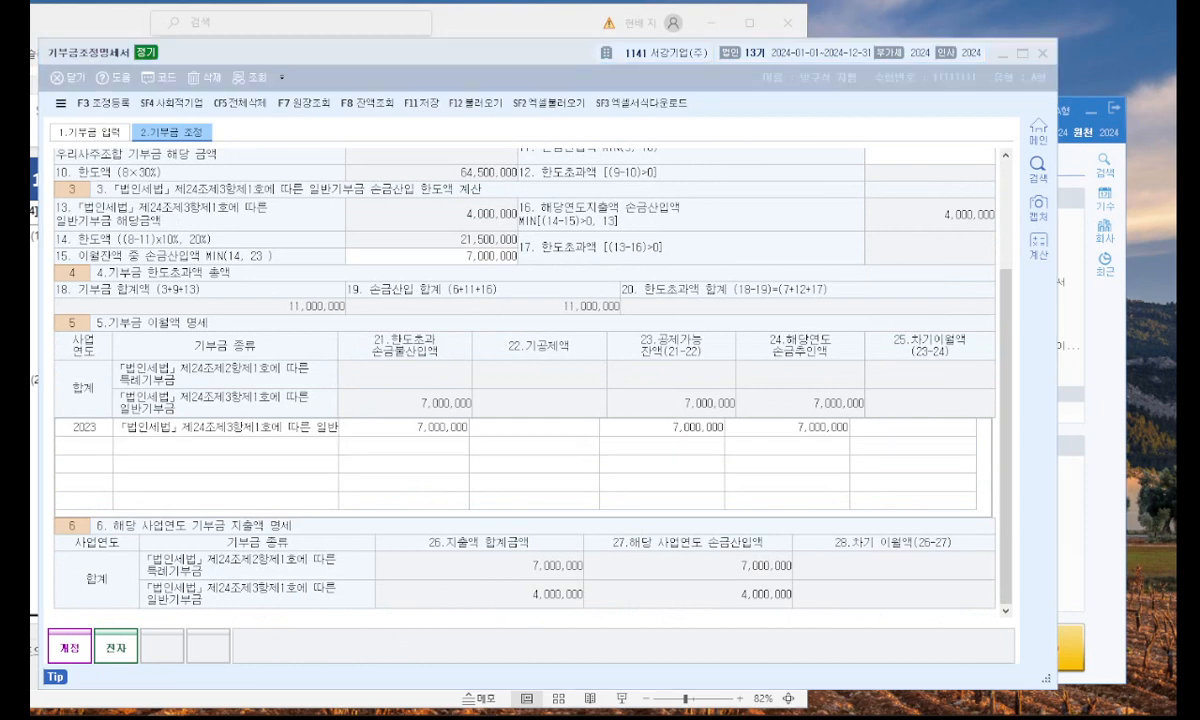
pyautogui.click(561, 427)
pyautogui.moveTo(358, 53); pyautogui.dragTo(505, 30)
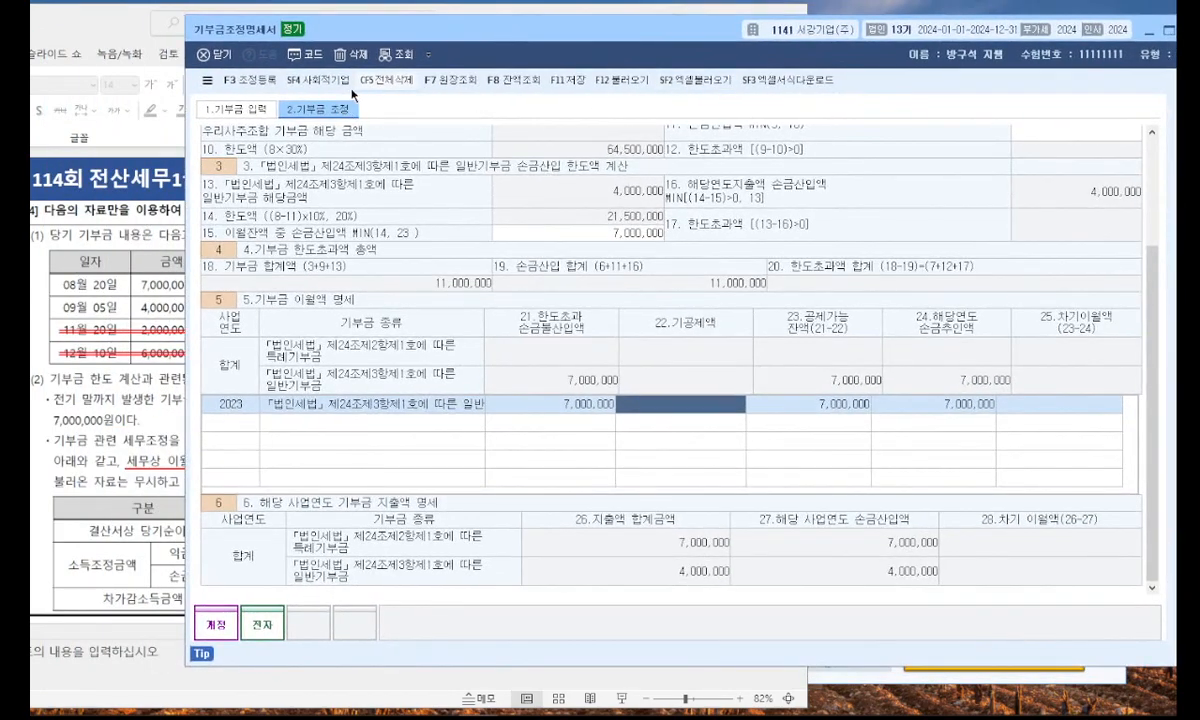
pyautogui.click(264, 90)
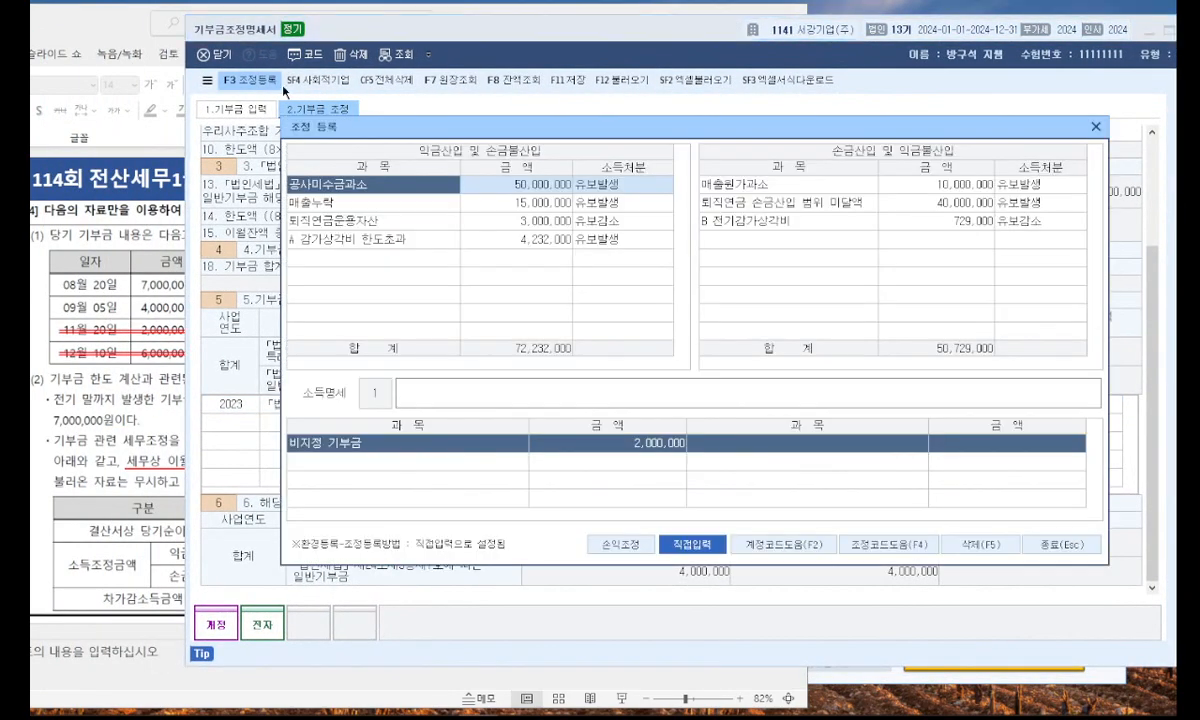
pyautogui.moveTo(607, 126); pyautogui.dragTo(381, 239)
pyautogui.click(870, 241)
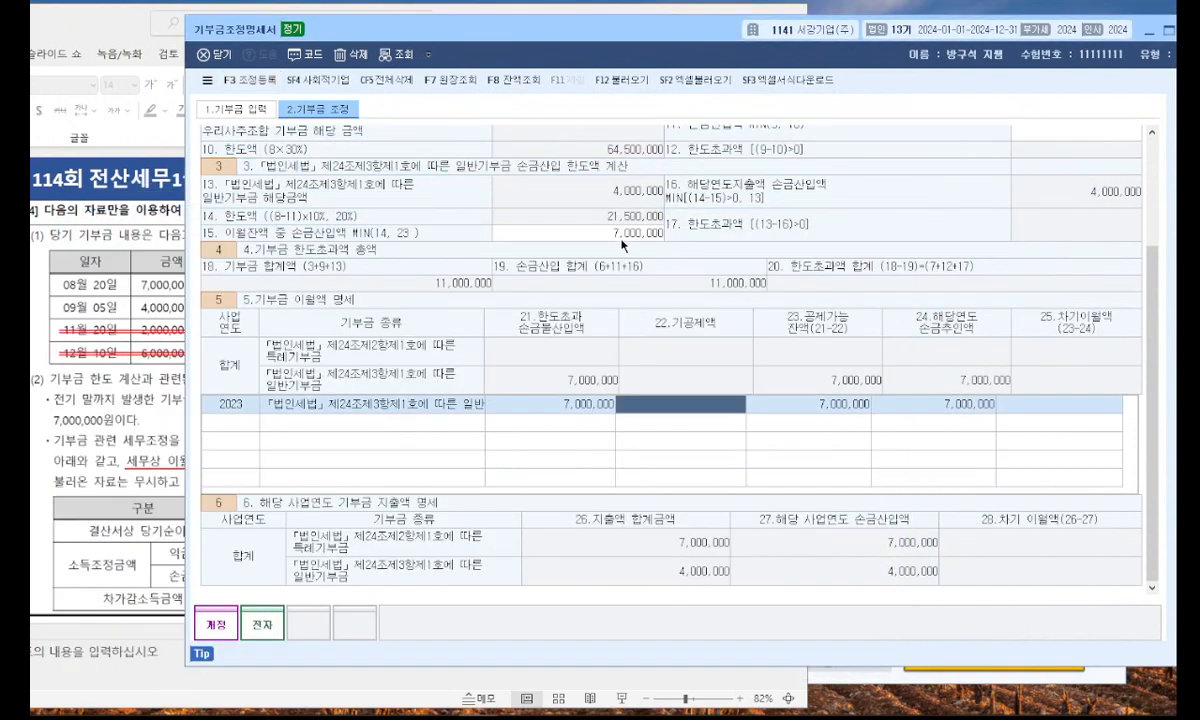
pyautogui.moveTo(610, 243)
pyautogui.mouseDown()
pyautogui.moveTo(657, 216)
pyautogui.moveTo(636, 249)
pyautogui.mouseUp()
pyautogui.moveTo(212, 240); pyautogui.dragTo(415, 238)
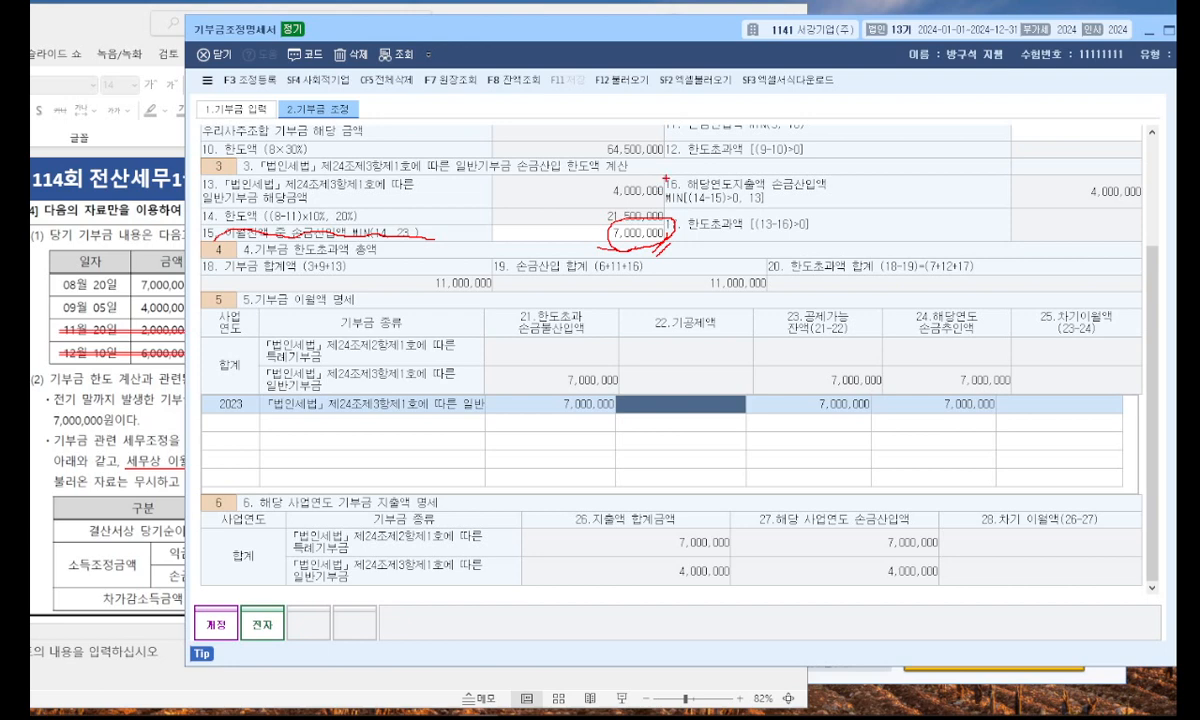
pyautogui.moveTo(963, 561)
pyautogui.mouseDown()
pyautogui.moveTo(884, 505)
pyautogui.moveTo(912, 560)
pyautogui.mouseUp()
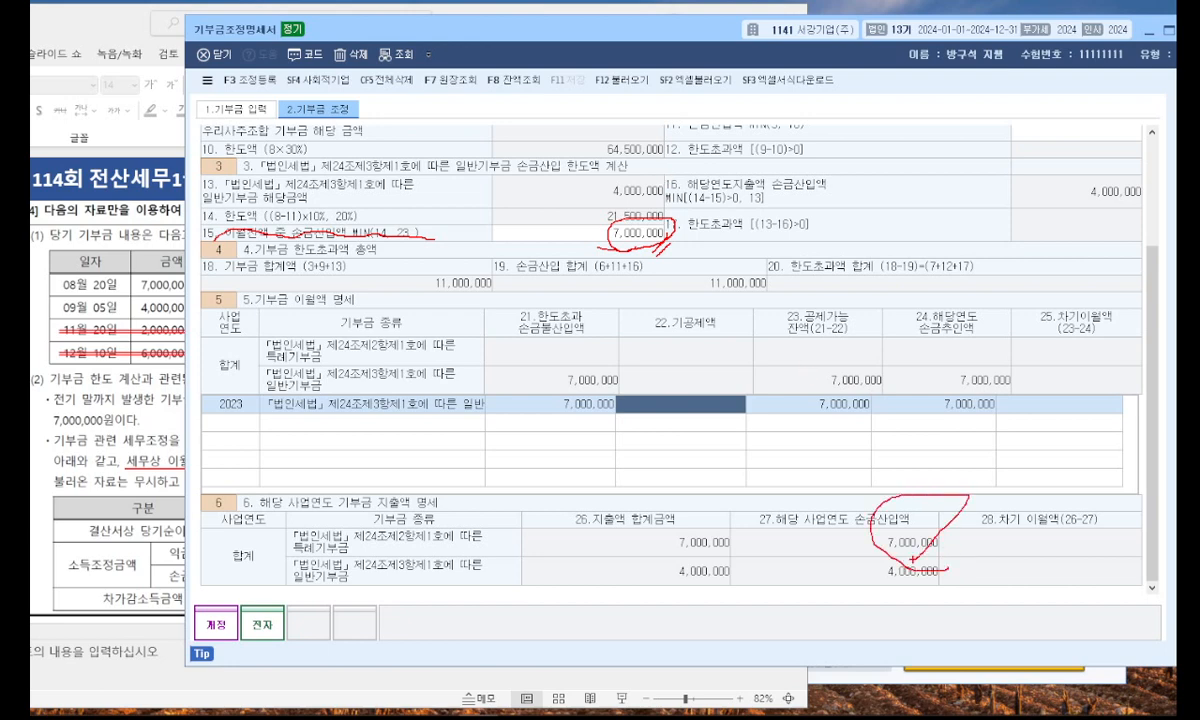
pyautogui.press('Escape')
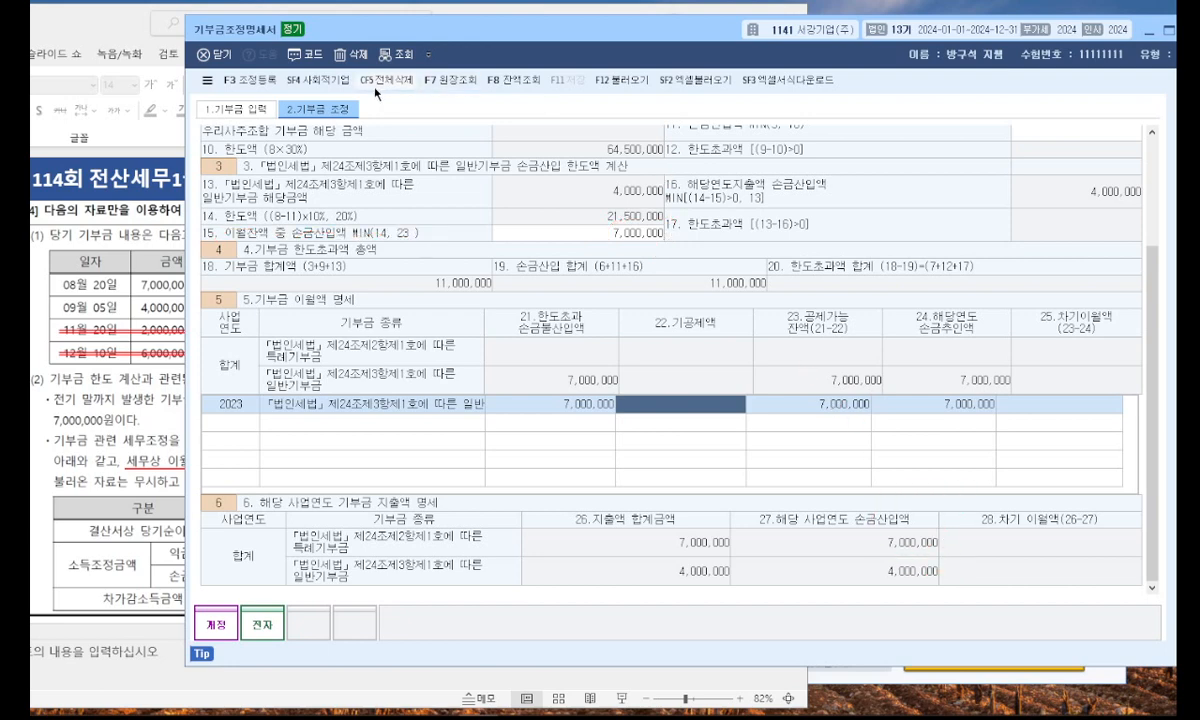
# In 조정 등록, add 비지정기부금 for 2,000,000 under 익금산입 및 손금불산입 with 소득처분 기타사외유출.
pyautogui.click(250, 84)
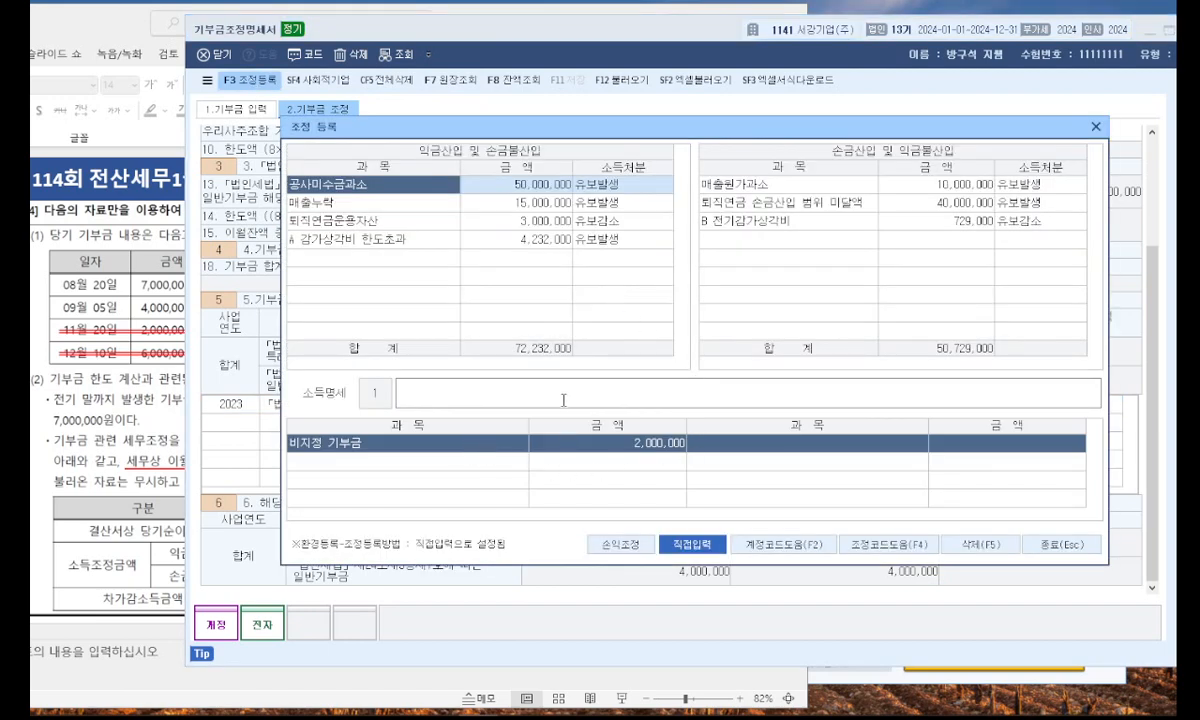
pyautogui.click(337, 256)
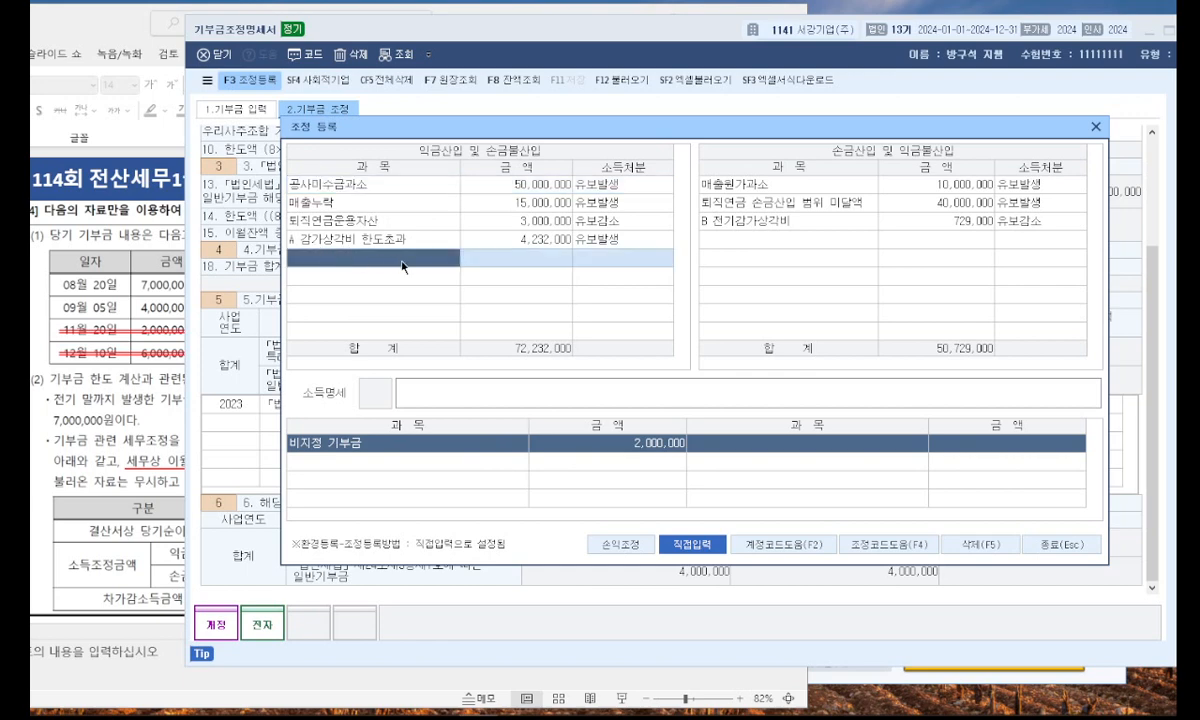
pyautogui.write('ㅂㅣ지정기부ㄱ')
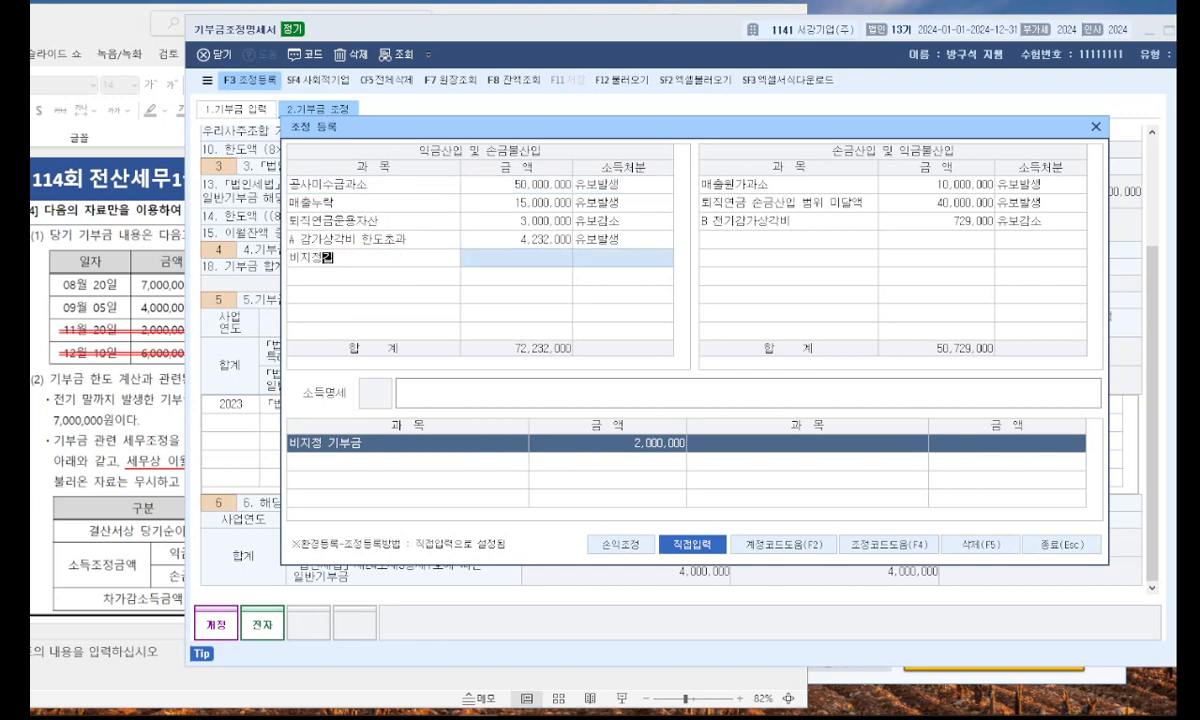
pyautogui.press('Return')
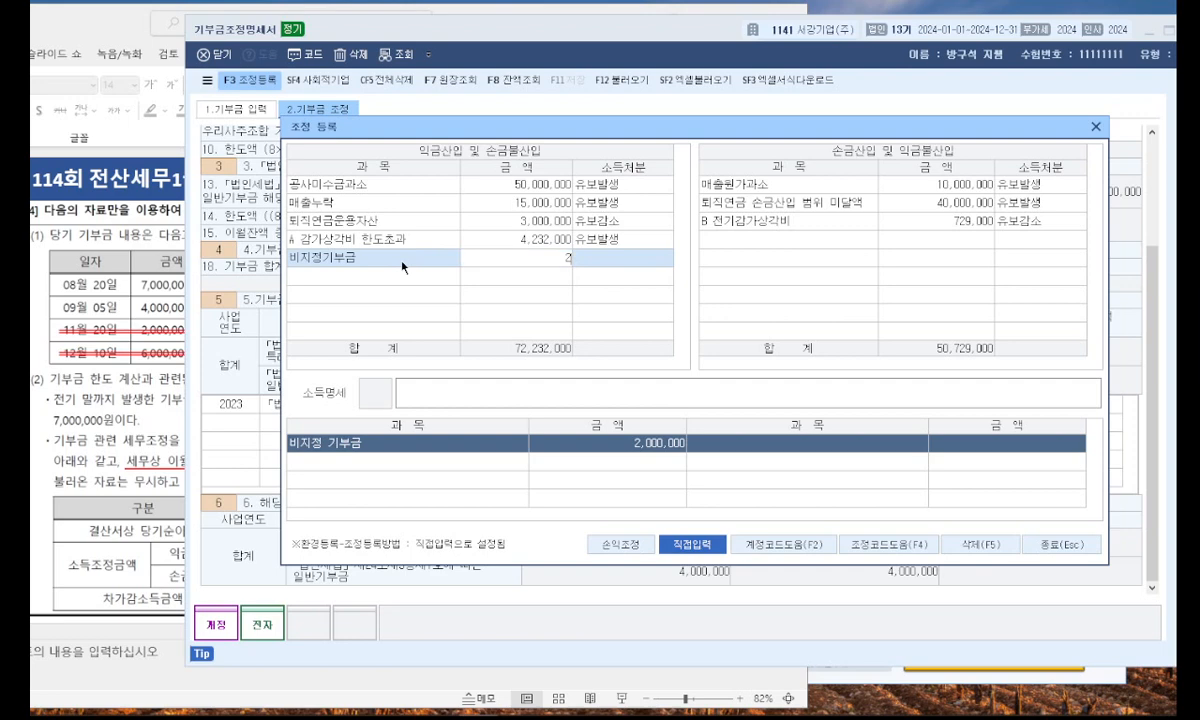
pyautogui.press('Return')
pyautogui.press('6')
pyautogui.press('Return')
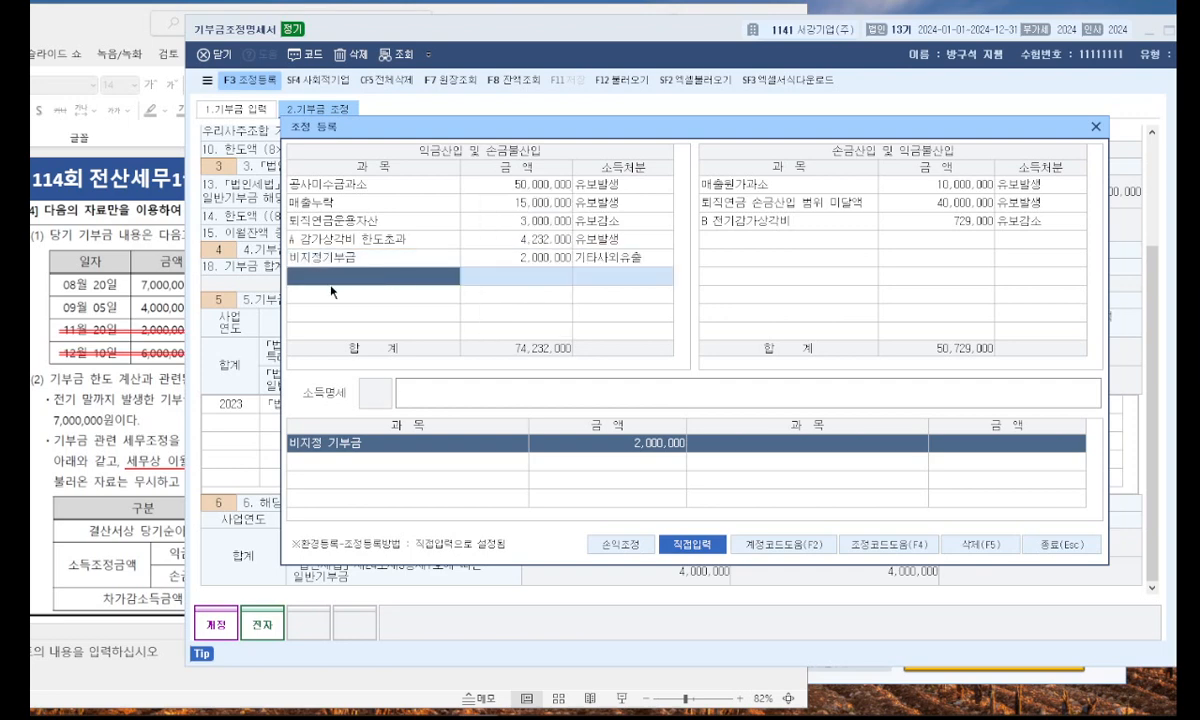
# Check the slide's 12월 10일 donation and enter C종교단체 어음기부금 as the next 익금산입 및 손금불산입 item.
pyautogui.click(165, 205)
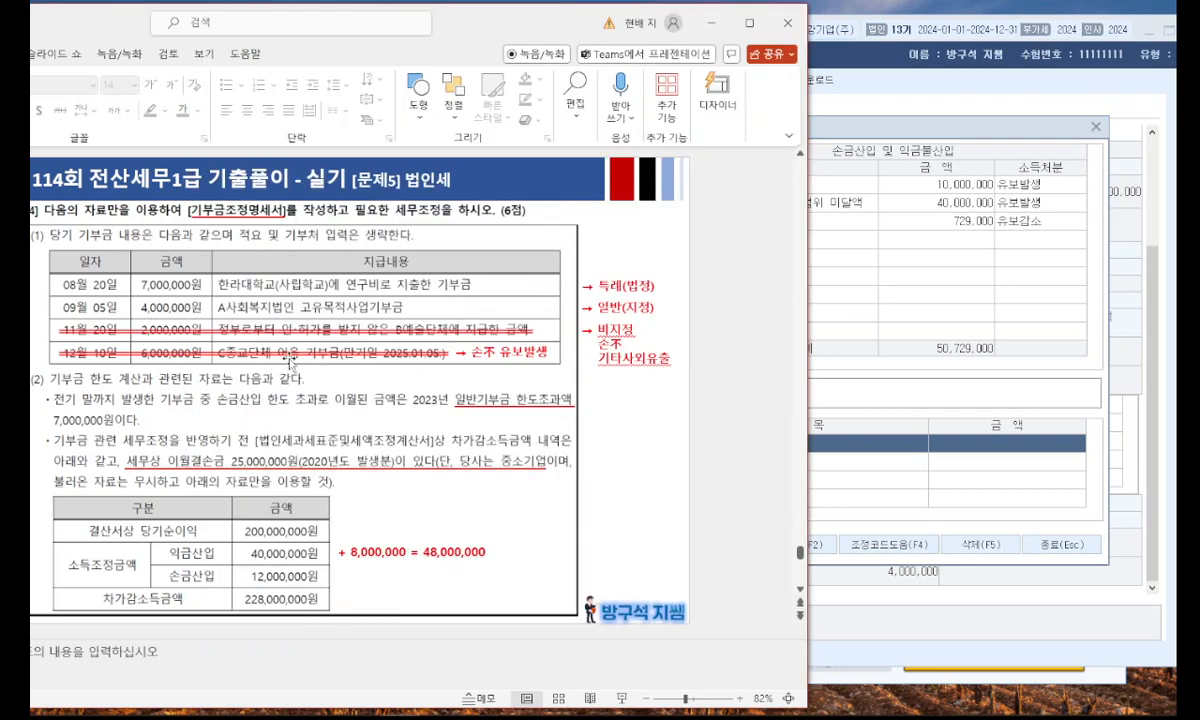
pyautogui.click(827, 356)
pyautogui.write('ㅁ')
pyautogui.press('BackSpace')
pyautogui.write('미지')
pyautogui.press('BackSpace')
pyautogui.press('BackSpace')
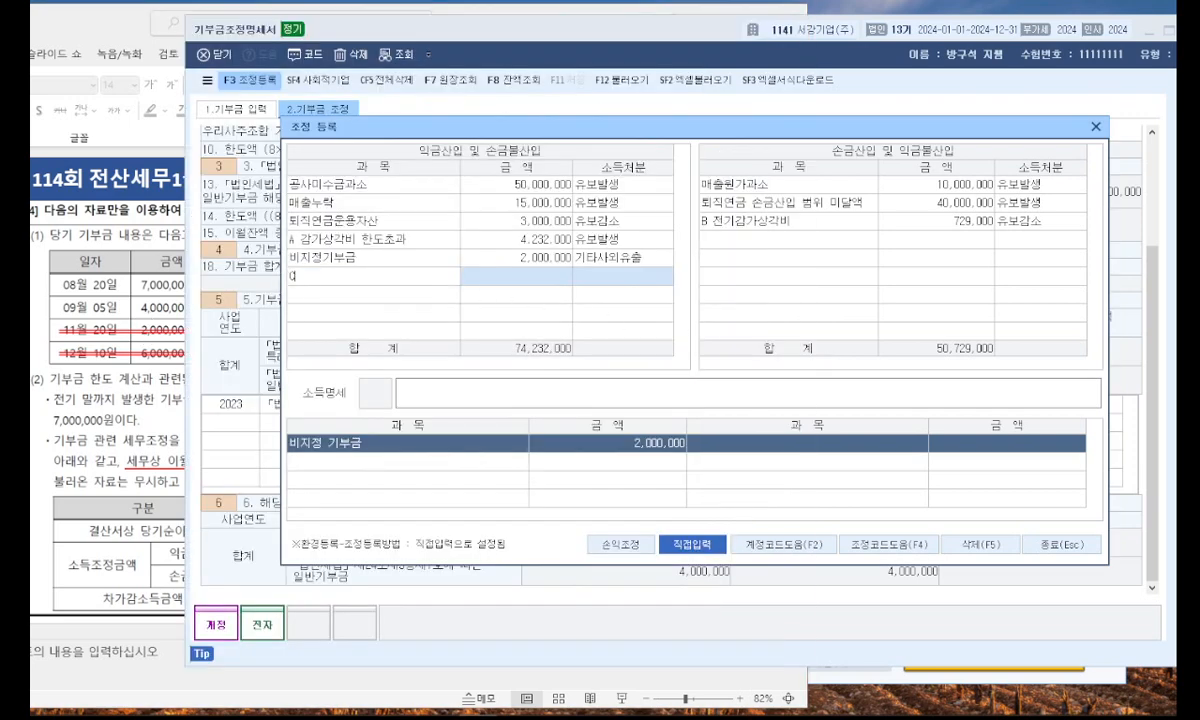
pyautogui.write('C종교단체 어음기부')
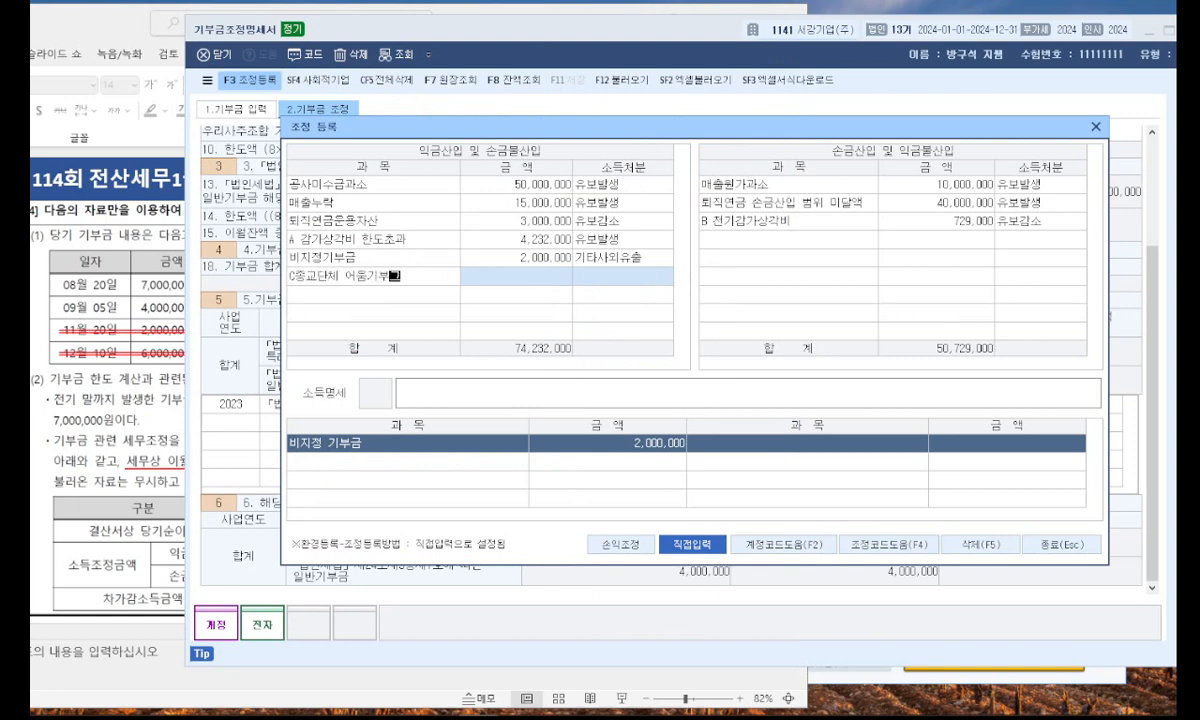
pyautogui.press('BackSpace')
pyautogui.press('BackSpace')
pyautogui.write('음기부금')
pyautogui.press('Return')
# Give the C종교단체 item an amount of 6,000,000 with 소득처분 유보발생 and close 조정 등록.
pyautogui.write('6000000')
pyautogui.press('Return')
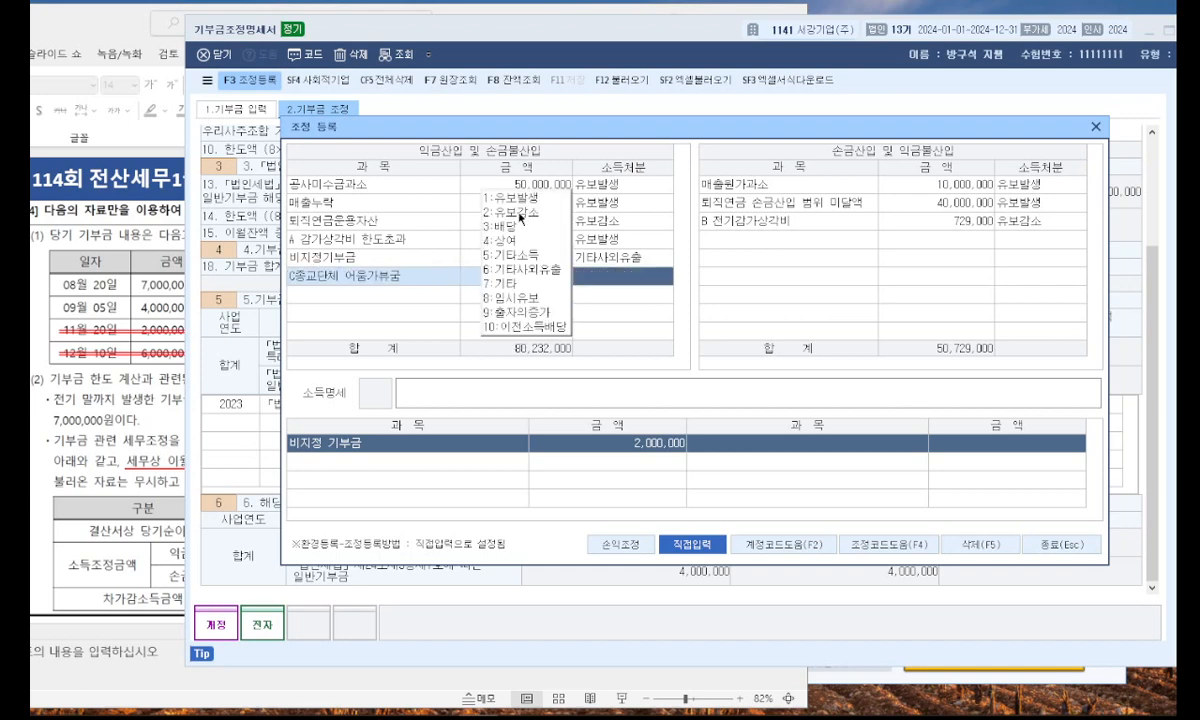
pyautogui.click(495, 197)
pyautogui.click(546, 295)
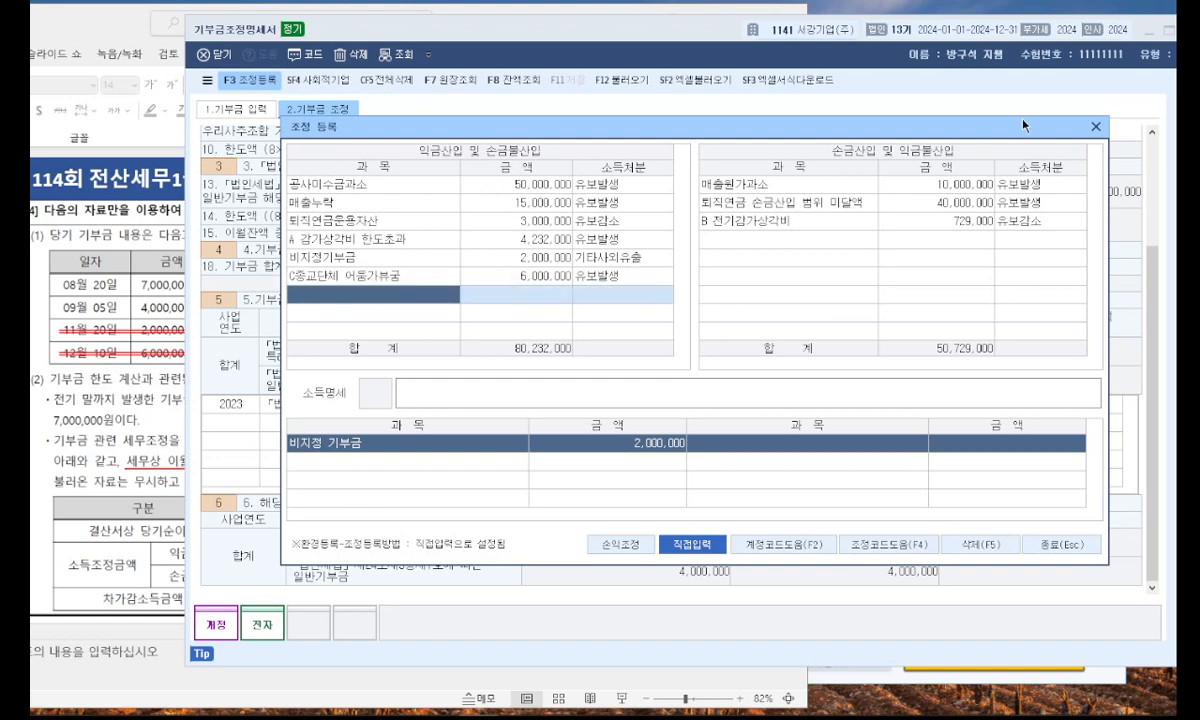
pyautogui.click(1095, 127)
# Minimise the donation form, switch to PowerPoint and present slide 35 to read problem [5] on the 원천납부세액명세서(갑).
pyautogui.moveTo(641, 46); pyautogui.dragTo(538, 55)
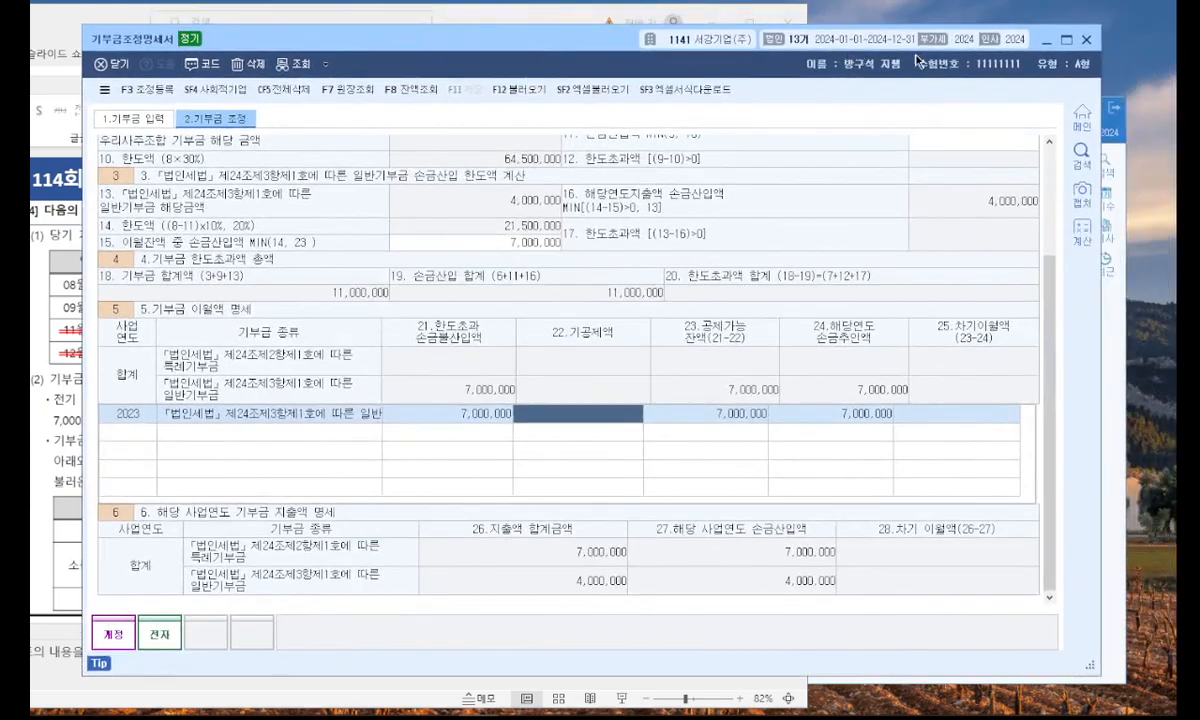
pyautogui.click(1044, 40)
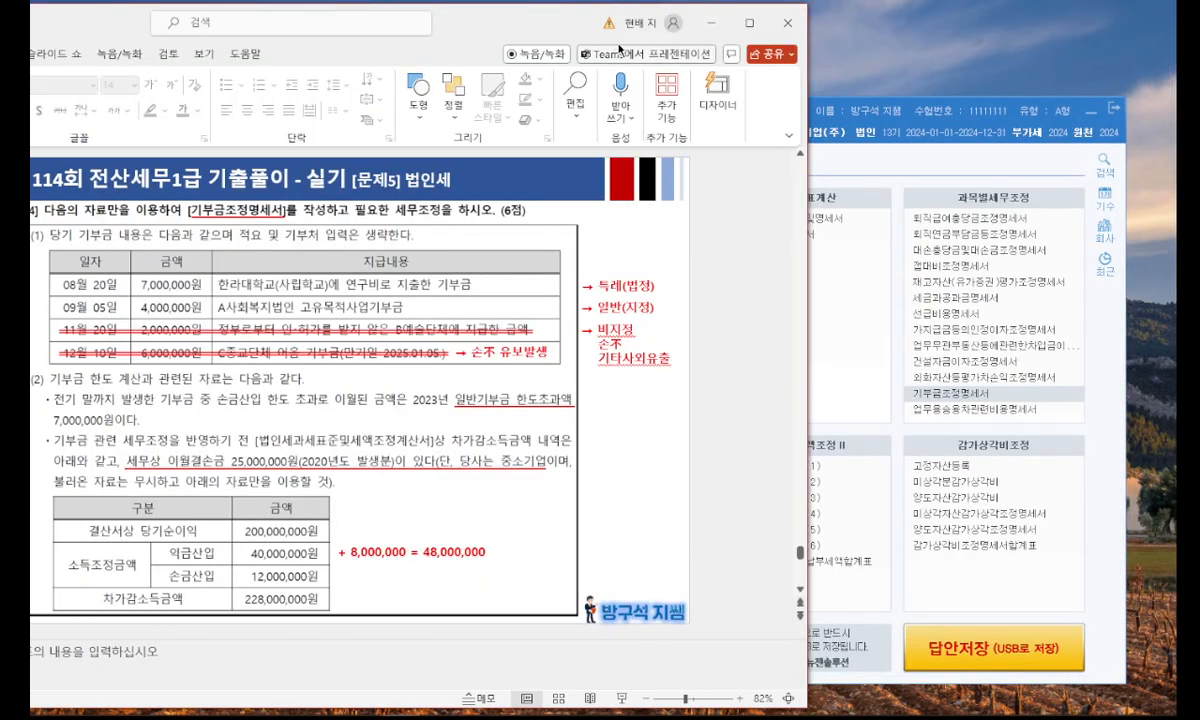
pyautogui.click(749, 22)
pyautogui.click(94, 573)
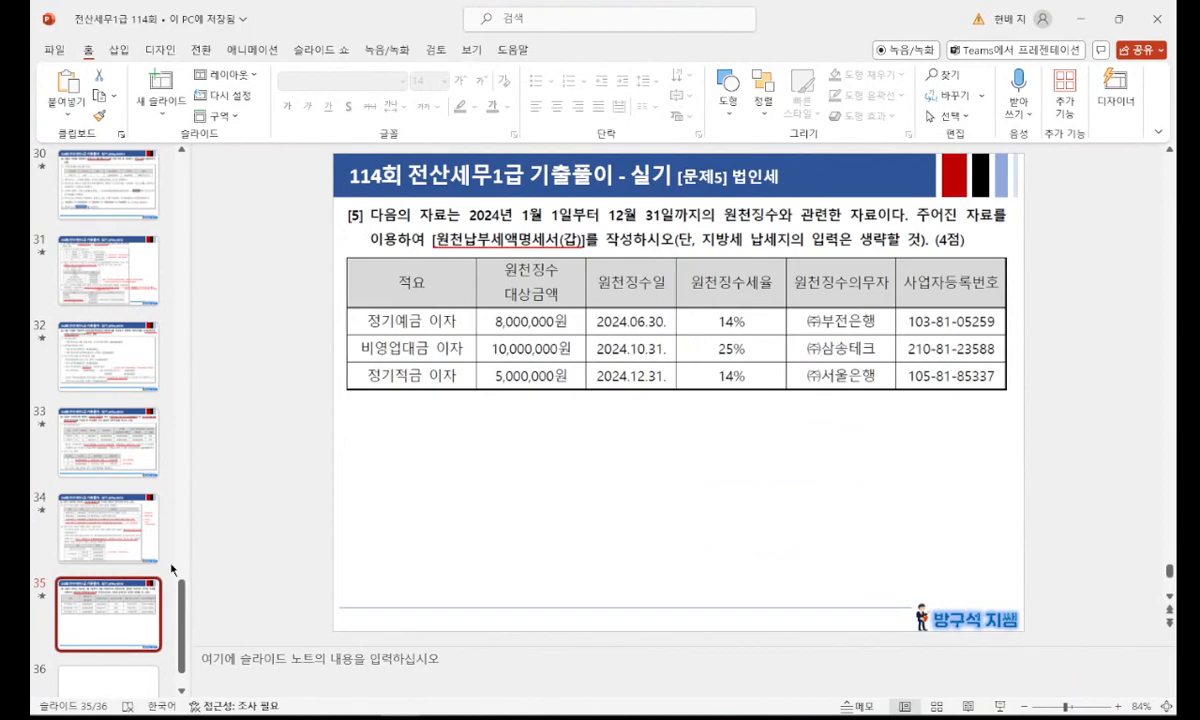
pyautogui.hotkey('shift', 'F5')
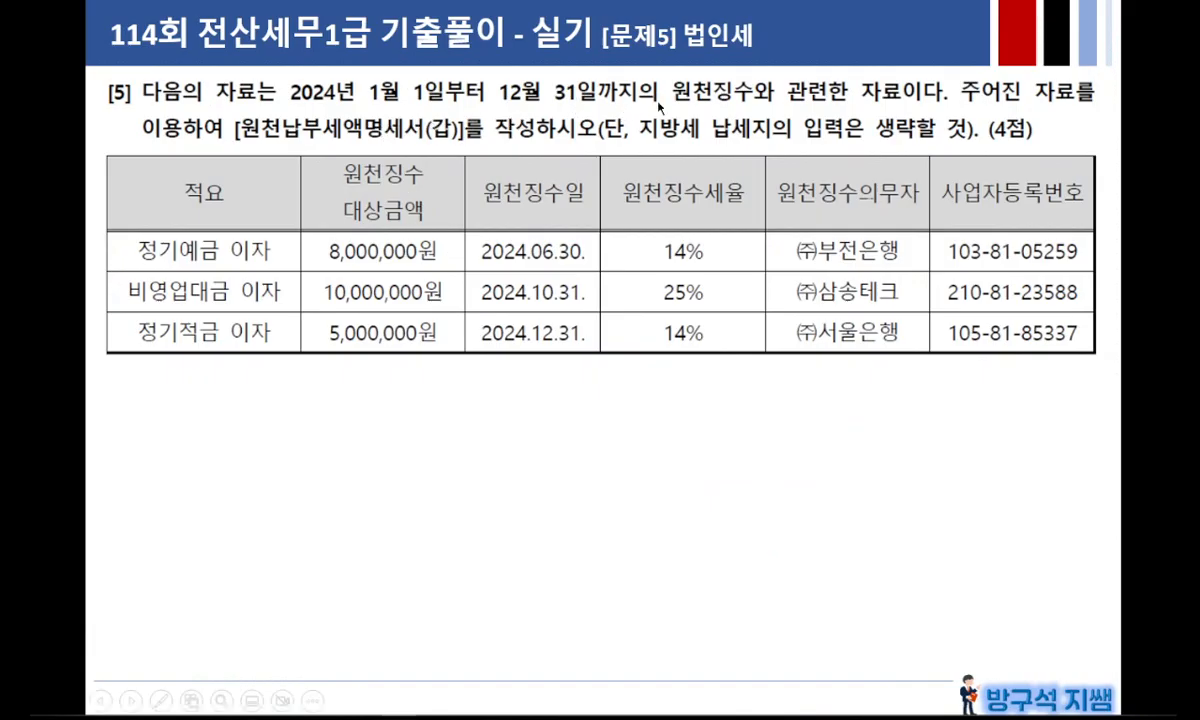
pyautogui.click(862, 108)
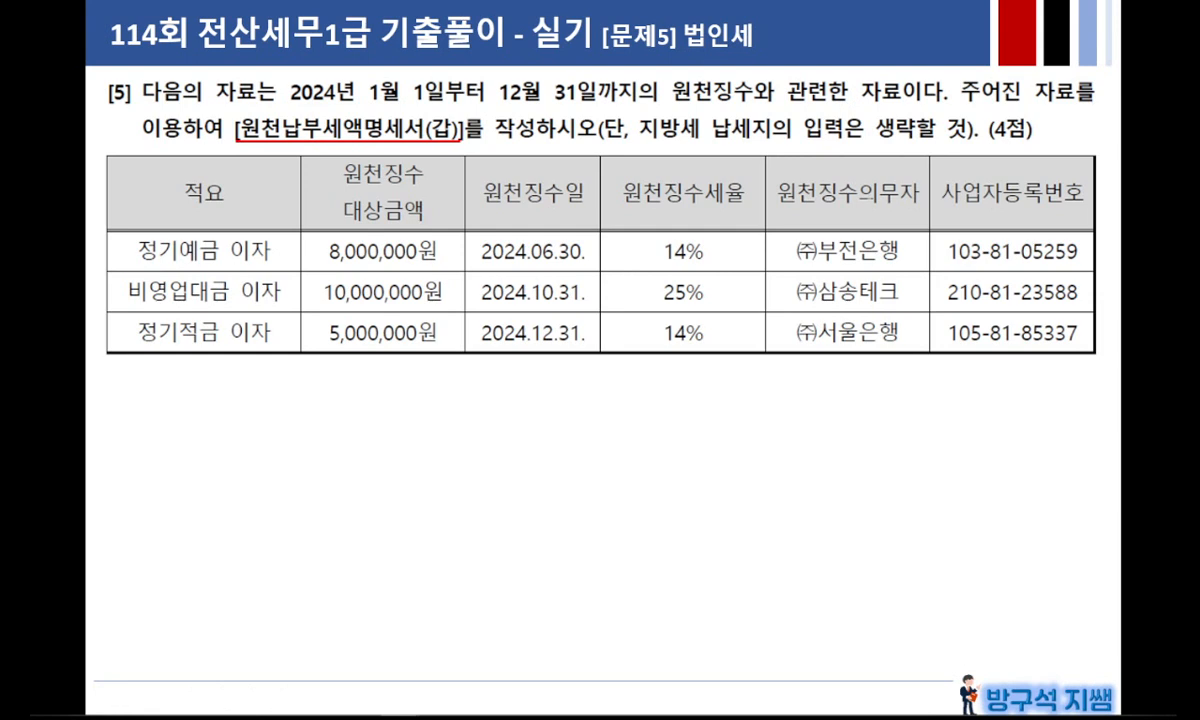
pyautogui.press('Right')
pyautogui.press('Left')
pyautogui.press('Escape')
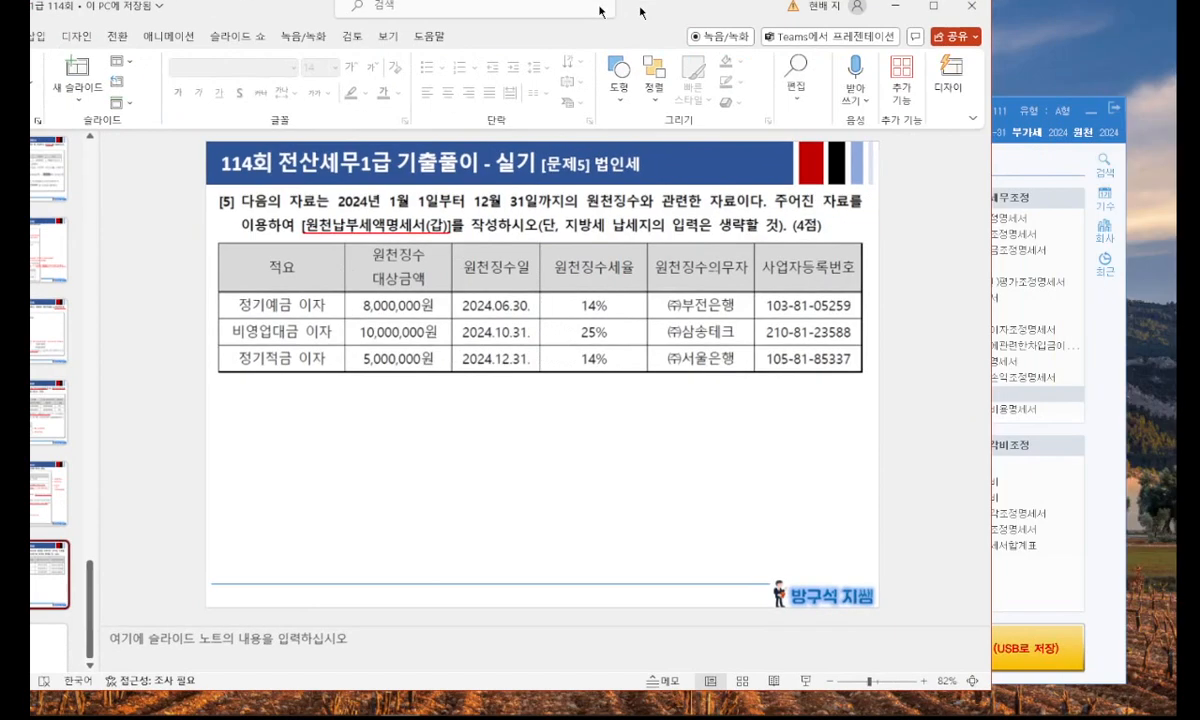
# Switch back to KcLep, open the 원천납부세액명세서 and place it so the slide's 적요 column stays readable.
pyautogui.moveTo(599, 11); pyautogui.dragTo(422, 38)
pyautogui.click(953, 590)
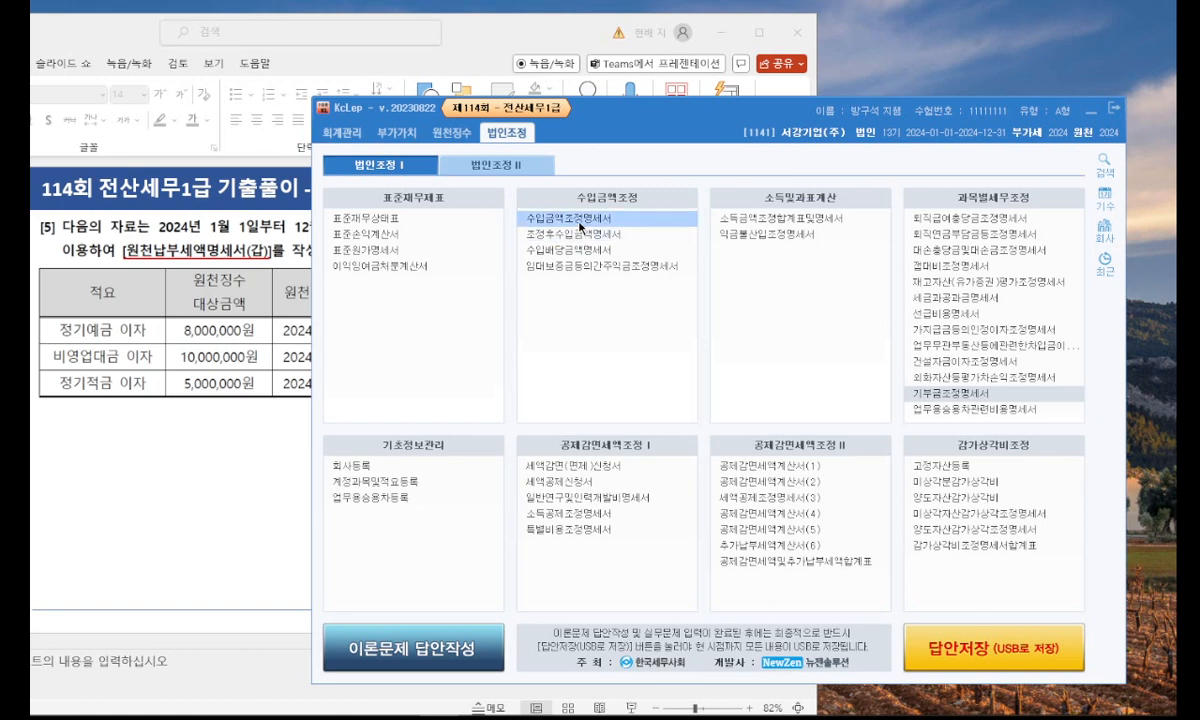
pyautogui.click(512, 166)
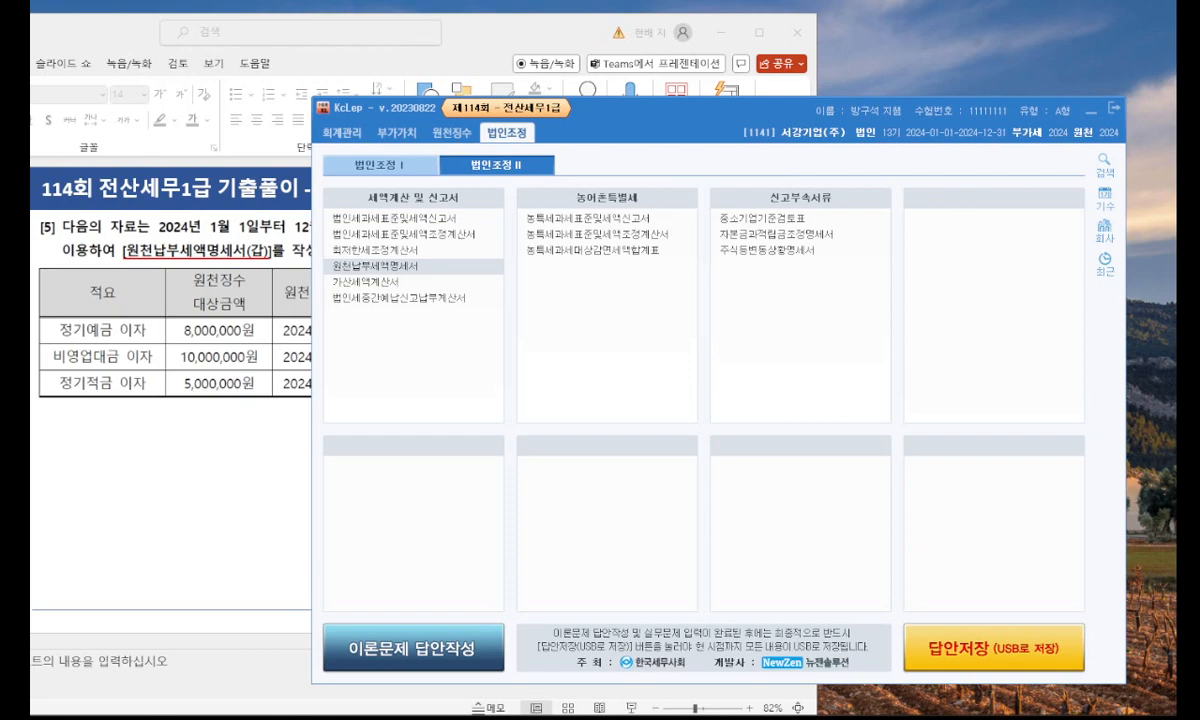
pyautogui.moveTo(1190, 115); pyautogui.dragTo(624, 87)
pyautogui.moveTo(535, 34)
pyautogui.mouseDown()
pyautogui.moveTo(519, 31)
pyautogui.moveTo(533, 32)
pyautogui.mouseUp()
pyautogui.click(828, 248)
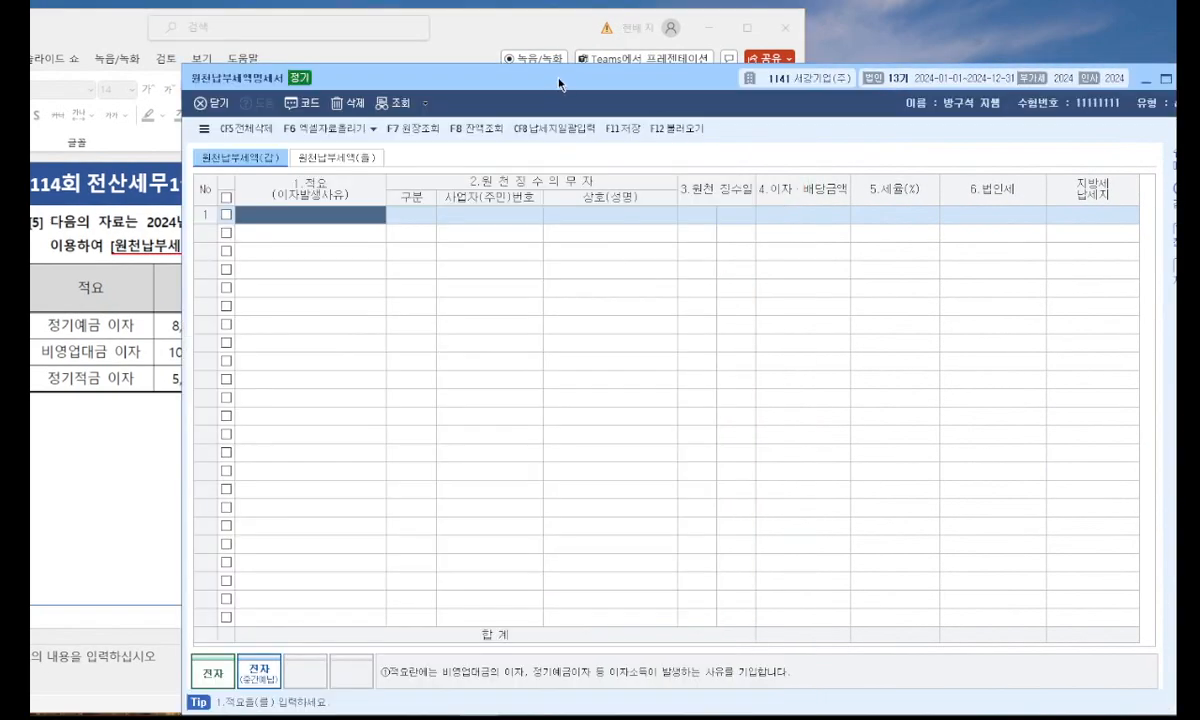
pyautogui.moveTo(559, 84); pyautogui.dragTo(603, 76)
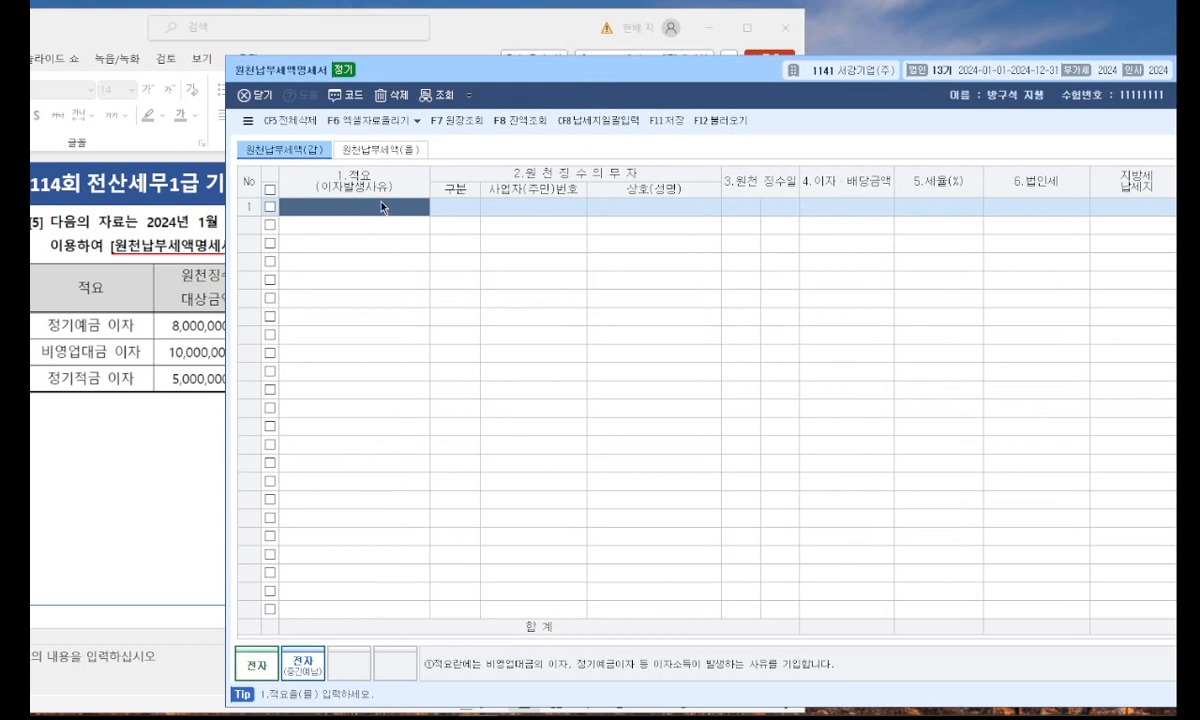
# Enter 정기예금이자 as the 적요 of the first row in the 원천납부세액명세서(갑).
pyautogui.write('정기예금이자')
pyautogui.press('Return')
pyautogui.click(381, 207)
pyautogui.press('Return')
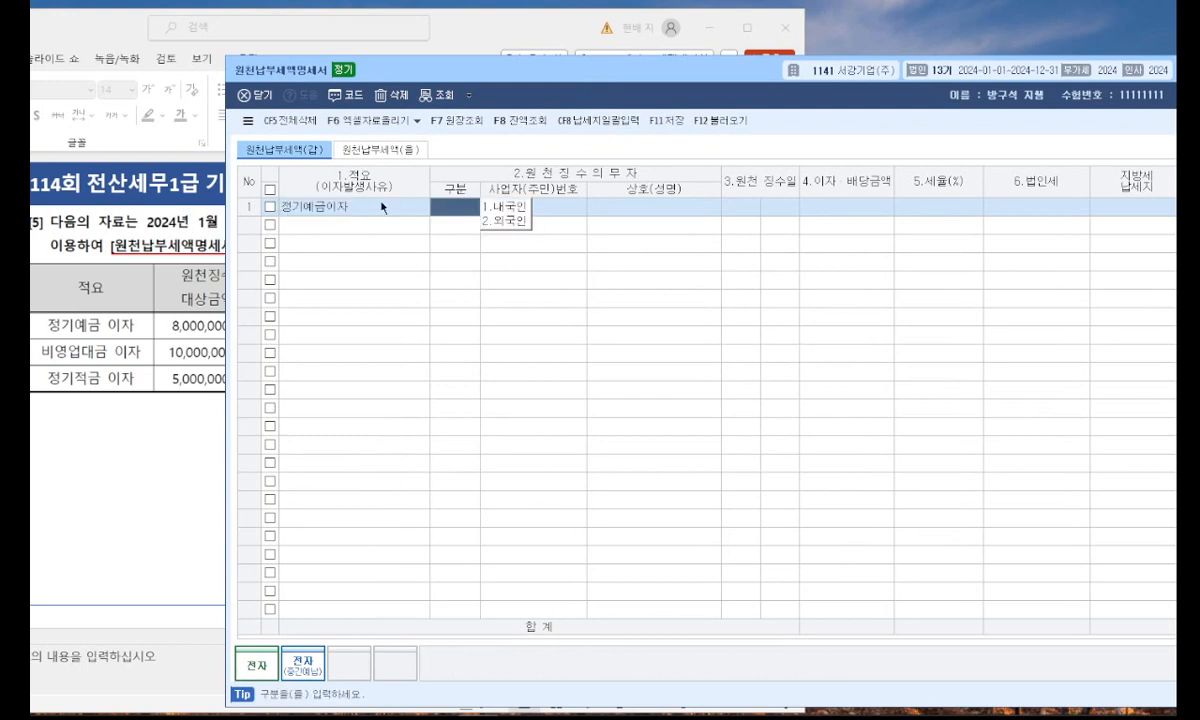
# Check the slide's 원천징수의무자 column, then set the first row's 구분 to 내국인 and select (주)부전은행 as the withholding agent.
pyautogui.click(204, 284)
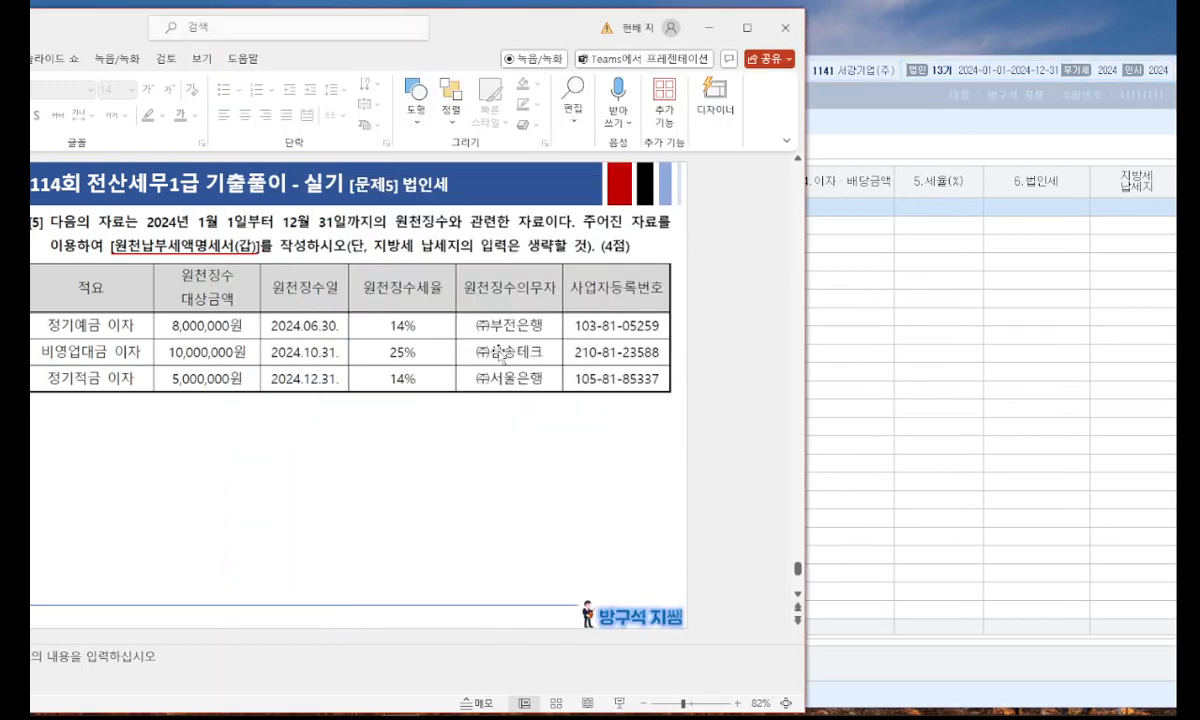
pyautogui.click(865, 288)
pyautogui.click(521, 208)
pyautogui.click(132, 350)
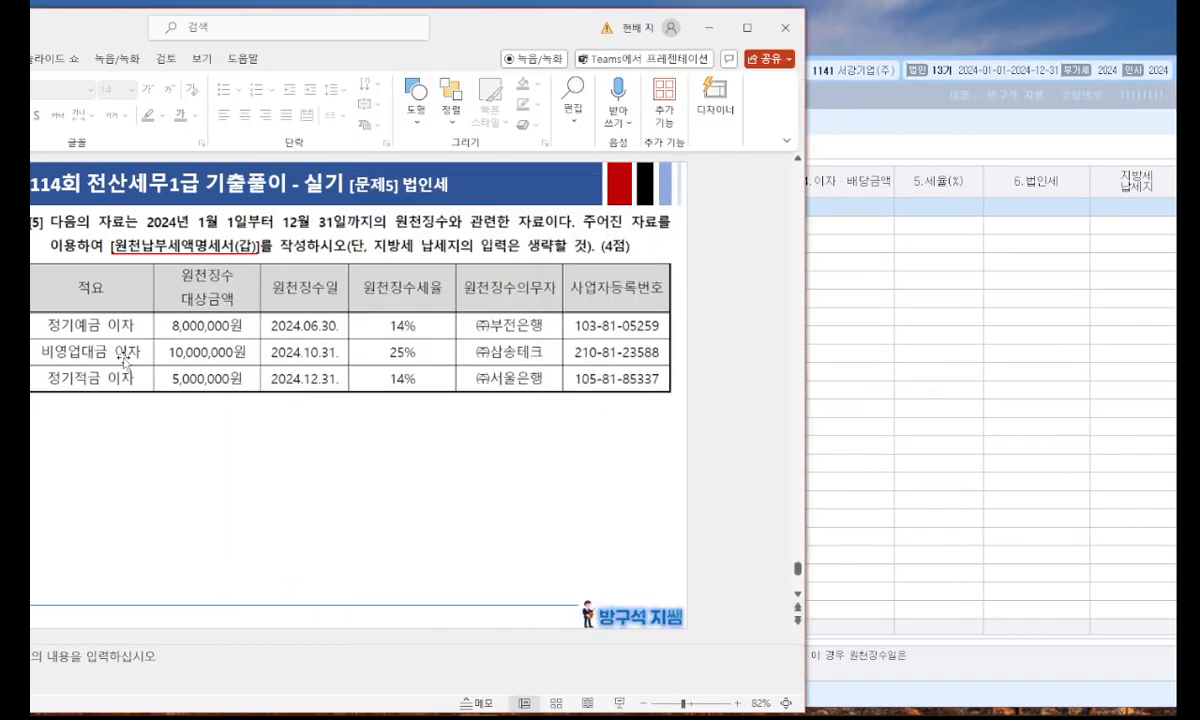
pyautogui.click(863, 268)
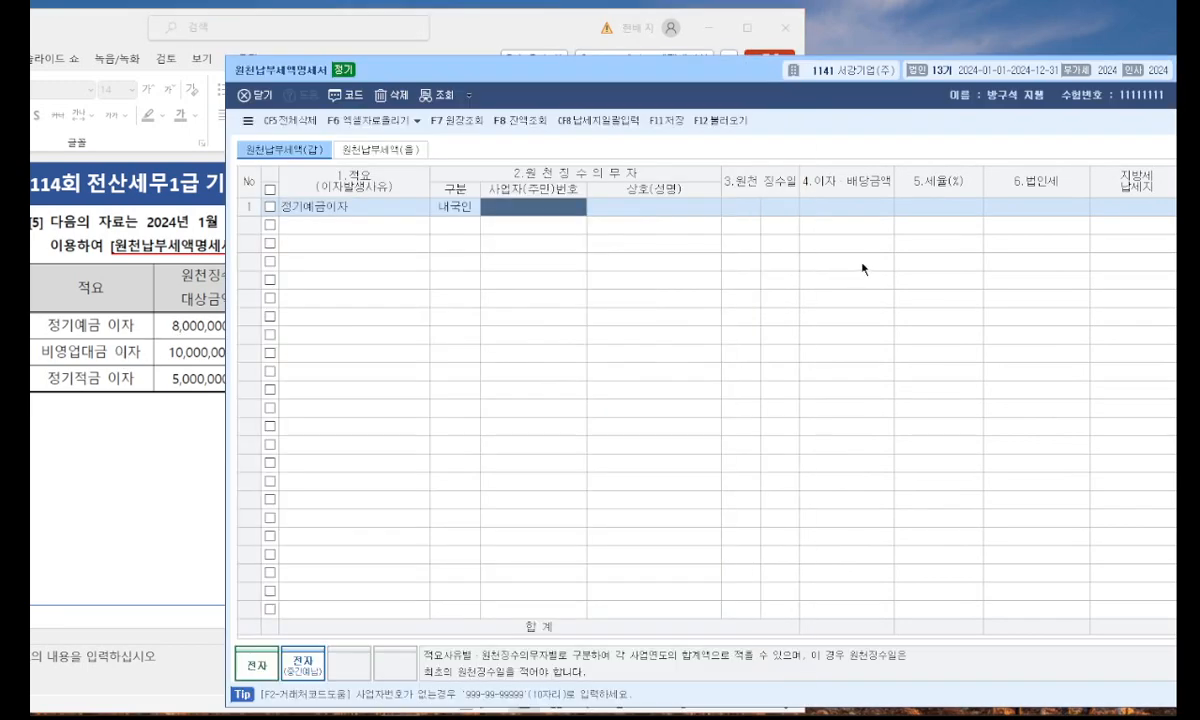
pyautogui.doubleClick(563, 214)
pyautogui.write('부전')
pyautogui.press('Return')
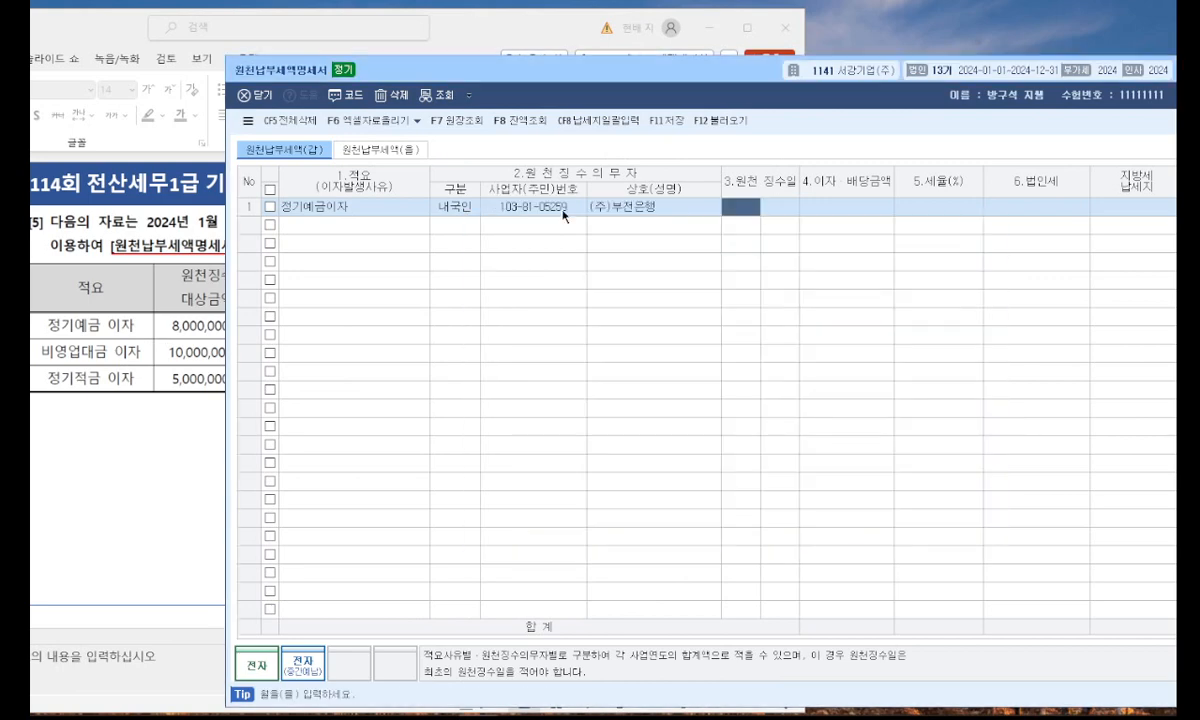
# Place the 원천납부세액명세서 window below the slide's table so all of the table's columns are readable.
pyautogui.click(124, 301)
pyautogui.click(847, 99)
pyautogui.moveTo(847, 99); pyautogui.dragTo(668, 454)
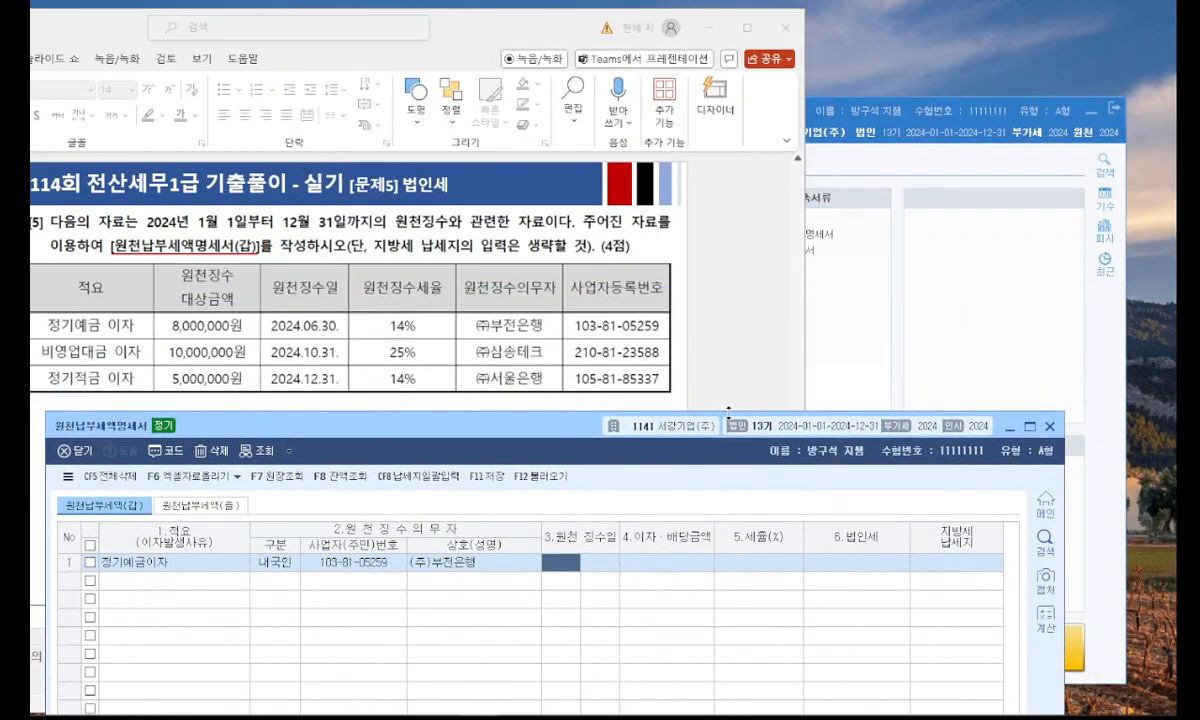
# Give the 정기예금 row a 원천징수일 of 6월 30일 and an interest amount of 8,000,000, accepting the 14% 세율.
pyautogui.write('6')
pyautogui.press('Return')
pyautogui.write('30')
pyautogui.press('Return')
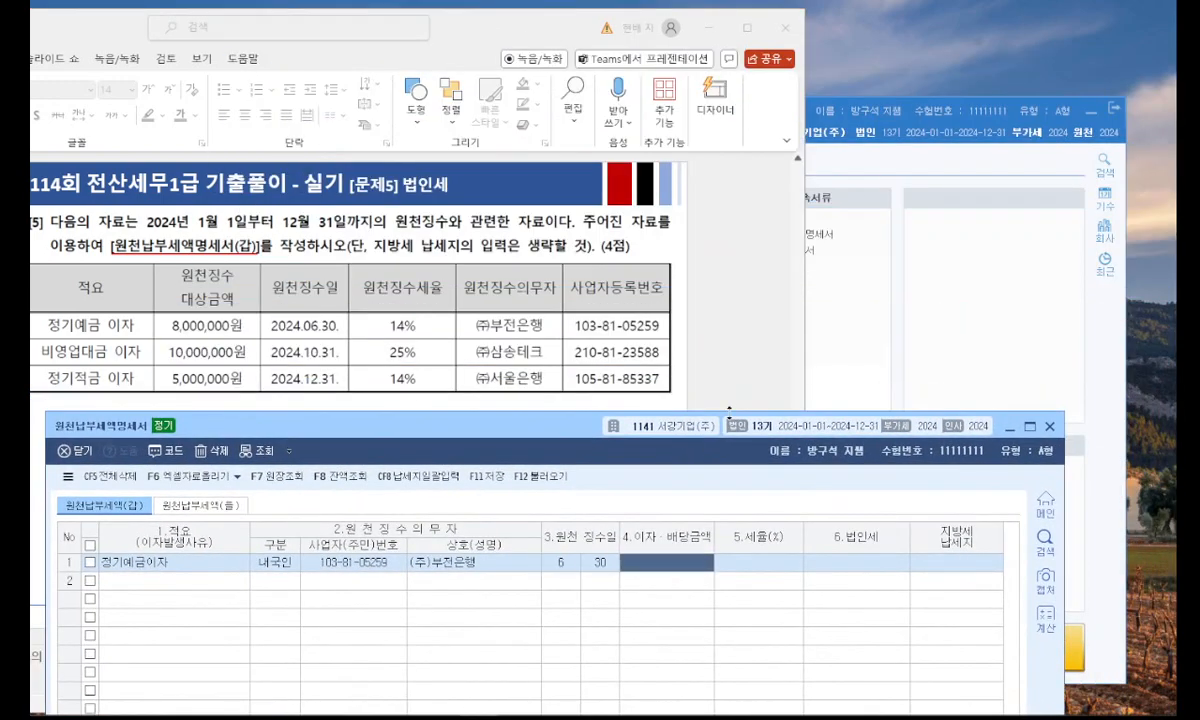
pyautogui.write('8000000')
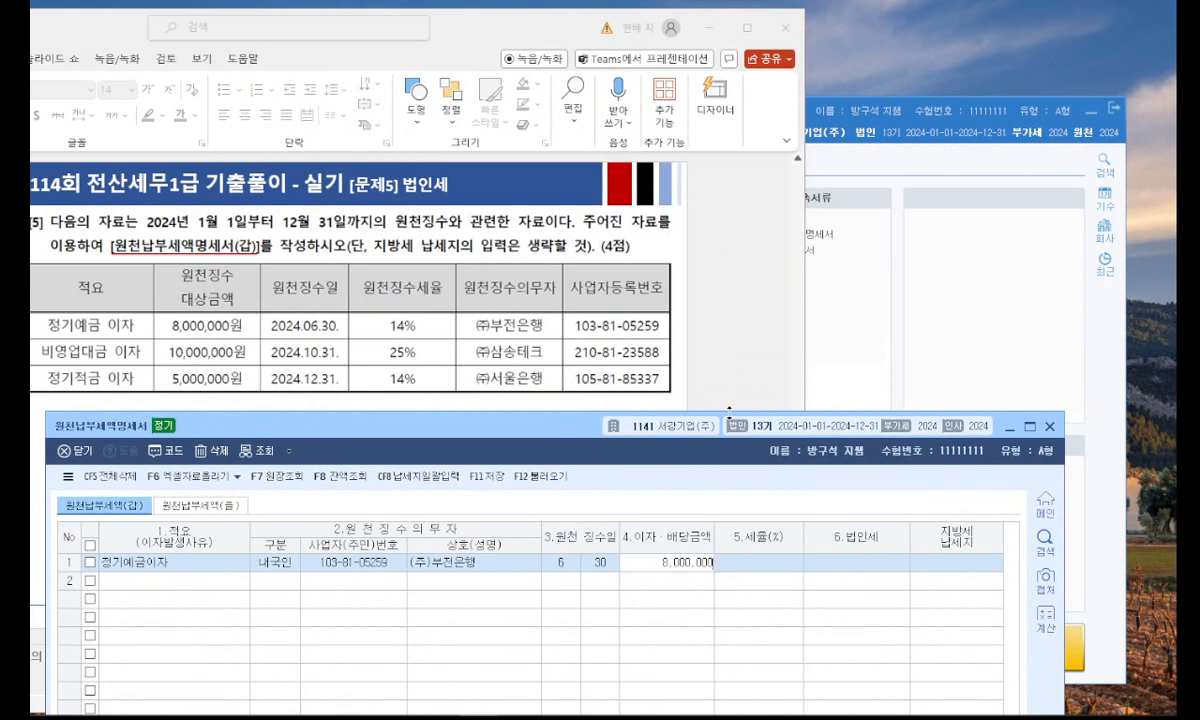
pyautogui.press('Return')
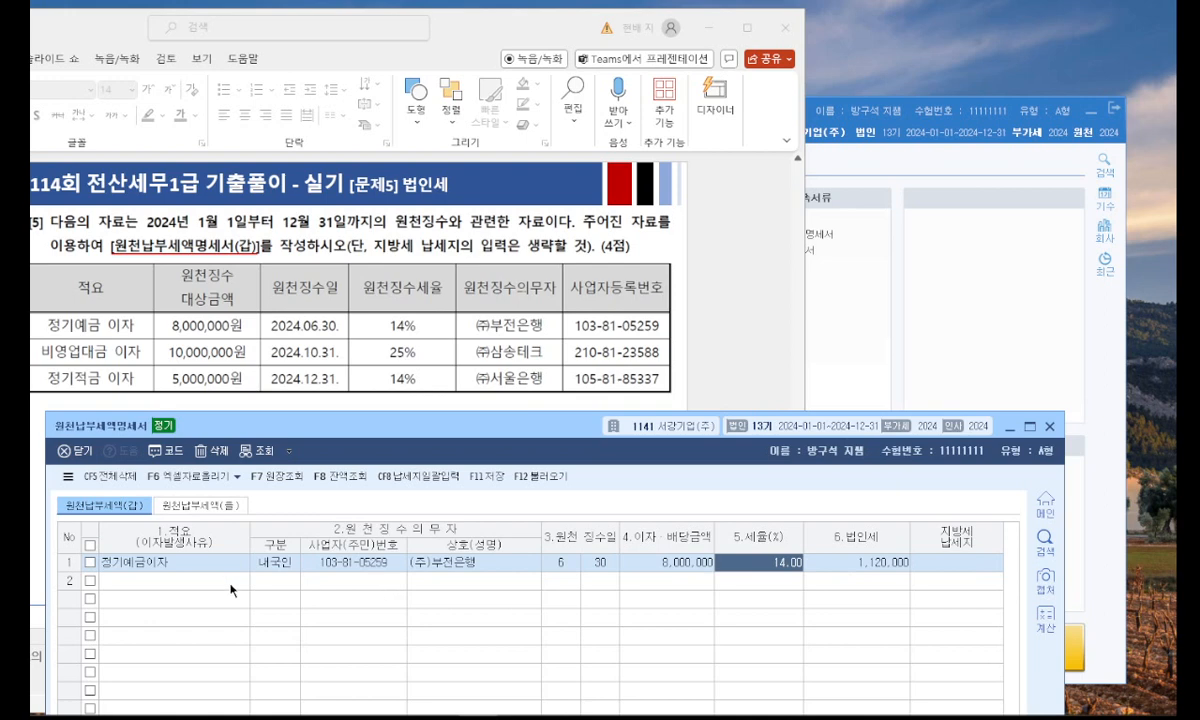
pyautogui.press('Return')
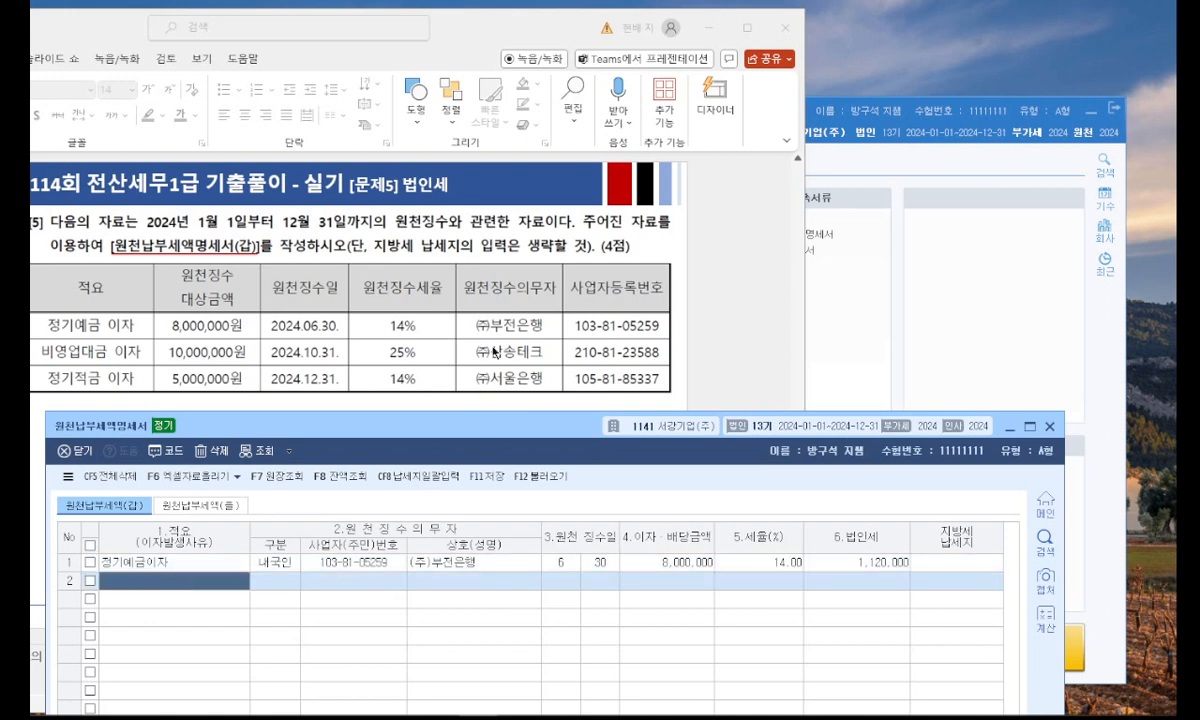
# Add a second row for 비영업대금 이자 with 구분 내국인 and (주)삼송테크 as the withholding agent.
pyautogui.write('비')
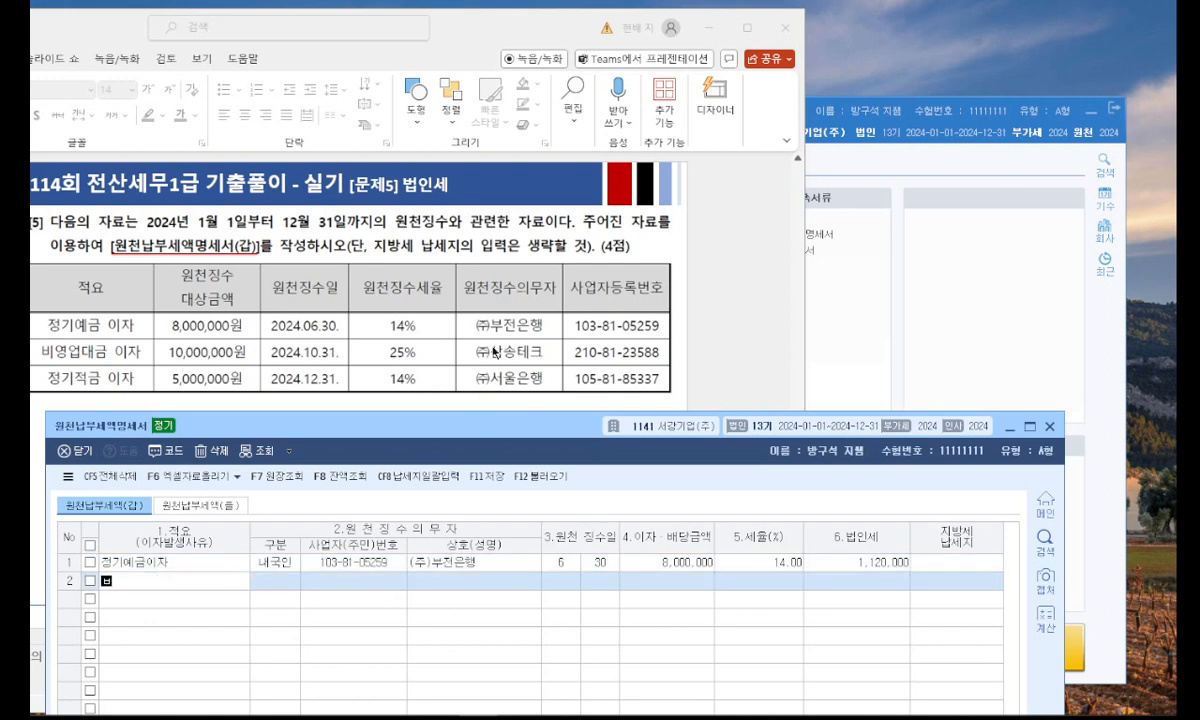
pyautogui.write('영업대금 이자')
pyautogui.press('Return')
pyautogui.click(338, 581)
pyautogui.press('F2')
pyautogui.write('삼')
pyautogui.press('Down')
pyautogui.press('Return')
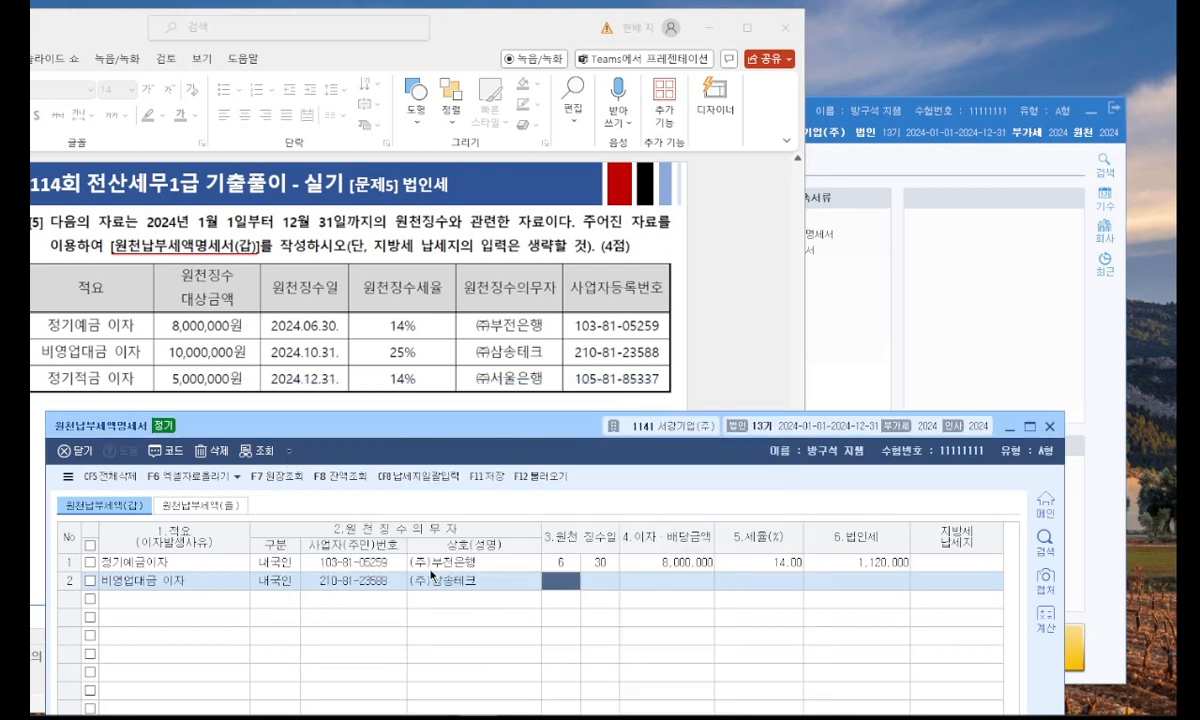
# Give the 비영업대금 이자 row a 원천징수일 of 10월 31일, an interest amount of 10,000,000 and a 세율 of 25%.
pyautogui.write('10')
pyautogui.press('Return')
pyautogui.write('31')
pyautogui.press('Return')
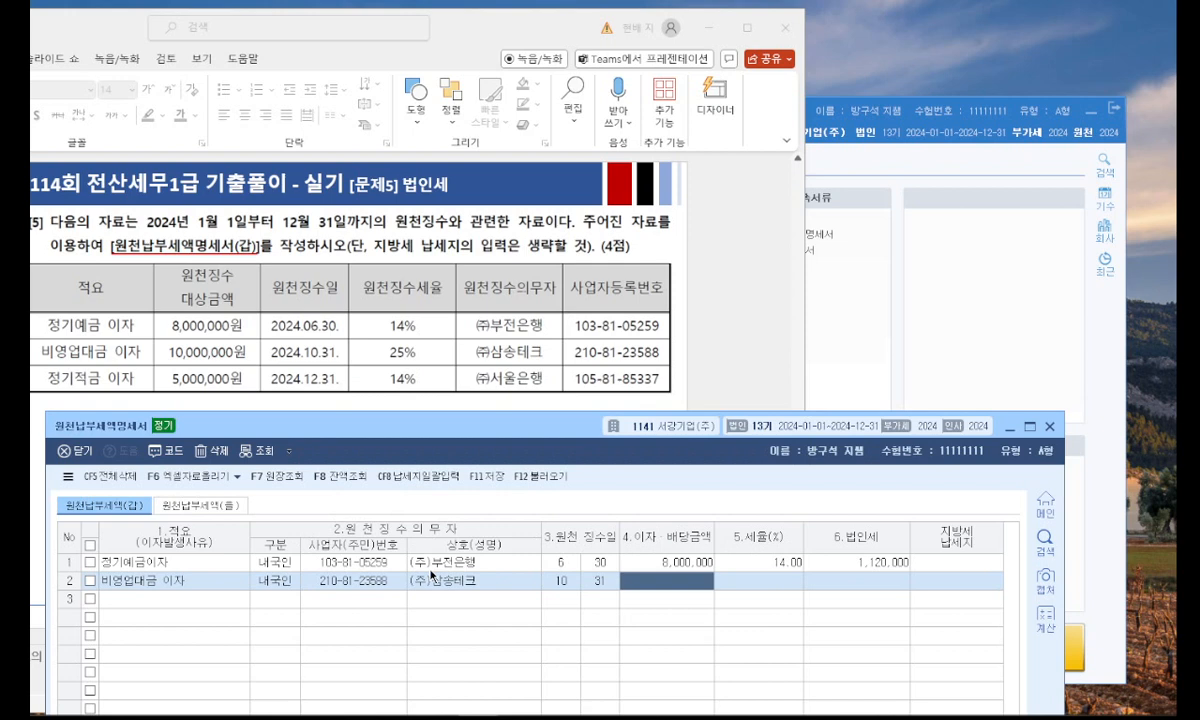
pyautogui.write('10000000')
pyautogui.press('Return')
pyautogui.write('25')
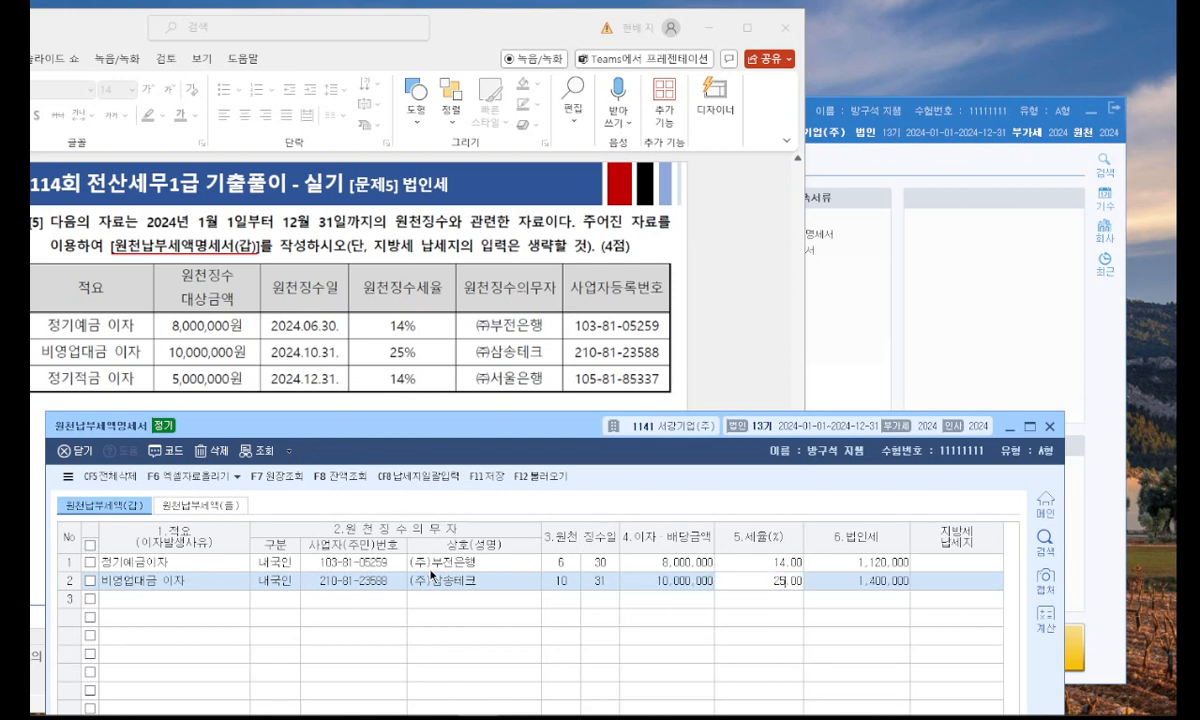
pyautogui.press('Return')
# Add a third row for 정기적금 이자 with 구분 내국인 and (주)서울은행 as the withholding agent.
pyautogui.click(228, 604)
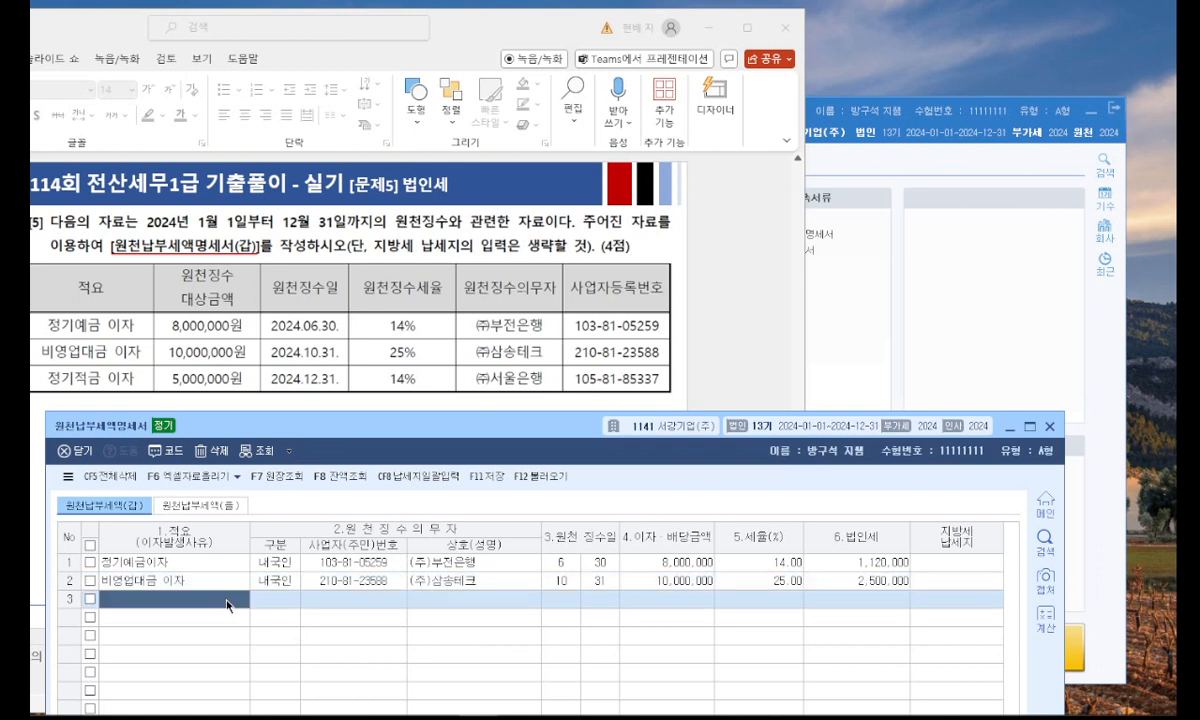
pyautogui.write('정기적금 이')
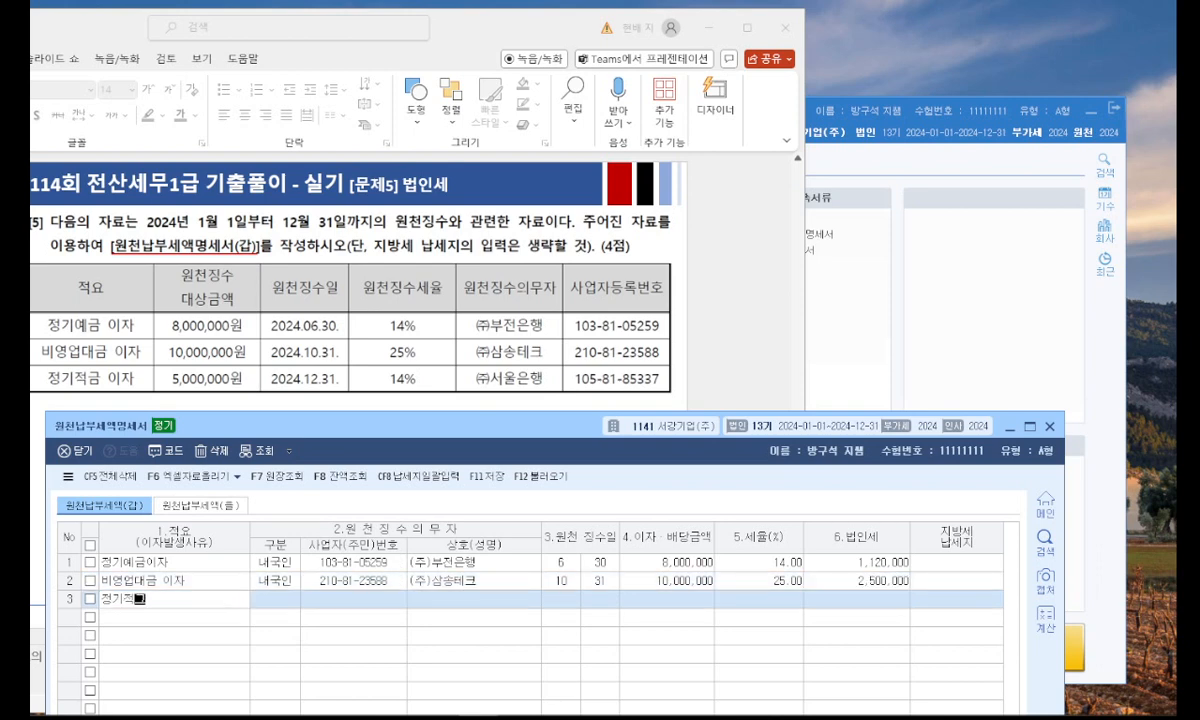
pyautogui.press('BackSpace')
pyautogui.write('이자')
pyautogui.press('Return')
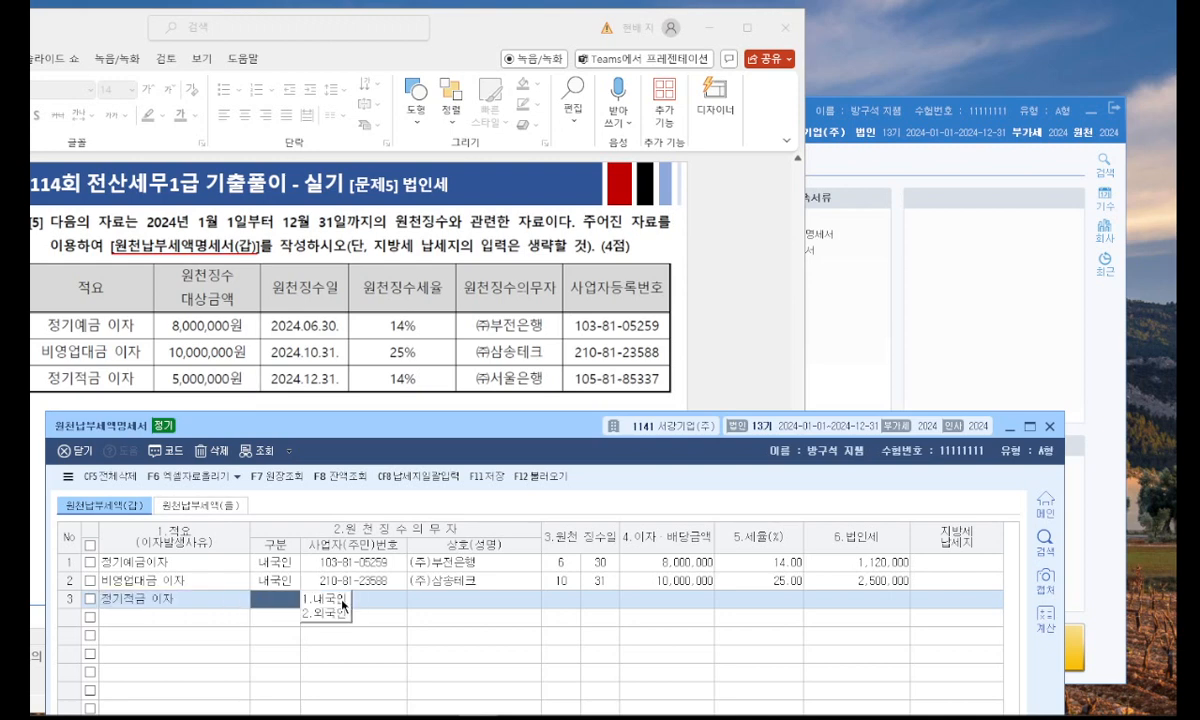
pyautogui.press('1')
pyautogui.press('F2')
pyautogui.write('서울')
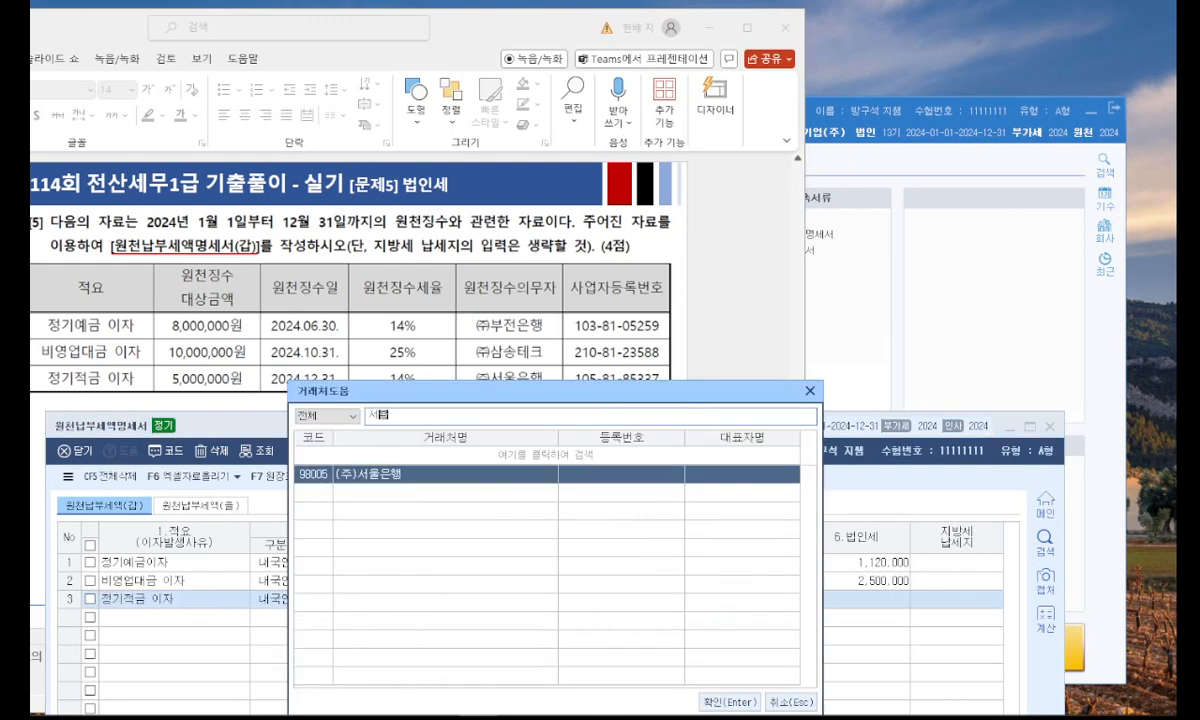
pyautogui.press('Return')
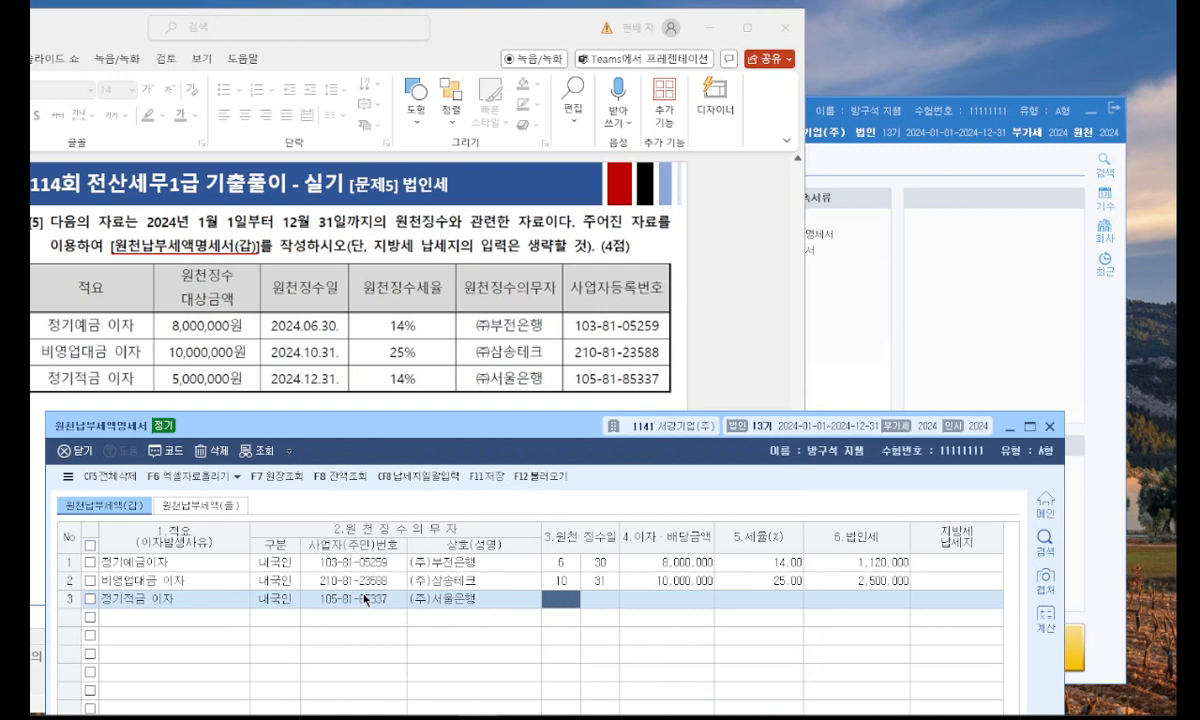
# Give the 정기적금 이자 row a 원천징수일 of 12월 31일, an interest amount of 5,000,000 and a 세율 of 14%.
pyautogui.write('12')
pyautogui.press('Return')
pyautogui.write('31')
pyautogui.press('Return')
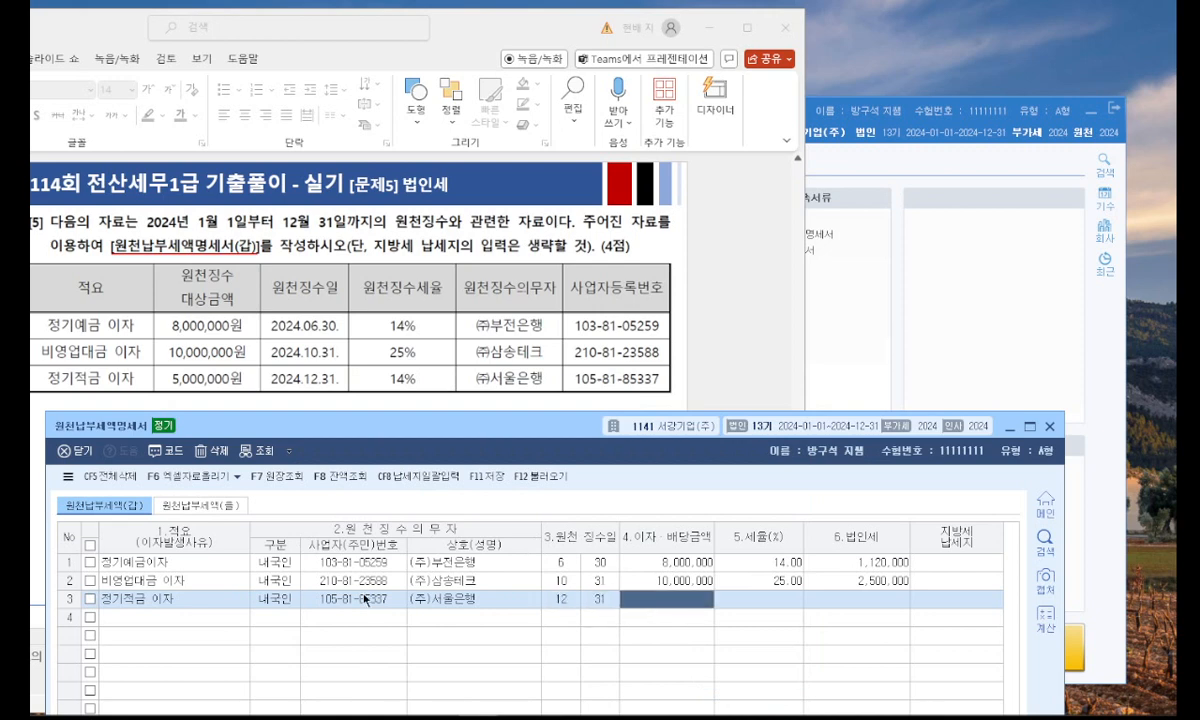
pyautogui.write('5000000')
pyautogui.press('Return')
pyautogui.write('14')
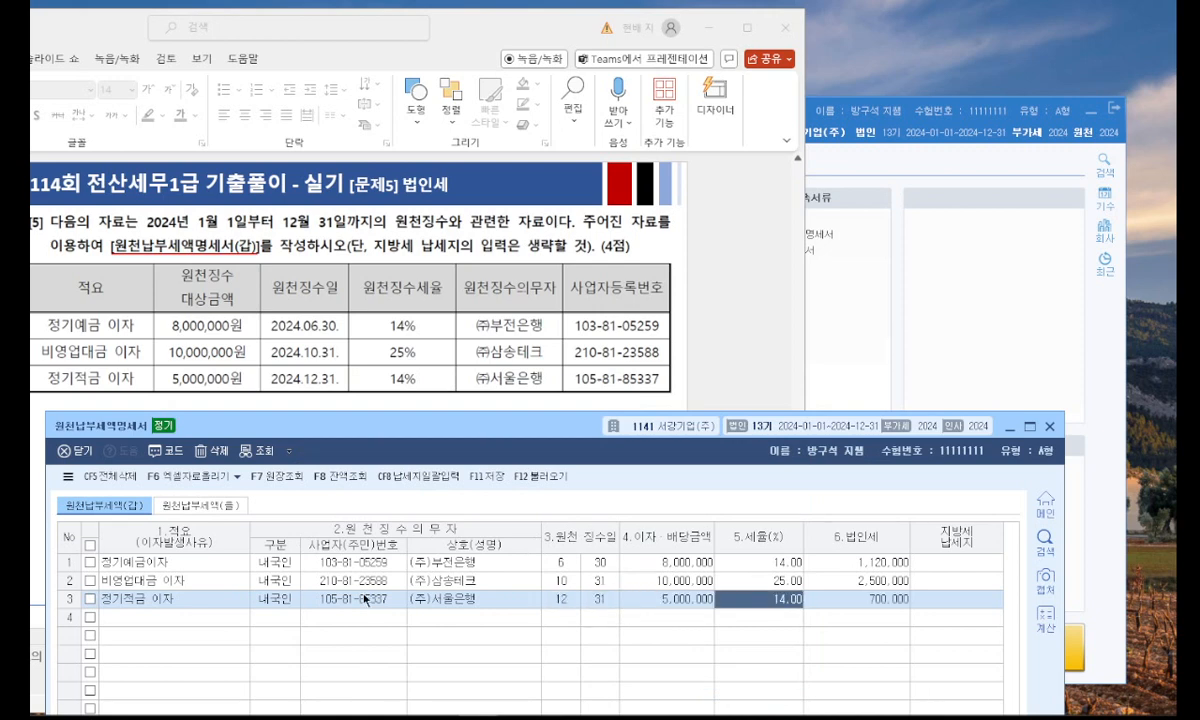
pyautogui.press('Return')
# Respace the first row's 적요 as 정기예금 이자 to match the slide's wording.
pyautogui.click(190, 562)
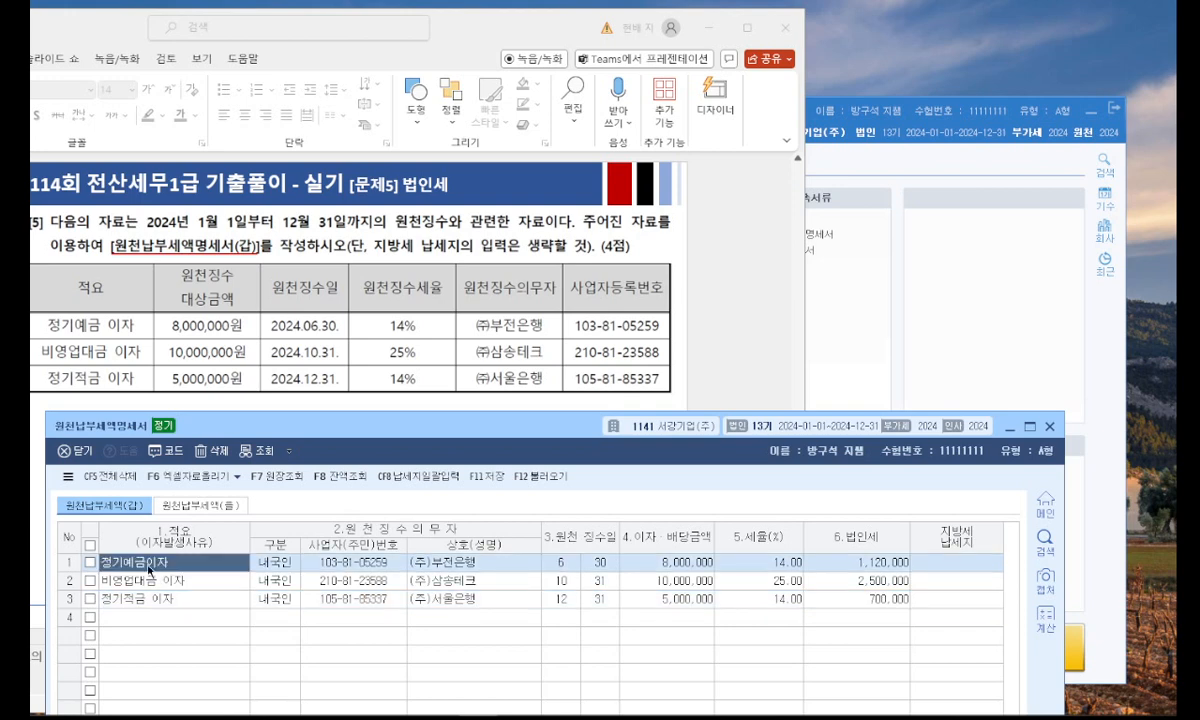
pyautogui.click(205, 602)
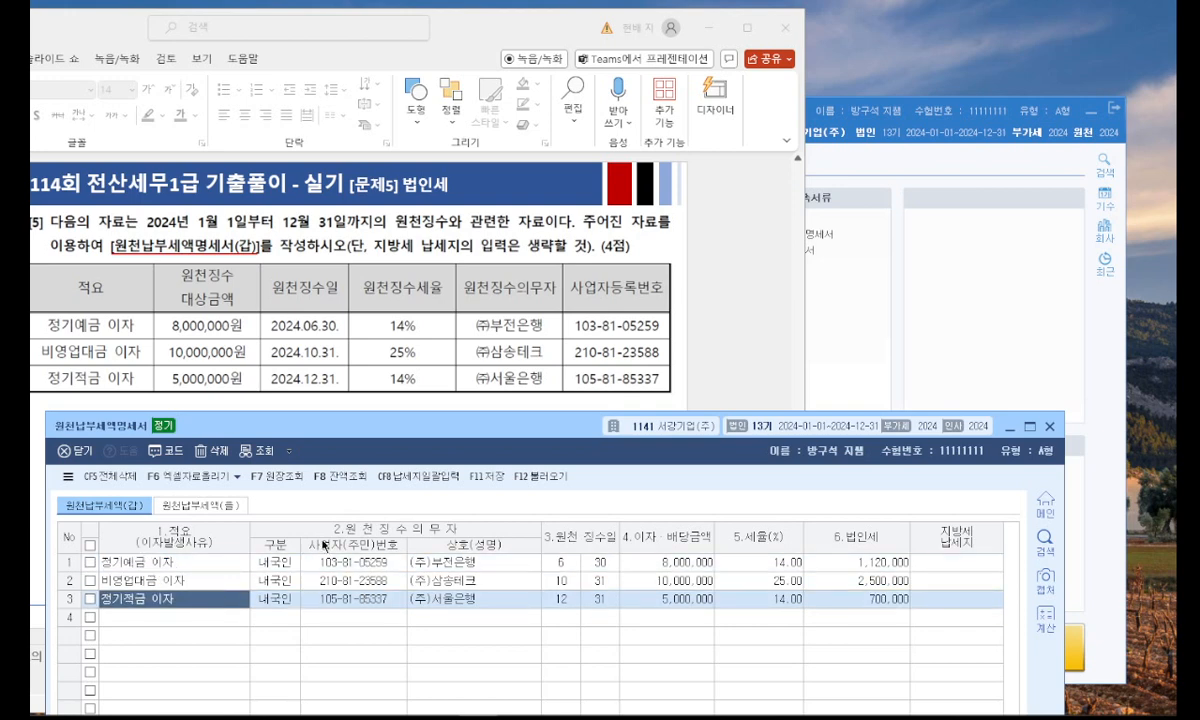
pyautogui.hotkey('ctrl', '2')
# Move the form up to review its rows and 합계, close the 원천납부세액명세서 and maximise the PowerPoint window.
pyautogui.moveTo(627, 252)
pyautogui.mouseDown()
pyautogui.moveTo(599, 242)
pyautogui.moveTo(627, 262)
pyautogui.mouseUp()
pyautogui.moveTo(538, 425); pyautogui.dragTo(585, 125)
pyautogui.click(525, 172)
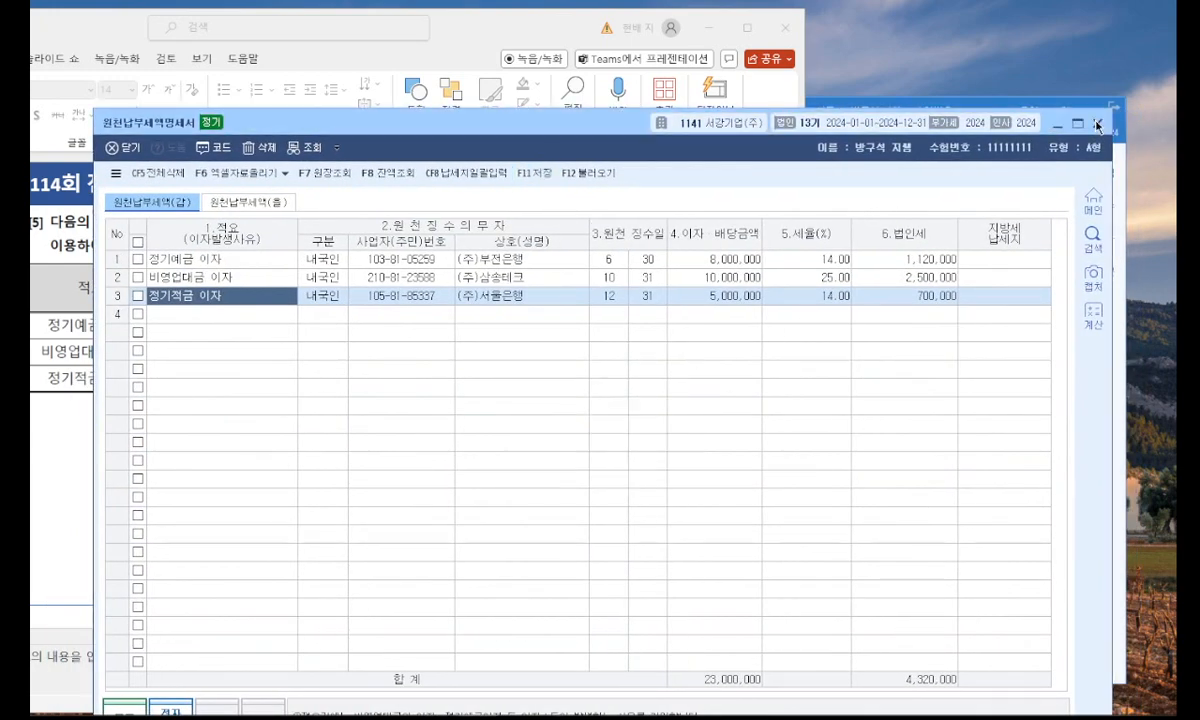
pyautogui.click(1097, 124)
pyautogui.click(748, 29)
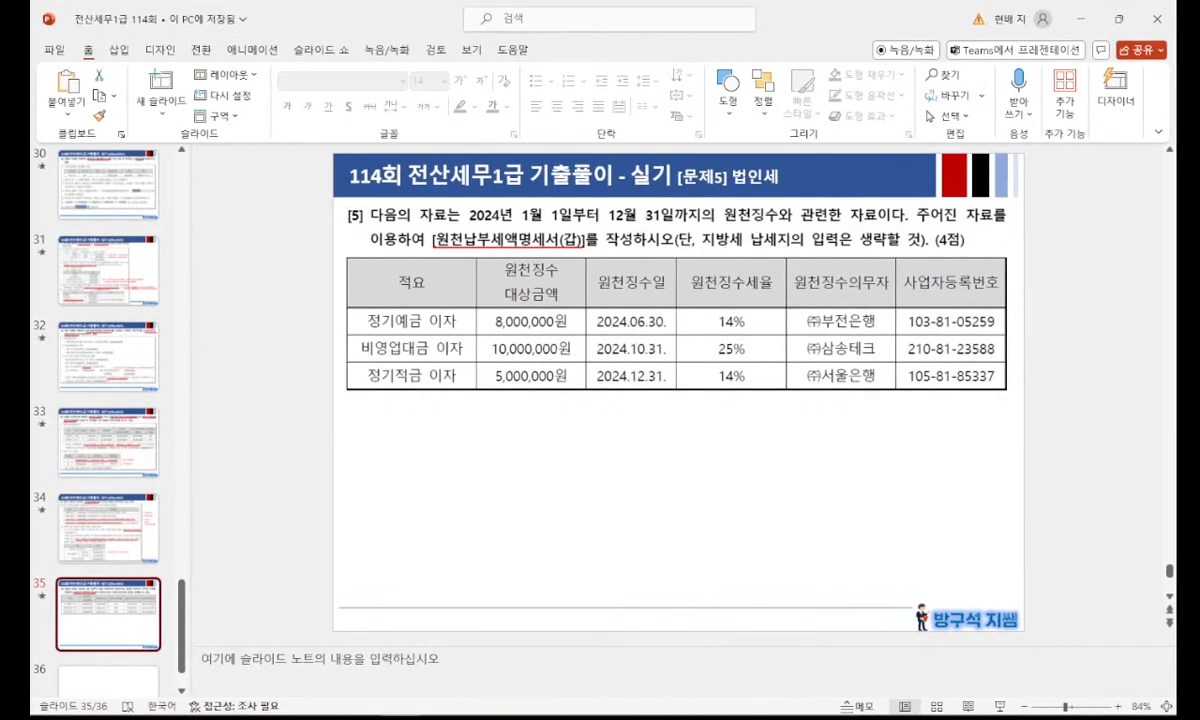